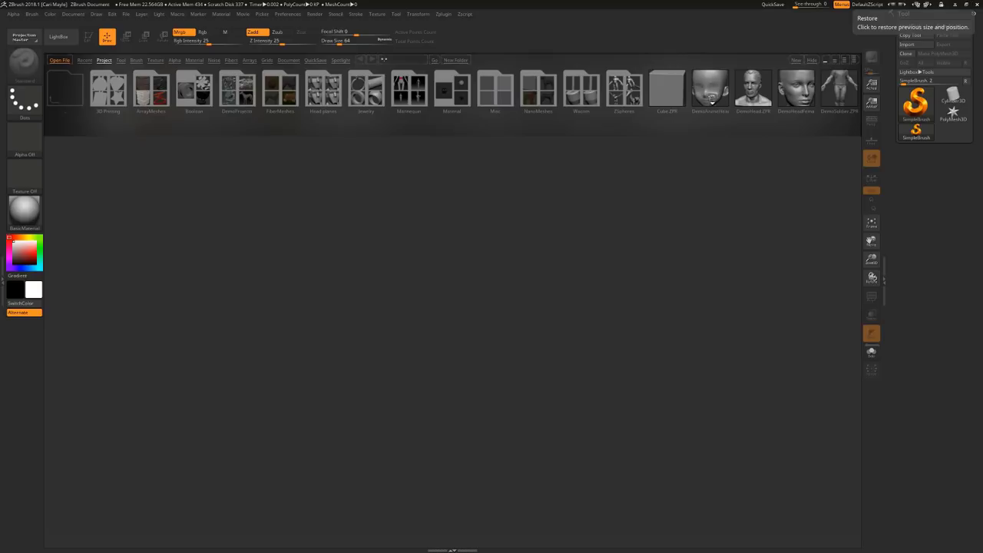
# Open the DemoAnimeHead.ZPR sample project without saving changes to the current one
pyautogui.click(711, 97)
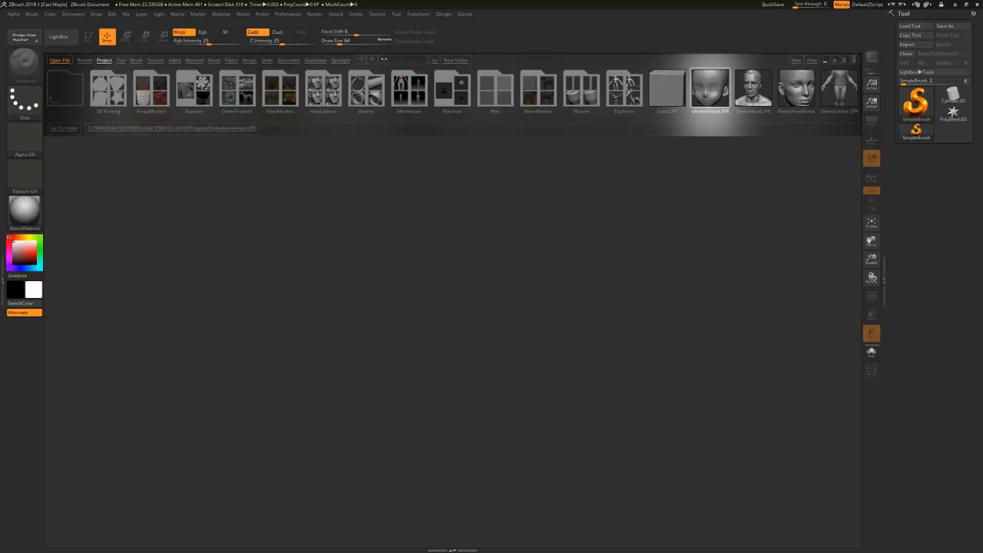
pyautogui.doubleClick(710, 94)
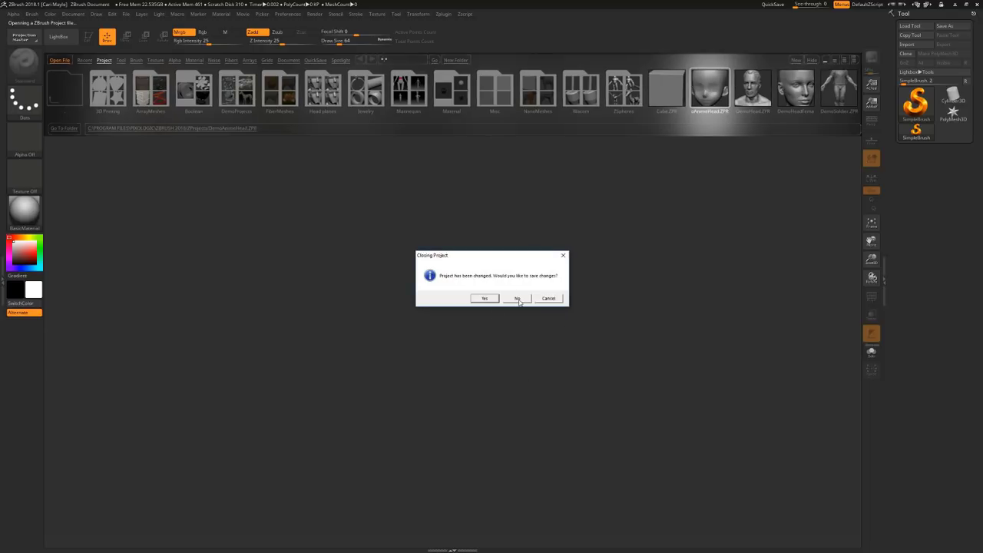
pyautogui.click(518, 298)
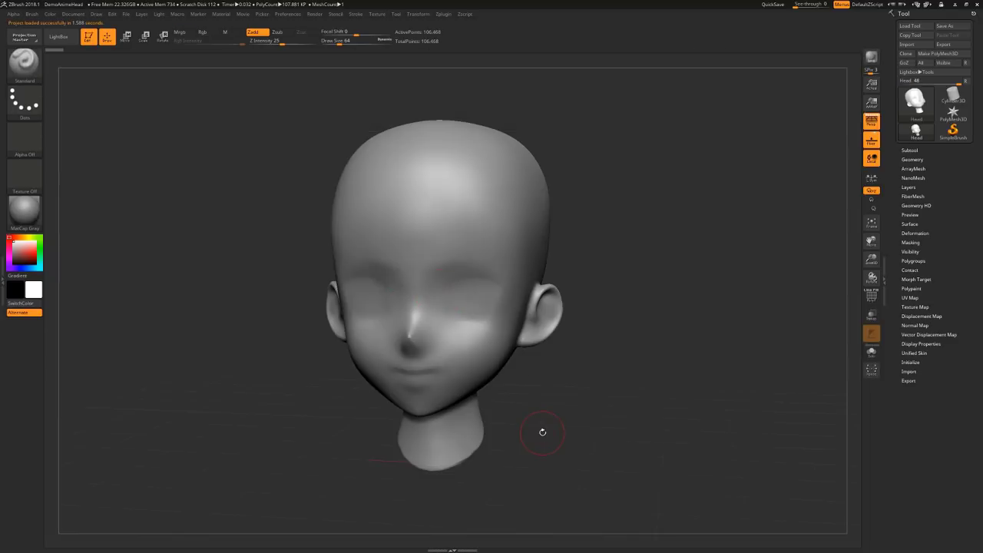
# Turn off the floor grid and show the short-hair reference photos beside the head model
pyautogui.click(871, 141)
pyautogui.keyDown('alt'); pyautogui.moveTo(662, 358); pyautogui.dragTo(650, 328); pyautogui.keyUp('alt')
pyautogui.keyDown('alt'); pyautogui.moveTo(558, 313); pyautogui.dragTo(635, 302); pyautogui.keyUp('alt')
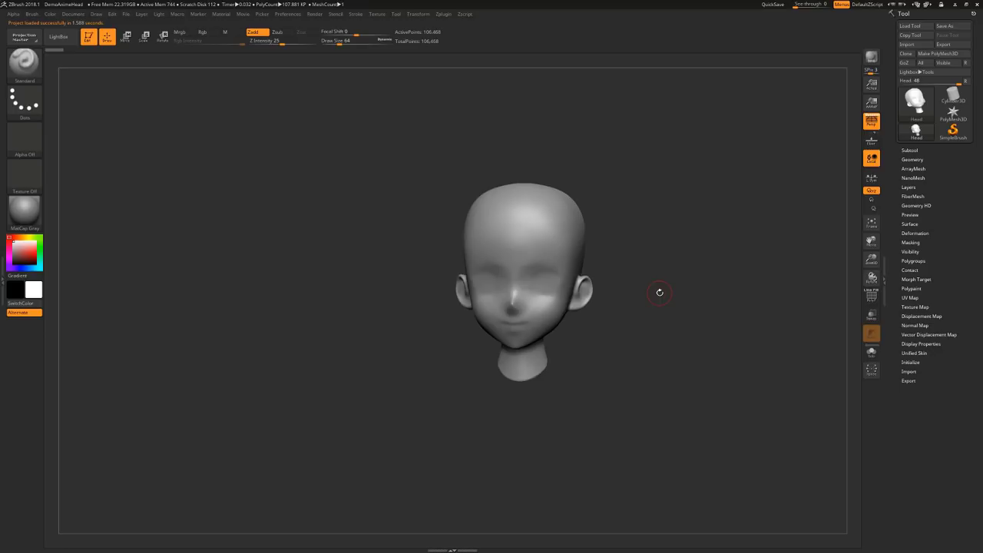
pyautogui.moveTo(656, 265); pyautogui.dragTo(625, 277)
pyautogui.hotkey('shift', 'z')
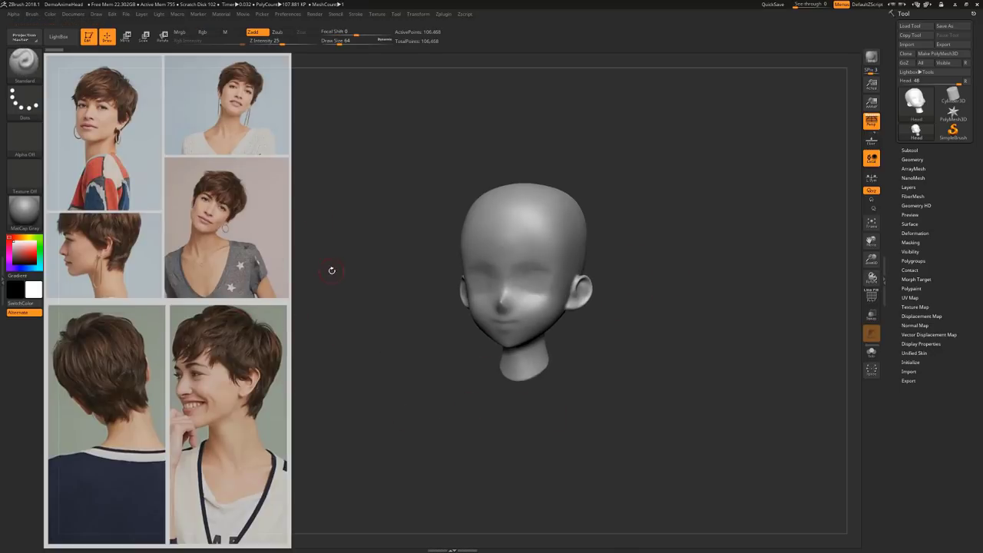
pyautogui.keyDown('shift'); pyautogui.moveTo(646, 328); pyautogui.dragTo(675, 297); pyautogui.keyUp('shift')
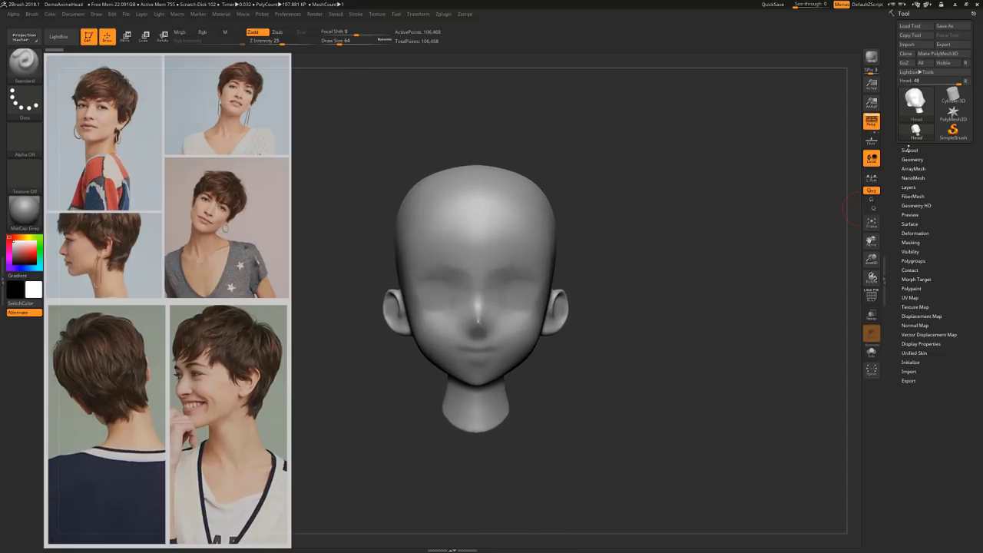
# Append a Sphere3D as a new subtool below the head and turn on transparency
pyautogui.click(909, 150)
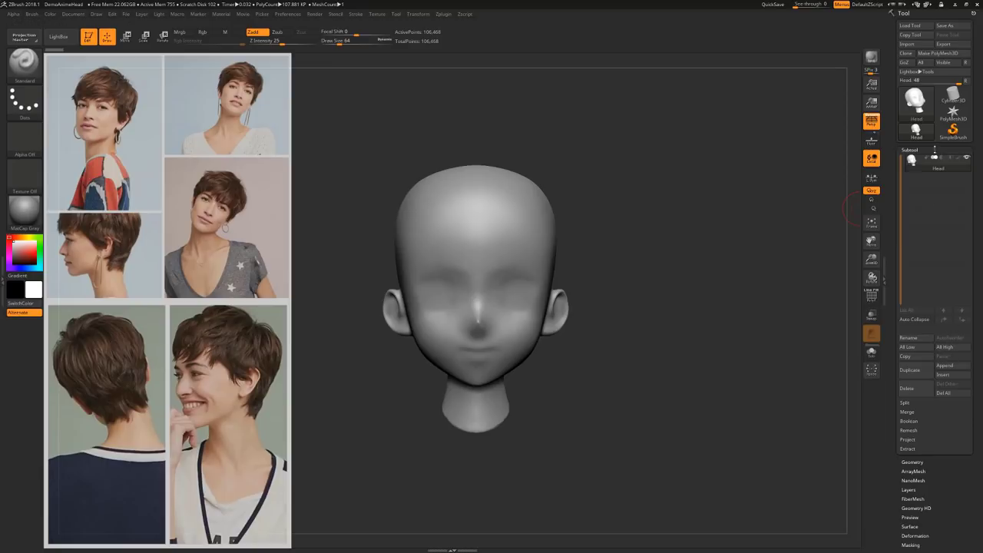
pyautogui.click(949, 367)
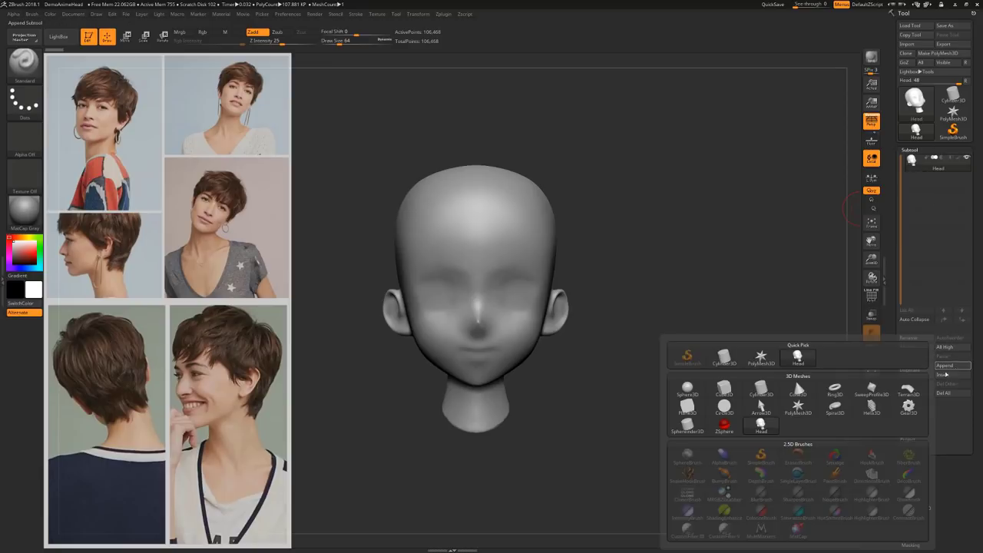
pyautogui.click(944, 365)
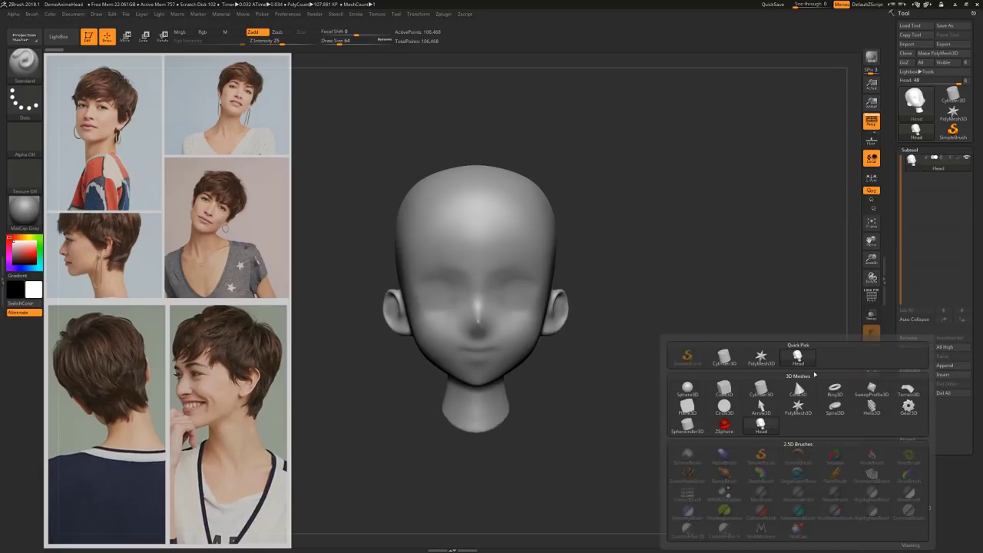
pyautogui.click(688, 389)
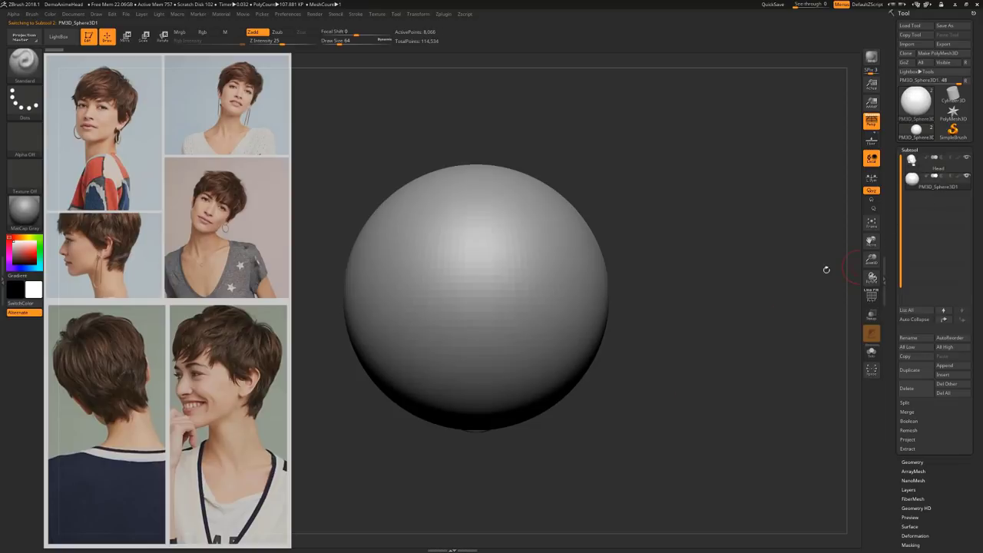
pyautogui.click(872, 316)
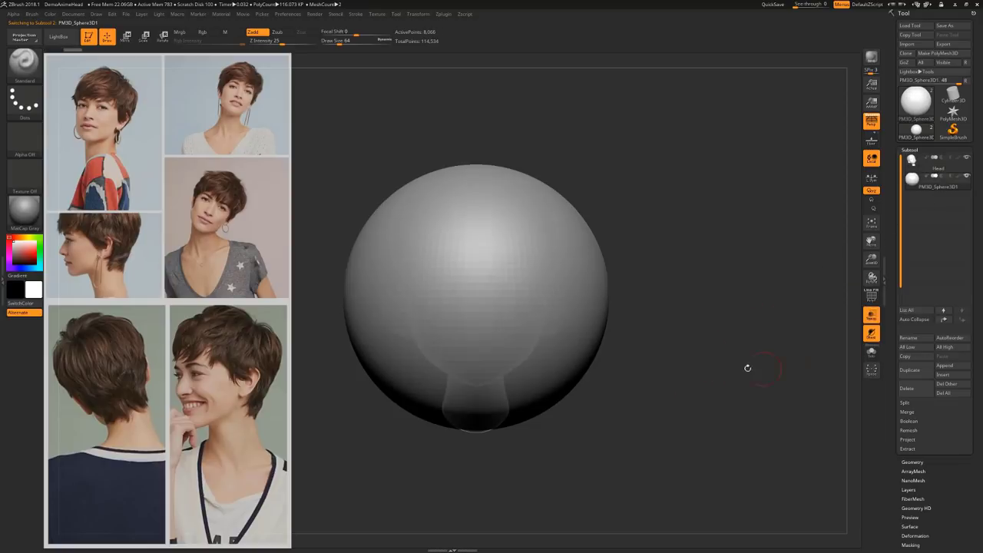
pyautogui.moveTo(720, 358); pyautogui.dragTo(537, 323)
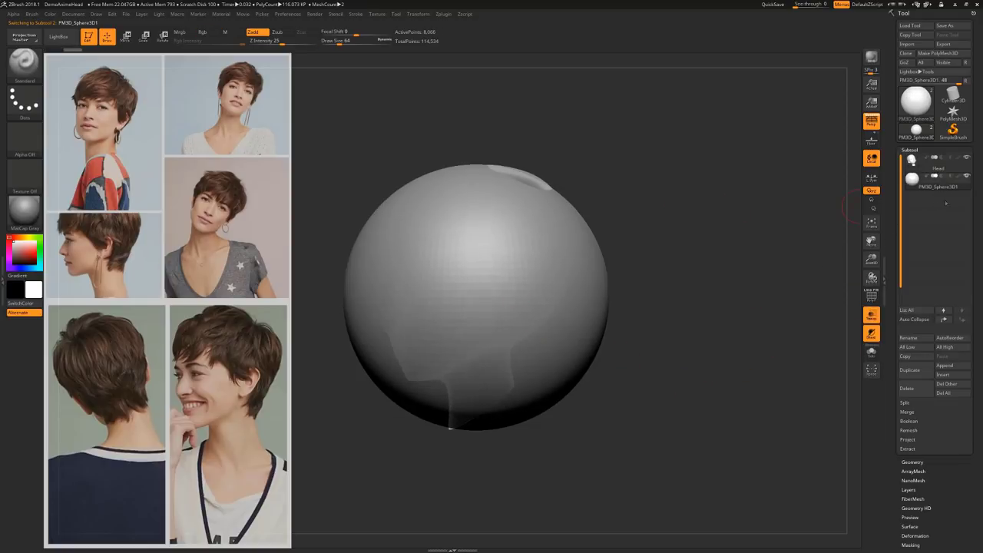
# Scale down the sphere and position it over the cranium so it fits the top of the head
pyautogui.press('r')
pyautogui.moveTo(476, 297); pyautogui.dragTo(427, 292)
pyautogui.moveTo(507, 267); pyautogui.dragTo(514, 224)
pyautogui.keyDown('shift'); pyautogui.moveTo(628, 241); pyautogui.dragTo(687, 244); pyautogui.keyUp('shift')
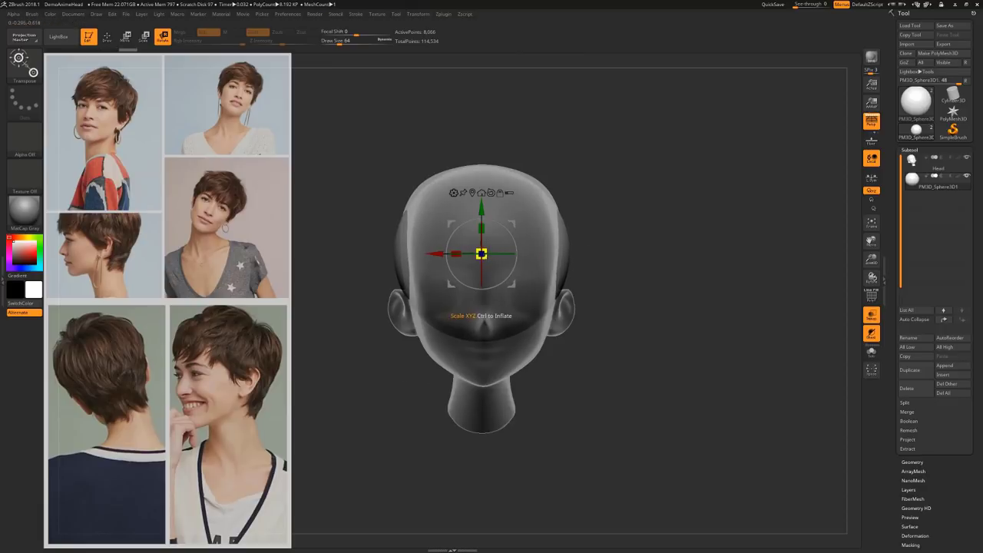
pyautogui.moveTo(481, 253); pyautogui.dragTo(599, 315)
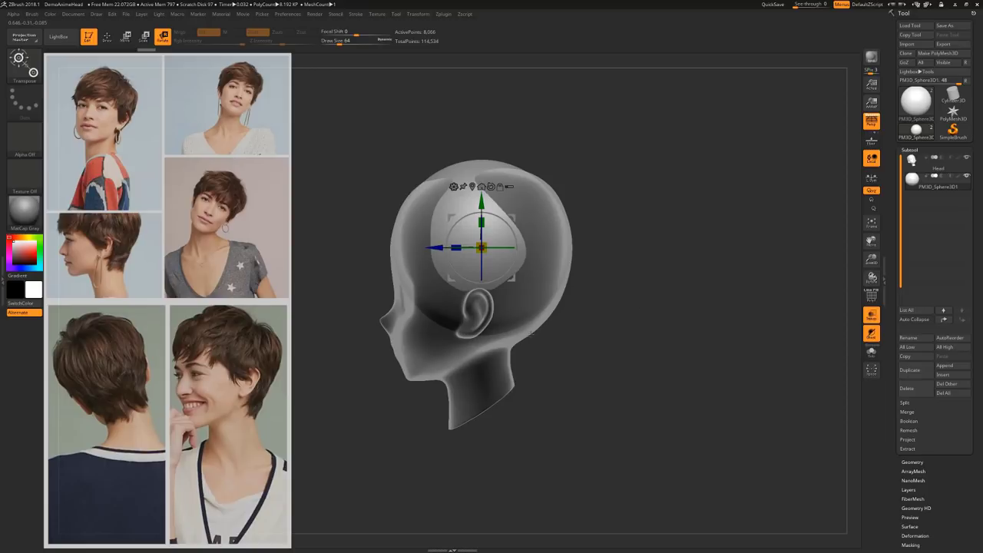
# Lift the sphere's lower edge above the ear with the Move brush at a draw size of 408
pyautogui.press('q')
pyautogui.press('s')
pyautogui.moveTo(439, 297); pyautogui.dragTo(470, 296)
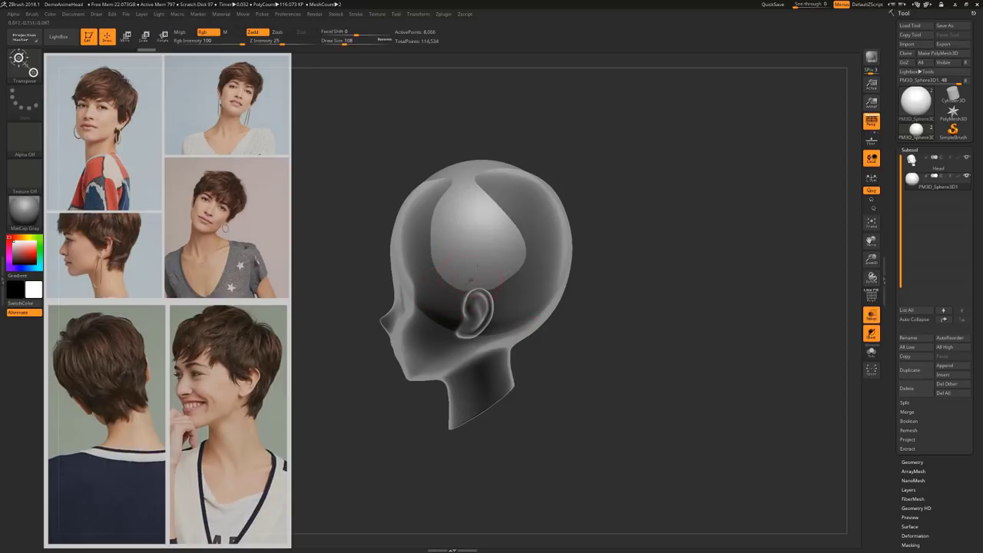
pyautogui.moveTo(621, 231); pyautogui.dragTo(530, 221)
pyautogui.moveTo(625, 232); pyautogui.dragTo(570, 238)
pyautogui.press('w')
pyautogui.press('s')
pyautogui.press('q')
pyautogui.press('s')
pyautogui.moveTo(509, 299); pyautogui.dragTo(526, 300)
pyautogui.press('b')
pyautogui.press('m')
pyautogui.press('v')
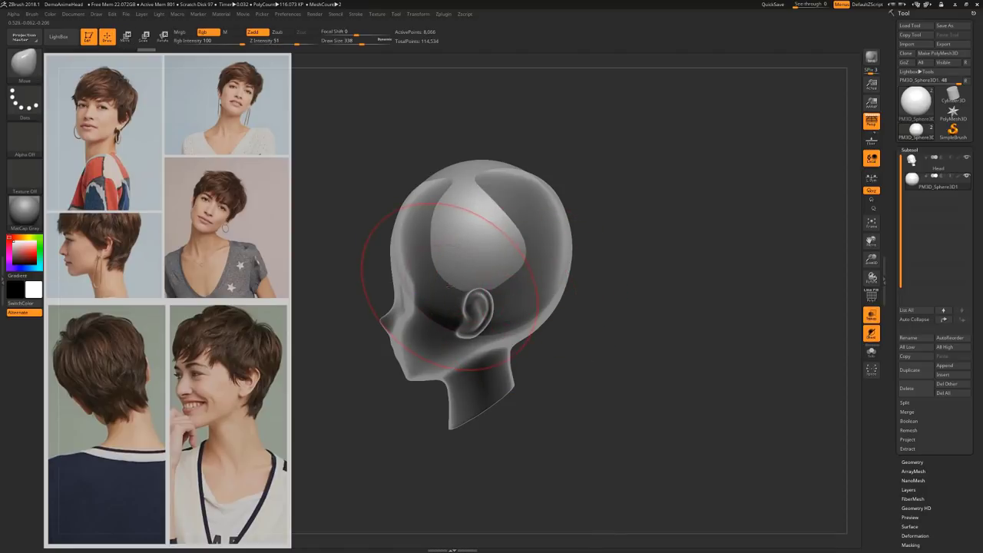
pyautogui.press('s')
pyautogui.moveTo(438, 303)
pyautogui.mouseDown()
pyautogui.moveTo(449, 250)
pyautogui.moveTo(501, 280)
pyautogui.mouseUp()
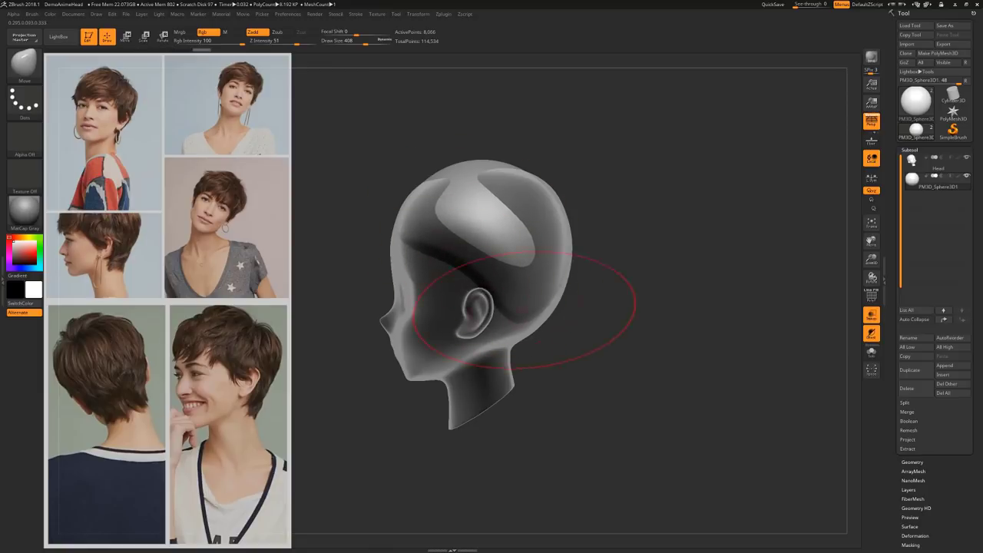
# Pull the sphere over the forehead and back of the skull to form a cap, and turn off transparency
pyautogui.moveTo(506, 320); pyautogui.dragTo(510, 306)
pyautogui.moveTo(420, 198); pyautogui.dragTo(402, 200)
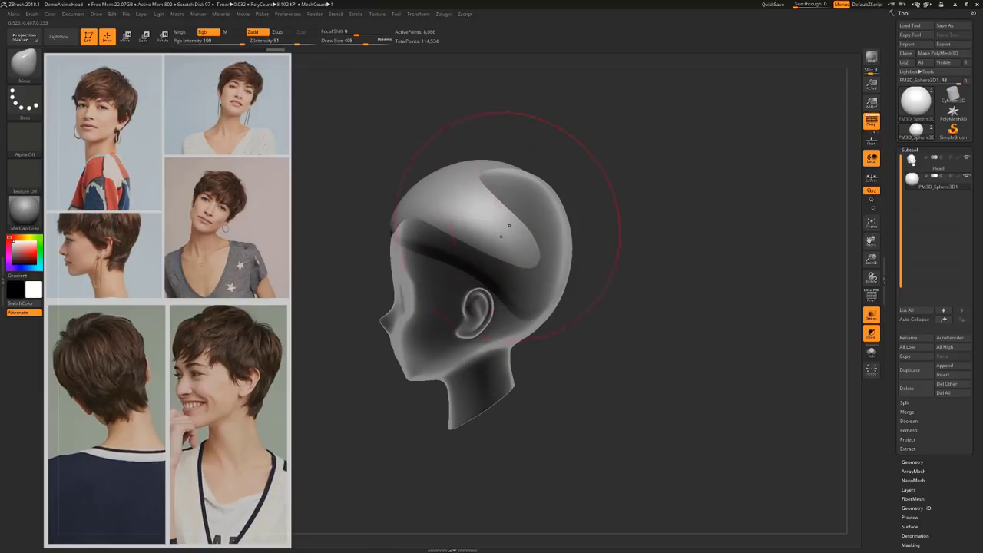
pyautogui.moveTo(530, 230); pyautogui.dragTo(555, 215)
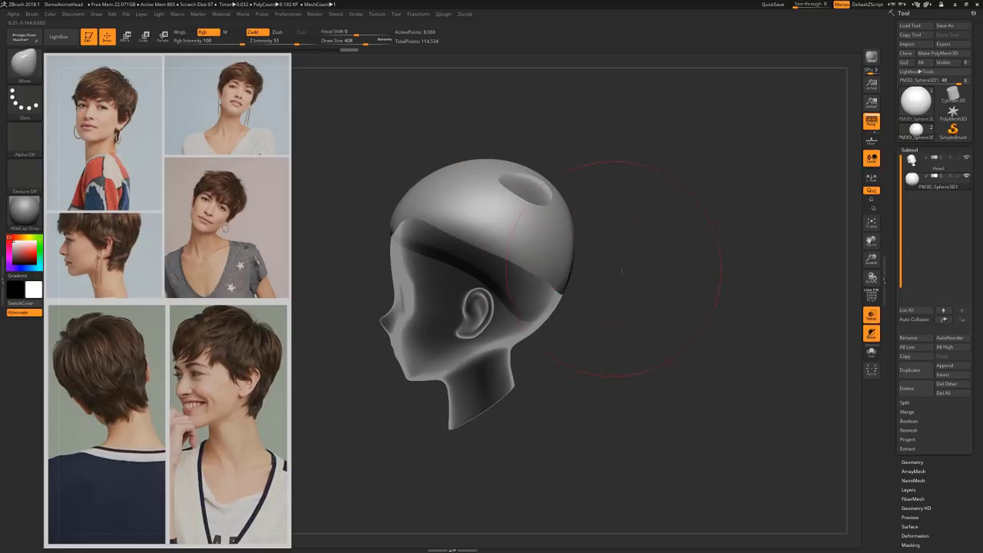
pyautogui.keyDown('shift'); pyautogui.moveTo(591, 259); pyautogui.dragTo(636, 262); pyautogui.keyUp('shift')
pyautogui.click(871, 315)
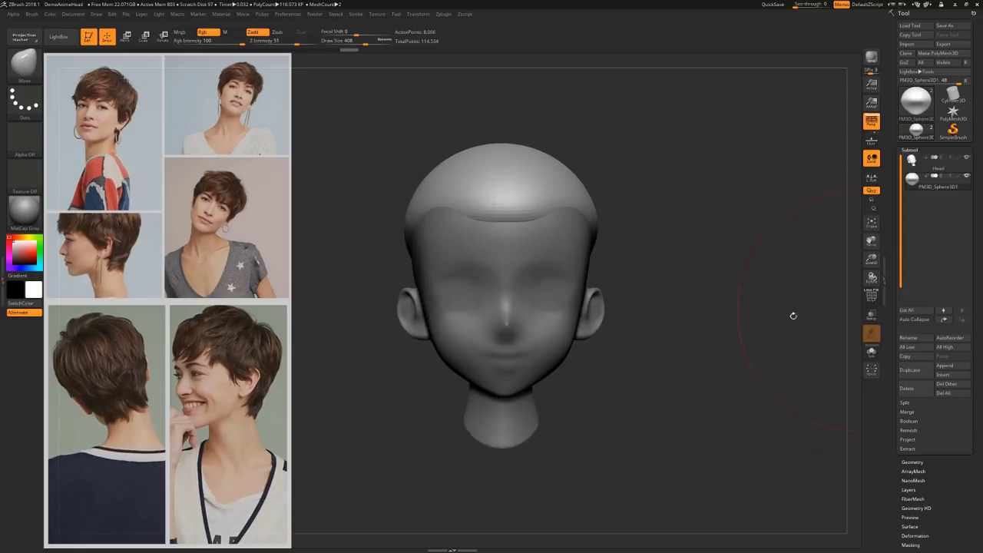
# Adjust the cap's crown, back edge and temple hairline with the Move brush at a draw size of 299
pyautogui.moveTo(790, 312)
pyautogui.mouseDown()
pyautogui.moveTo(498, 294)
pyautogui.moveTo(482, 247)
pyautogui.moveTo(465, 236)
pyautogui.moveTo(499, 226)
pyautogui.mouseUp()
pyautogui.press('s')
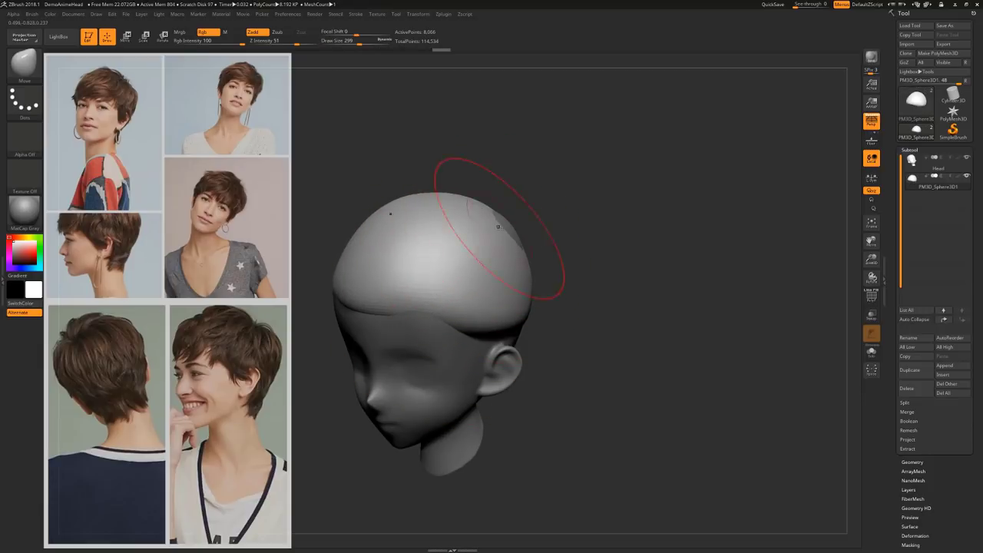
pyautogui.moveTo(698, 224); pyautogui.dragTo(634, 241)
pyautogui.moveTo(530, 257); pyautogui.dragTo(531, 244)
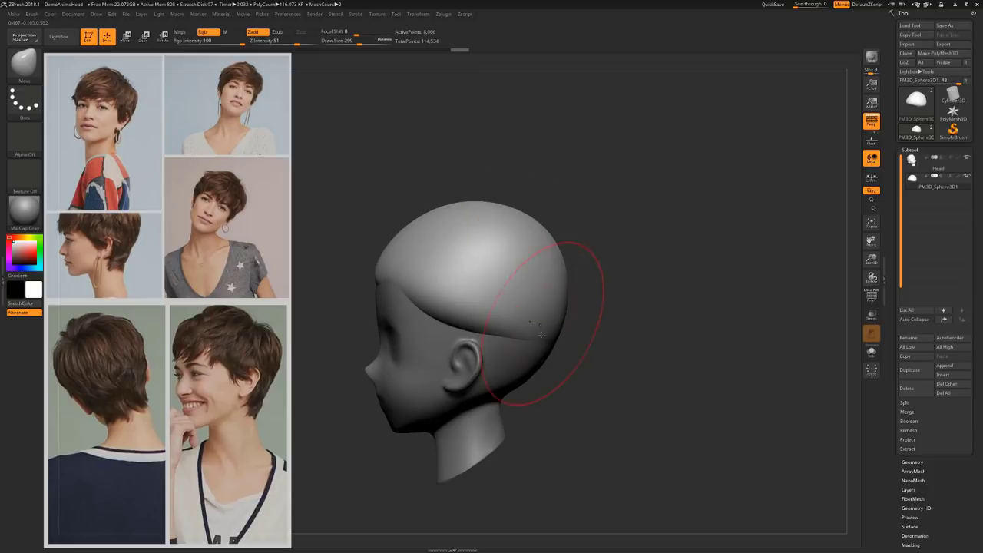
pyautogui.moveTo(542, 335)
pyautogui.mouseDown()
pyautogui.moveTo(534, 370)
pyautogui.moveTo(517, 365)
pyautogui.moveTo(556, 334)
pyautogui.mouseUp()
pyautogui.moveTo(619, 316); pyautogui.dragTo(691, 307)
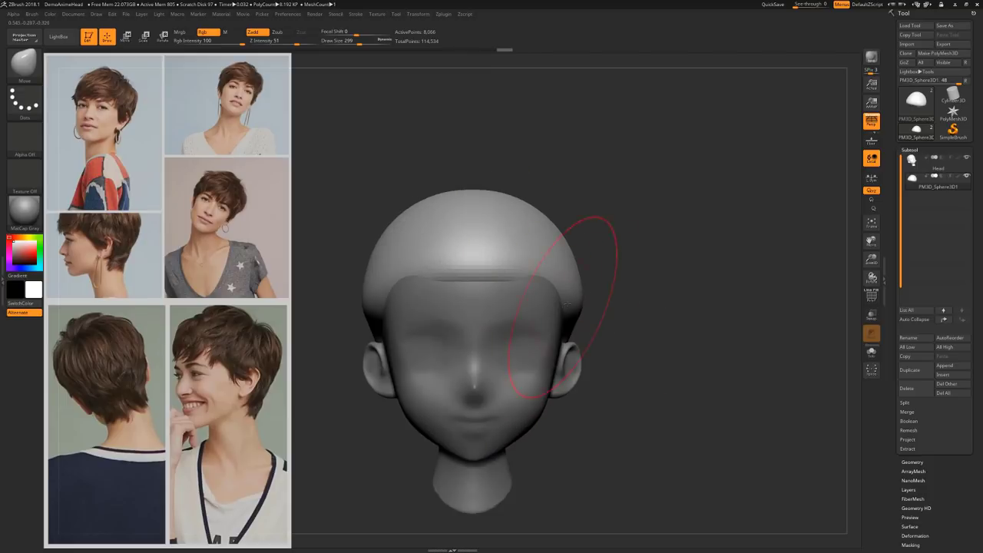
pyautogui.moveTo(556, 297)
pyautogui.mouseDown()
pyautogui.moveTo(566, 286)
pyautogui.moveTo(547, 264)
pyautogui.mouseUp()
pyautogui.keyDown('alt'); pyautogui.moveTo(610, 271); pyautogui.dragTo(634, 257); pyautogui.keyUp('alt')
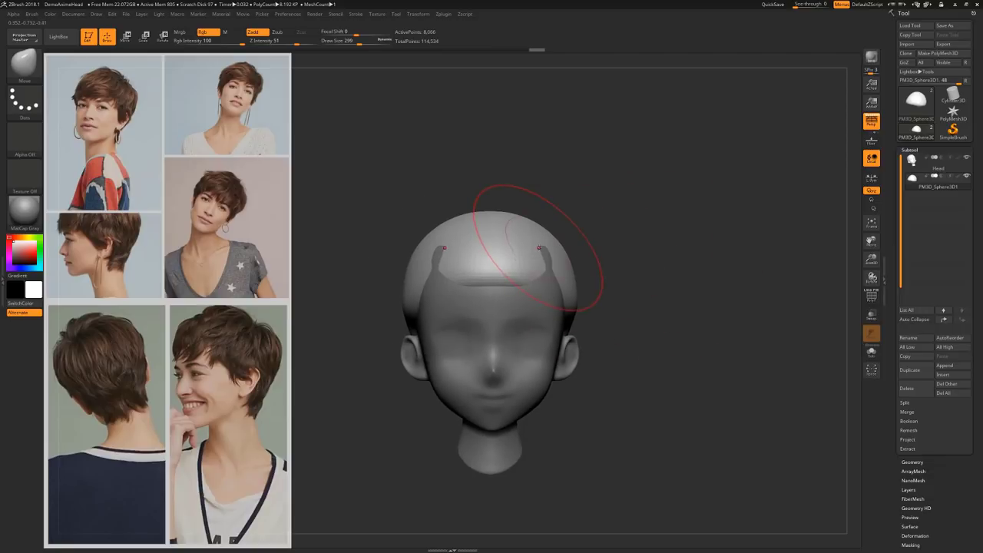
# Inflate the cap around the temples with the Inflate brush at draw size 324 to cover the exposed head surface
pyautogui.press('b')
pyautogui.press('i')
pyautogui.press('n')
pyautogui.moveTo(599, 228); pyautogui.dragTo(574, 237)
pyautogui.press(']')
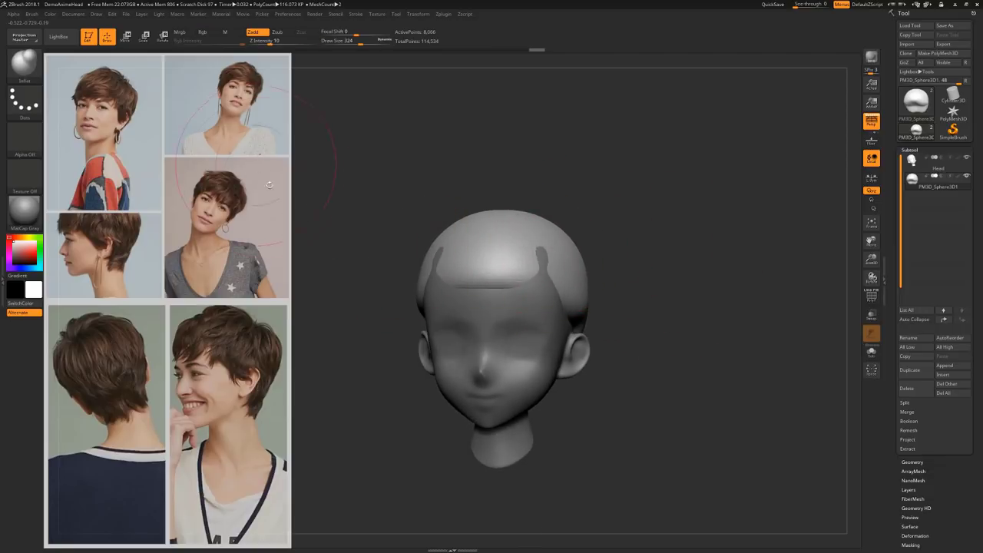
pyautogui.hotkey('ctrl', 'z')
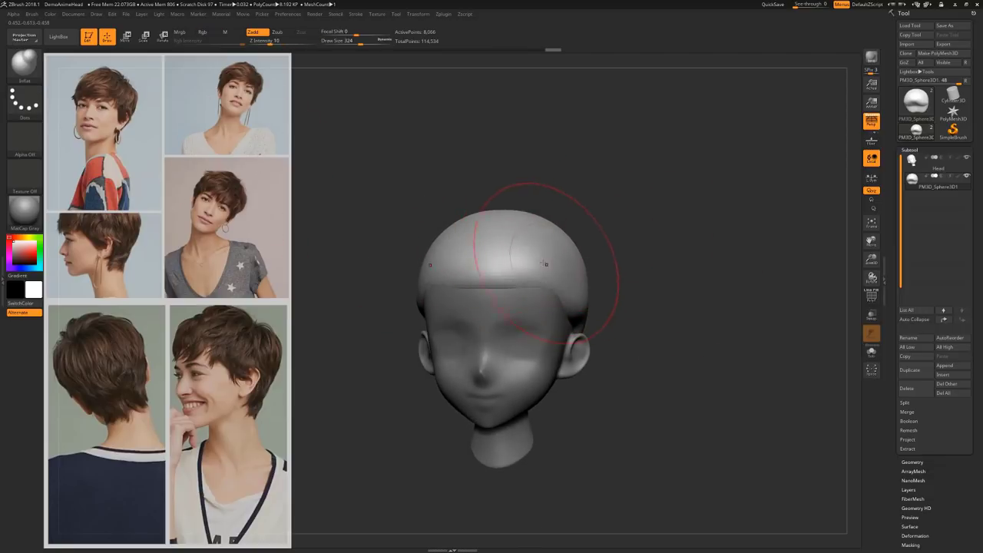
pyautogui.moveTo(605, 279)
pyautogui.mouseDown()
pyautogui.moveTo(530, 284)
pyautogui.moveTo(558, 256)
pyautogui.mouseUp()
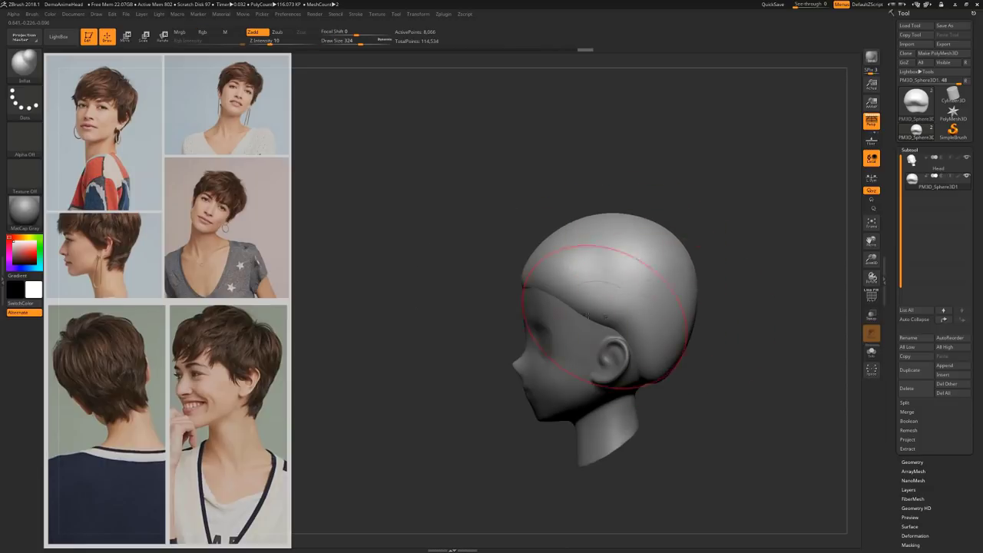
# Pull the cap's edge down in front of the ear with the Move brush to form a sideburn
pyautogui.press('b')
pyautogui.press('m')
pyautogui.press('v')
pyautogui.press('s')
pyautogui.moveTo(593, 314)
pyautogui.mouseDown()
pyautogui.moveTo(580, 313)
pyautogui.moveTo(595, 356)
pyautogui.mouseUp()
pyautogui.moveTo(507, 338)
pyautogui.mouseDown()
pyautogui.moveTo(602, 331)
pyautogui.moveTo(591, 341)
pyautogui.moveTo(614, 309)
pyautogui.moveTo(766, 252)
pyautogui.moveTo(668, 305)
pyautogui.moveTo(626, 398)
pyautogui.moveTo(607, 388)
pyautogui.moveTo(620, 377)
pyautogui.mouseUp()
# Shape the cap's lower edge behind the ear and at the nape with the Move brush at draw size 163
pyautogui.press('s')
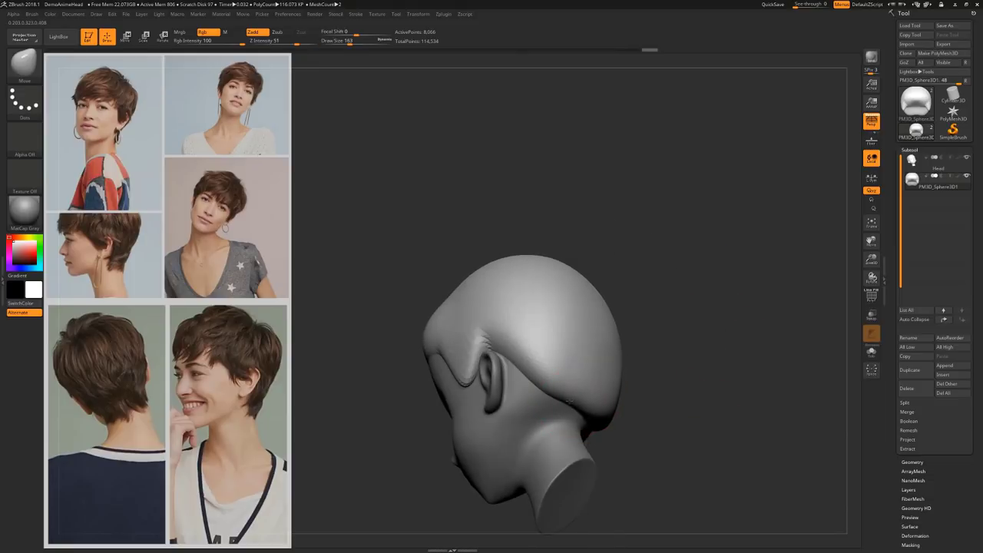
pyautogui.moveTo(698, 331); pyautogui.dragTo(662, 326)
pyautogui.moveTo(548, 358); pyautogui.dragTo(551, 365)
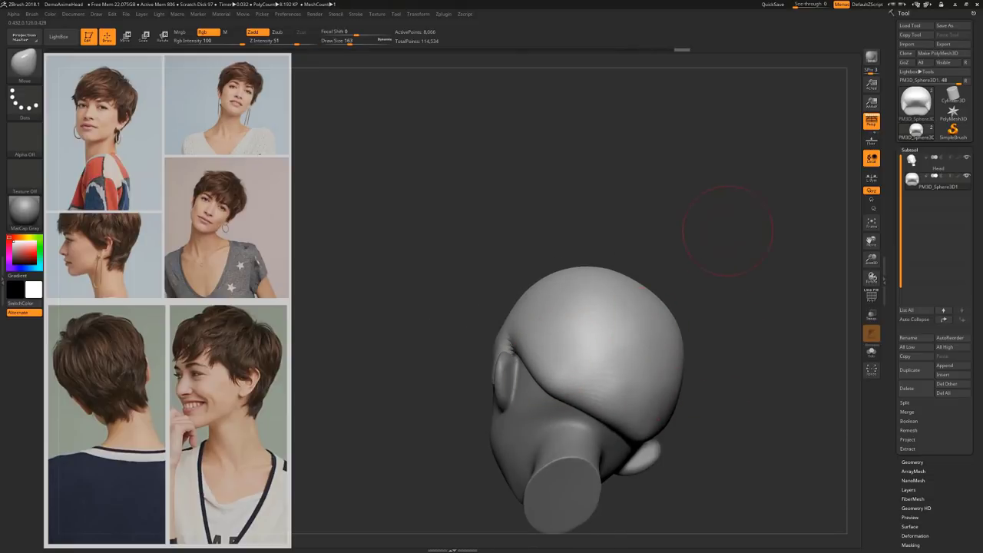
pyautogui.keyDown('shift'); pyautogui.moveTo(727, 228); pyautogui.dragTo(695, 305); pyautogui.keyUp('shift')
pyautogui.moveTo(757, 285)
pyautogui.mouseDown()
pyautogui.moveTo(794, 281)
pyautogui.moveTo(779, 268)
pyautogui.moveTo(770, 231)
pyautogui.moveTo(757, 232)
pyautogui.mouseUp()
# Refine the cap's volume above the forehead and at the sides with the Move brush, using larger draw sizes
pyautogui.press('s')
pyautogui.moveTo(547, 258); pyautogui.dragTo(557, 258)
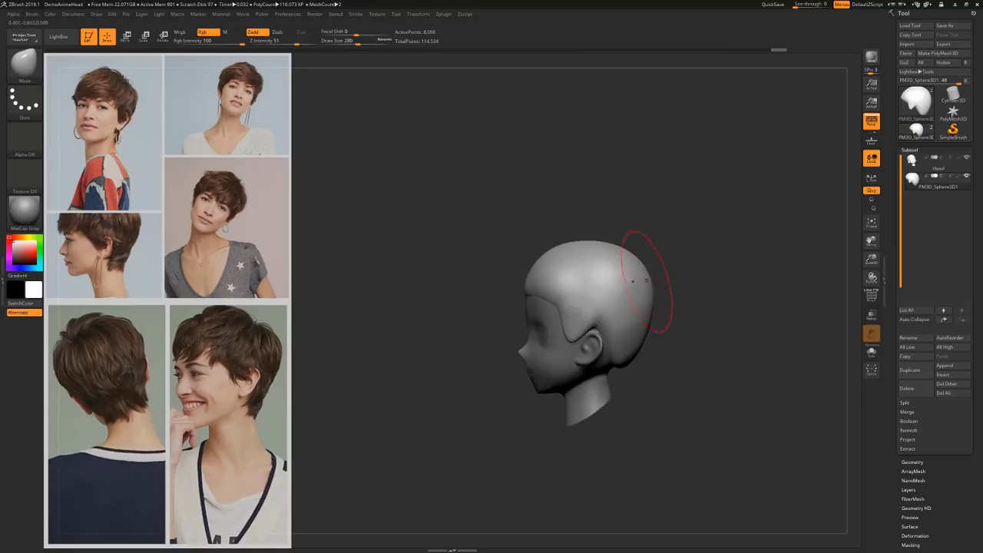
pyautogui.press('s')
pyautogui.moveTo(558, 259); pyautogui.dragTo(563, 259)
pyautogui.moveTo(553, 247); pyautogui.dragTo(558, 254)
pyautogui.moveTo(634, 251); pyautogui.dragTo(716, 251)
pyautogui.keyDown('alt'); pyautogui.moveTo(759, 283); pyautogui.dragTo(697, 279); pyautogui.keyUp('alt')
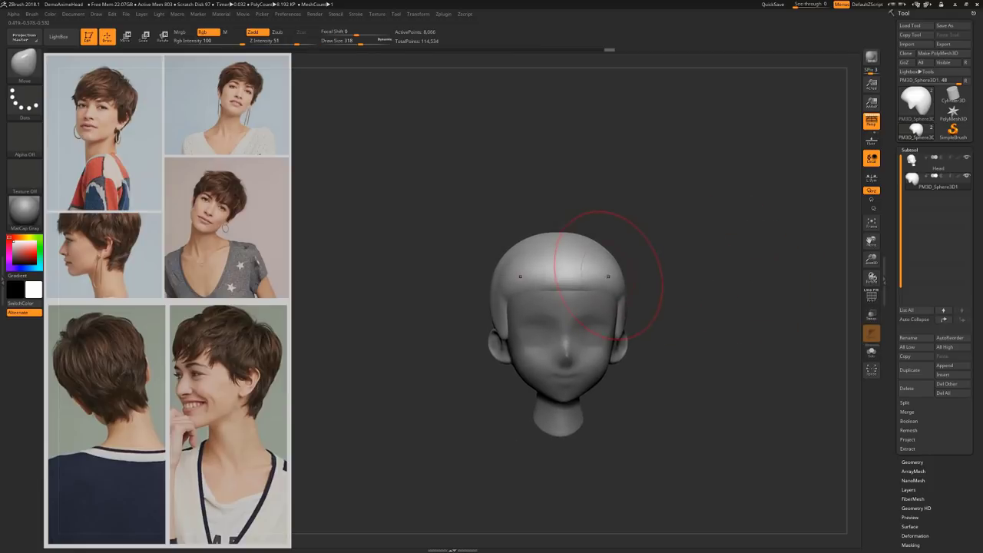
pyautogui.press('s')
pyautogui.moveTo(614, 274); pyautogui.dragTo(607, 274)
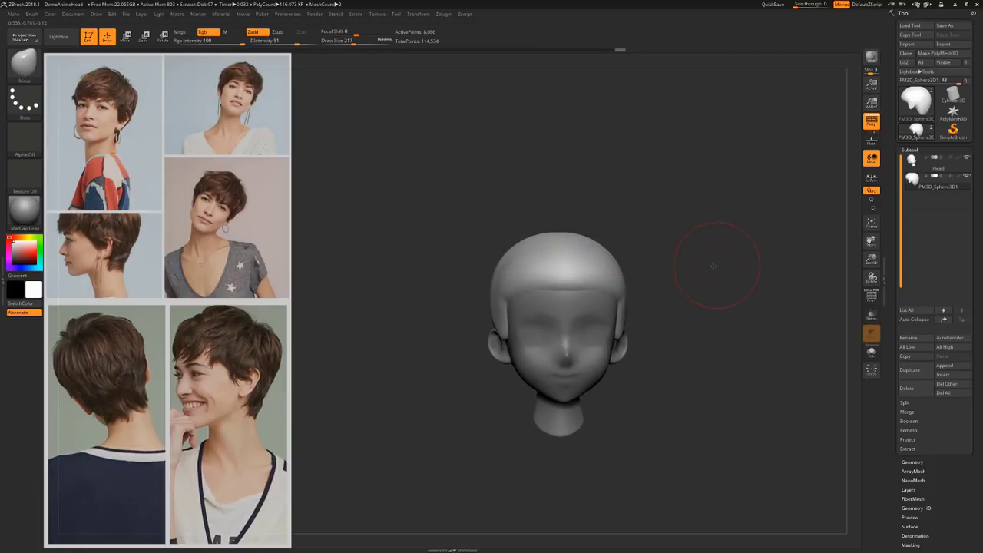
pyautogui.moveTo(706, 269); pyautogui.dragTo(672, 283)
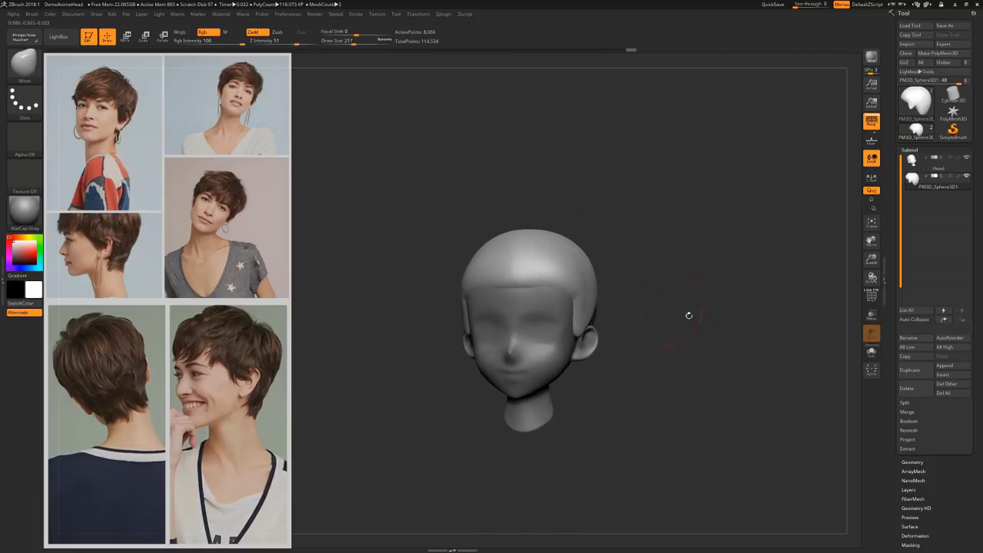
pyautogui.moveTo(651, 325); pyautogui.dragTo(616, 442)
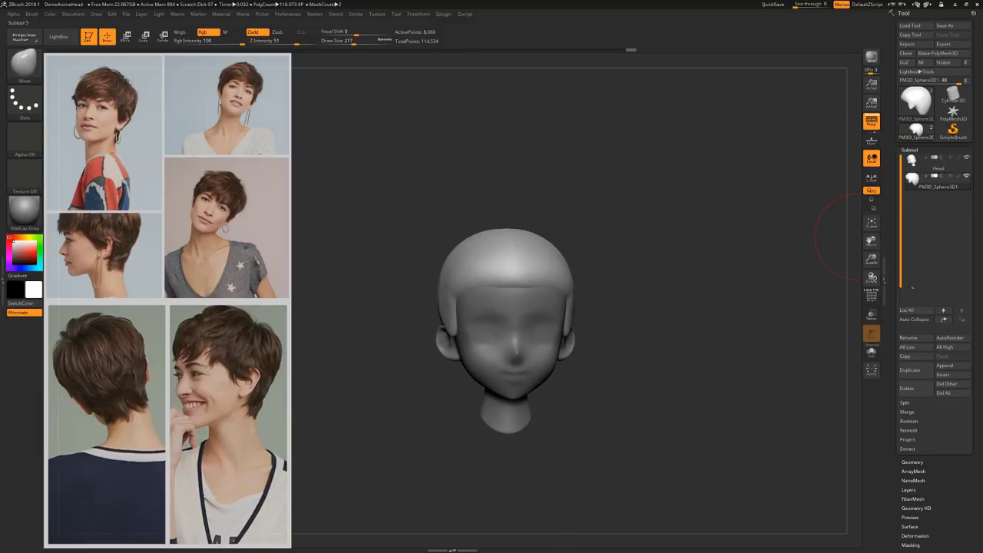
# Rename the sphere subtool as Hair
pyautogui.click(909, 337)
pyautogui.write('Hair')
pyautogui.press('Return')
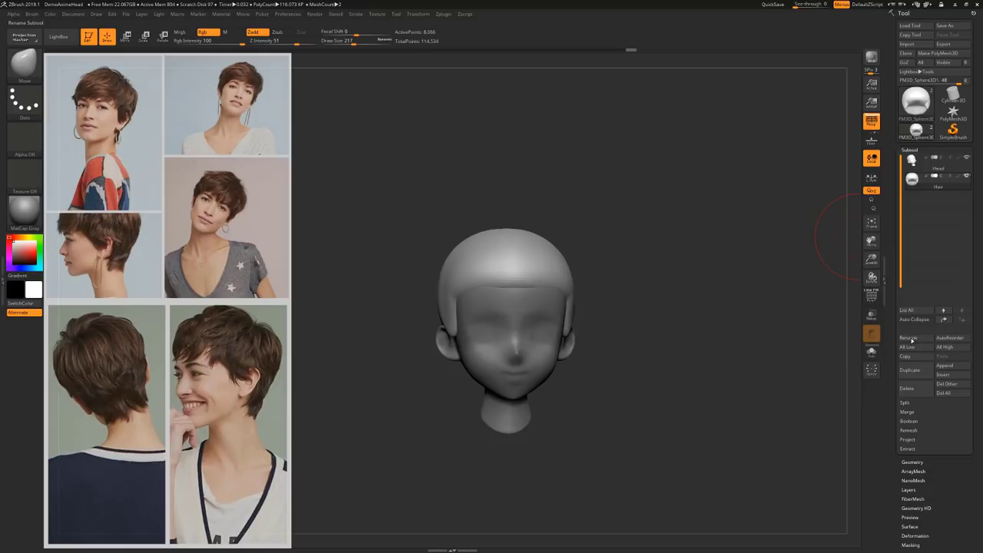
# Load the DE_HairTubes_v2.ZBP hair brush preset from the Short Hair Demo folder
pyautogui.keyDown('shift'); pyautogui.moveTo(659, 290); pyautogui.dragTo(654, 312); pyautogui.keyUp('shift')
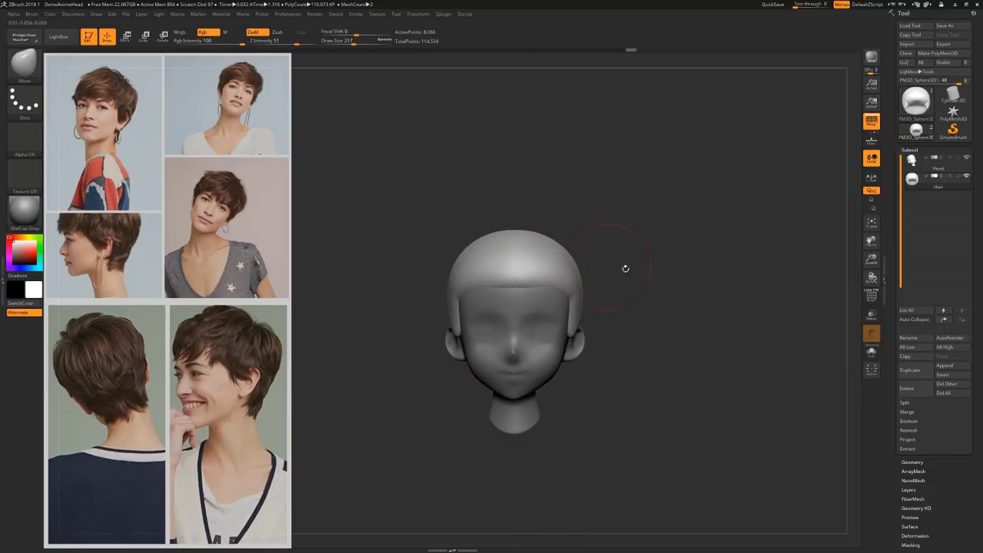
pyautogui.moveTo(625, 268); pyautogui.dragTo(650, 288)
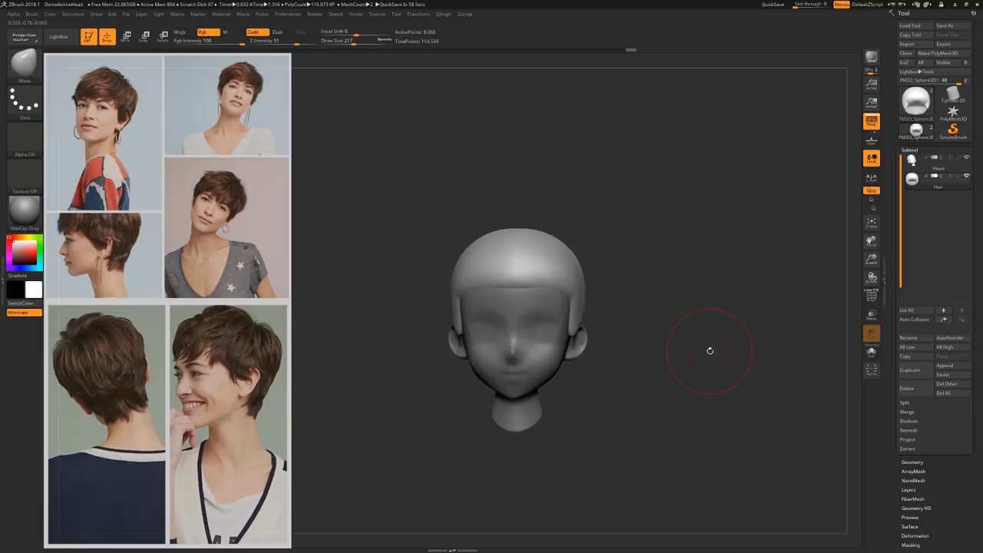
pyautogui.keyDown('alt'); pyautogui.moveTo(702, 271); pyautogui.dragTo(678, 279); pyautogui.keyUp('alt')
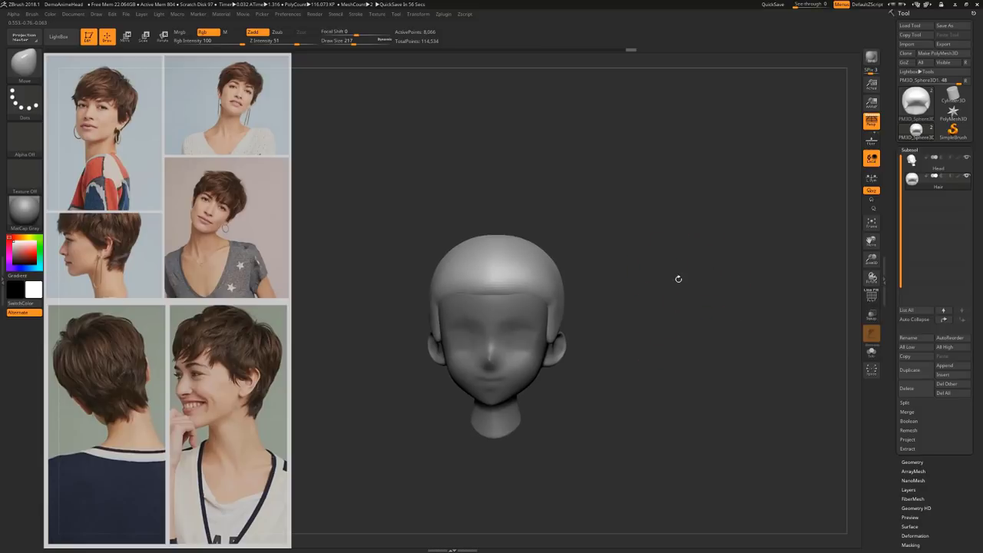
pyautogui.click(33, 17)
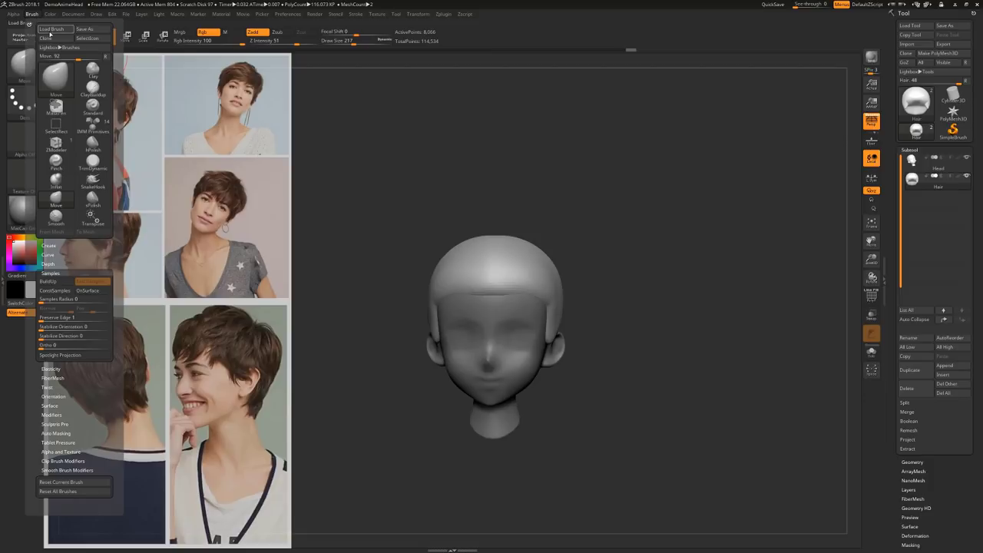
pyautogui.click(51, 31)
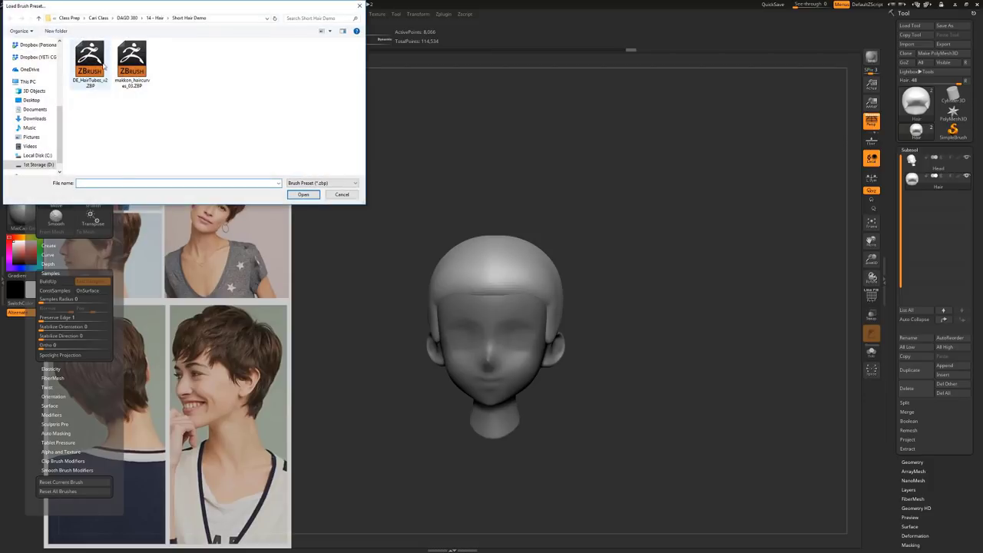
pyautogui.click(102, 65)
pyautogui.keyDown('shift'); pyautogui.click(132, 62); pyautogui.keyUp('shift')
pyautogui.click(303, 195)
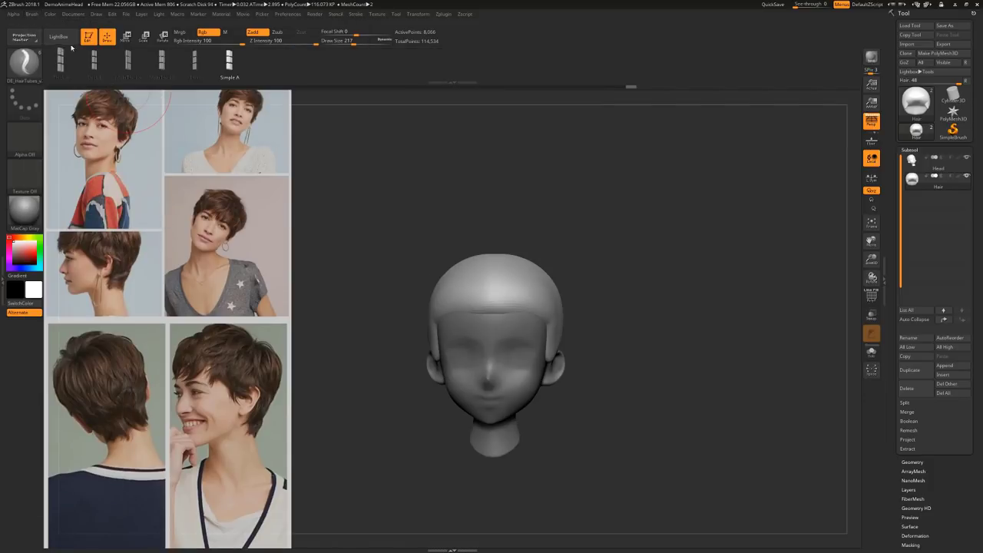
# Load the second hair brush preset, makkon_haircurves_03.ZBP
pyautogui.click(33, 14)
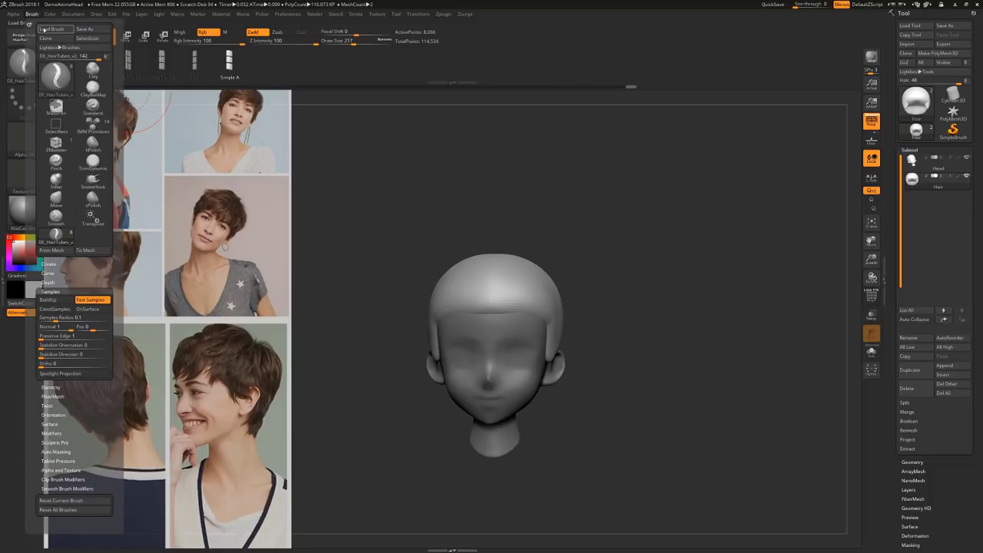
pyautogui.click(44, 29)
pyautogui.click(136, 63)
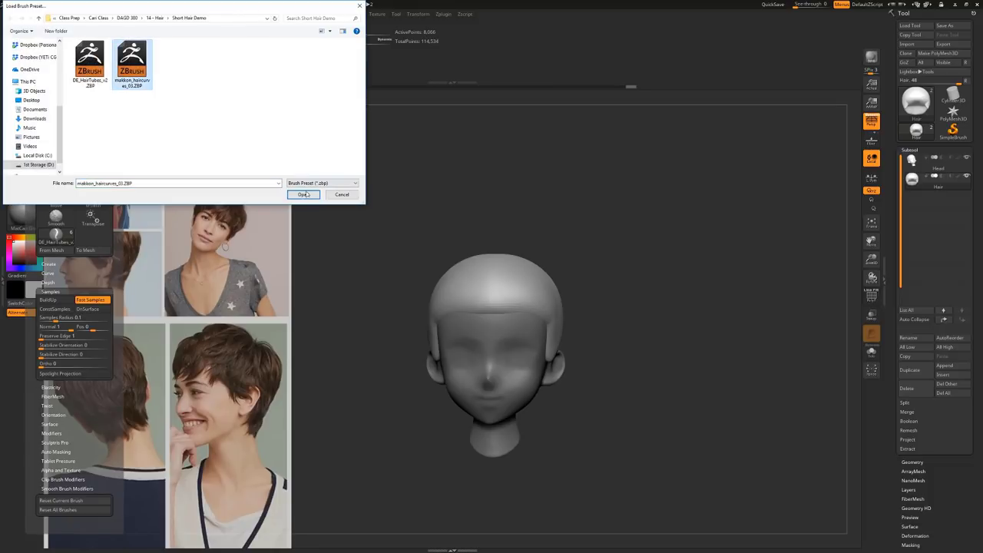
pyautogui.click(300, 193)
pyautogui.click(32, 15)
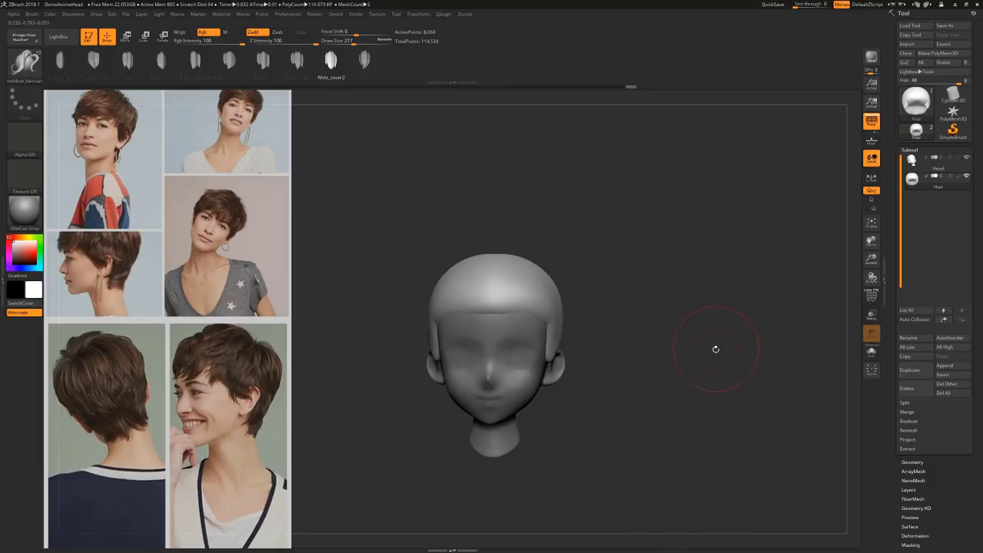
# Set the hair curve brush's draw size to 154
pyautogui.moveTo(715, 349); pyautogui.dragTo(733, 347)
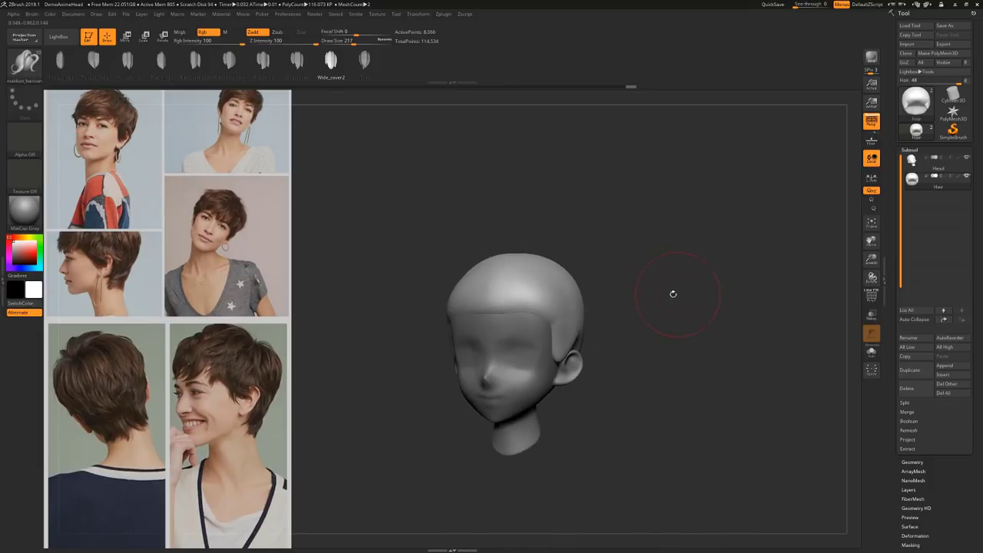
pyautogui.moveTo(662, 280)
pyautogui.keyDown('alt'); pyautogui.mouseDown()
pyautogui.moveTo(625, 266)
pyautogui.moveTo(674, 277)
pyautogui.moveTo(645, 274)
pyautogui.mouseUp(); pyautogui.keyUp('alt')
pyautogui.press('s')
pyautogui.moveTo(498, 269); pyautogui.dragTo(493, 268)
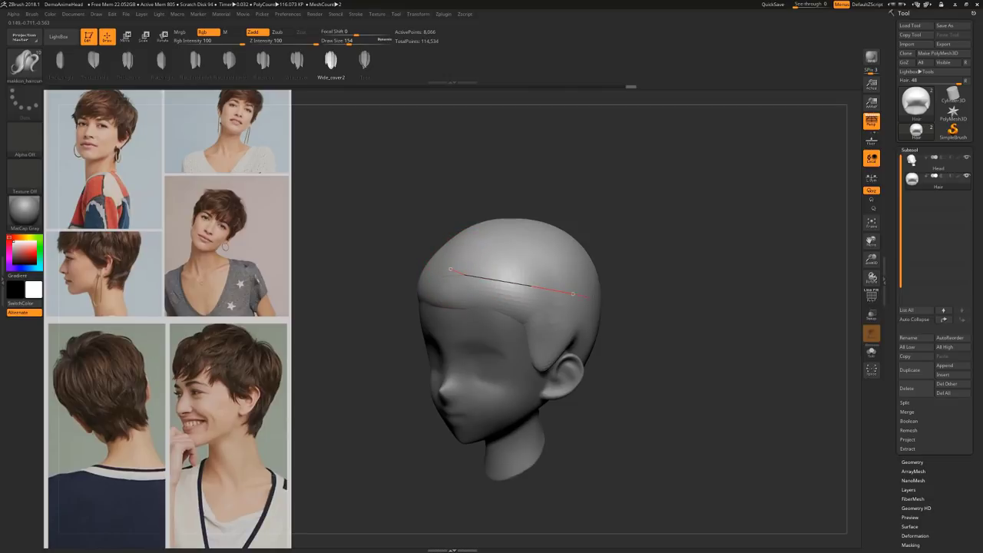
pyautogui.moveTo(573, 293); pyautogui.dragTo(631, 294)
pyautogui.moveTo(753, 277); pyautogui.dragTo(760, 270)
pyautogui.hotkey('ctrl', 'z')
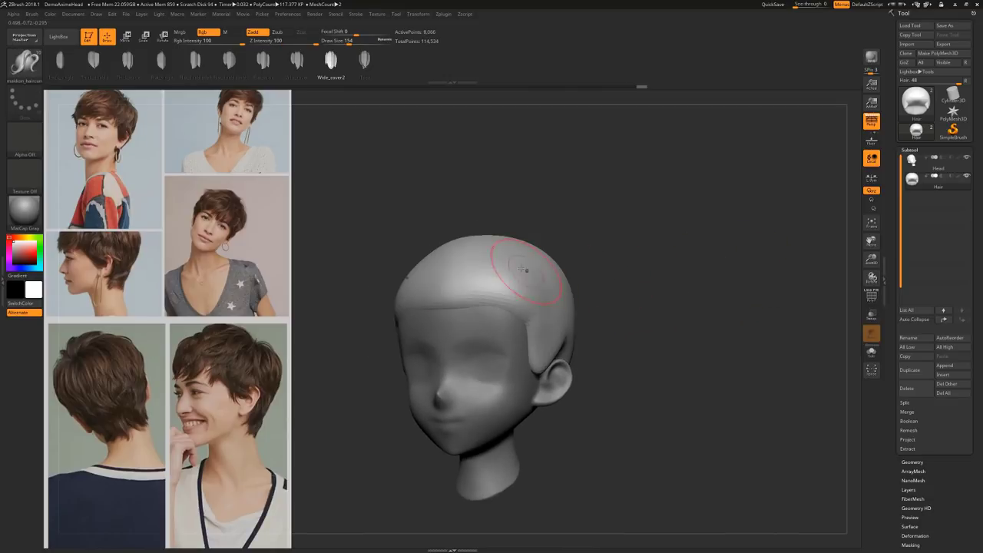
# Draw a Wide_cover2 hair strand outward from the side of the cap and turn on Dynamic Subdiv to smooth it
pyautogui.moveTo(687, 254); pyautogui.dragTo(764, 254)
pyautogui.moveTo(729, 364); pyautogui.dragTo(707, 304)
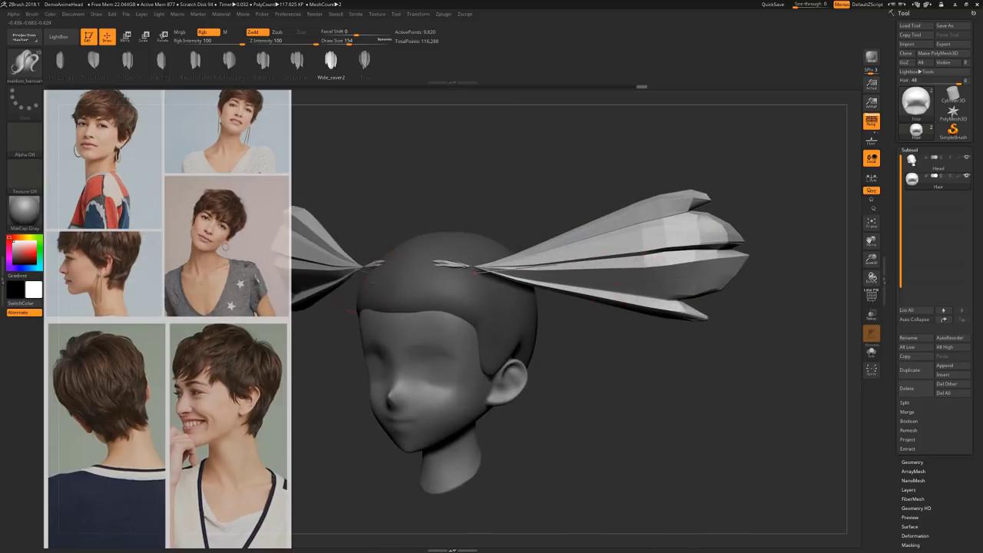
pyautogui.click(912, 461)
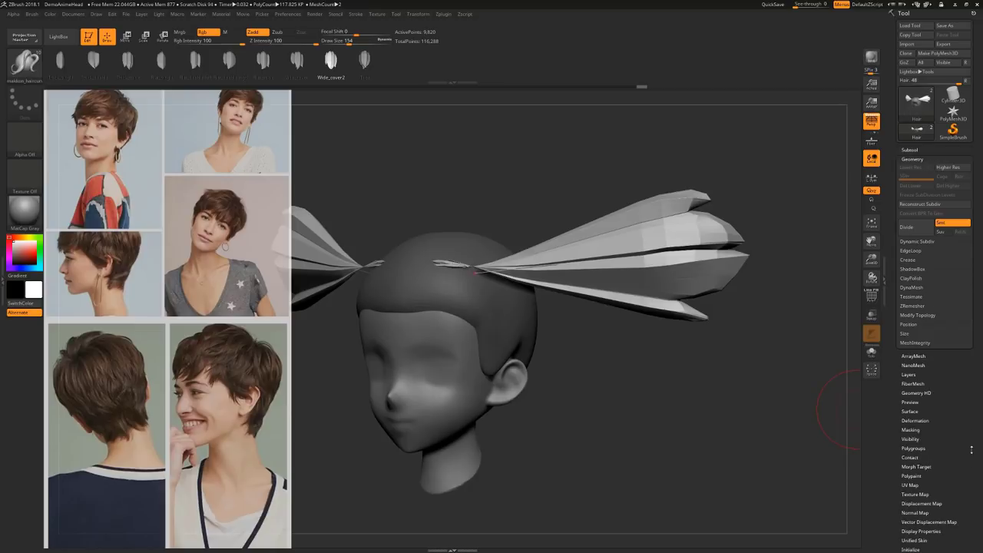
pyautogui.click(917, 241)
pyautogui.click(911, 250)
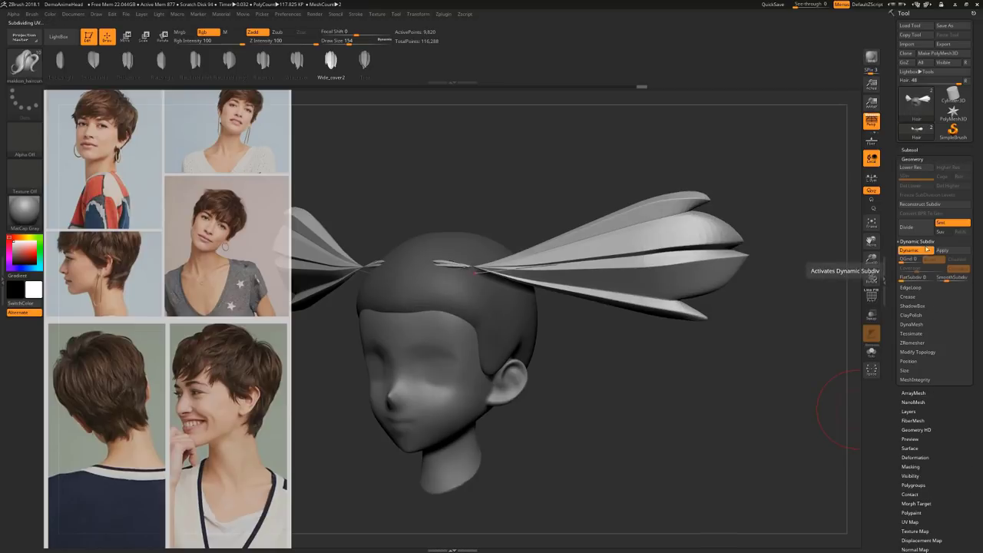
pyautogui.moveTo(762, 329); pyautogui.dragTo(714, 287)
pyautogui.moveTo(567, 362); pyautogui.dragTo(560, 356)
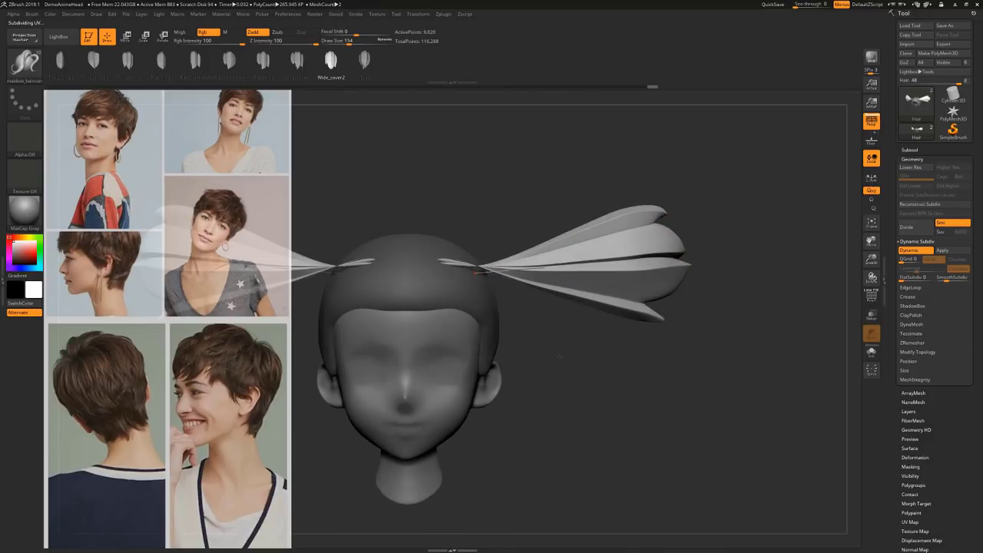
pyautogui.moveTo(598, 391); pyautogui.dragTo(724, 360)
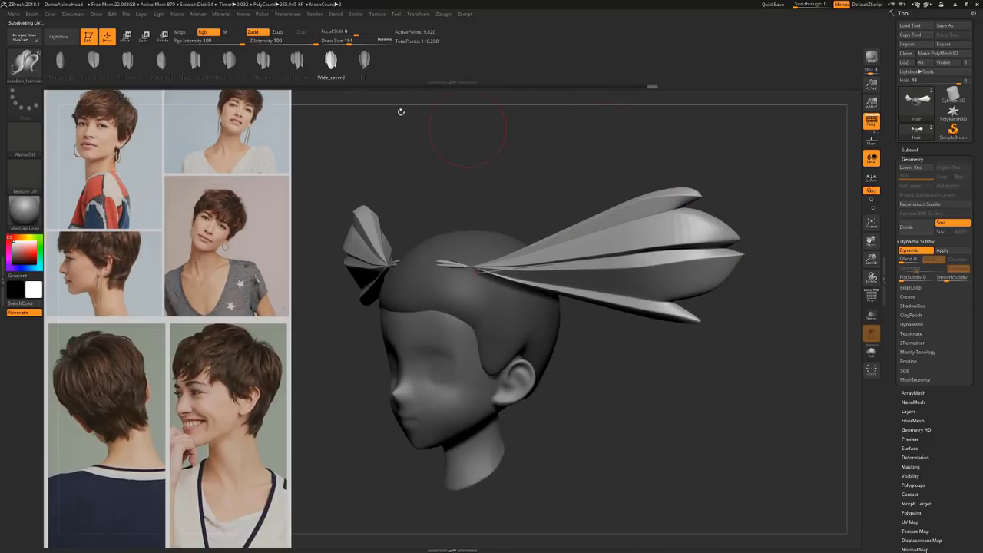
# Replace the strand's mesh with the Flat_triple hair shape by updating its existing curve at draw size 154
pyautogui.click(297, 60)
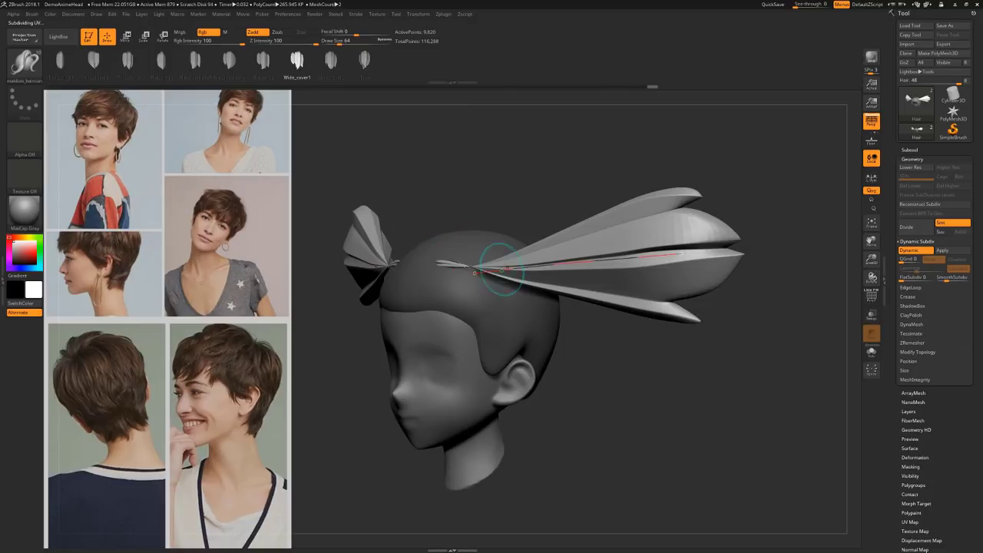
pyautogui.click(263, 60)
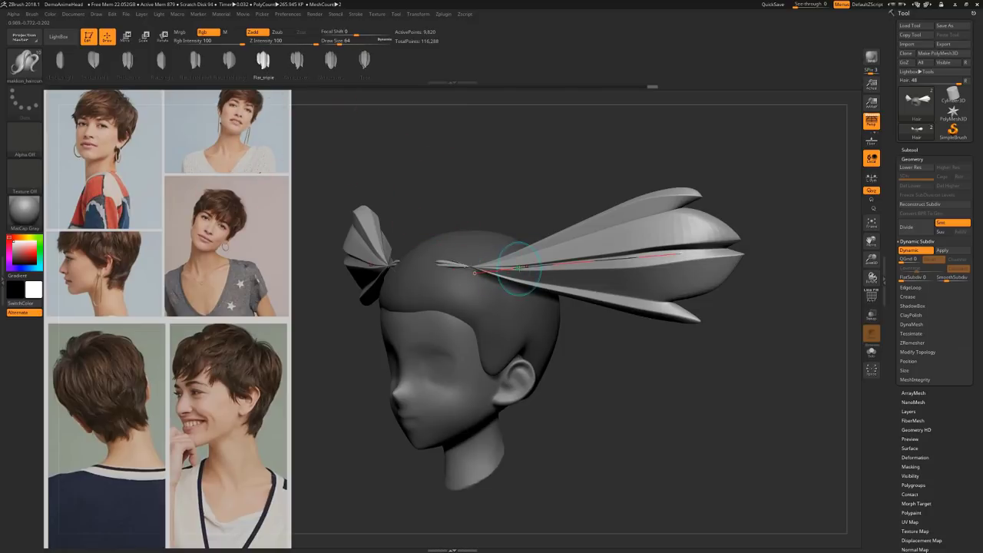
pyautogui.click(524, 267)
pyautogui.moveTo(702, 344); pyautogui.dragTo(697, 295)
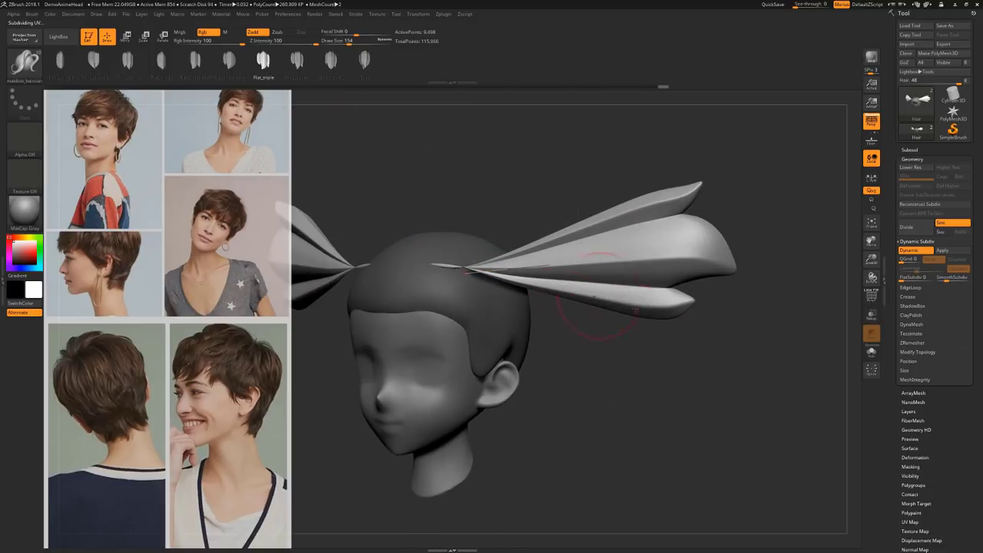
pyautogui.moveTo(627, 391); pyautogui.dragTo(644, 389)
pyautogui.moveTo(541, 376)
pyautogui.mouseDown()
pyautogui.moveTo(562, 376)
pyautogui.moveTo(547, 379)
pyautogui.mouseUp()
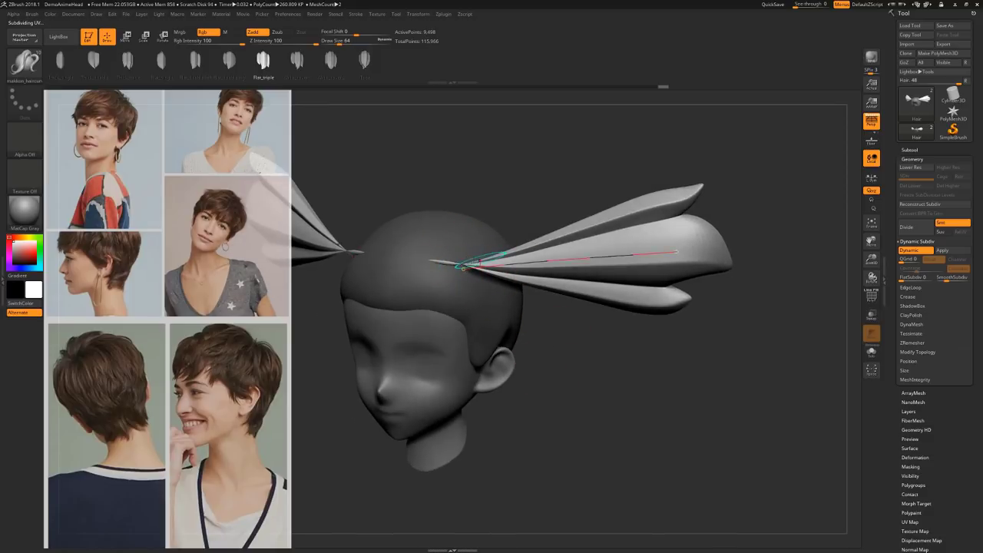
pyautogui.moveTo(588, 381); pyautogui.dragTo(660, 373)
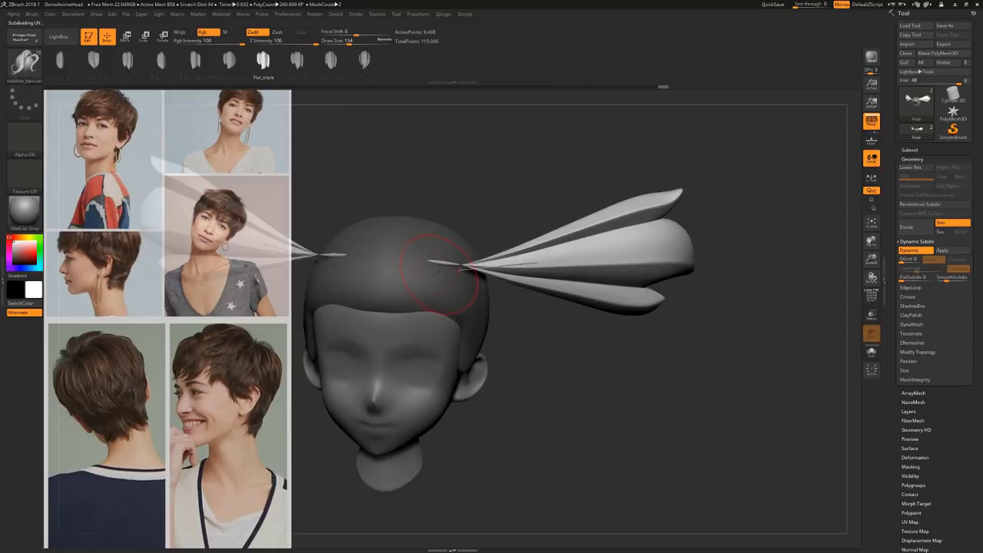
# Pull the strand's curve outward, away from the side of the cap
pyautogui.moveTo(652, 262); pyautogui.dragTo(686, 261)
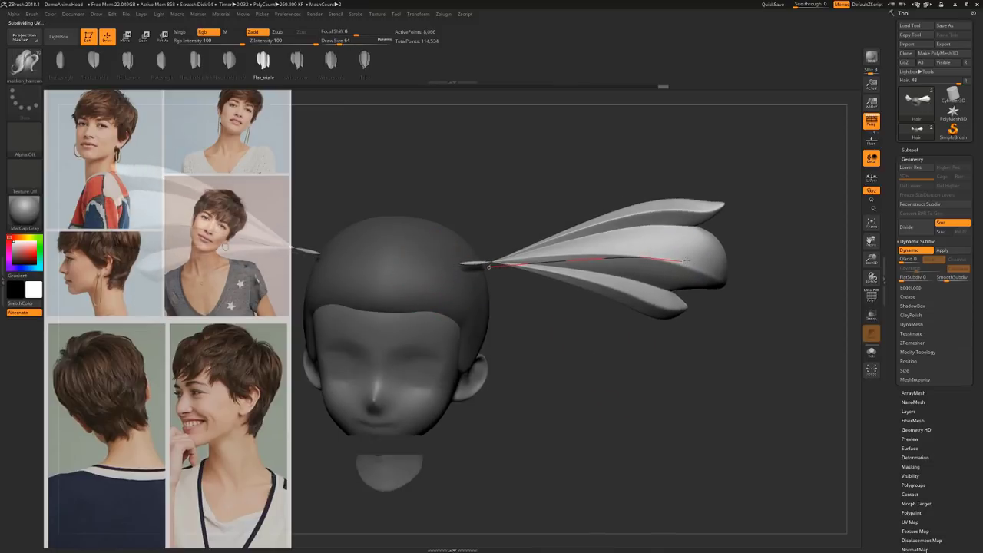
pyautogui.press(']')
pyautogui.press(']')
pyautogui.press(']')
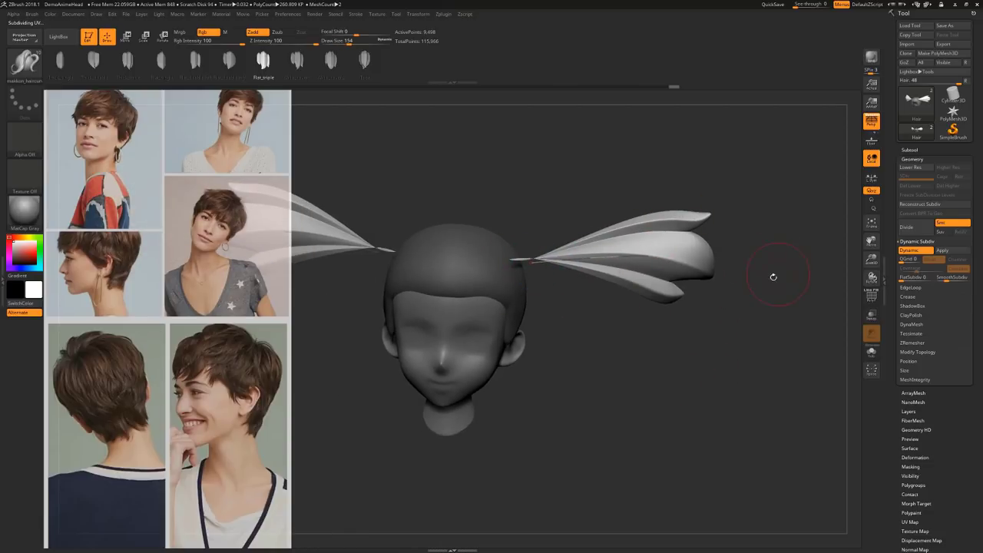
# Turn off Dynamic Subdiv smoothing on the Hair subtool
pyautogui.hotkey('shift', 'd')
pyautogui.keyDown('alt'); pyautogui.moveTo(773, 275); pyautogui.dragTo(724, 306); pyautogui.keyUp('alt')
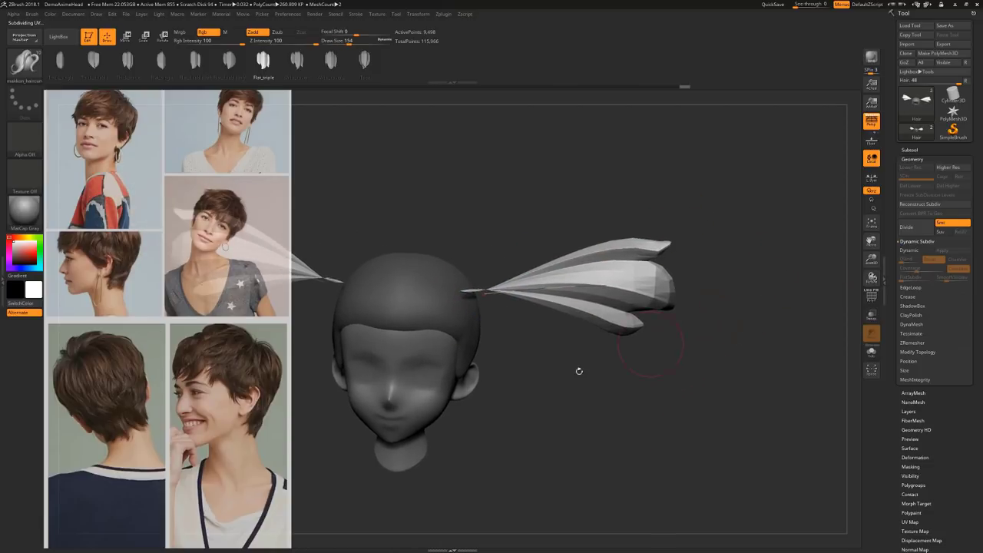
pyautogui.keyDown('alt'); pyautogui.moveTo(561, 409); pyautogui.dragTo(629, 399); pyautogui.keyUp('alt')
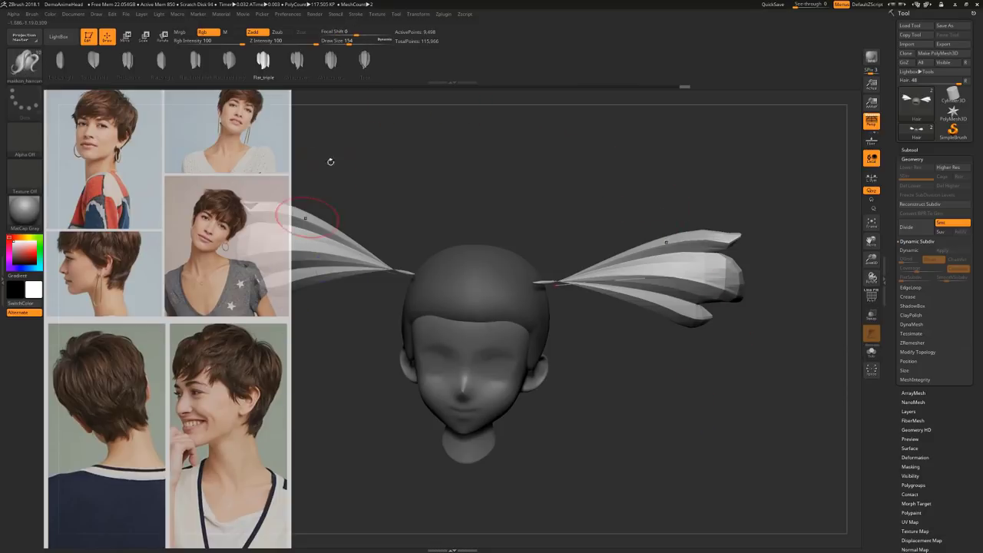
# Flip the brush's Curve Falloff horizontally in the curve modifiers and apply it to the existing strand
pyautogui.click(356, 15)
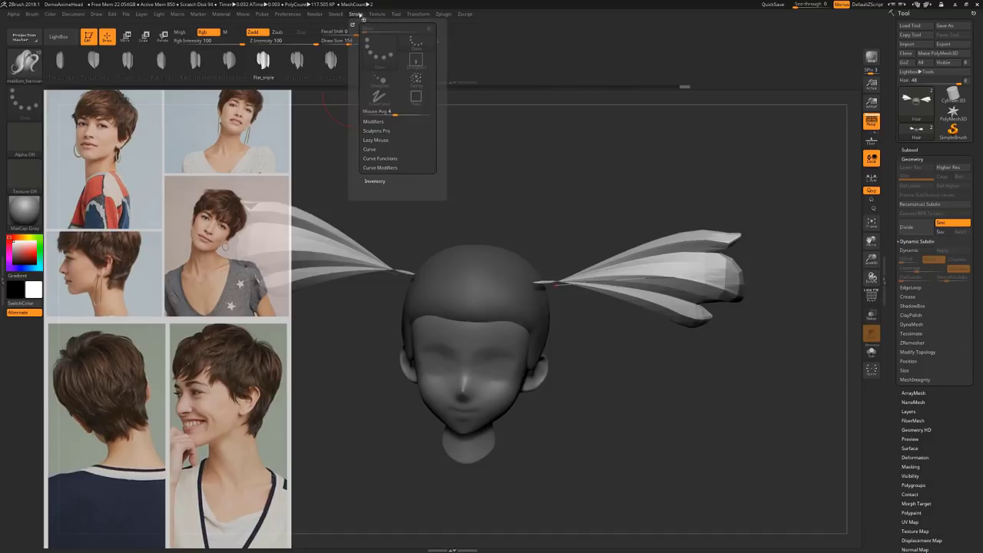
pyautogui.click(382, 168)
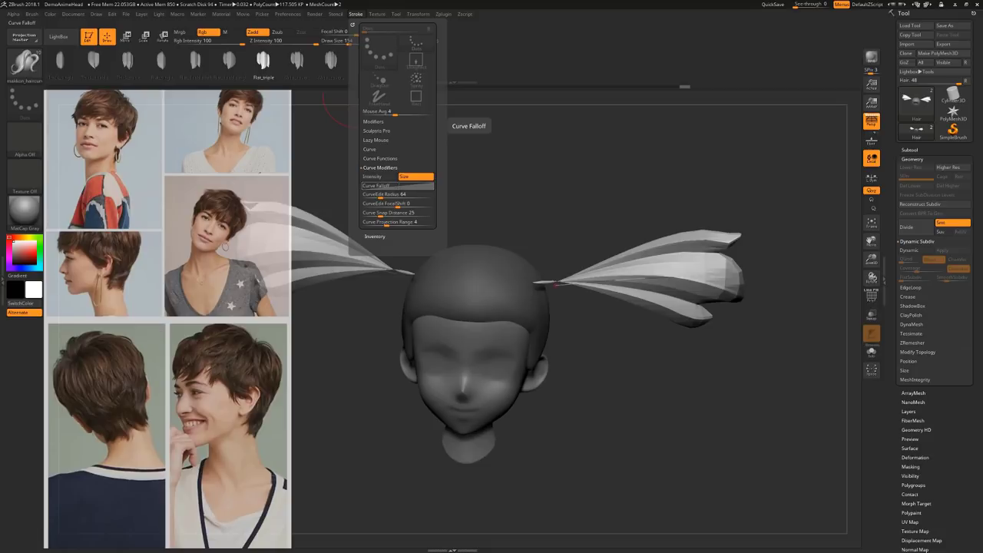
pyautogui.click(388, 185)
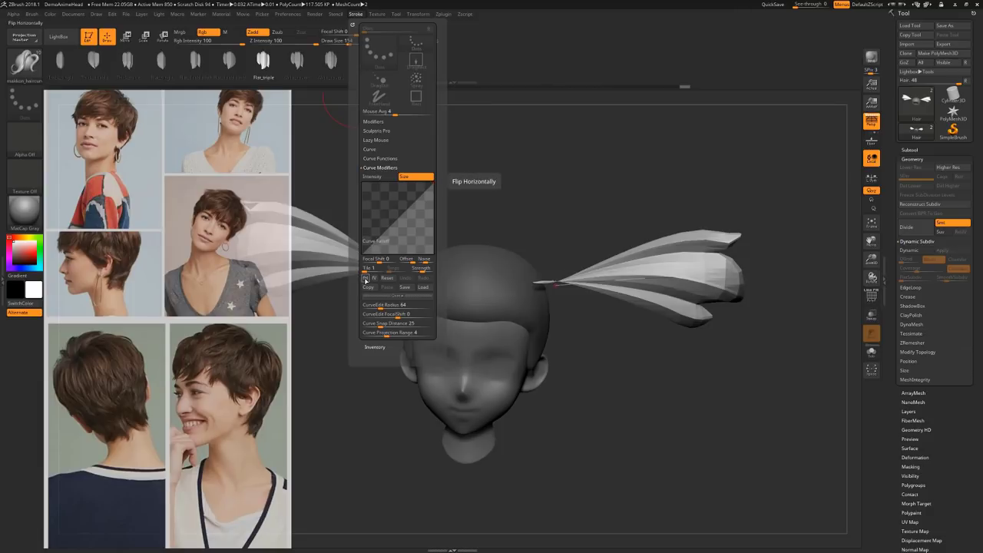
pyautogui.click(365, 280)
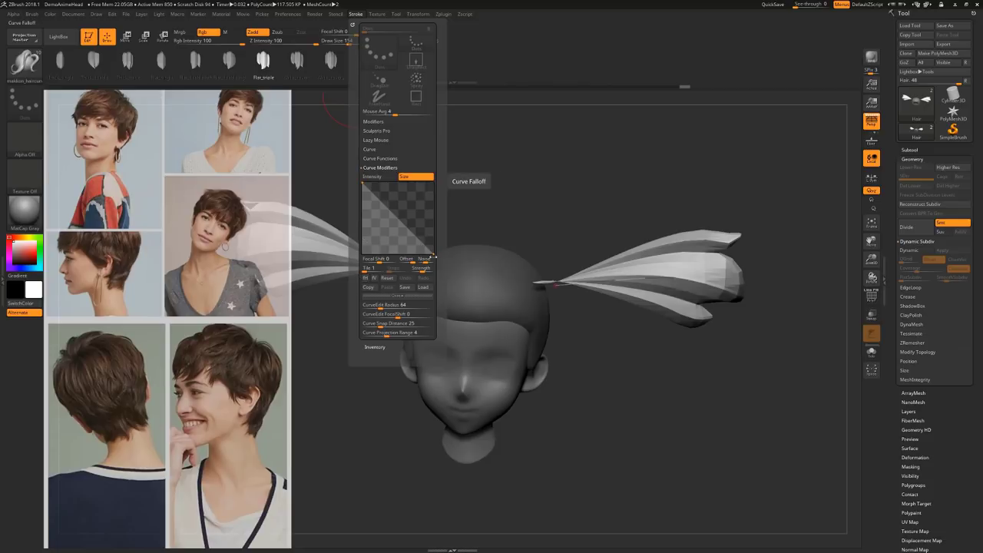
pyautogui.click(544, 296)
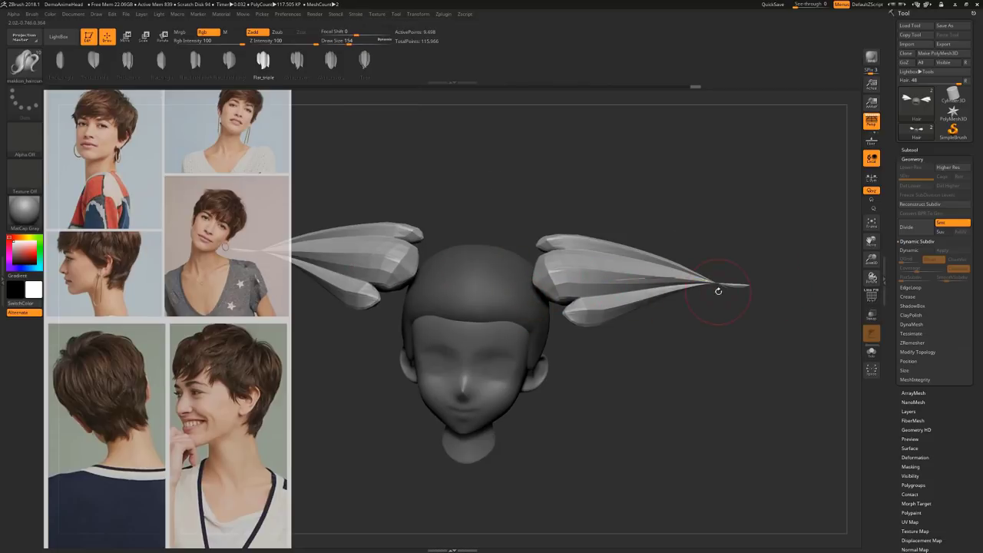
# Raise the end point of the Curve Falloff slightly in the curve modifiers and apply it to the existing strand
pyautogui.click(338, 15)
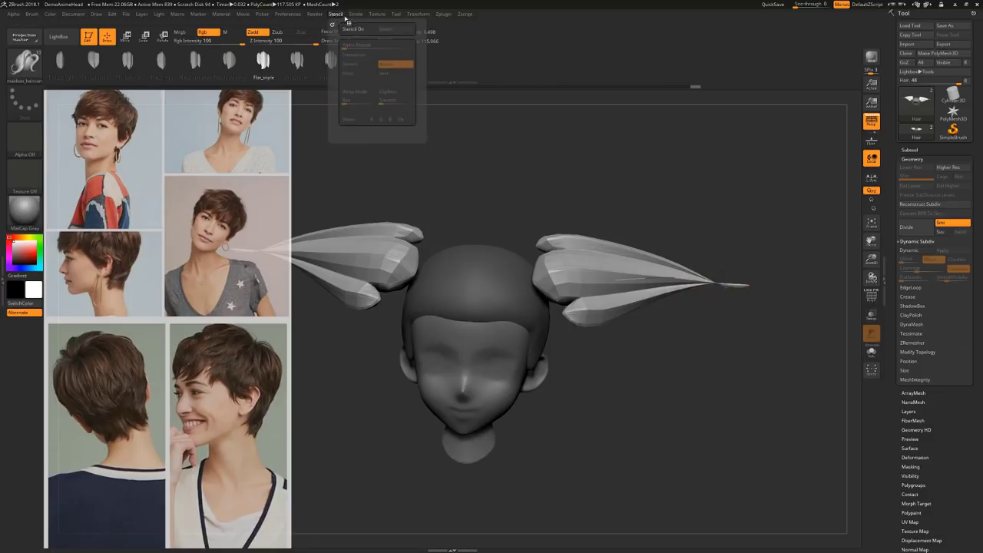
pyautogui.moveTo(352, 17)
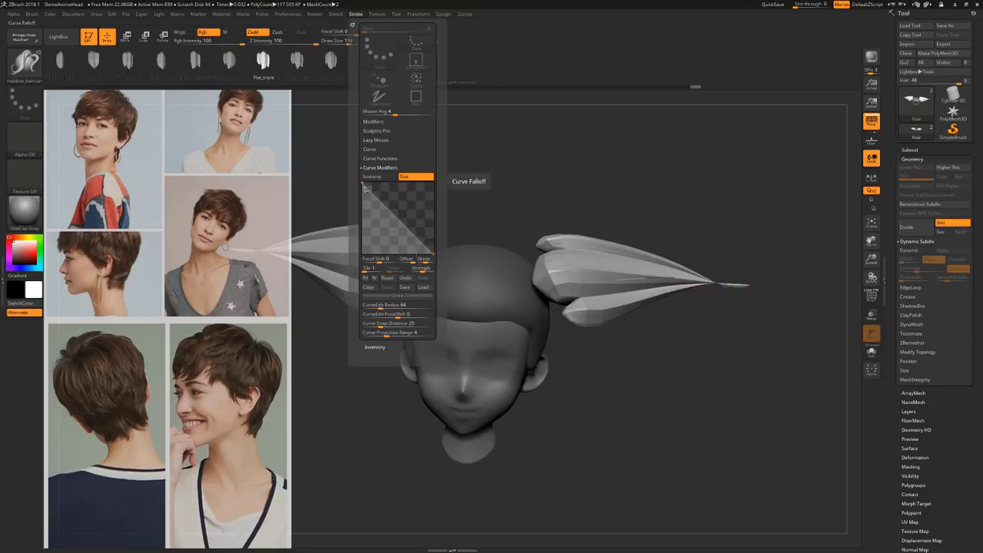
pyautogui.moveTo(433, 254); pyautogui.dragTo(433, 249)
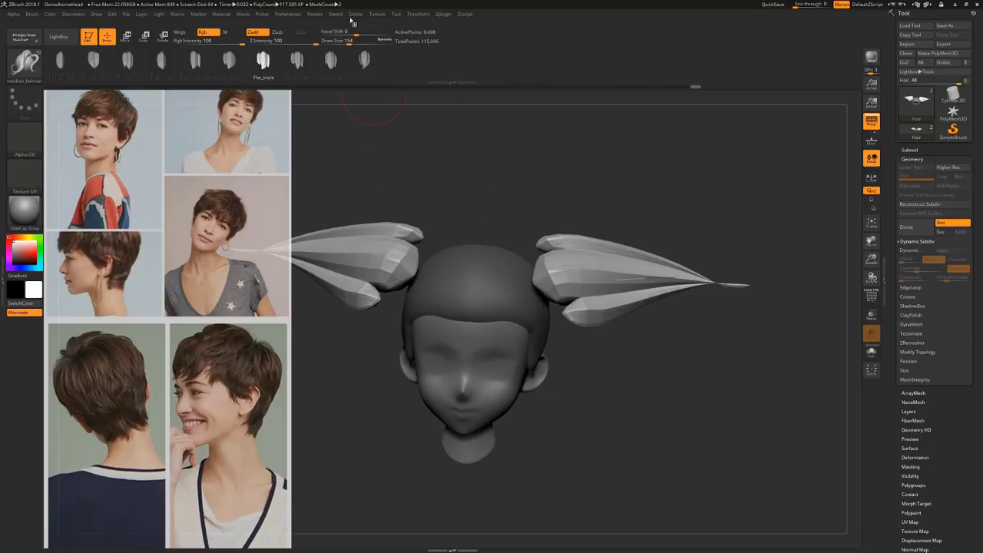
pyautogui.click(355, 15)
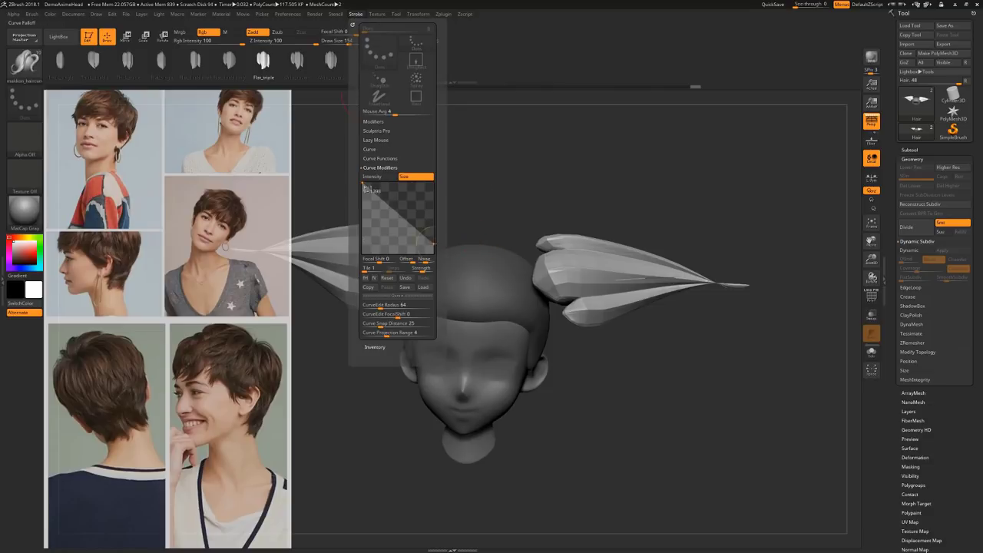
pyautogui.click(695, 277)
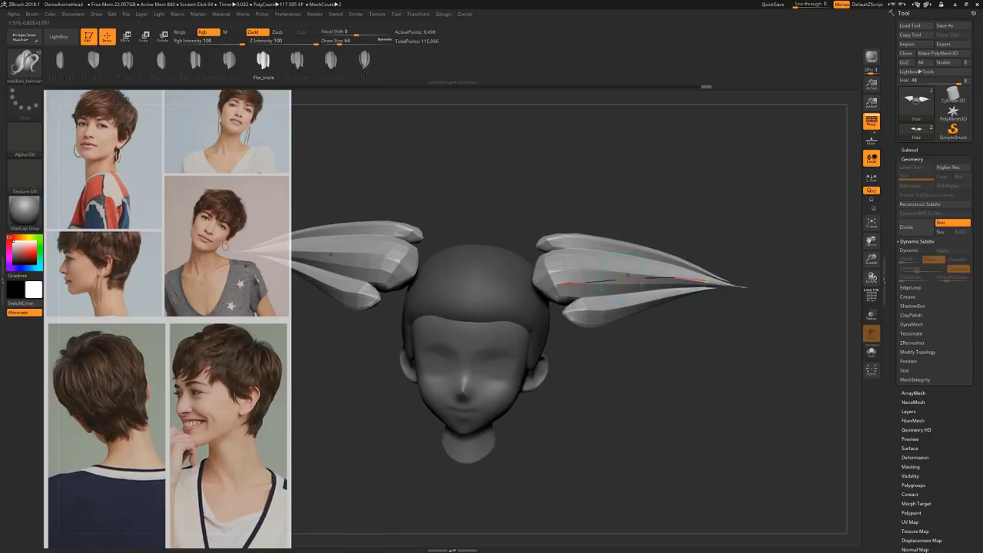
# Bulge the middle of the Curve Falloff outward and update the strand so its body becomes fuller before the tip
pyautogui.click(355, 13)
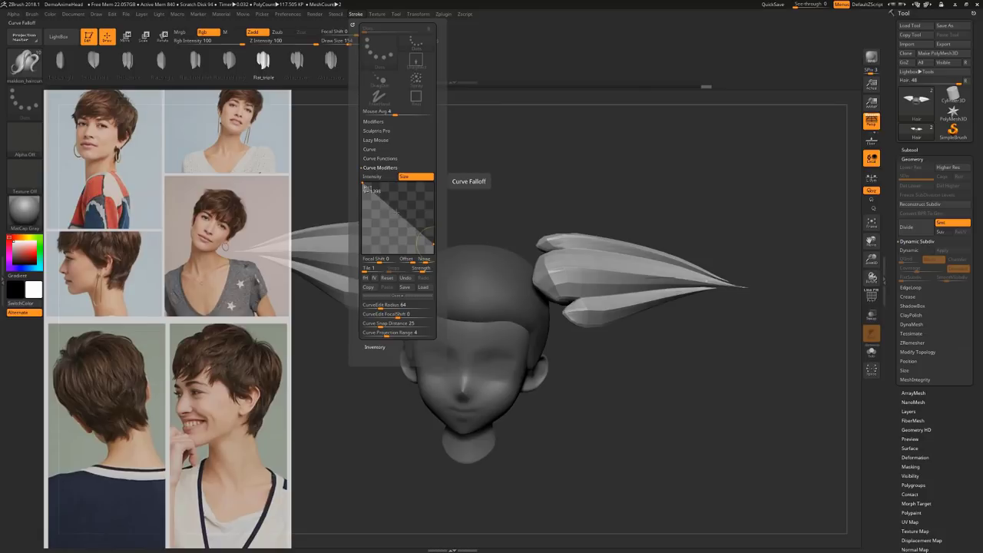
pyautogui.moveTo(390, 205); pyautogui.dragTo(409, 207)
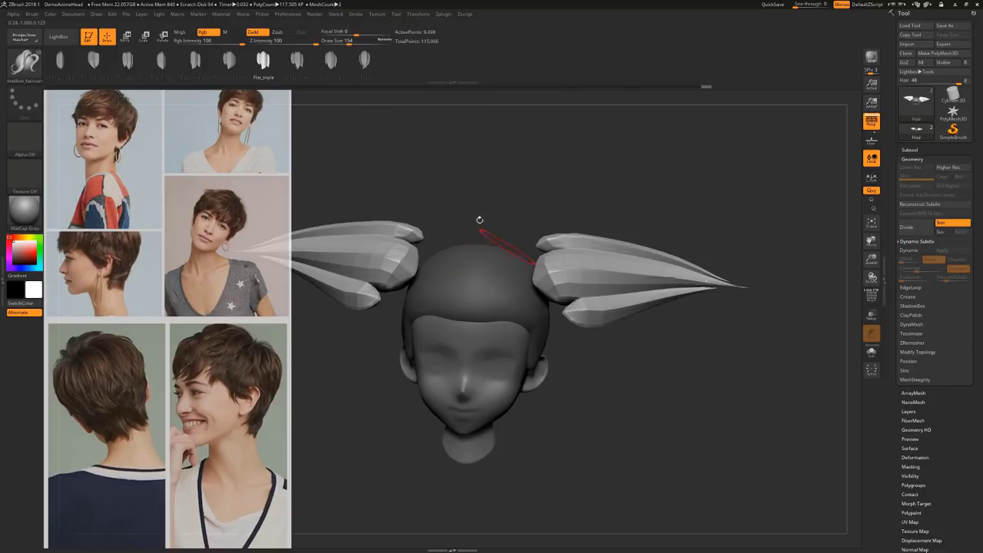
pyautogui.click(599, 283)
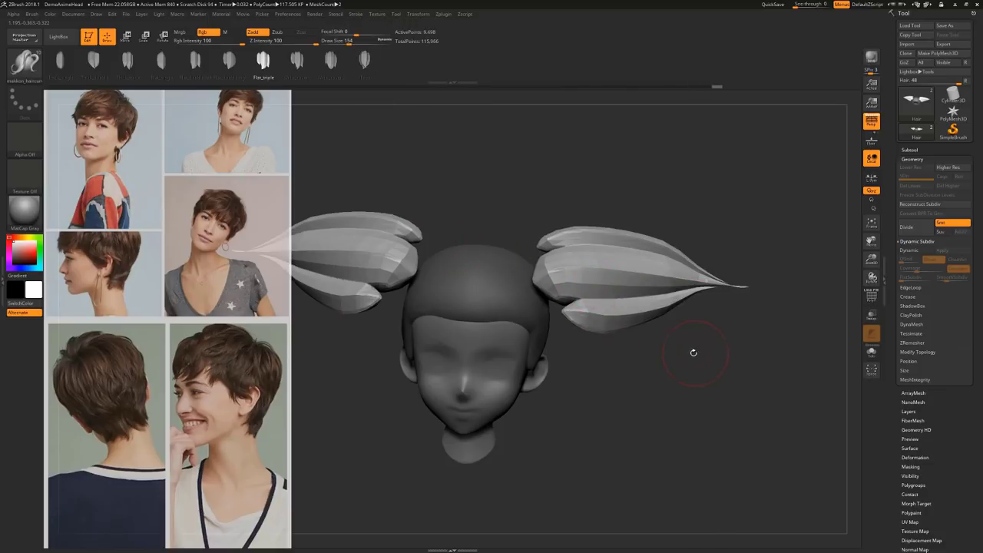
pyautogui.moveTo(694, 352)
pyautogui.mouseDown()
pyautogui.moveTo(695, 340)
pyautogui.moveTo(685, 364)
pyautogui.mouseUp()
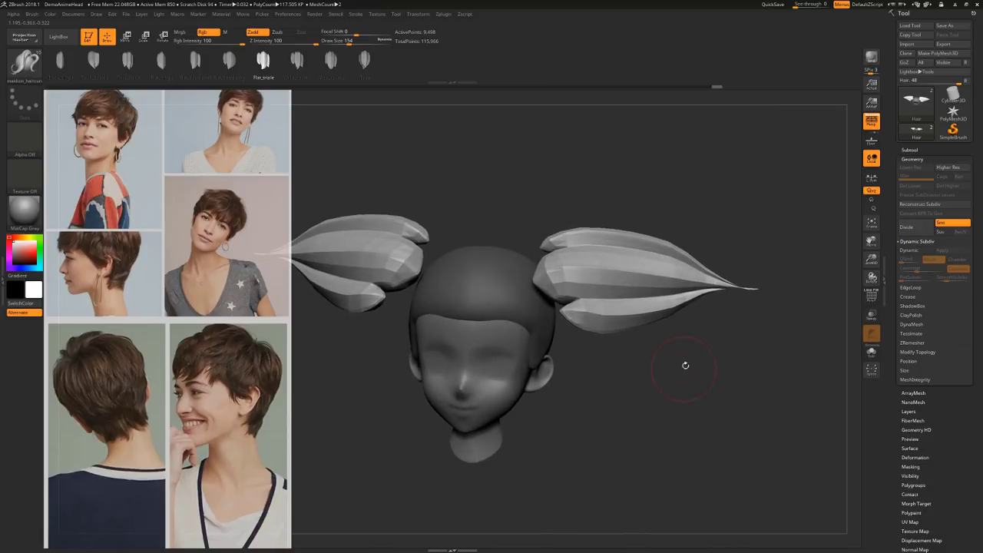
# Try the Wide_cover2 and Tube hair shapes on the strand's existing curve
pyautogui.click(330, 61)
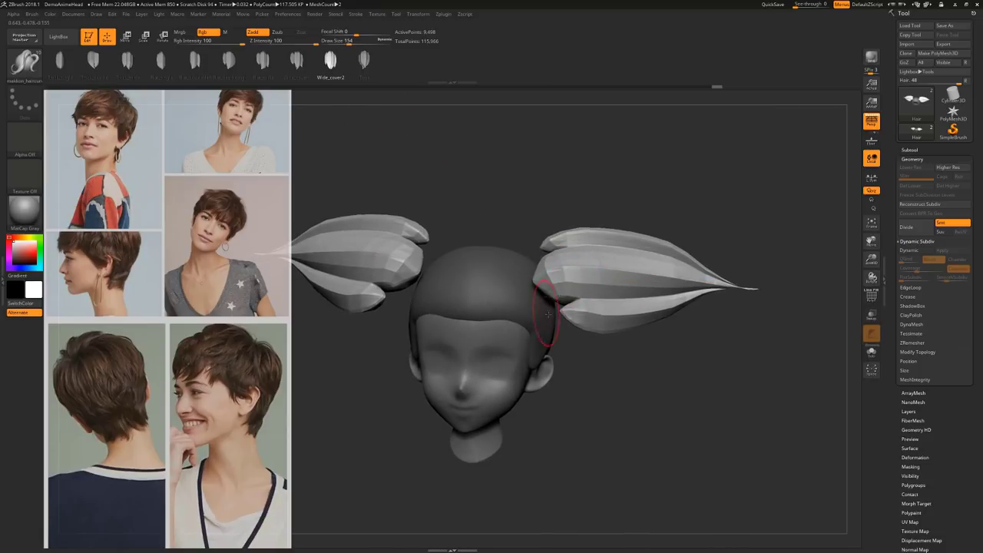
pyautogui.click(555, 295)
pyautogui.click(364, 60)
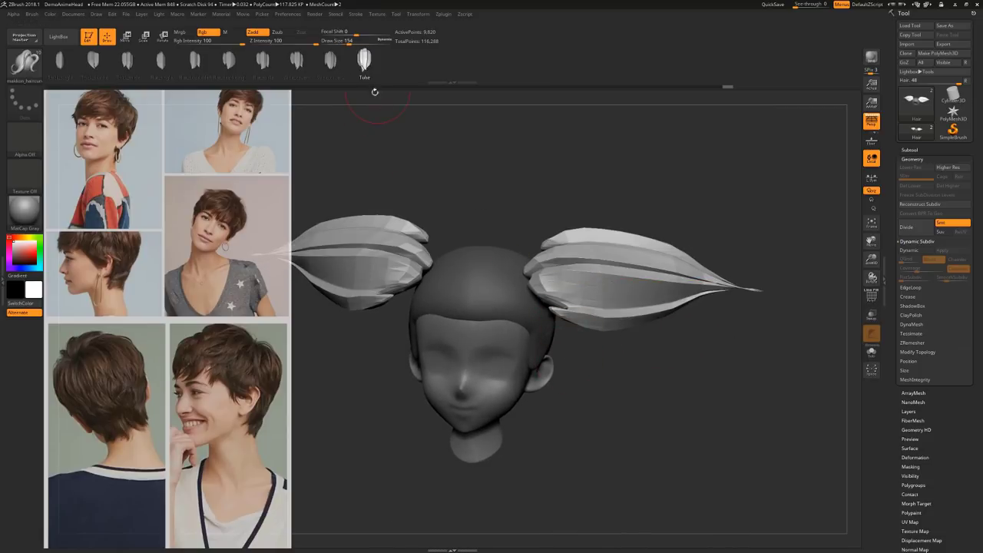
pyautogui.click(555, 295)
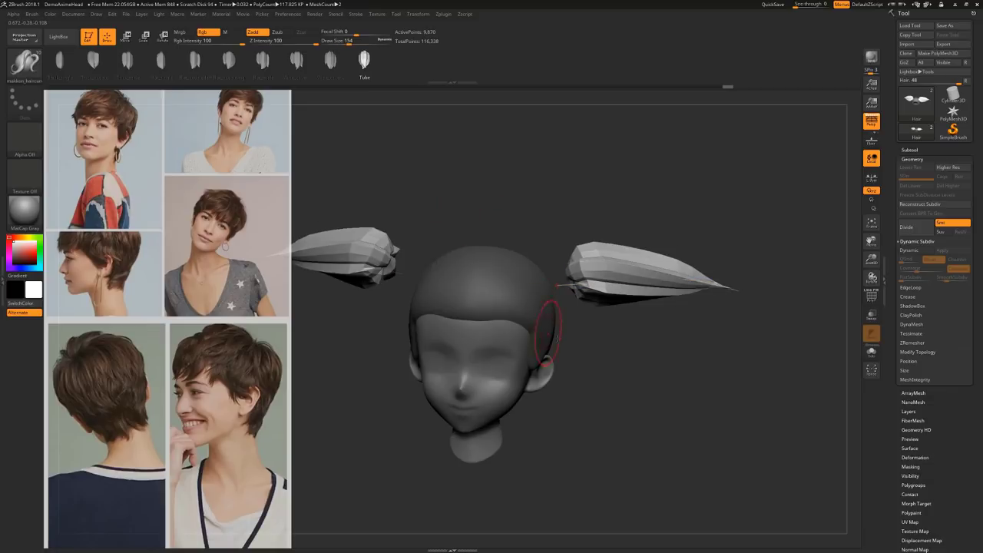
pyautogui.moveTo(576, 340)
pyautogui.mouseDown()
pyautogui.moveTo(460, 338)
pyautogui.moveTo(607, 334)
pyautogui.moveTo(510, 334)
pyautogui.moveTo(590, 340)
pyautogui.mouseUp()
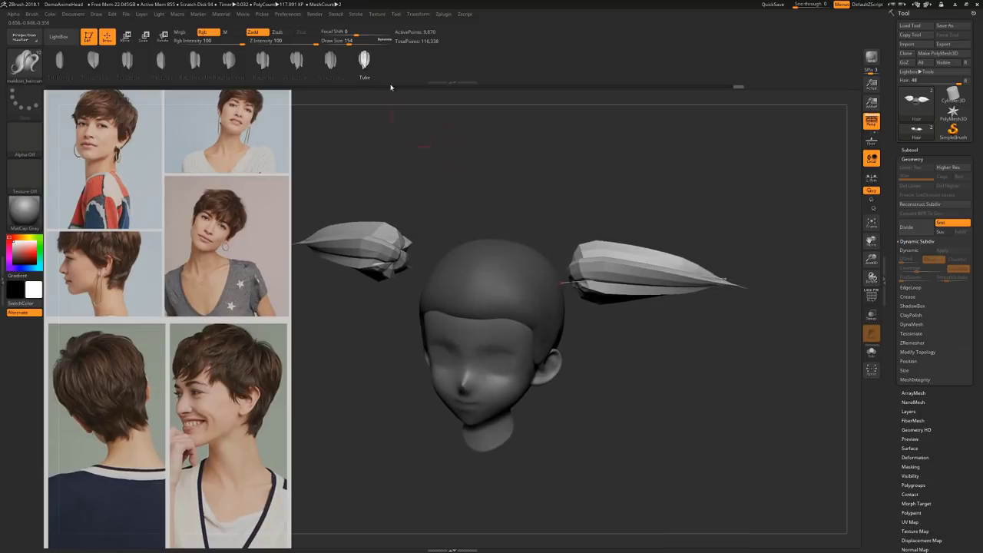
# Switch the strand back to the Flat_triple hair shape by updating its curve
pyautogui.click(262, 60)
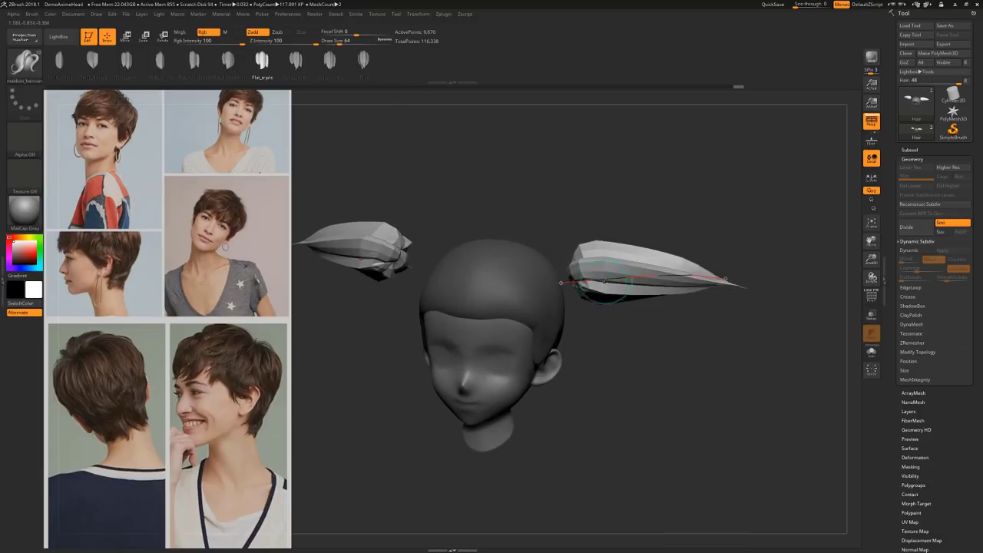
pyautogui.click(602, 284)
pyautogui.moveTo(694, 353); pyautogui.dragTo(674, 374)
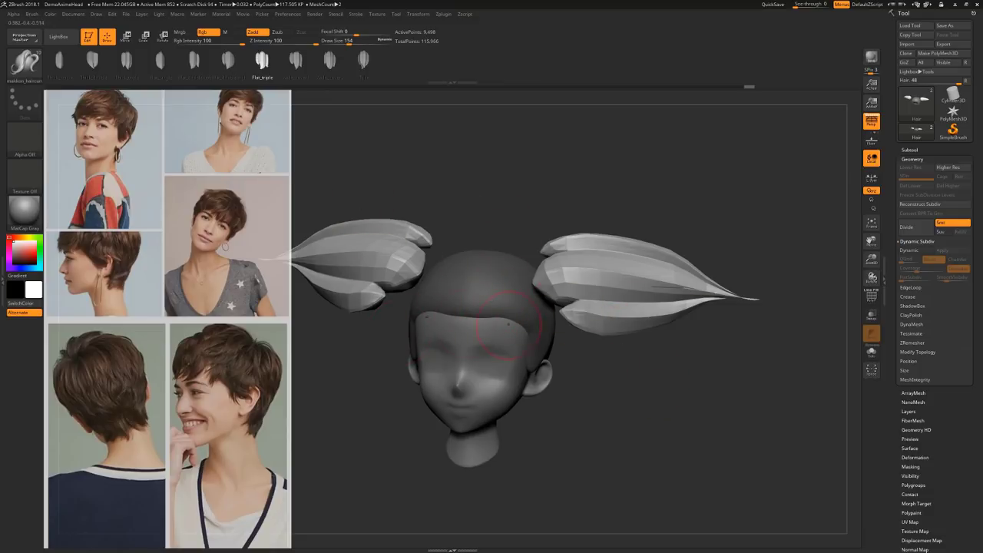
pyautogui.moveTo(620, 382); pyautogui.dragTo(580, 349)
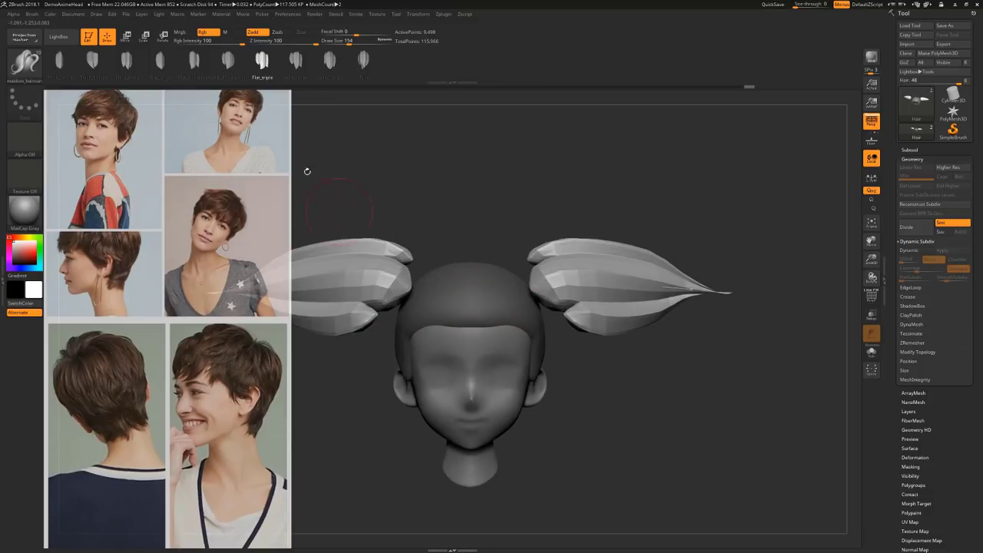
# Choose the DE_HairTubes curve brush and replace the strand with its Simple A shape on the existing curve
pyautogui.click(32, 15)
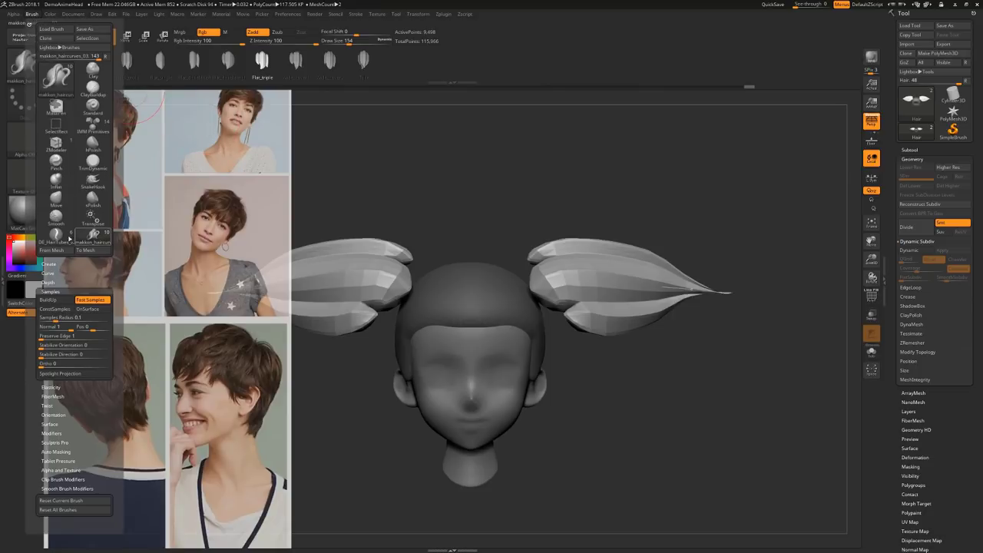
pyautogui.click(63, 240)
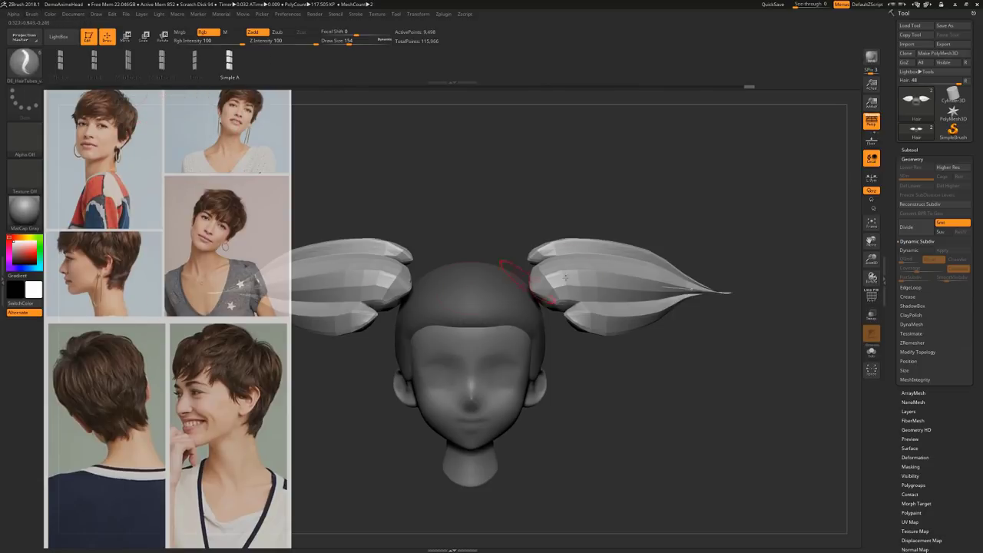
pyautogui.click(692, 289)
pyautogui.click(689, 293)
pyautogui.moveTo(735, 368); pyautogui.dragTo(729, 368)
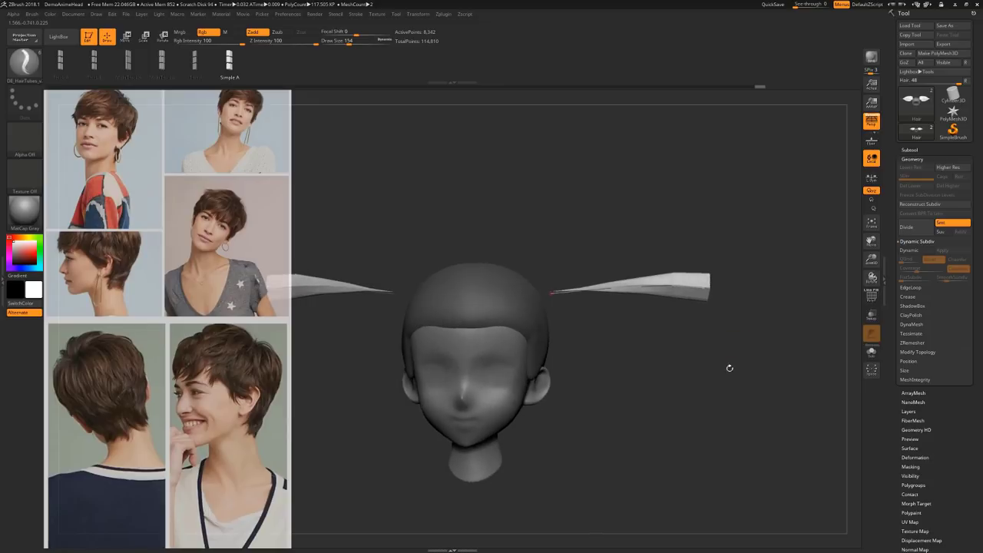
# Replace the strand's mesh with the MultiThick B hair shape by updating its existing curve
pyautogui.moveTo(670, 384); pyautogui.dragTo(638, 388)
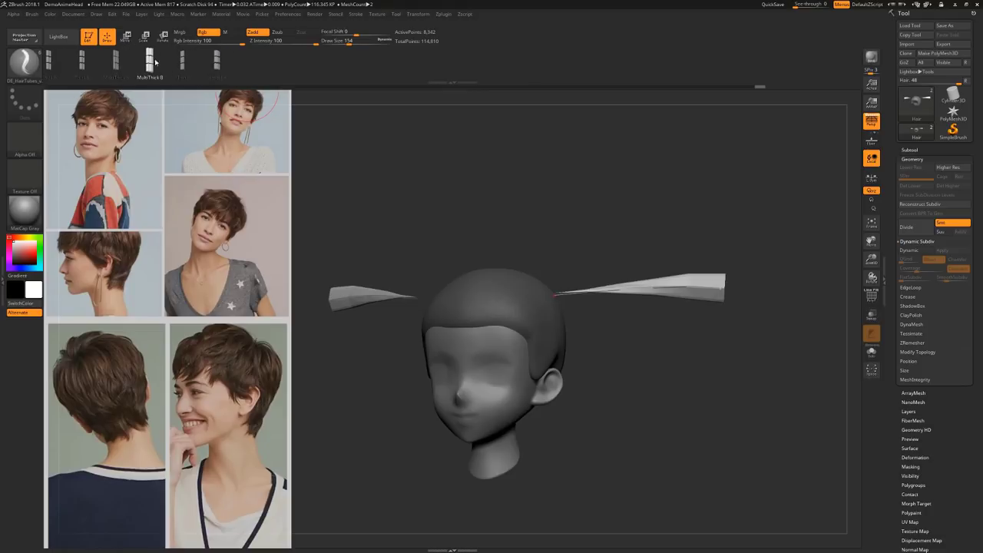
pyautogui.click(152, 81)
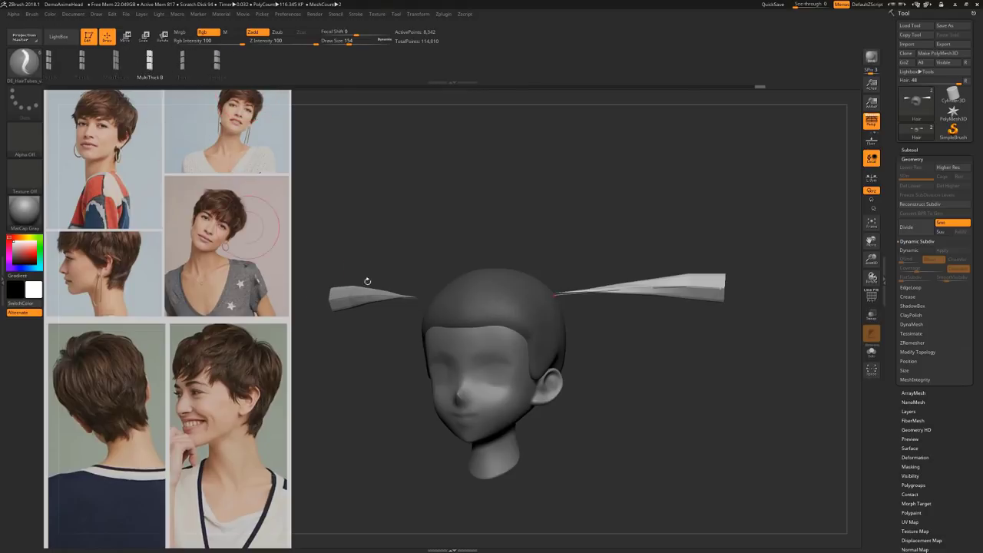
pyautogui.click(591, 291)
pyautogui.keyDown('alt'); pyautogui.moveTo(727, 356); pyautogui.dragTo(730, 335); pyautogui.keyUp('alt')
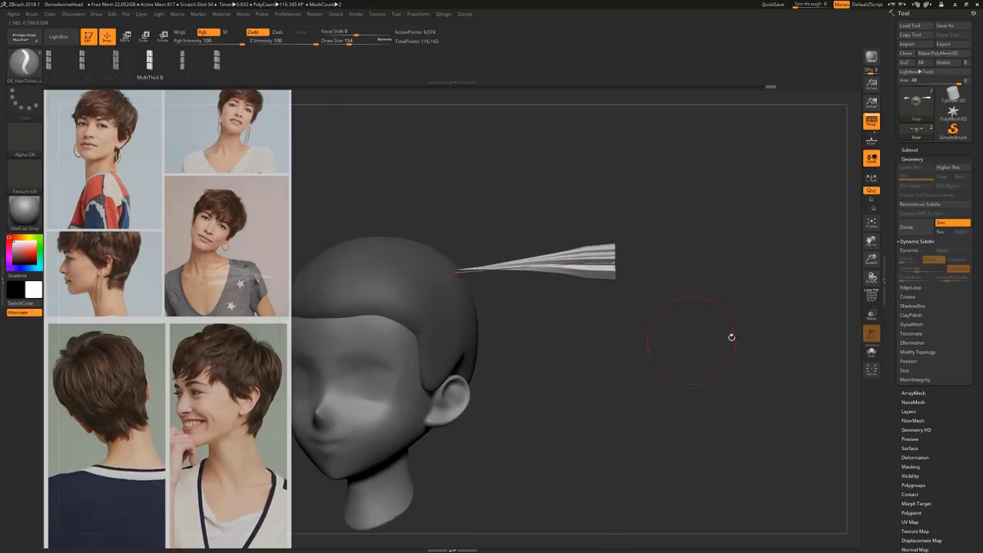
pyautogui.moveTo(825, 296); pyautogui.dragTo(707, 329)
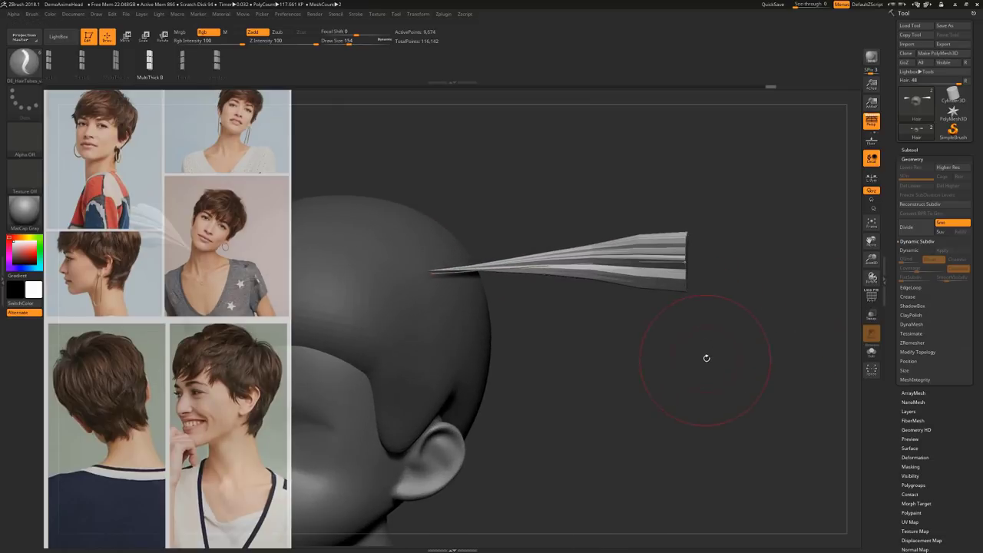
# Show the polyframe and assign every separate piece of the Hair subtool its own polygroup with Auto Groups
pyautogui.click(872, 297)
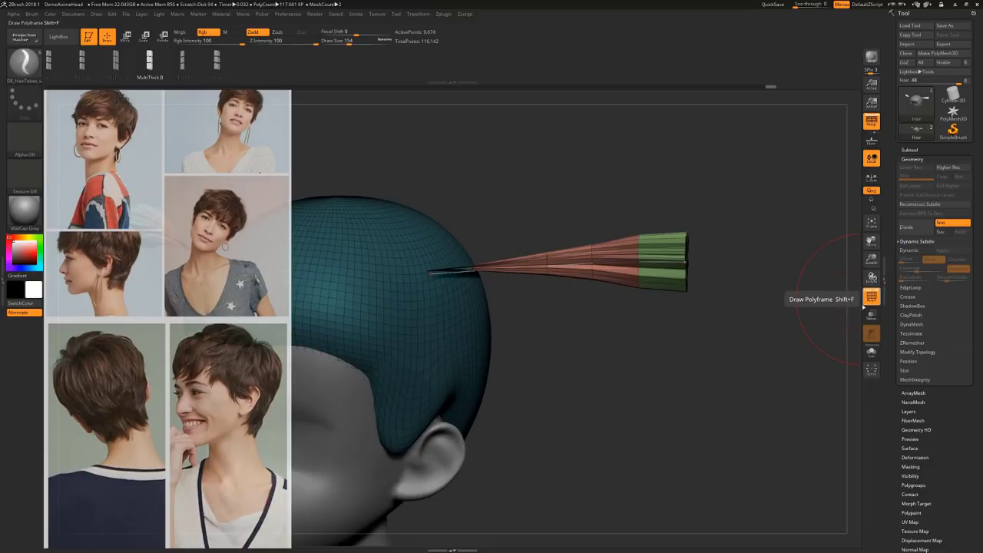
pyautogui.keyDown('alt'); pyautogui.moveTo(731, 373); pyautogui.dragTo(676, 307); pyautogui.keyUp('alt')
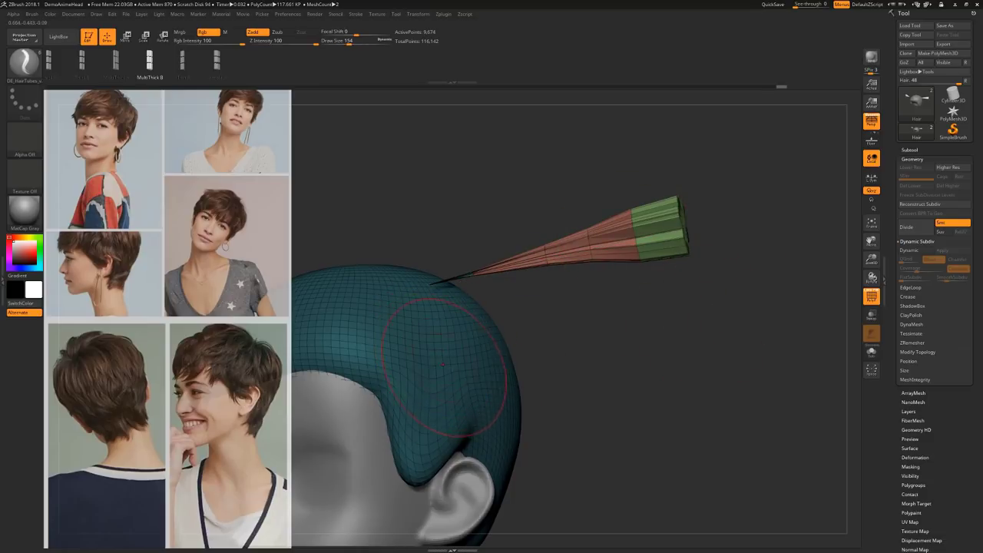
pyautogui.moveTo(626, 326)
pyautogui.mouseDown()
pyautogui.moveTo(698, 325)
pyautogui.moveTo(738, 347)
pyautogui.moveTo(691, 371)
pyautogui.moveTo(626, 372)
pyautogui.moveTo(728, 373)
pyautogui.mouseUp()
pyautogui.moveTo(935, 472); pyautogui.dragTo(929, 424)
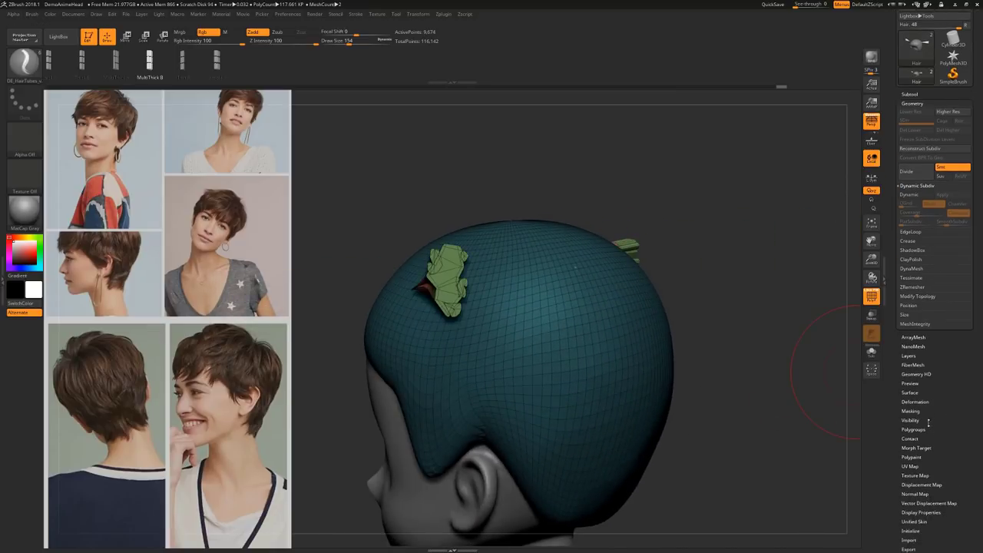
pyautogui.click(918, 428)
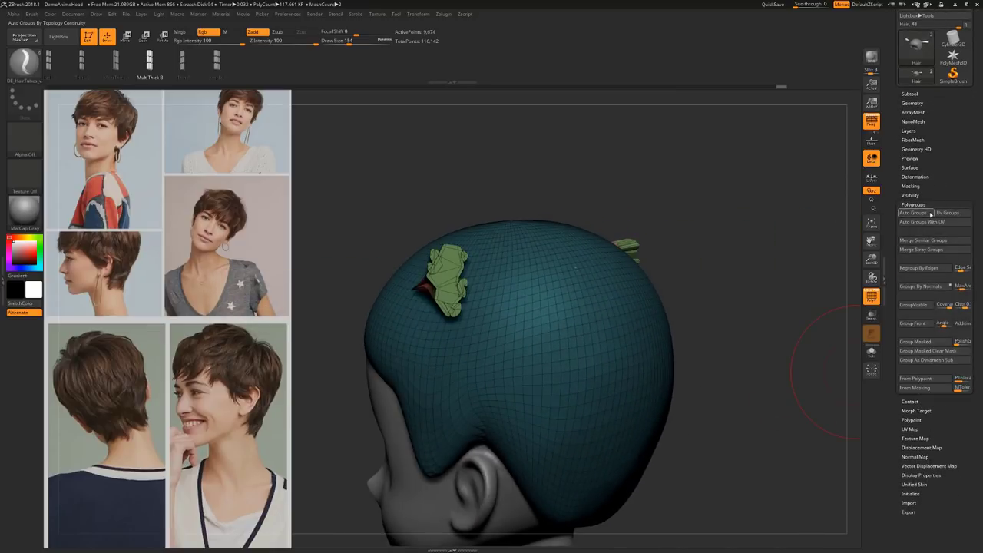
pyautogui.click(931, 214)
pyautogui.moveTo(731, 241); pyautogui.dragTo(644, 223)
pyautogui.moveTo(467, 304); pyautogui.dragTo(439, 331)
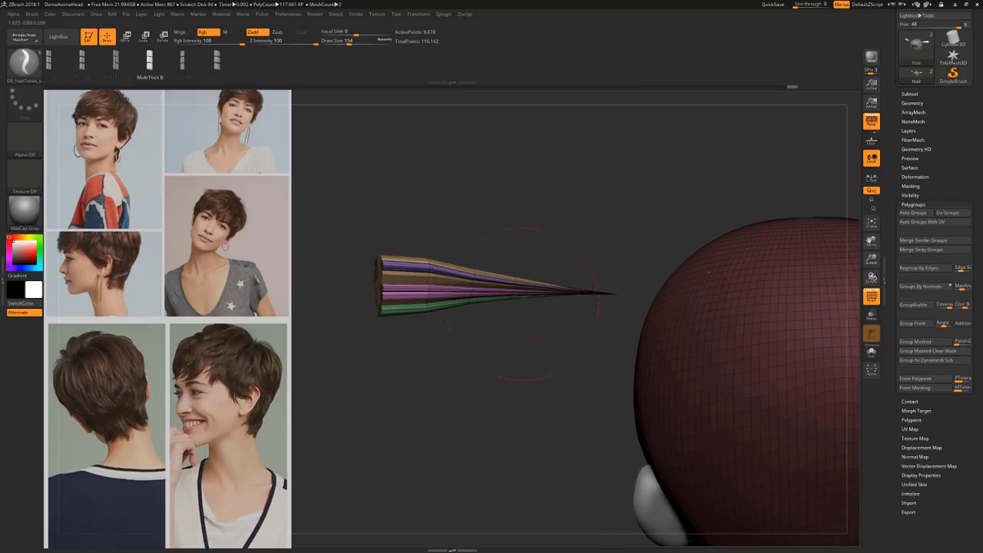
# Switch to the Move brush and set its draw size to 120 for editing the grouped strand bundle
pyautogui.moveTo(510, 367)
pyautogui.mouseDown()
pyautogui.moveTo(519, 204)
pyautogui.moveTo(478, 280)
pyautogui.moveTo(434, 279)
pyautogui.mouseUp()
pyautogui.press('s')
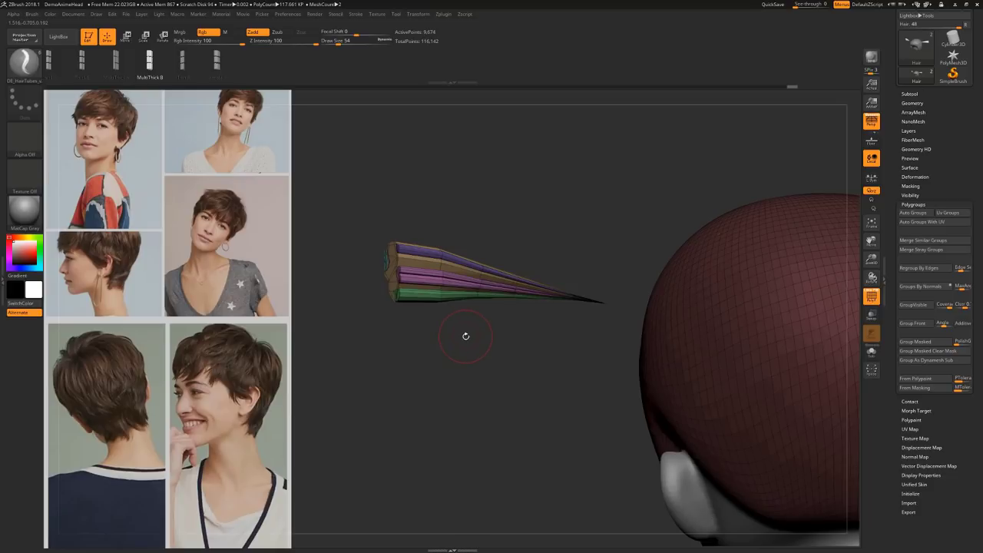
pyautogui.press('b')
pyautogui.press('m')
pyautogui.press('v')
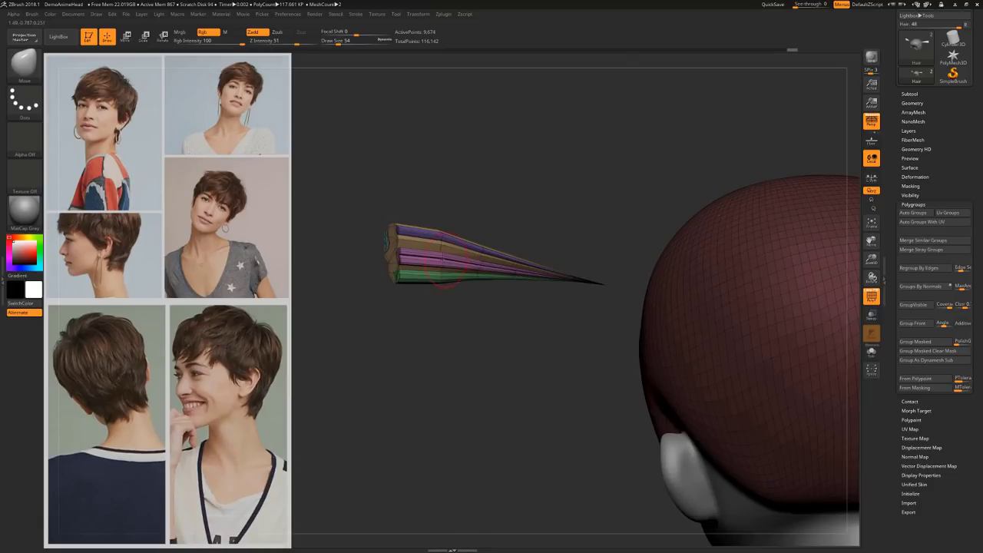
pyautogui.press(']')
# Turn up Mask By Polygroups in the Move brush's auto masking and pull only the bundle's upper purple strand upward
pyautogui.click(32, 15)
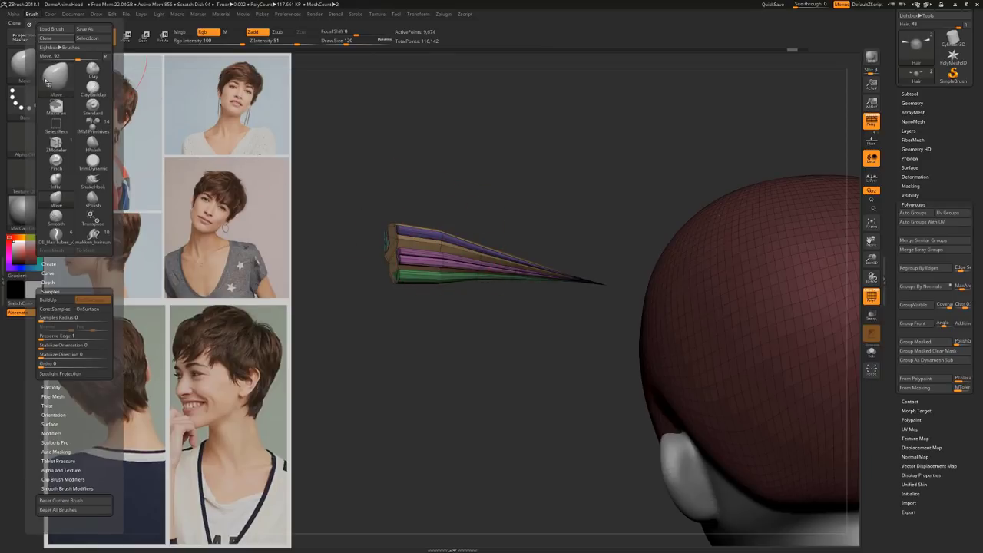
pyautogui.click(80, 291)
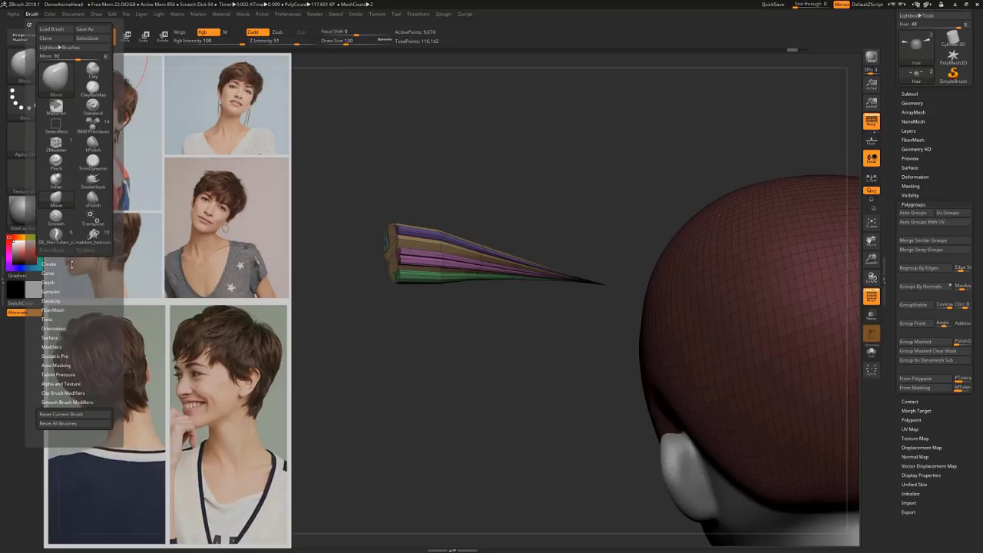
pyautogui.click(67, 365)
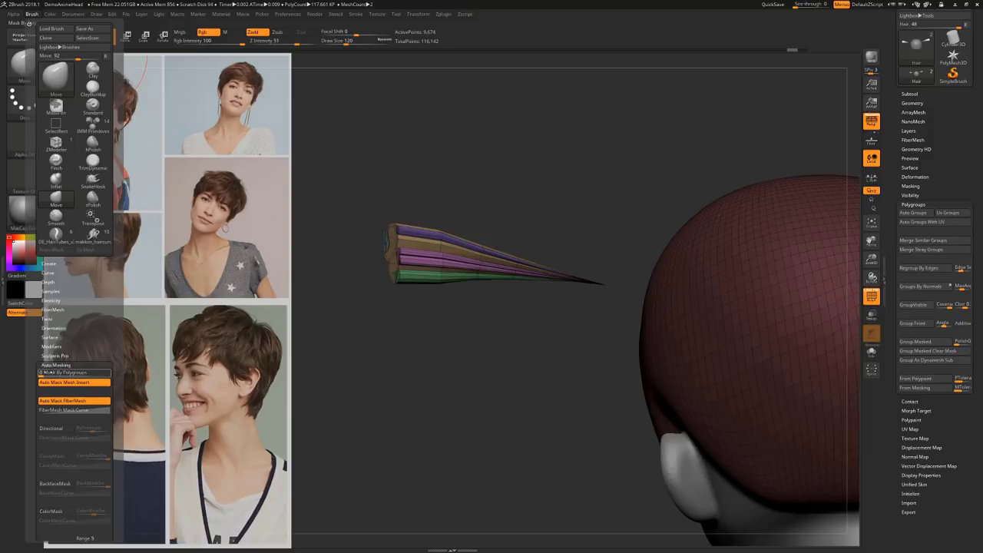
pyautogui.click(46, 372)
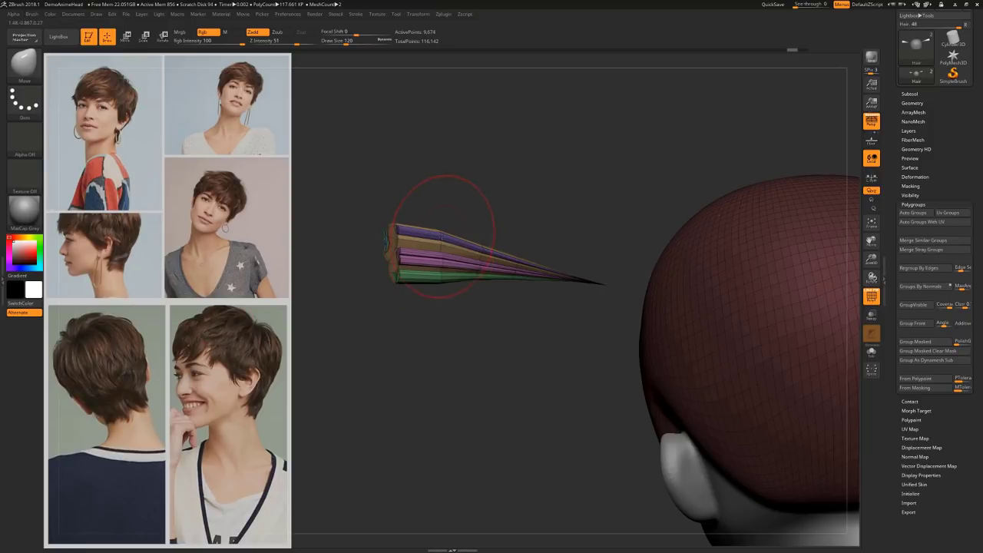
pyautogui.moveTo(442, 236); pyautogui.dragTo(487, 168)
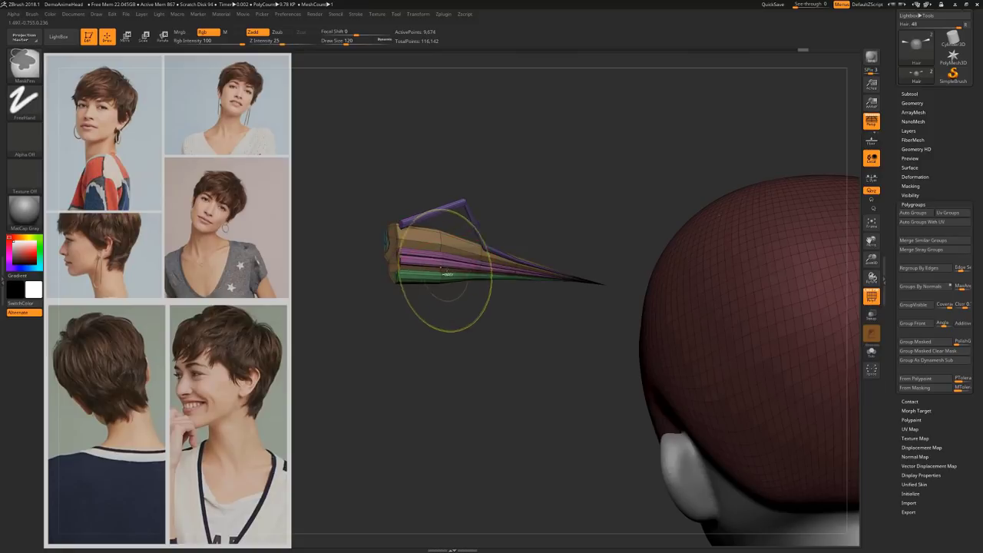
# Undo the last purple strand pull and move the bundle's magenta, purple and green strands apart individually with the Move brush
pyautogui.hotkey('ctrl', 'z')
pyautogui.moveTo(501, 311); pyautogui.dragTo(538, 300)
pyautogui.moveTo(494, 260)
pyautogui.mouseDown()
pyautogui.moveTo(506, 272)
pyautogui.moveTo(570, 268)
pyautogui.mouseUp()
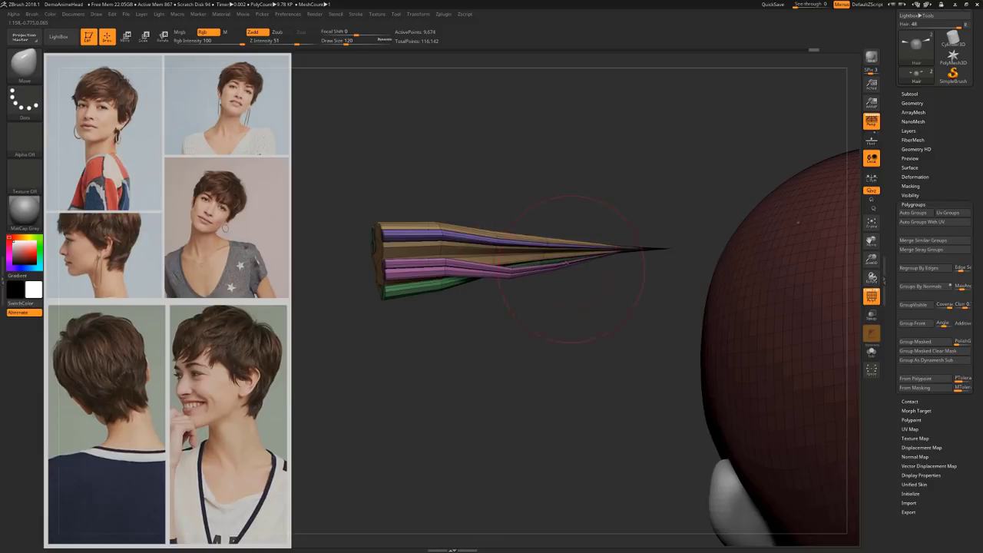
pyautogui.moveTo(516, 242); pyautogui.dragTo(531, 184)
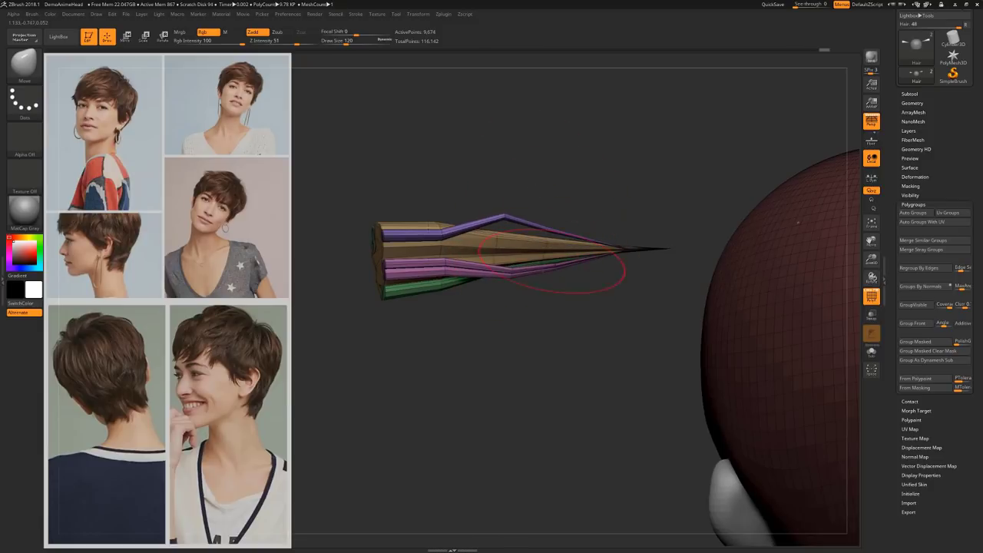
pyautogui.moveTo(581, 263)
pyautogui.mouseDown()
pyautogui.moveTo(549, 288)
pyautogui.moveTo(465, 284)
pyautogui.moveTo(562, 304)
pyautogui.mouseUp()
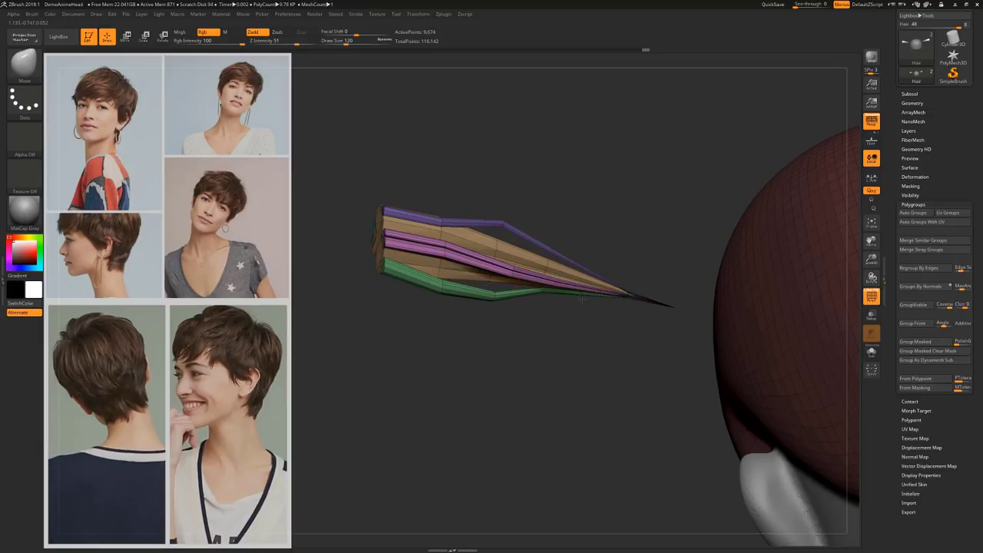
# Reduce the Move brush's draw size to 62 and pull the bundle's lower green strand outward near the tip
pyautogui.moveTo(657, 209); pyautogui.dragTo(626, 274)
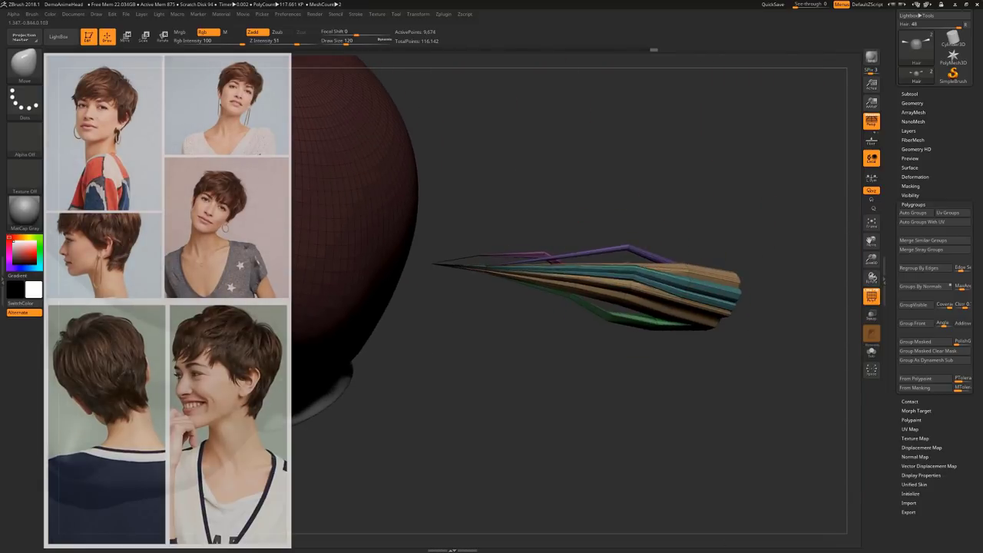
pyautogui.moveTo(671, 212); pyautogui.dragTo(733, 317)
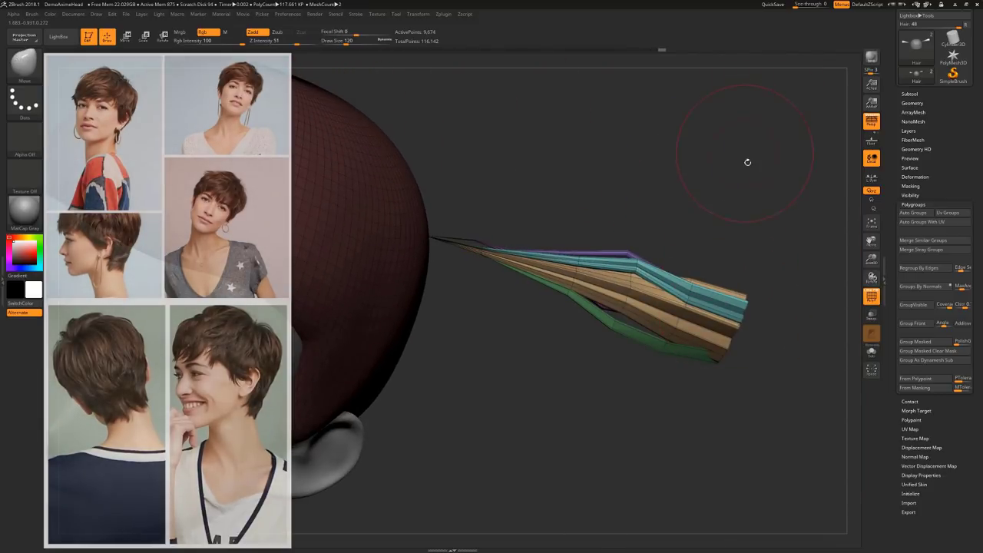
pyautogui.moveTo(534, 361); pyautogui.dragTo(596, 321)
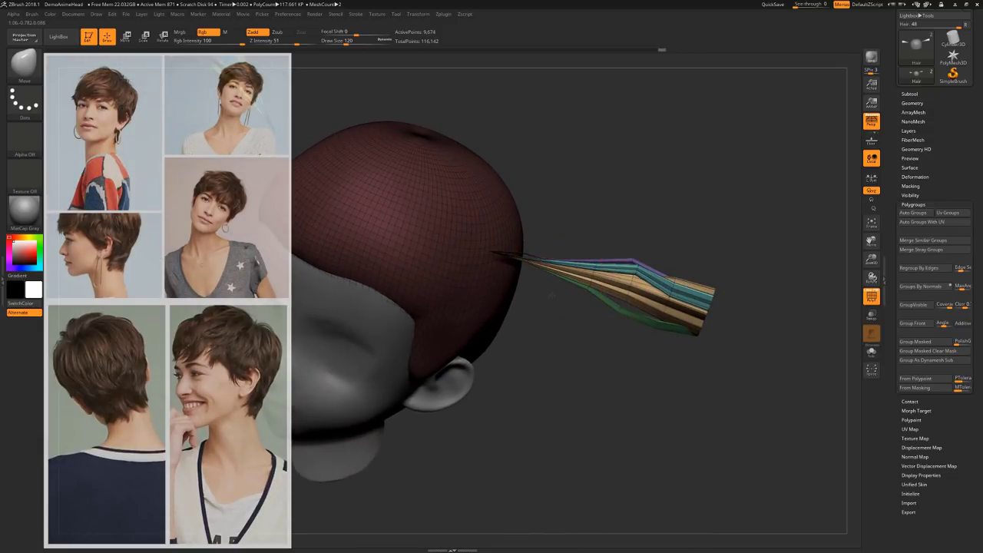
pyautogui.press('s')
pyautogui.moveTo(589, 292); pyautogui.dragTo(561, 316)
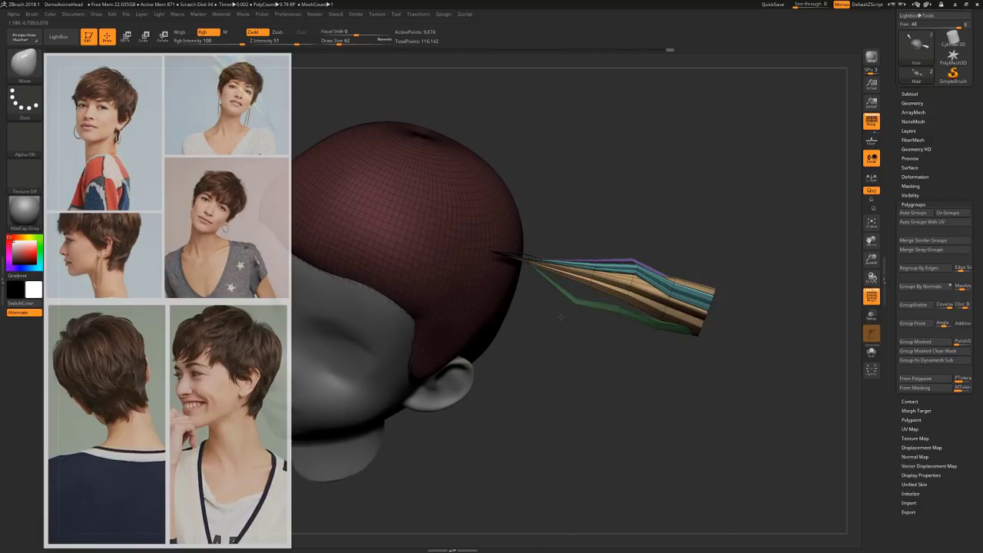
pyautogui.moveTo(534, 270); pyautogui.dragTo(525, 280)
pyautogui.moveTo(571, 354); pyautogui.dragTo(566, 311)
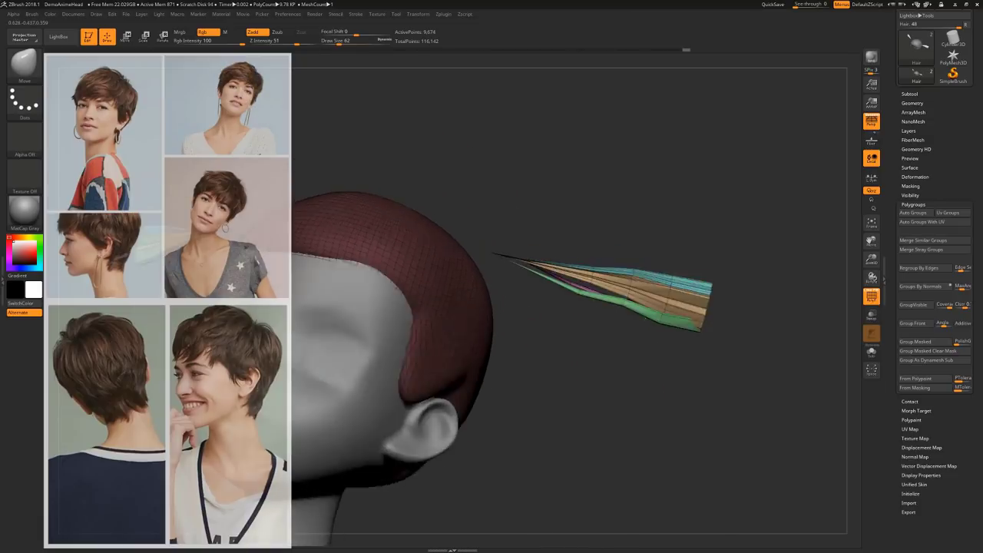
pyautogui.moveTo(572, 384); pyautogui.dragTo(641, 312)
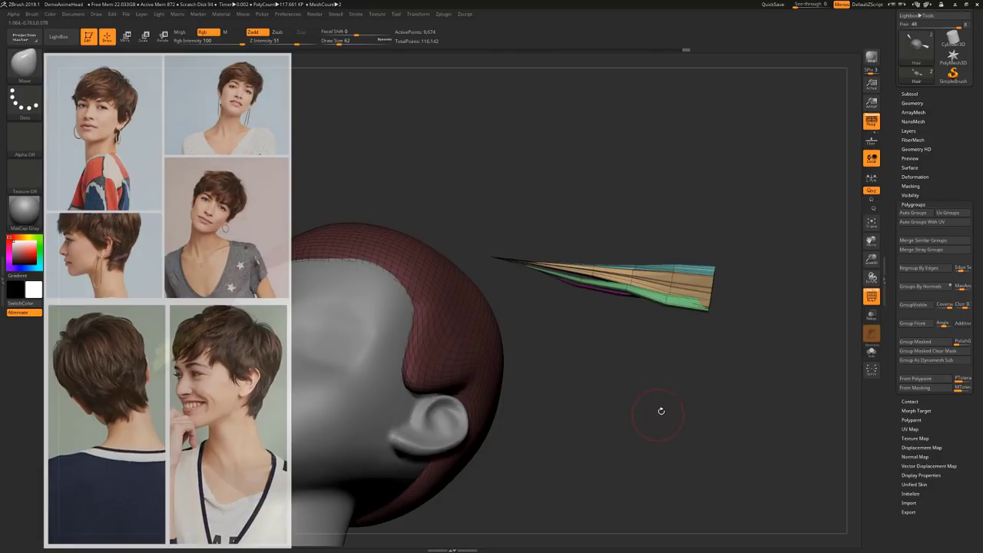
# Hide the polyframe and turn on Dynamic Subdivision for the Hair subtool to smooth the strands
pyautogui.click(871, 296)
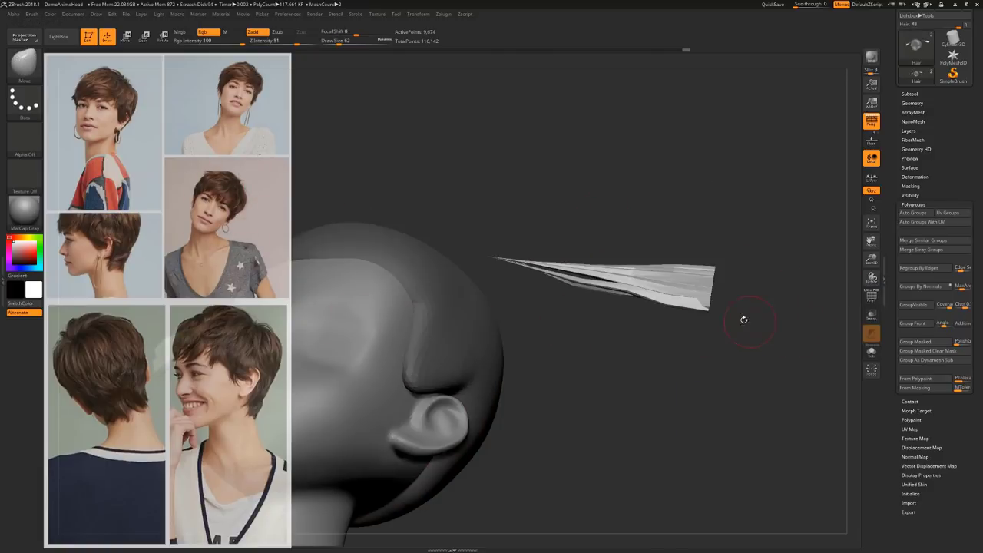
pyautogui.moveTo(743, 319); pyautogui.dragTo(736, 346)
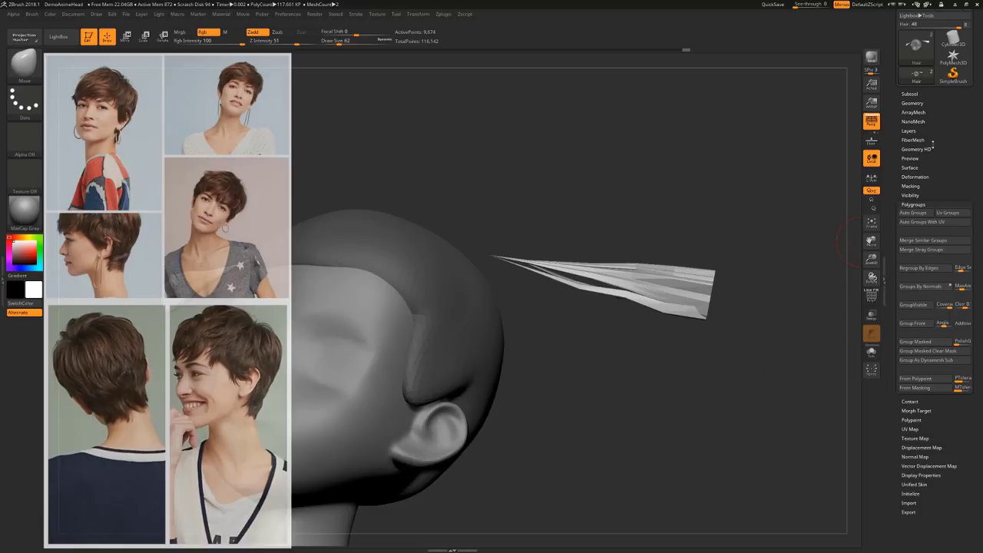
pyautogui.click(913, 103)
pyautogui.click(914, 194)
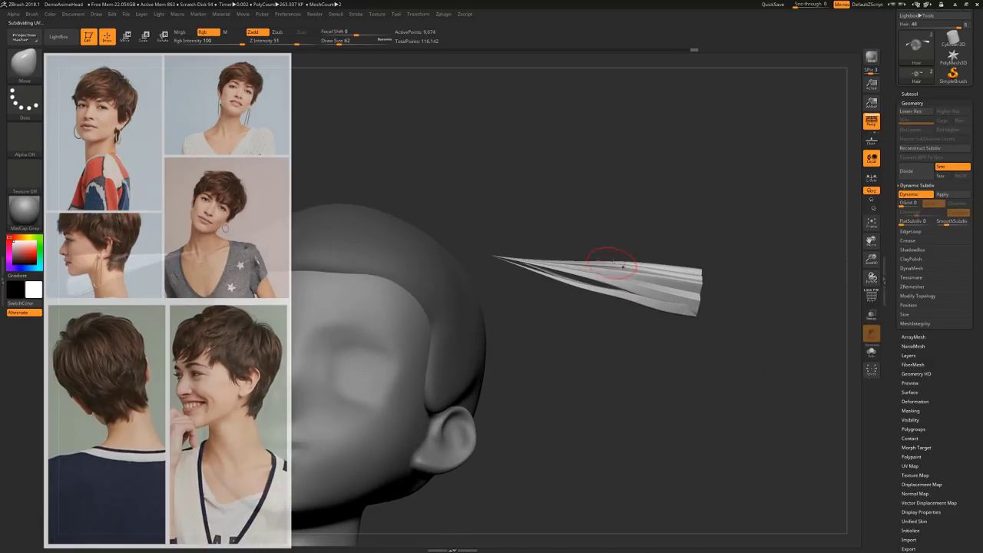
# Undo a trial strand pull and spread individual strands of the smoothed bundle apart with the Move brush
pyautogui.moveTo(613, 263); pyautogui.dragTo(635, 245)
pyautogui.hotkey('ctrl', 'z')
pyautogui.moveTo(740, 238); pyautogui.dragTo(617, 269)
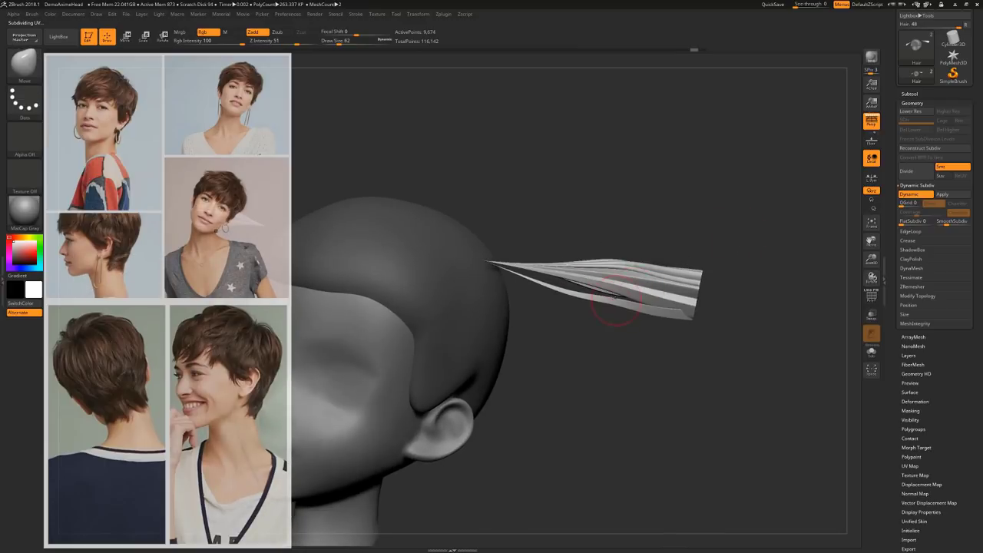
pyautogui.moveTo(708, 250)
pyautogui.mouseDown()
pyautogui.moveTo(723, 294)
pyautogui.moveTo(622, 246)
pyautogui.mouseUp()
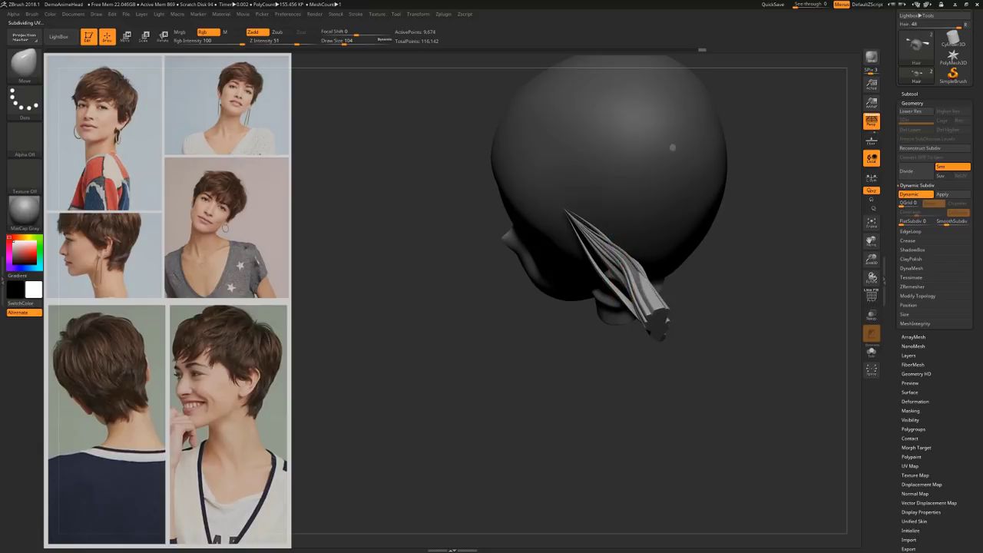
pyautogui.moveTo(765, 228); pyautogui.dragTo(647, 335)
pyautogui.moveTo(680, 278)
pyautogui.mouseDown()
pyautogui.moveTo(686, 269)
pyautogui.moveTo(650, 261)
pyautogui.mouseUp()
# Pull the bundle's upper strand into a raised flyaway near the tip, using Move brush draw sizes of 37 and 90
pyautogui.press('s')
pyautogui.moveTo(638, 186)
pyautogui.mouseDown()
pyautogui.moveTo(621, 187)
pyautogui.moveTo(616, 138)
pyautogui.mouseUp()
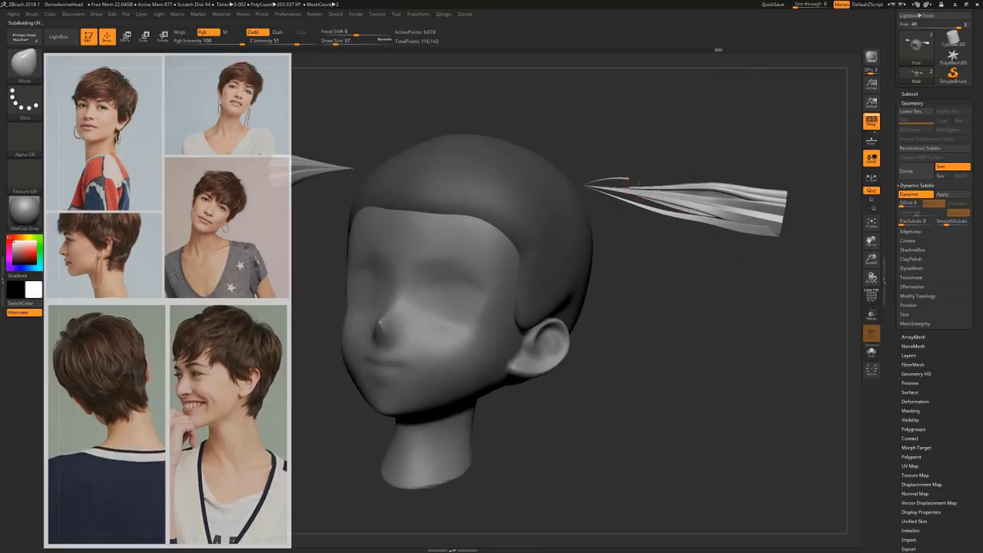
pyautogui.moveTo(644, 281)
pyautogui.mouseDown()
pyautogui.moveTo(665, 284)
pyautogui.moveTo(644, 278)
pyautogui.moveTo(645, 214)
pyautogui.mouseUp()
pyautogui.press(']')
pyautogui.press(']')
pyautogui.press(']')
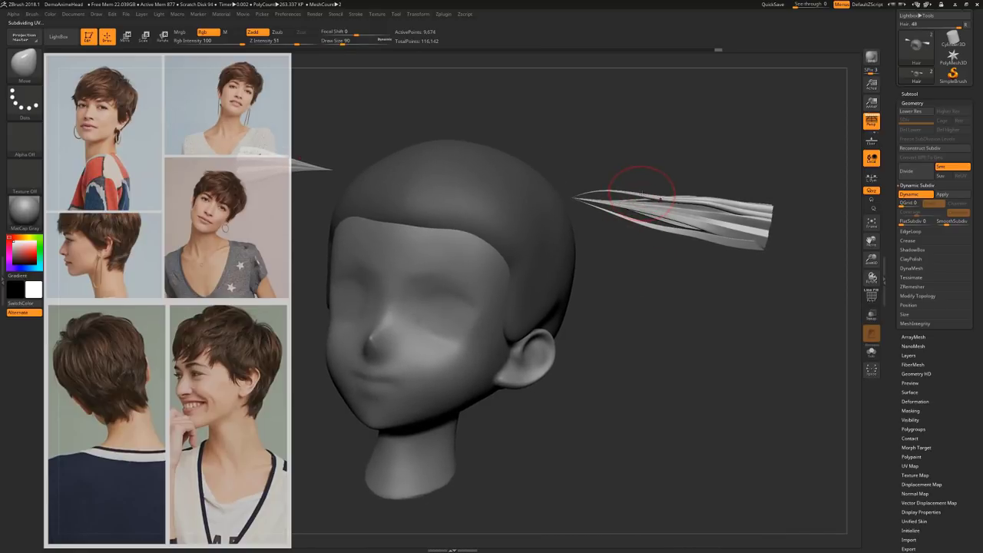
pyautogui.keyDown('alt'); pyautogui.moveTo(751, 155); pyautogui.dragTo(728, 192); pyautogui.keyUp('alt')
pyautogui.moveTo(670, 338); pyautogui.dragTo(634, 347)
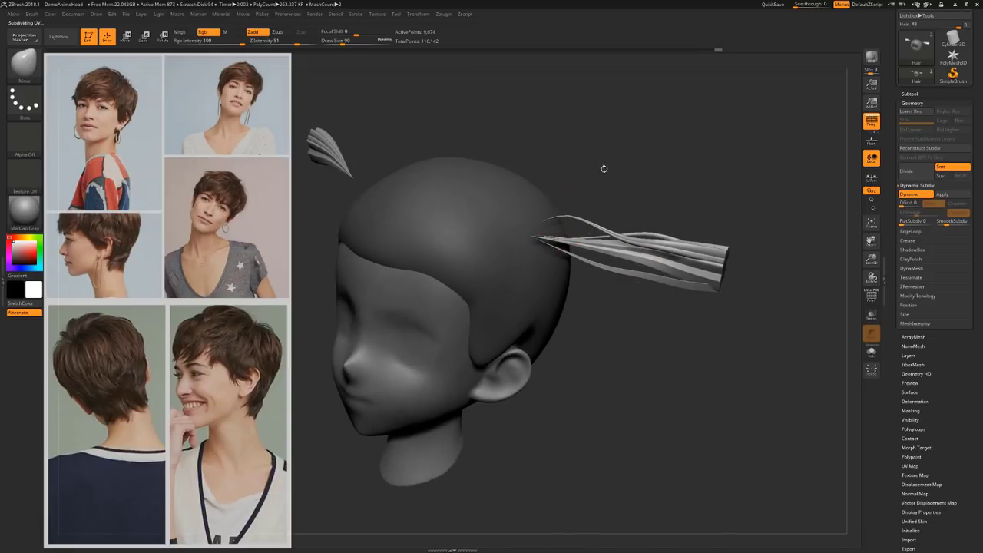
pyautogui.moveTo(604, 169); pyautogui.dragTo(664, 332)
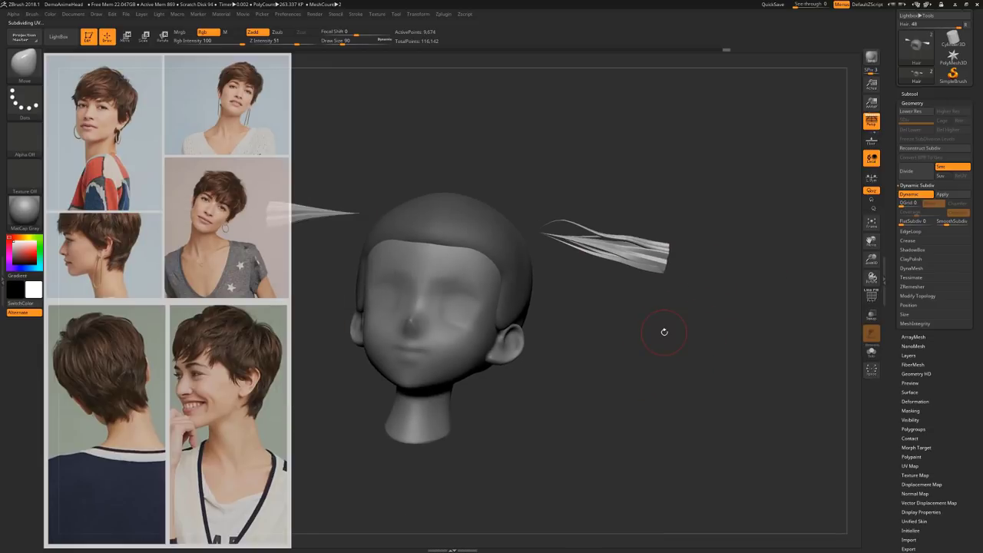
pyautogui.moveTo(648, 327); pyautogui.dragTo(596, 396)
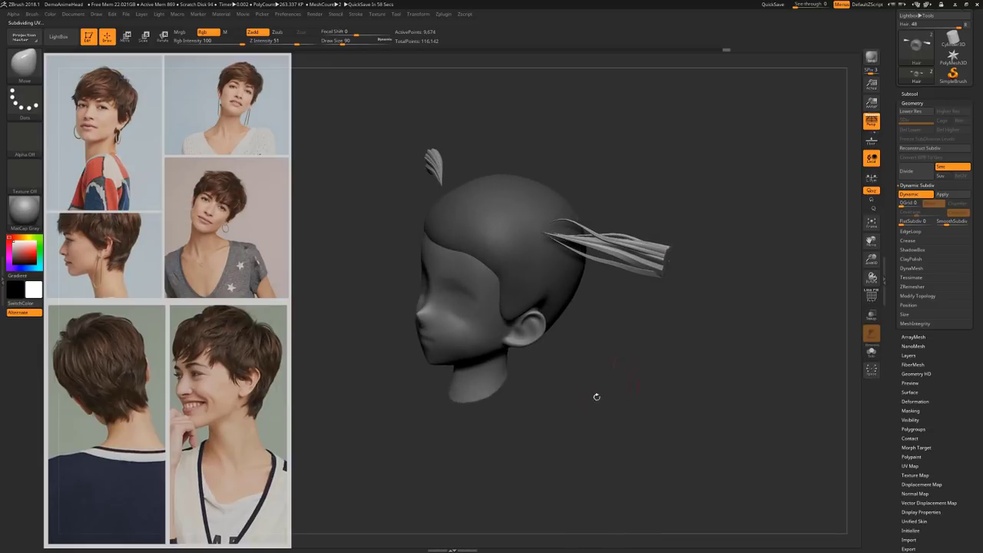
pyautogui.keyDown('shift'); pyautogui.moveTo(658, 407); pyautogui.dragTo(667, 392); pyautogui.keyUp('shift')
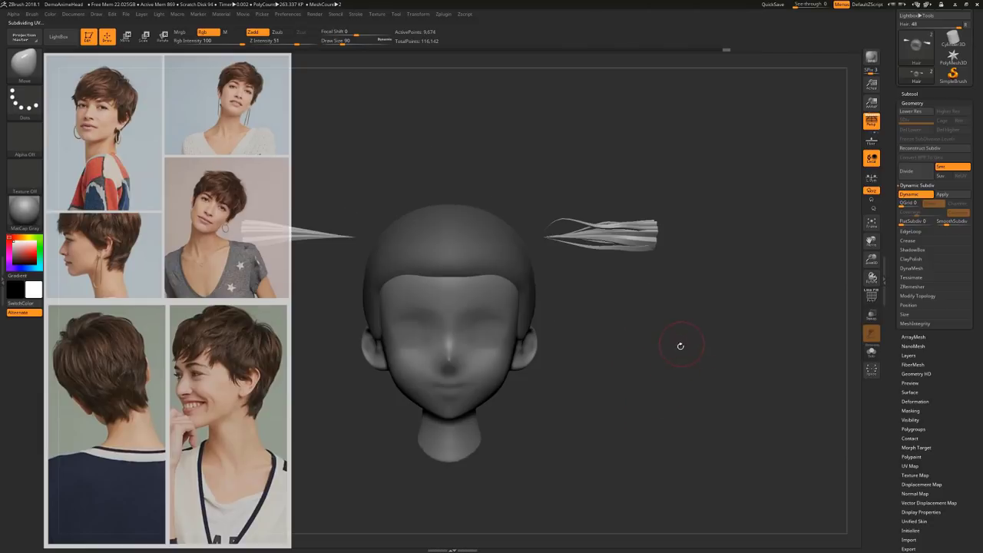
pyautogui.moveTo(680, 345); pyautogui.dragTo(652, 345)
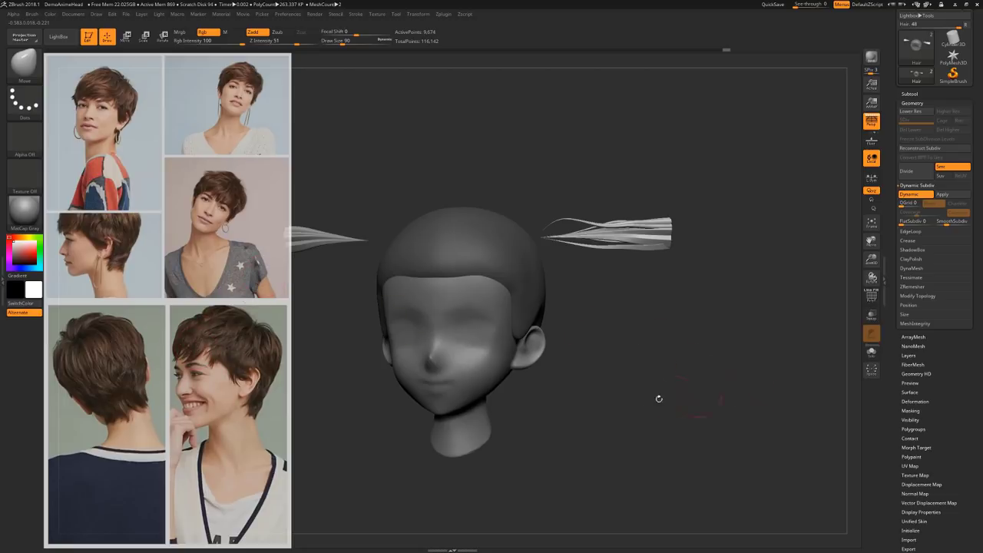
pyautogui.keyDown('shift'); pyautogui.moveTo(673, 349); pyautogui.dragTo(692, 347); pyautogui.keyUp('shift')
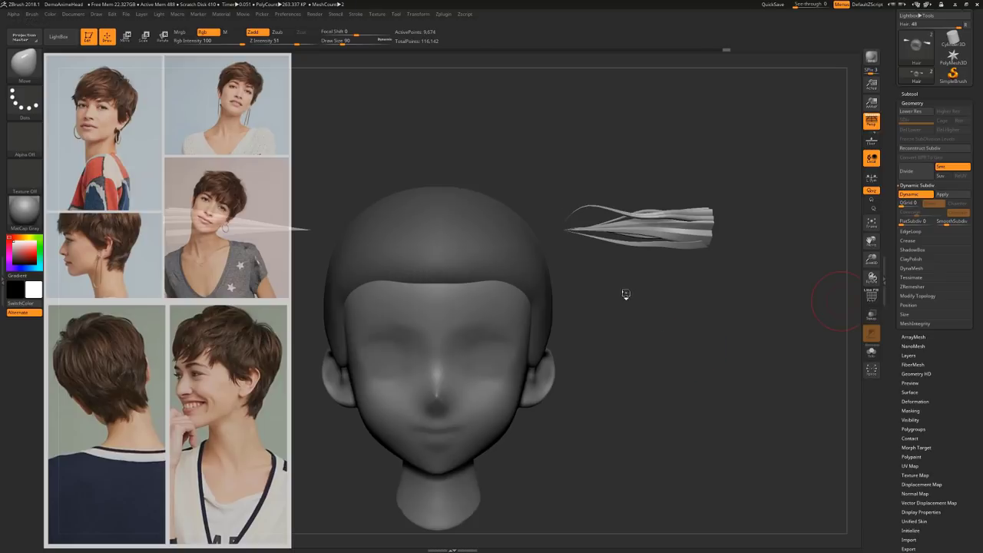
# Roll back the Hair subtool's undo history to the plain cap, before the test strand bundles
pyautogui.moveTo(658, 255); pyautogui.dragTo(651, 252)
pyautogui.click(717, 51)
pyautogui.click(708, 51)
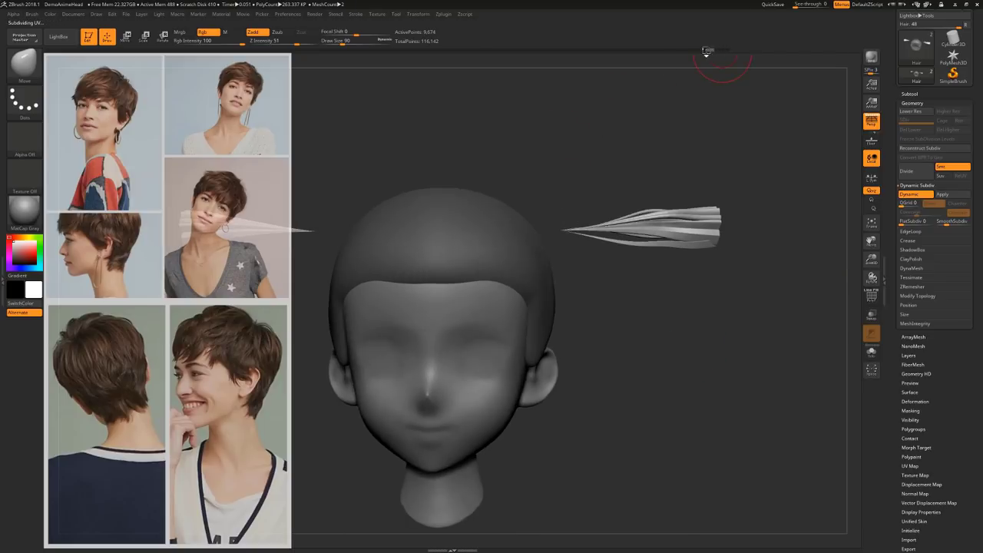
pyautogui.moveTo(706, 51)
pyautogui.mouseDown()
pyautogui.moveTo(433, 52)
pyautogui.moveTo(490, 50)
pyautogui.mouseUp()
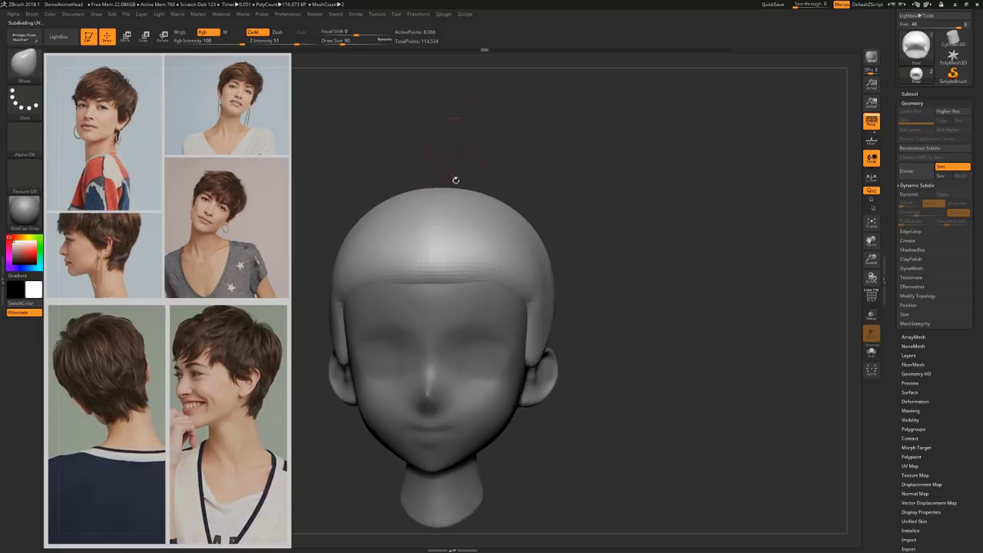
# Draw a Flat_triple curve-brush strand from the cap's upper front toward the back of the head, accepting removal of newer undo history
pyautogui.press('b')
pyautogui.click(457, 238)
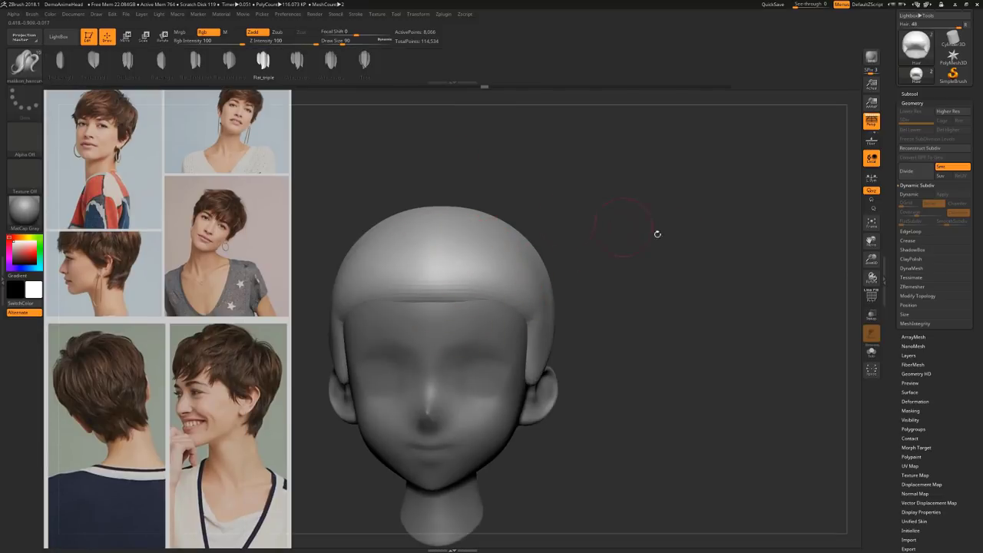
pyautogui.moveTo(657, 233); pyautogui.dragTo(644, 239)
pyautogui.moveTo(629, 191); pyautogui.dragTo(435, 256)
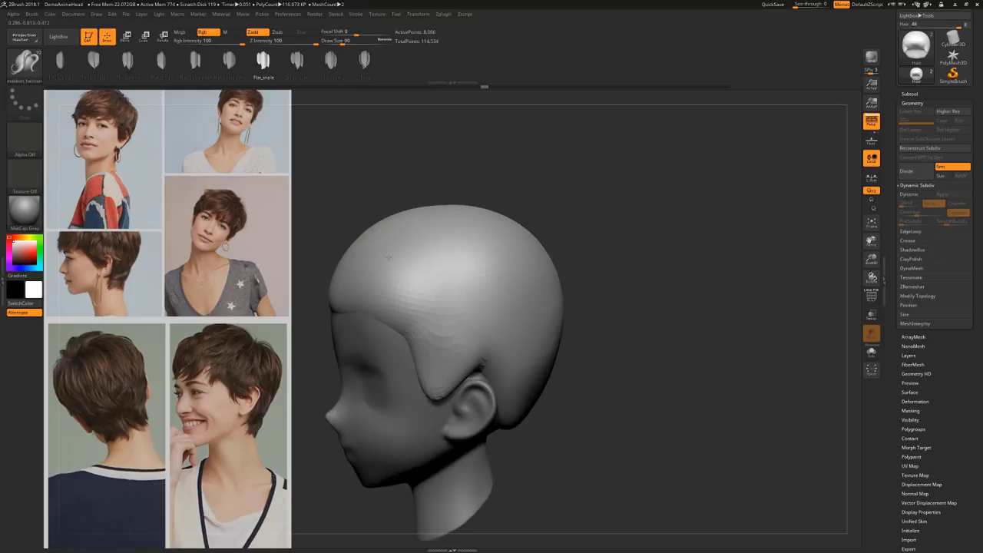
pyautogui.moveTo(529, 346); pyautogui.dragTo(534, 347)
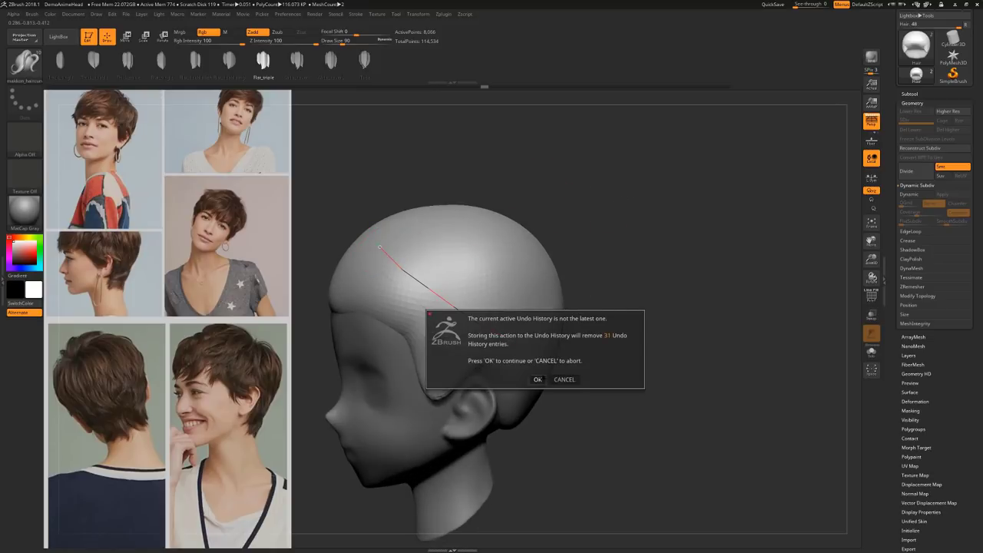
pyautogui.click(538, 380)
# Examine the shape and placement of the new Flat_triple hair pieces on the cap from the front and side
pyautogui.moveTo(647, 279)
pyautogui.mouseDown()
pyautogui.moveTo(671, 278)
pyautogui.moveTo(652, 276)
pyautogui.mouseUp()
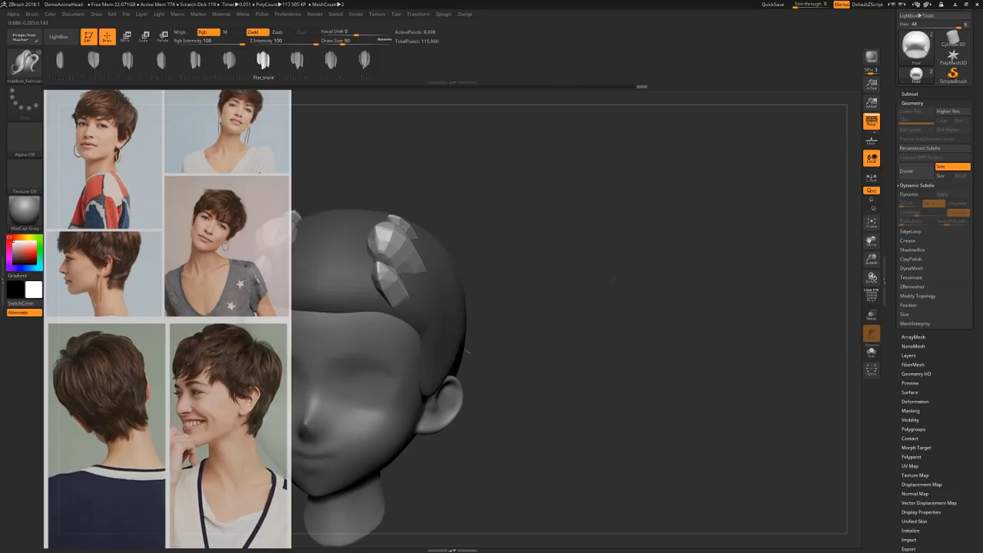
pyautogui.moveTo(576, 298); pyautogui.dragTo(551, 278)
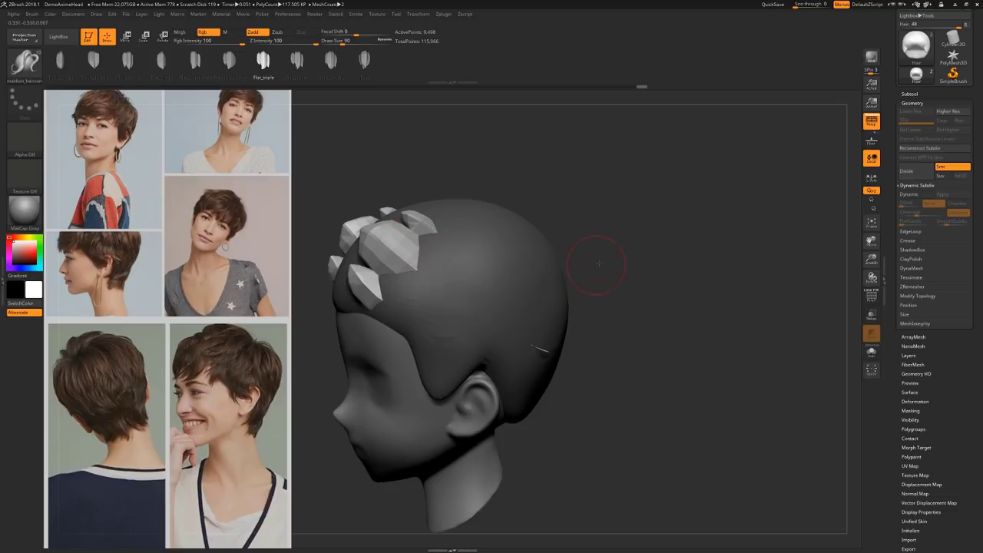
pyautogui.moveTo(598, 263); pyautogui.dragTo(470, 340)
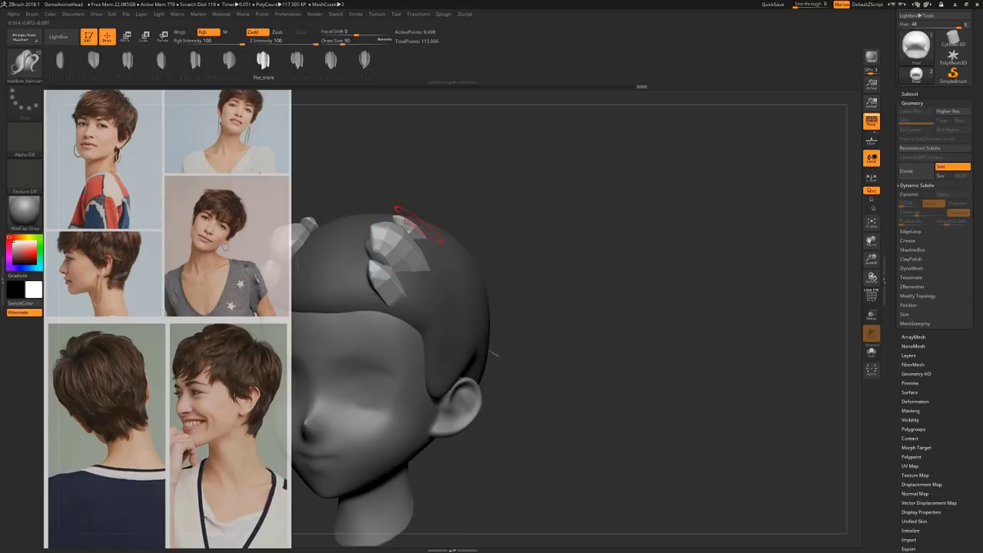
pyautogui.moveTo(578, 247); pyautogui.dragTo(557, 271)
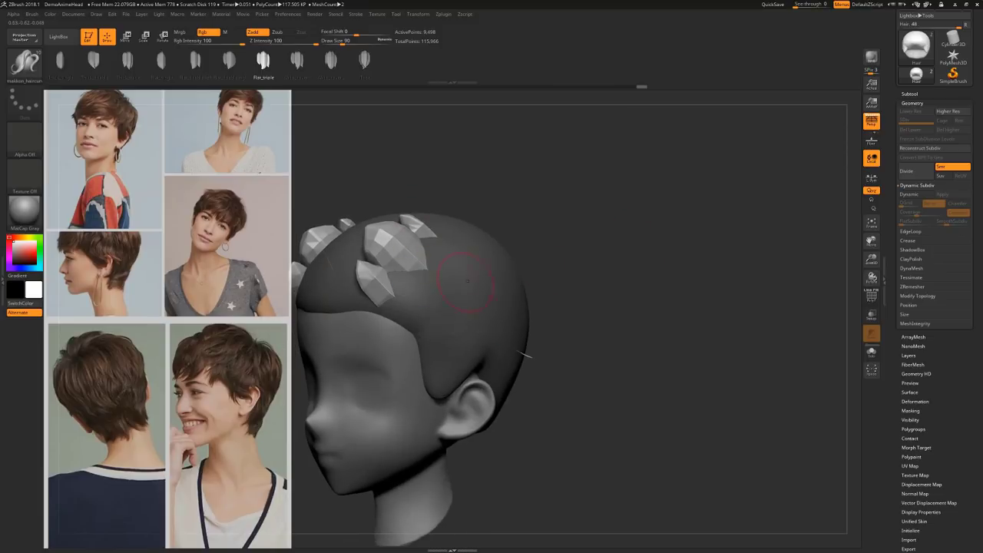
pyautogui.moveTo(605, 228); pyautogui.dragTo(595, 243)
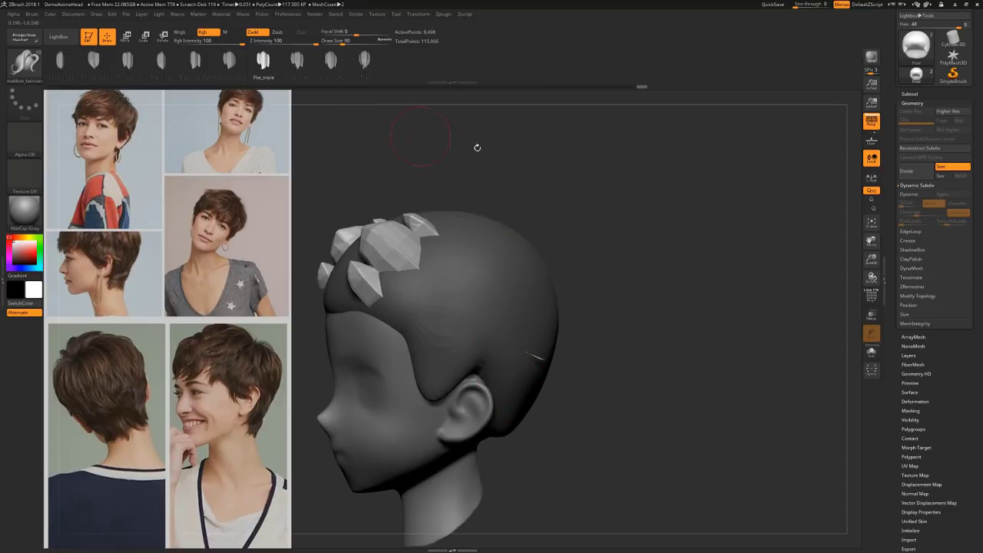
pyautogui.moveTo(476, 148)
pyautogui.mouseDown()
pyautogui.moveTo(547, 175)
pyautogui.moveTo(626, 231)
pyautogui.moveTo(569, 233)
pyautogui.mouseUp()
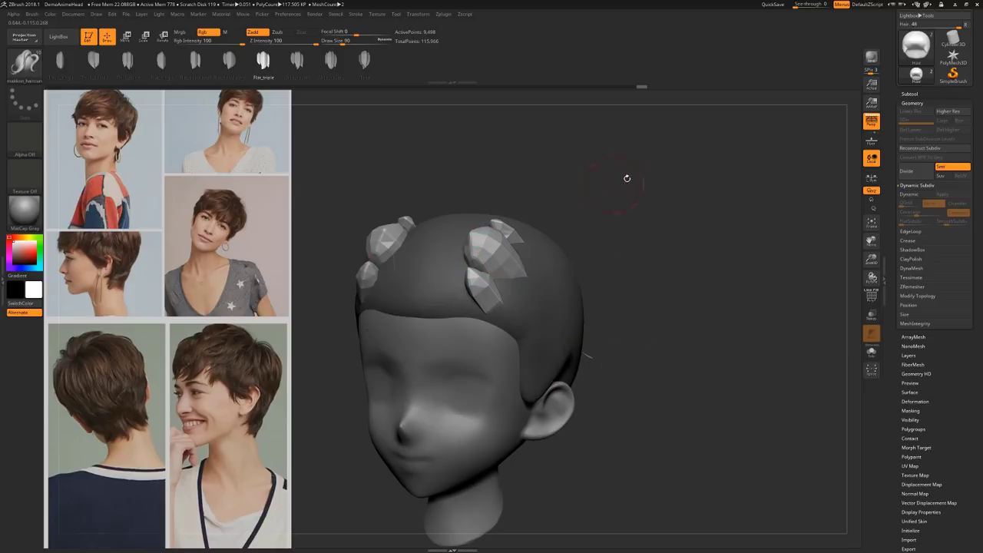
pyautogui.moveTo(627, 178); pyautogui.dragTo(561, 208)
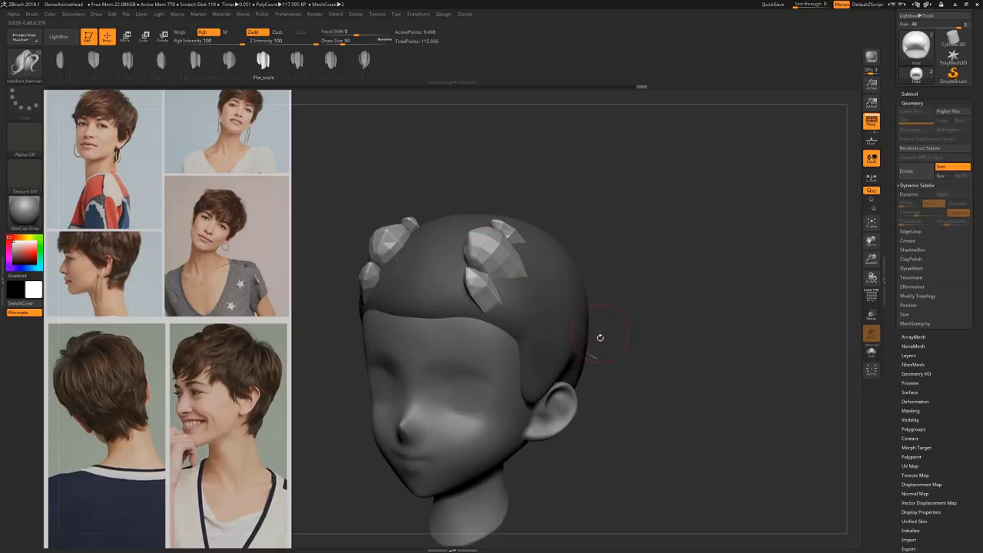
pyautogui.moveTo(600, 337); pyautogui.dragTo(533, 228)
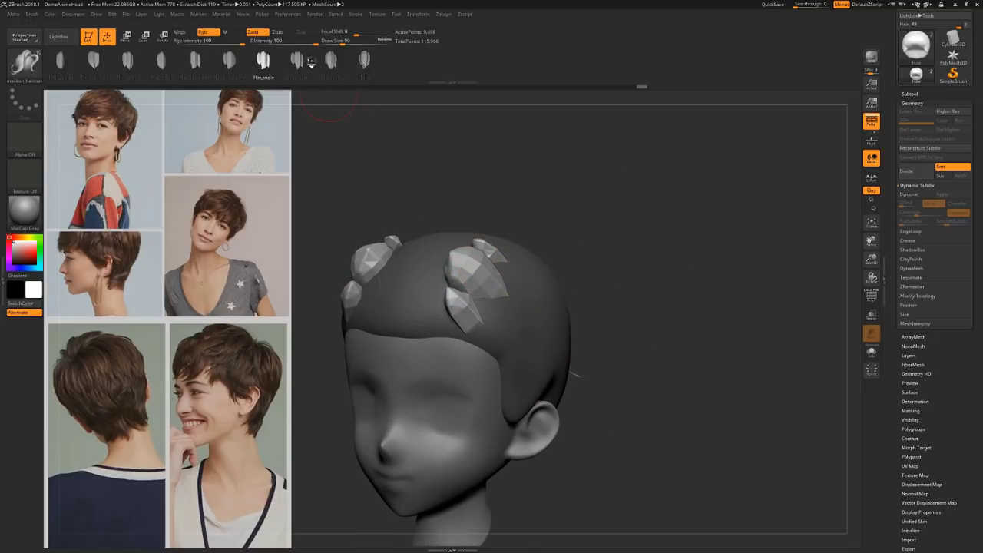
# Change the picker's depth mode from Once Z to Cont Z
pyautogui.moveTo(603, 208); pyautogui.dragTo(544, 186)
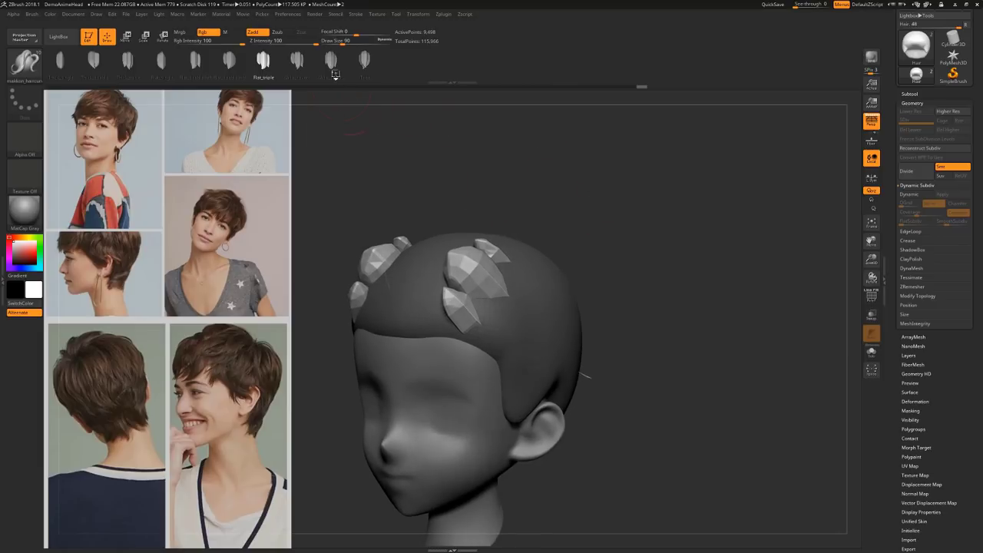
pyautogui.click(262, 14)
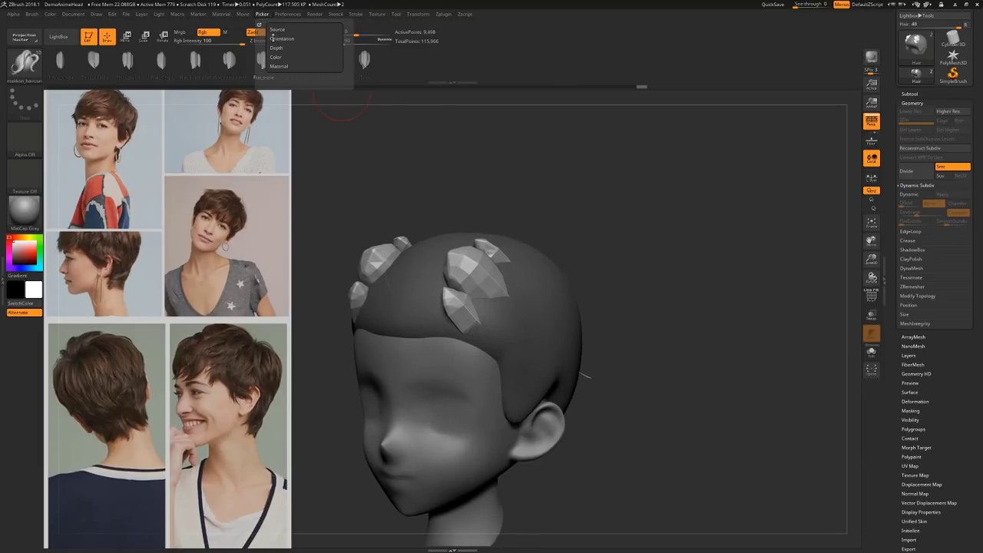
pyautogui.click(278, 49)
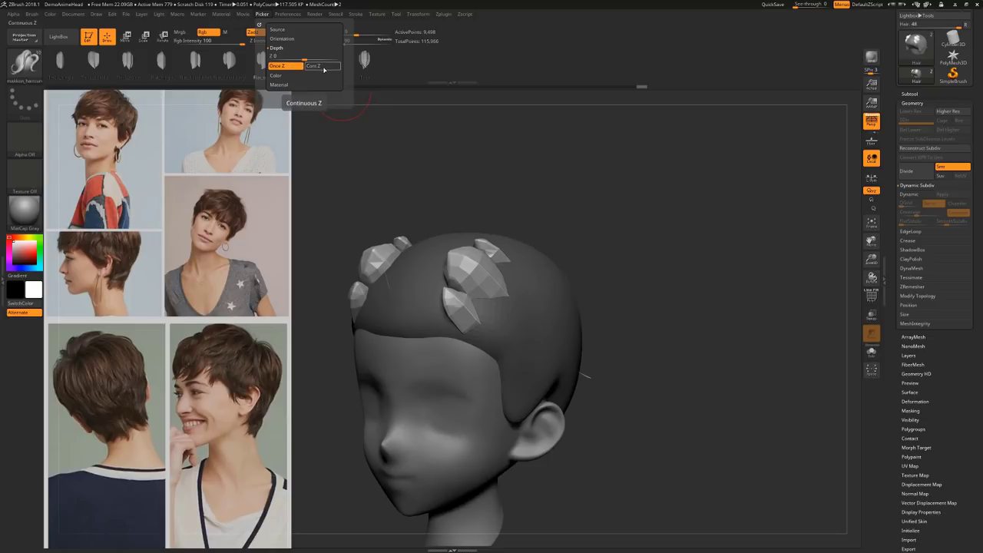
pyautogui.click(323, 67)
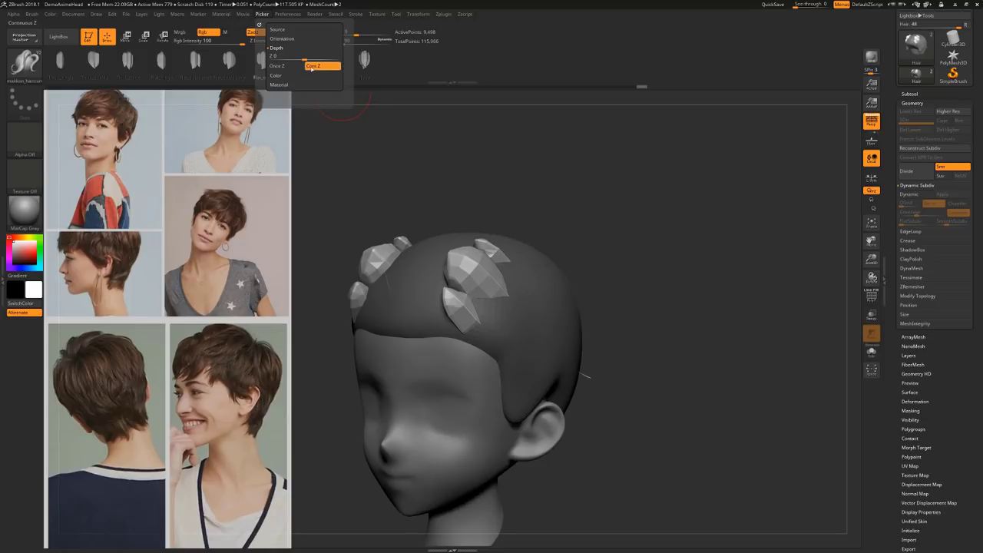
# Undo the Flat_triple strand and redraw it with the curve brush from the cap's upper front back toward the ear
pyautogui.moveTo(651, 277); pyautogui.dragTo(619, 290)
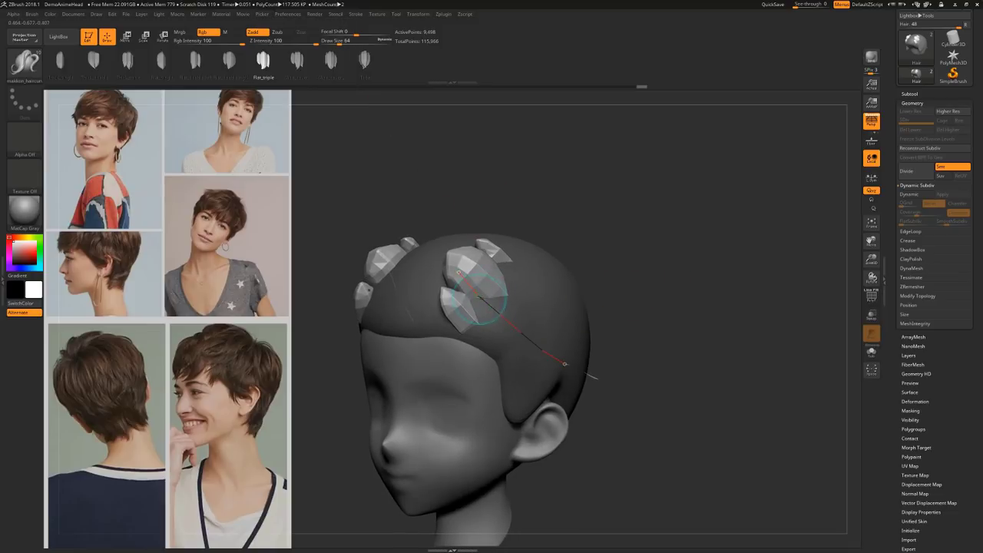
pyautogui.moveTo(477, 290); pyautogui.dragTo(730, 186)
pyautogui.hotkey('ctrl', 'z')
pyautogui.hotkey('ctrl', 'z')
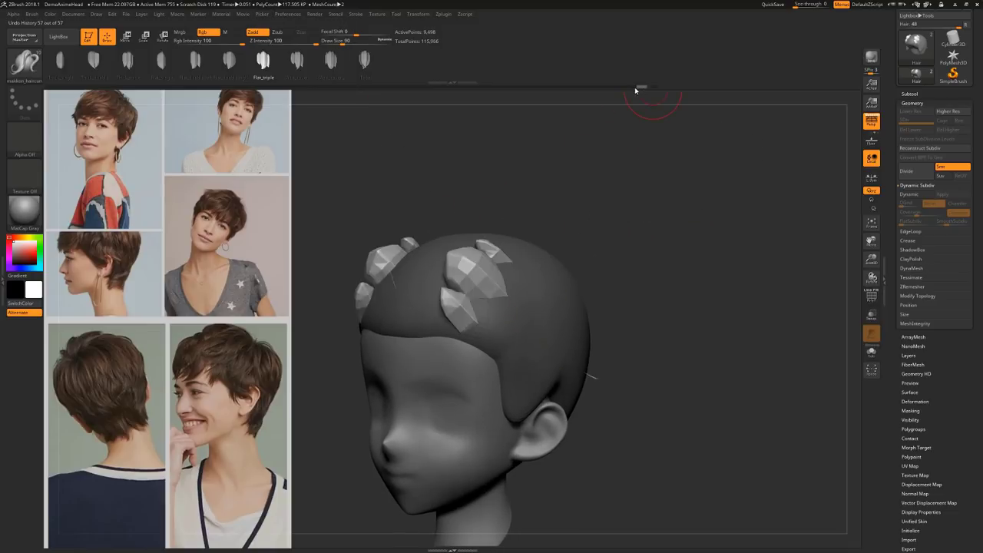
pyautogui.moveTo(436, 282); pyautogui.dragTo(501, 298)
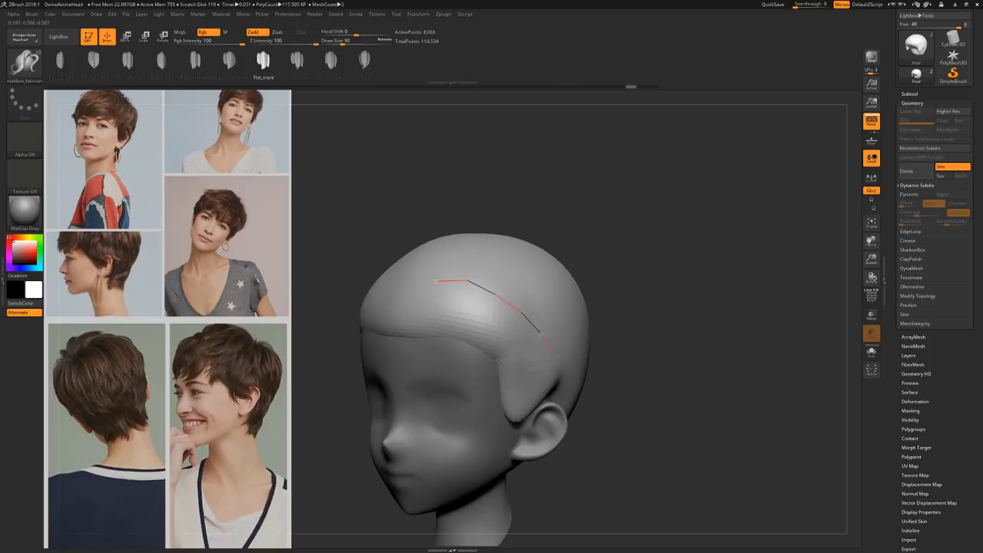
pyautogui.moveTo(556, 356); pyautogui.dragTo(576, 379)
pyautogui.moveTo(715, 316); pyautogui.dragTo(757, 328)
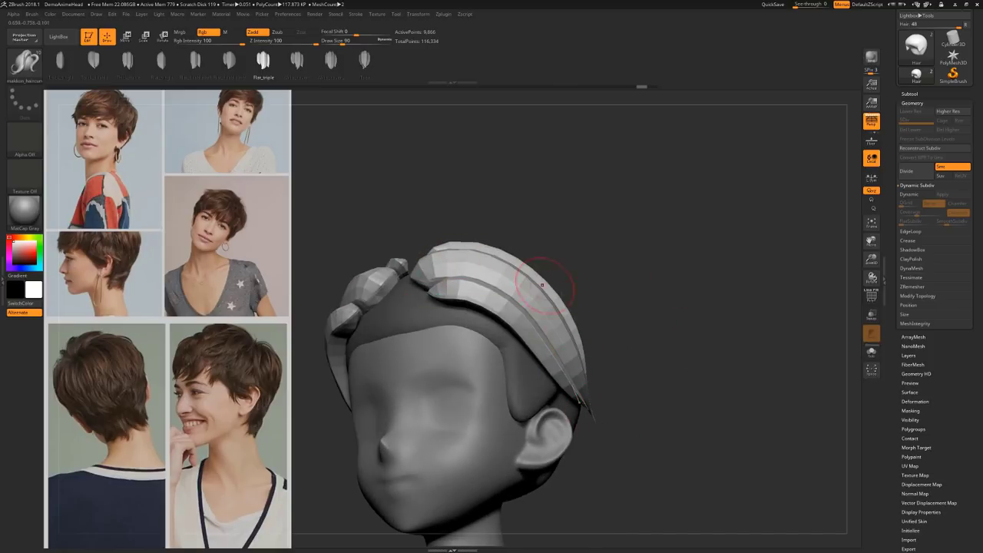
# Try a lower placement depth for the hair curve brush and update the strand so it sinks into the cap
pyautogui.moveTo(647, 279); pyautogui.dragTo(590, 256)
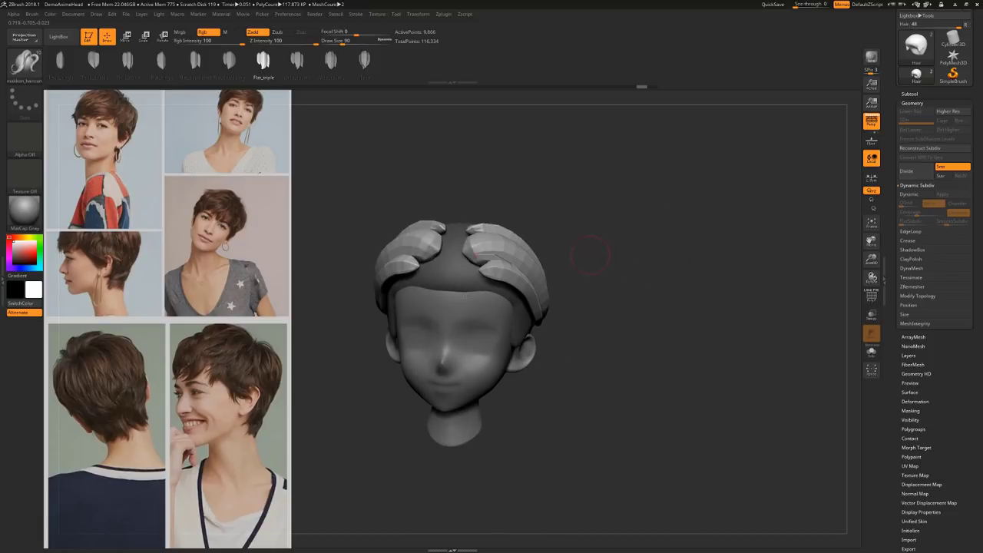
pyautogui.moveTo(619, 196)
pyautogui.mouseDown()
pyautogui.moveTo(647, 208)
pyautogui.moveTo(628, 205)
pyautogui.moveTo(634, 235)
pyautogui.moveTo(625, 248)
pyautogui.moveTo(537, 265)
pyautogui.mouseUp()
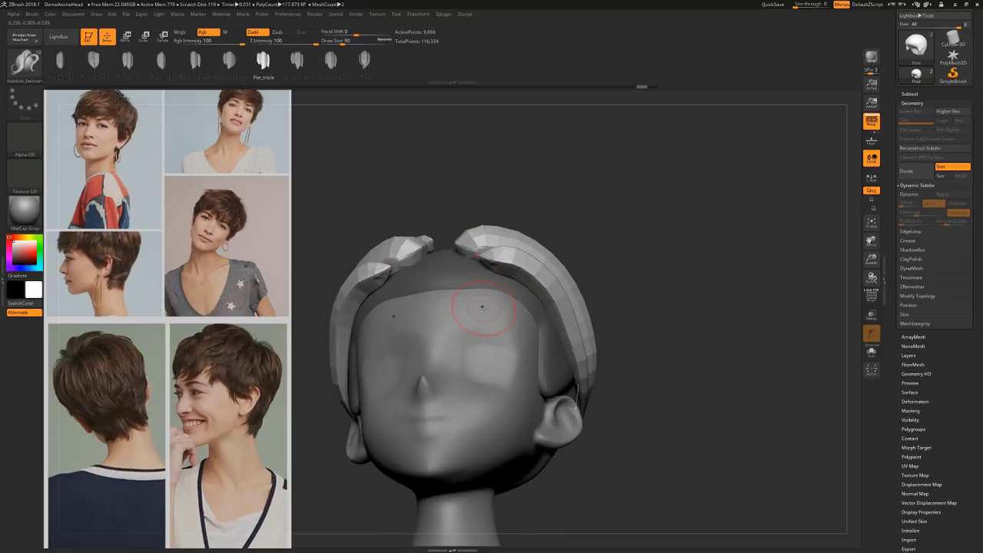
pyautogui.moveTo(647, 234)
pyautogui.mouseDown()
pyautogui.moveTo(665, 293)
pyautogui.moveTo(657, 266)
pyautogui.moveTo(506, 267)
pyautogui.mouseUp()
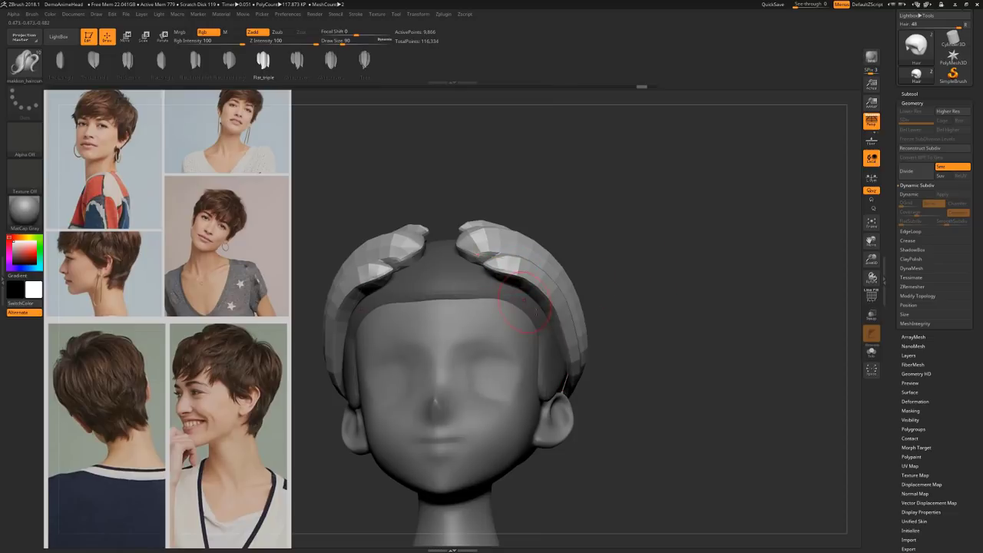
pyautogui.moveTo(633, 227); pyautogui.dragTo(630, 244)
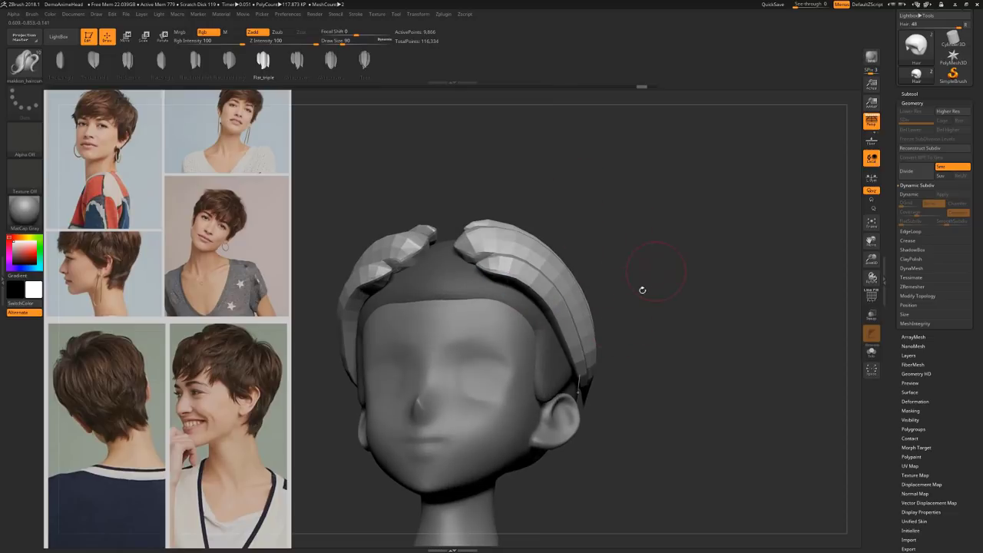
pyautogui.click(33, 14)
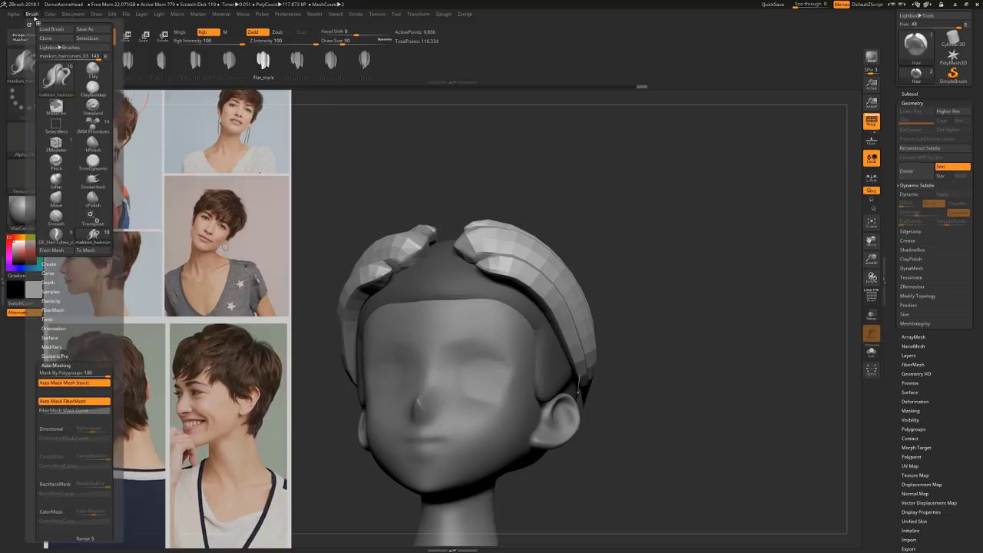
pyautogui.click(61, 363)
pyautogui.click(54, 282)
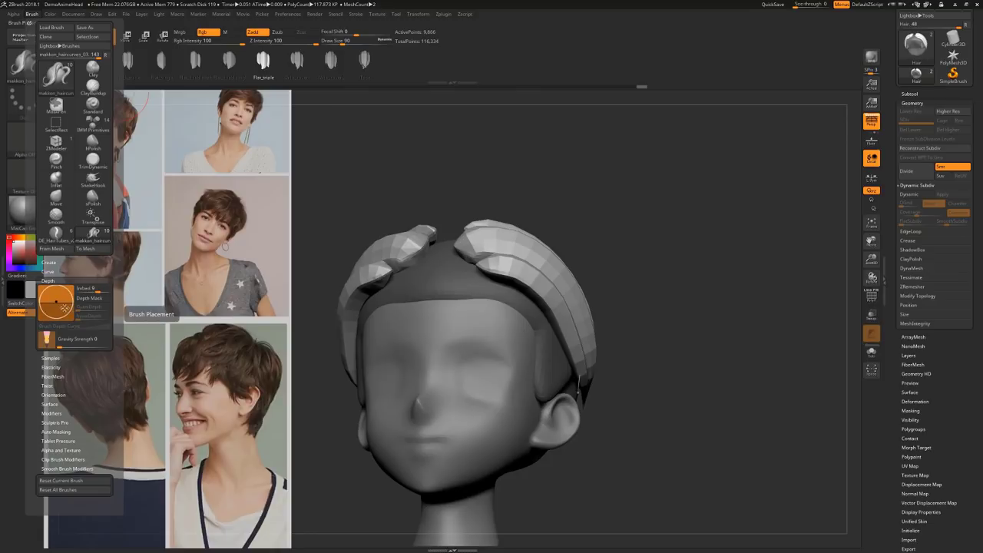
pyautogui.moveTo(62, 310)
pyautogui.mouseDown()
pyautogui.moveTo(56, 298)
pyautogui.moveTo(61, 316)
pyautogui.moveTo(66, 306)
pyautogui.mouseUp()
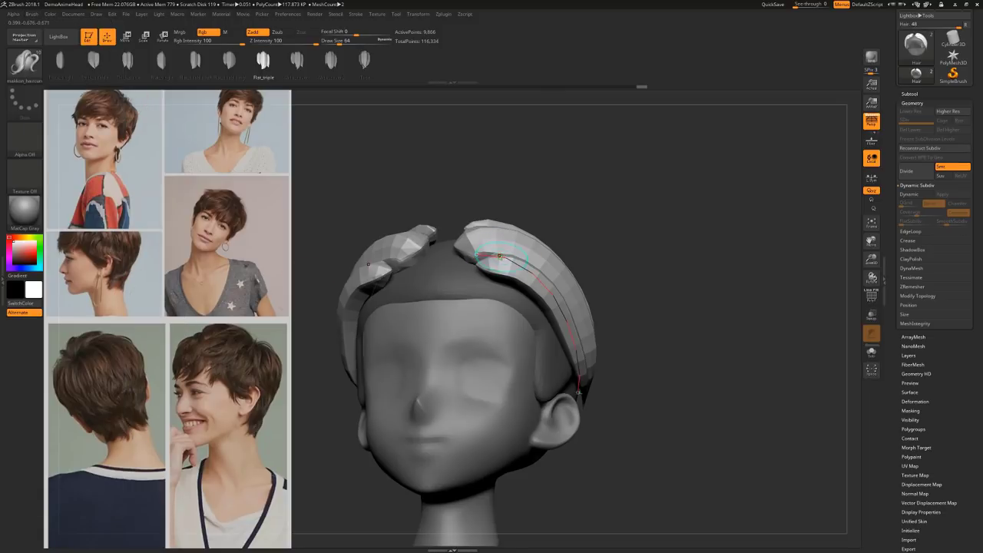
pyautogui.click(513, 262)
pyautogui.moveTo(558, 251)
pyautogui.mouseDown()
pyautogui.moveTo(641, 252)
pyautogui.moveTo(635, 243)
pyautogui.moveTo(606, 264)
pyautogui.mouseUp()
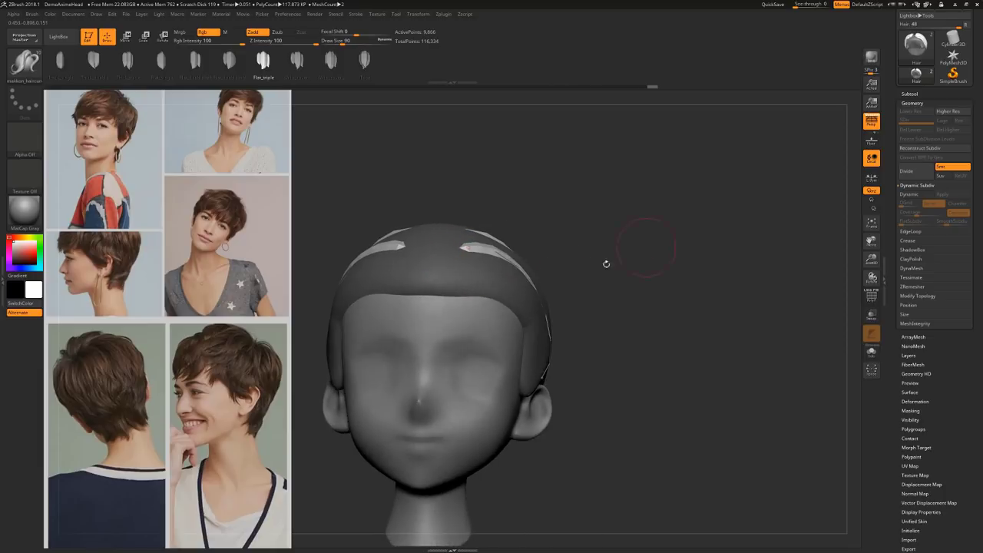
# Try an Imbed value of 20 for the hair brush and update the strand so it rises off the cap
pyautogui.click(50, 15)
pyautogui.click(31, 14)
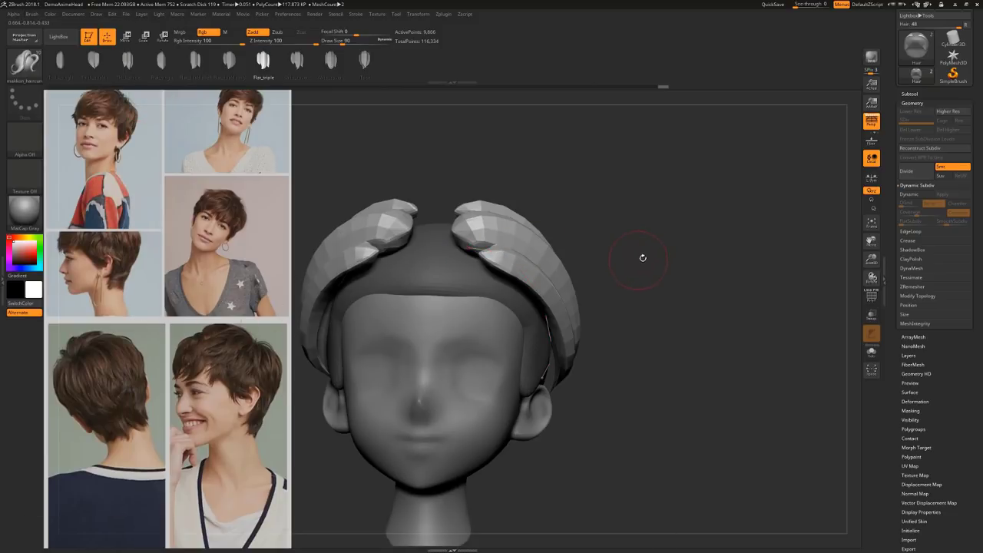
pyautogui.moveTo(642, 257)
pyautogui.mouseDown()
pyautogui.moveTo(615, 254)
pyautogui.moveTo(603, 238)
pyautogui.moveTo(635, 244)
pyautogui.moveTo(423, 193)
pyautogui.mouseUp()
# Reduce the hair brush's Imbed depth, update the strand along its curve, and check its fit against the cap from several sides
pyautogui.click(31, 13)
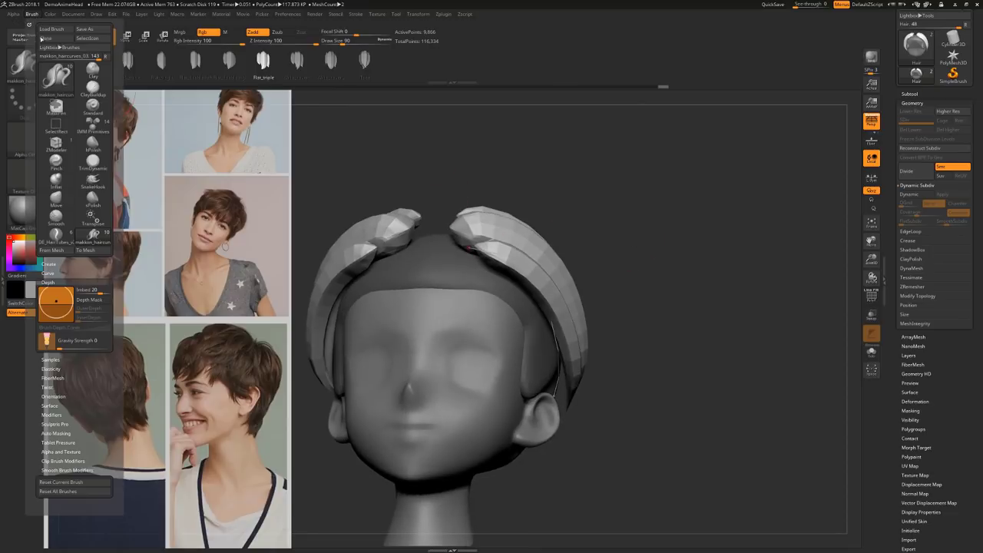
pyautogui.click(91, 292)
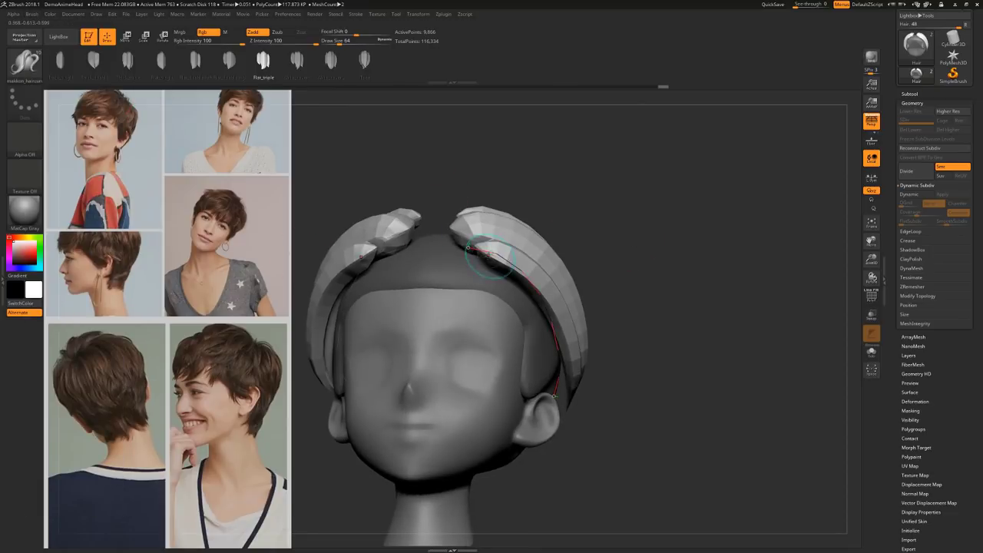
pyautogui.moveTo(647, 246)
pyautogui.mouseDown()
pyautogui.moveTo(628, 268)
pyautogui.moveTo(679, 317)
pyautogui.moveTo(659, 326)
pyautogui.moveTo(610, 311)
pyautogui.mouseUp()
pyautogui.moveTo(733, 261); pyautogui.dragTo(687, 249)
pyautogui.keyDown('alt'); pyautogui.moveTo(745, 249); pyautogui.dragTo(672, 273); pyautogui.keyUp('alt')
pyautogui.moveTo(696, 241); pyautogui.dragTo(631, 361)
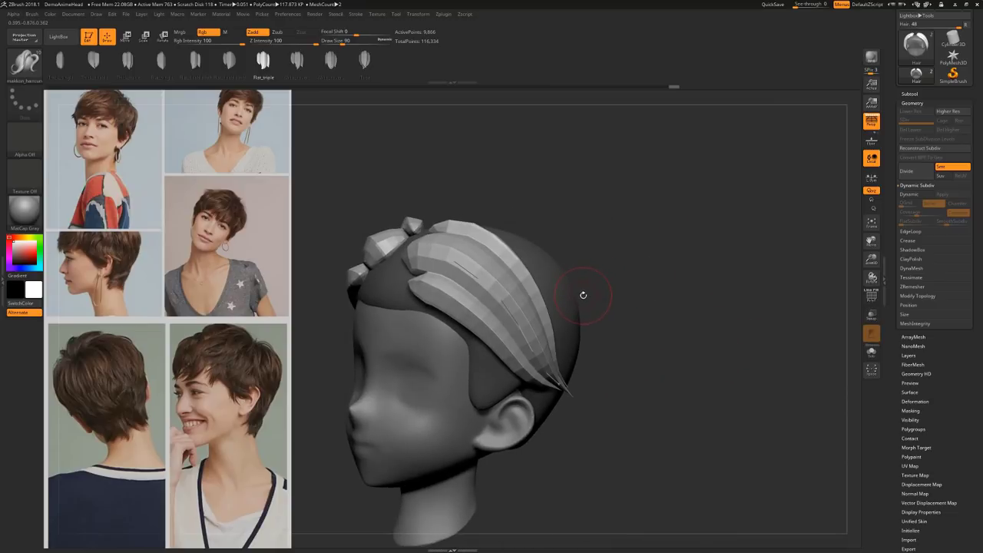
pyautogui.moveTo(608, 283); pyautogui.dragTo(613, 281)
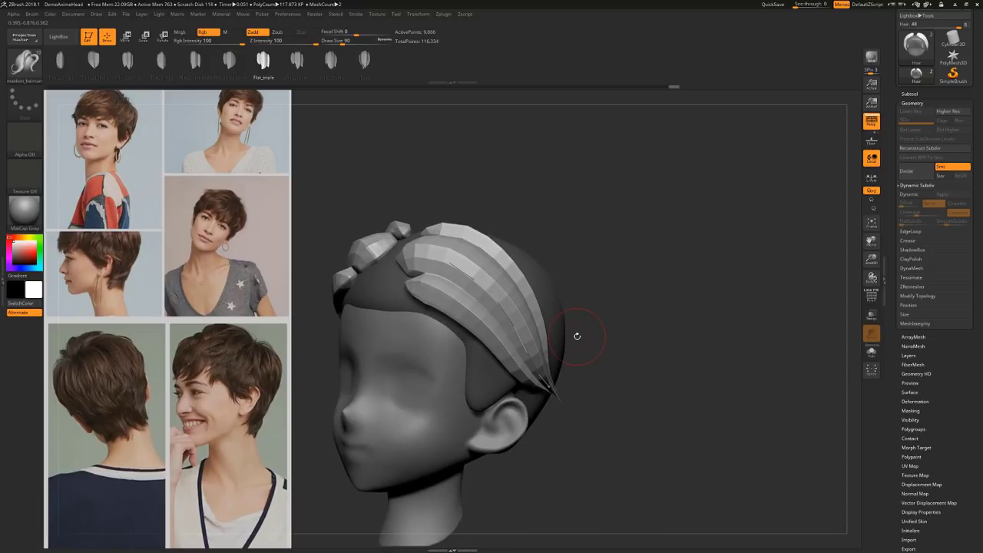
pyautogui.moveTo(642, 298); pyautogui.dragTo(650, 304)
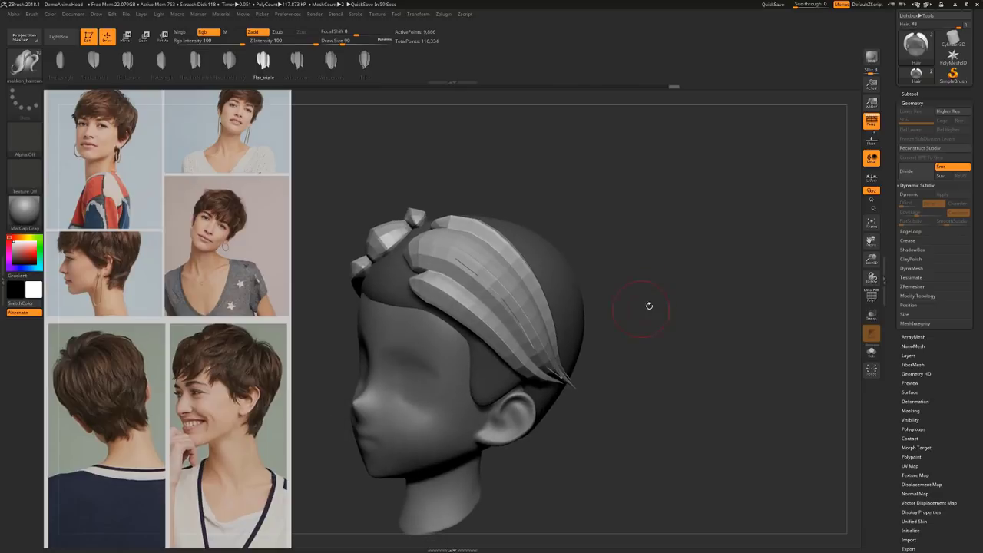
# Review the makkon_haircurves_03 brush entry, the stroke's curve modifiers, the picker's depth options and the brush settings
pyautogui.click(35, 73)
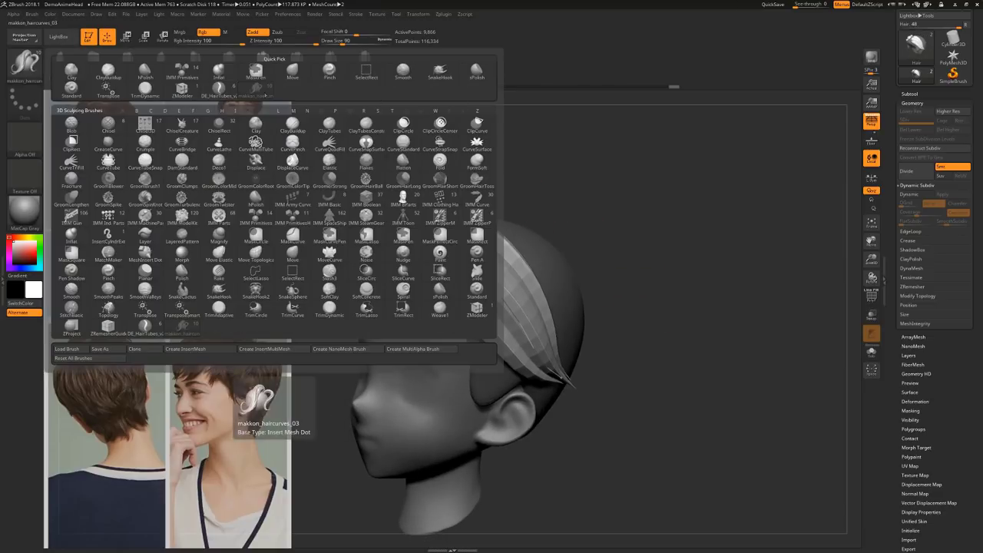
pyautogui.click(223, 92)
pyautogui.click(356, 15)
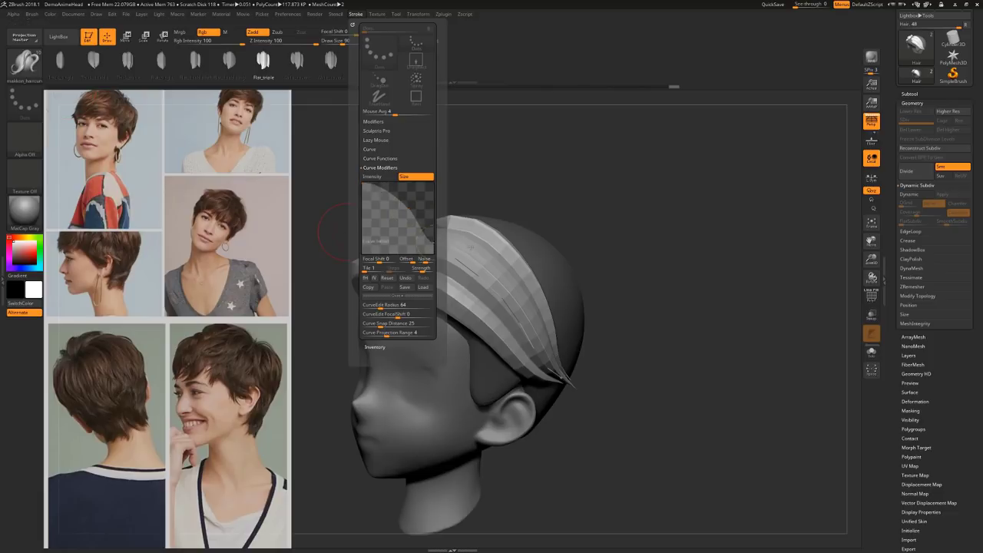
pyautogui.click(261, 15)
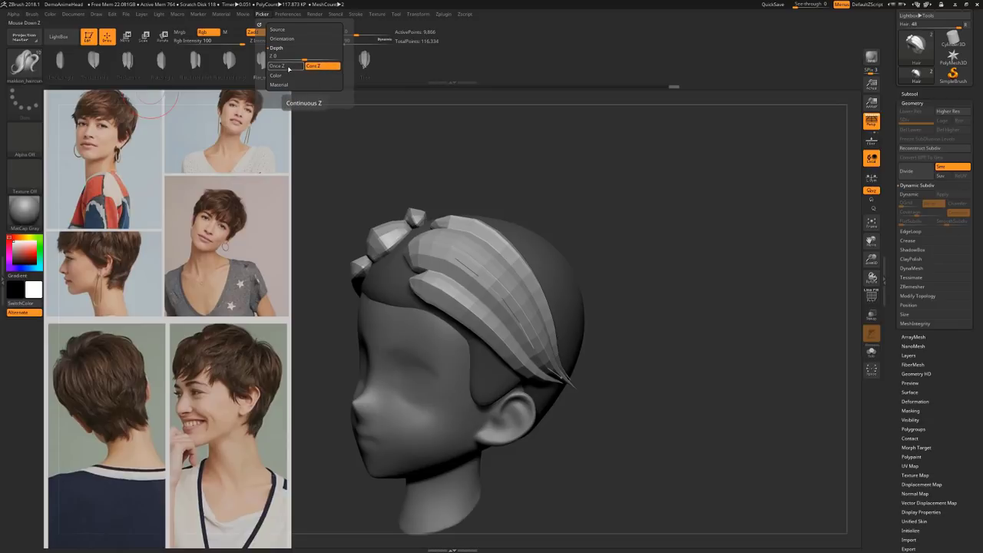
pyautogui.click(32, 14)
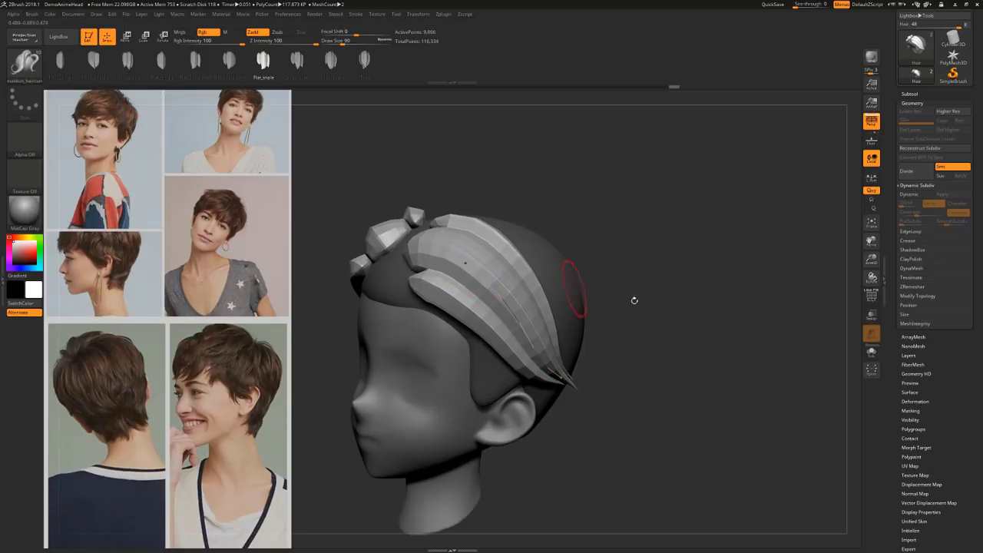
# Paint three roughly parallel wavy hair lines in the empty canvas beside the head with the PaintBrush
pyautogui.moveTo(632, 299); pyautogui.dragTo(620, 317)
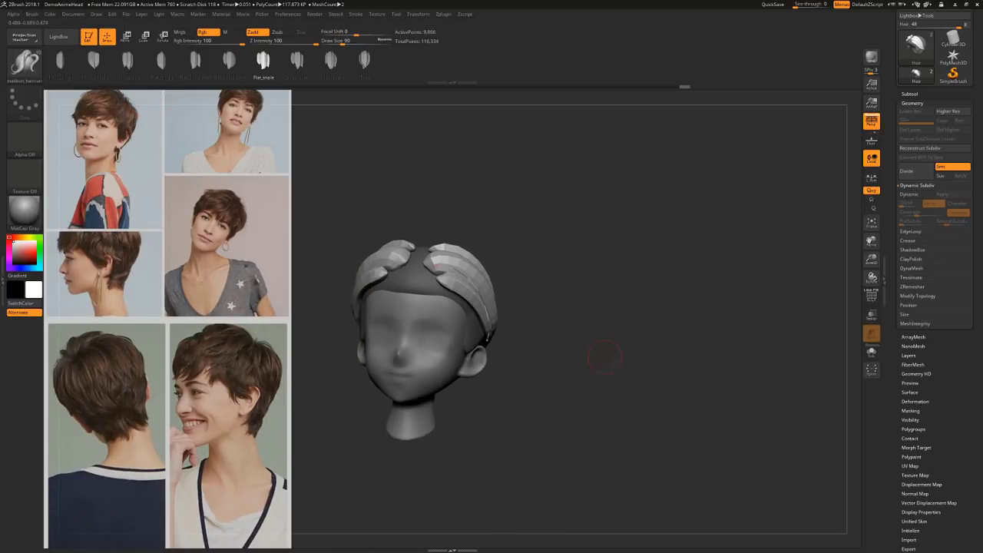
pyautogui.keyDown('shift'); pyautogui.moveTo(604, 362); pyautogui.dragTo(723, 320); pyautogui.keyUp('shift')
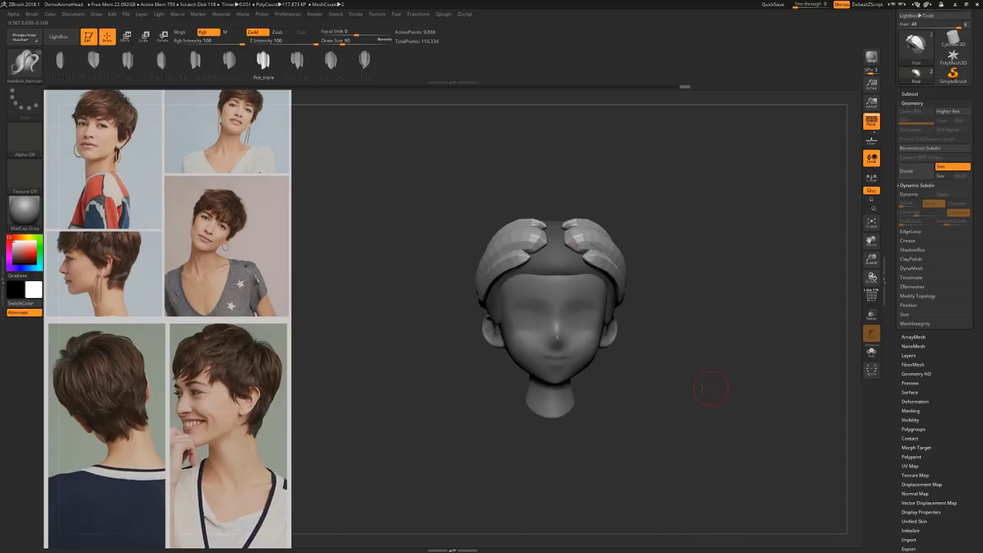
pyautogui.keyDown('alt'); pyautogui.moveTo(710, 388); pyautogui.dragTo(647, 380); pyautogui.keyUp('alt')
pyautogui.moveTo(638, 214); pyautogui.dragTo(671, 328)
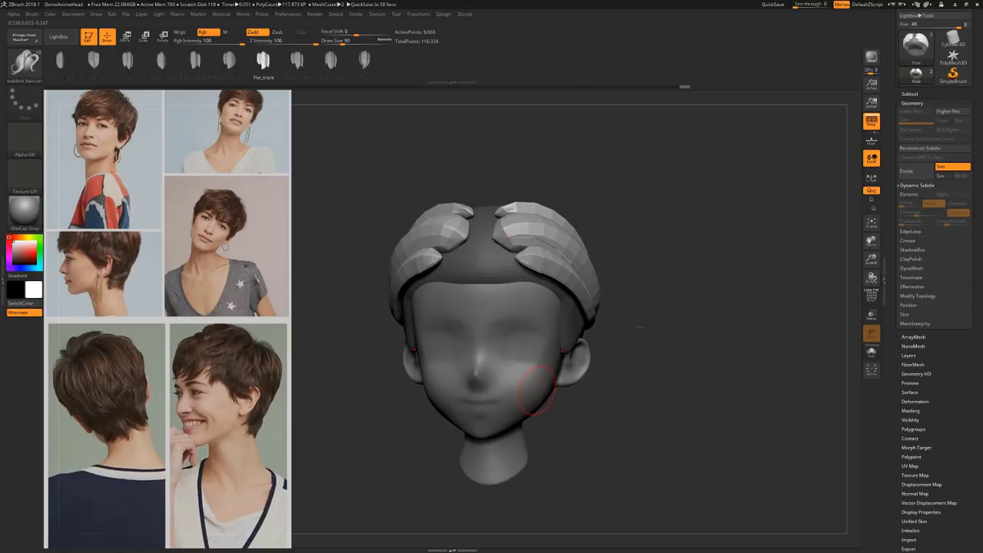
pyautogui.keyDown('alt'); pyautogui.moveTo(714, 293); pyautogui.dragTo(670, 291); pyautogui.keyUp('alt')
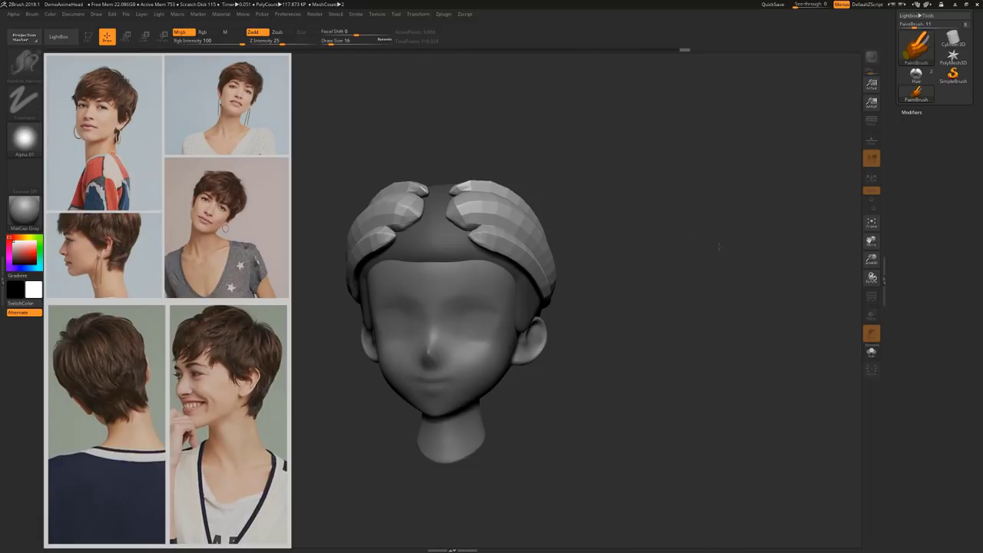
pyautogui.moveTo(725, 247); pyautogui.dragTo(708, 245)
pyautogui.hotkey('ctrl', 'z')
pyautogui.moveTo(630, 157); pyautogui.dragTo(635, 278)
pyautogui.moveTo(640, 162); pyautogui.dragTo(659, 266)
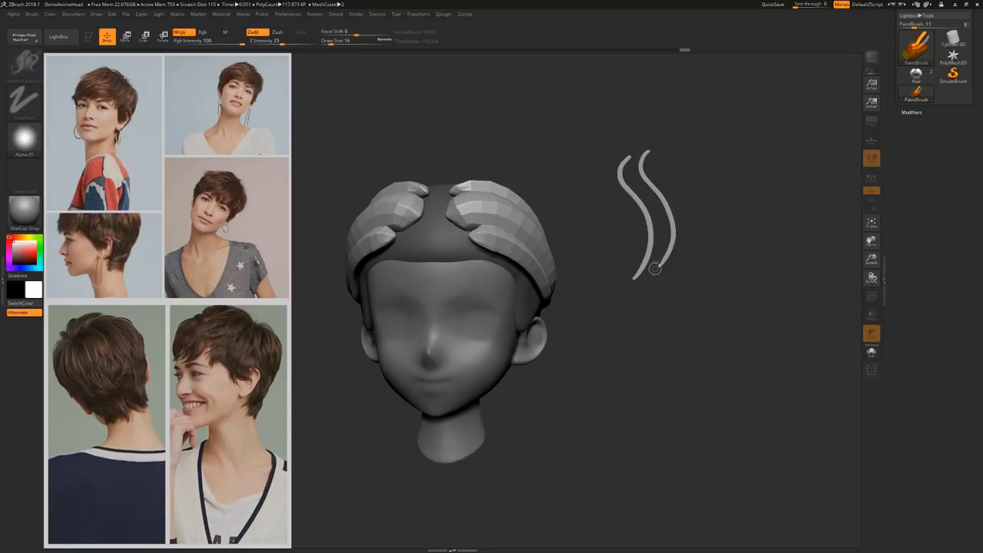
pyautogui.moveTo(665, 157); pyautogui.dragTo(658, 265)
# Paint a second group of hair lines that cross and converge beside the parallel waves, redoing the outermost line
pyautogui.moveTo(726, 193)
pyautogui.mouseDown()
pyautogui.moveTo(740, 278)
pyautogui.moveTo(719, 322)
pyautogui.moveTo(737, 265)
pyautogui.moveTo(716, 311)
pyautogui.mouseUp()
pyautogui.moveTo(755, 198); pyautogui.dragTo(751, 336)
pyautogui.moveTo(764, 211); pyautogui.dragTo(758, 327)
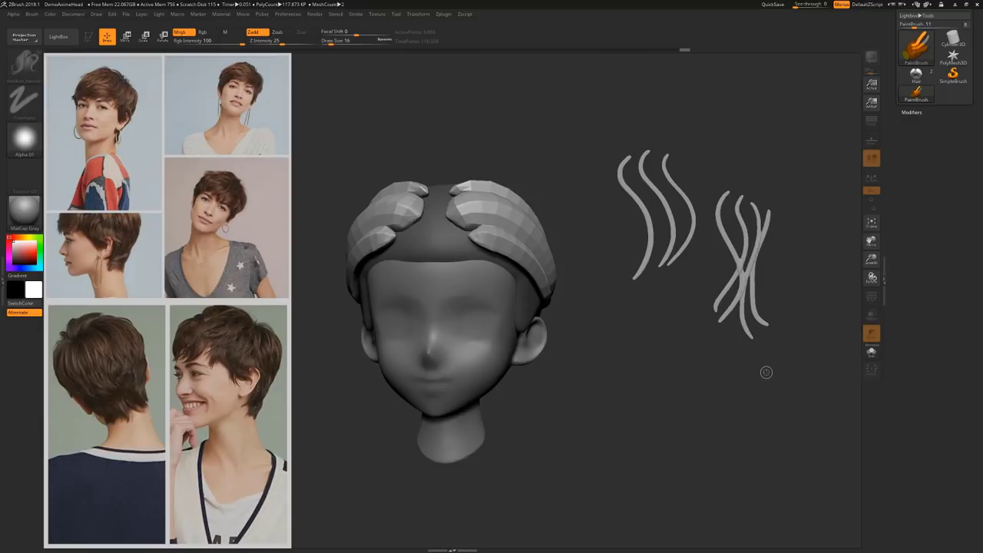
pyautogui.hotkey('ctrl', 'z')
pyautogui.moveTo(762, 205); pyautogui.dragTo(762, 329)
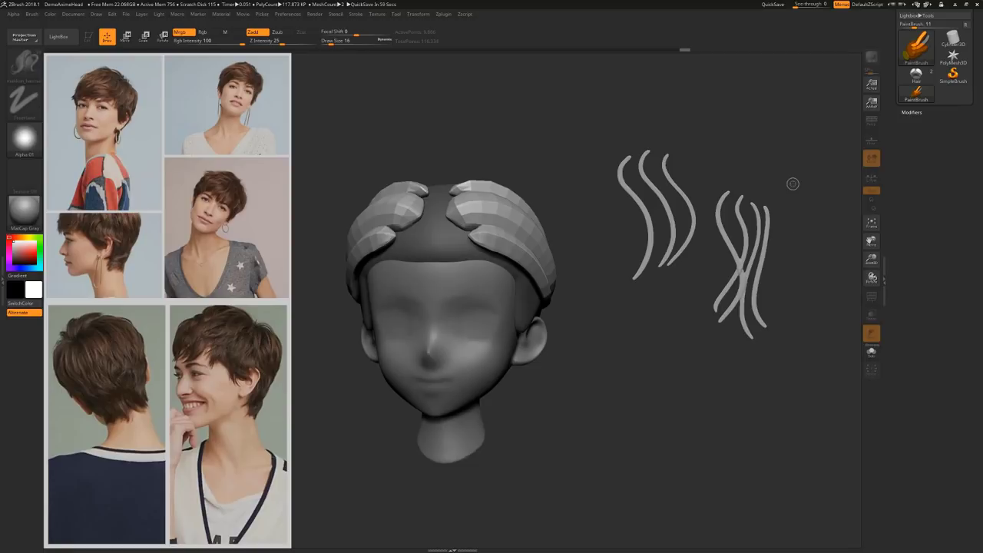
# Add more parallel waves to the first sketch group and overlay it with extra overlapping hair lines
pyautogui.moveTo(603, 158)
pyautogui.mouseDown()
pyautogui.moveTo(635, 230)
pyautogui.moveTo(633, 265)
pyautogui.moveTo(613, 261)
pyautogui.mouseUp()
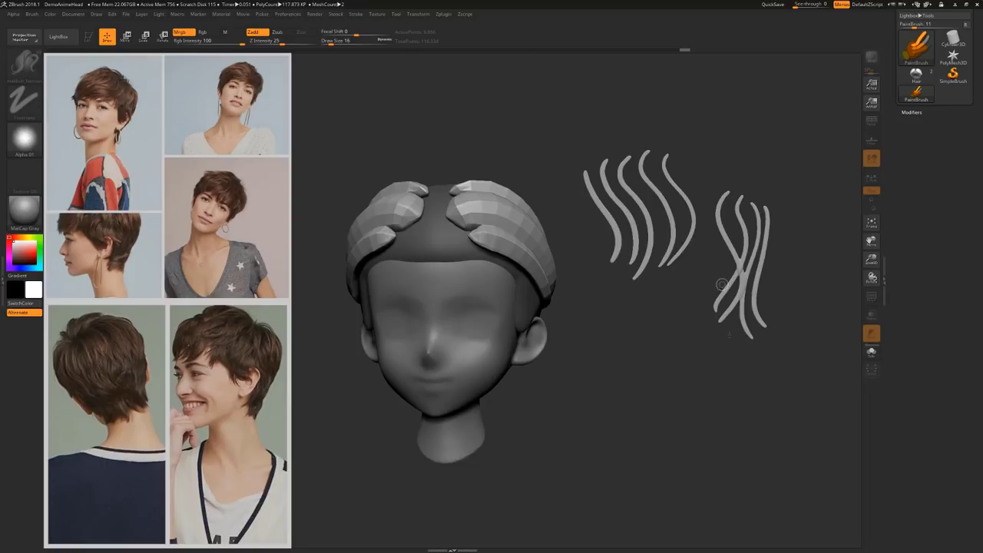
pyautogui.moveTo(652, 150)
pyautogui.mouseDown()
pyautogui.moveTo(652, 276)
pyautogui.moveTo(642, 219)
pyautogui.moveTo(630, 270)
pyautogui.moveTo(677, 261)
pyautogui.moveTo(682, 292)
pyautogui.moveTo(698, 99)
pyautogui.mouseUp()
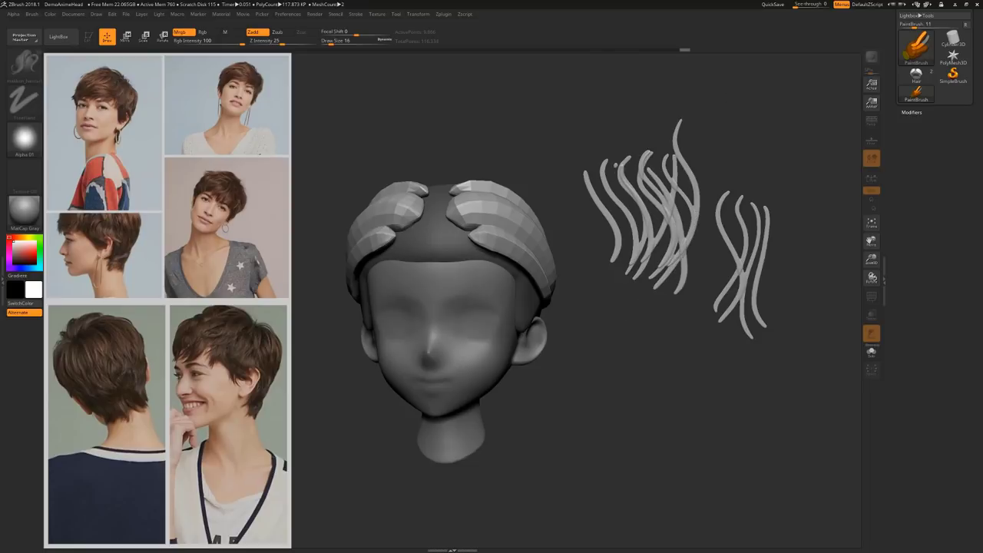
# Overlay three more wavy hair lines on the first sketch group beside the head
pyautogui.moveTo(608, 163); pyautogui.dragTo(597, 306)
pyautogui.moveTo(624, 153); pyautogui.dragTo(630, 292)
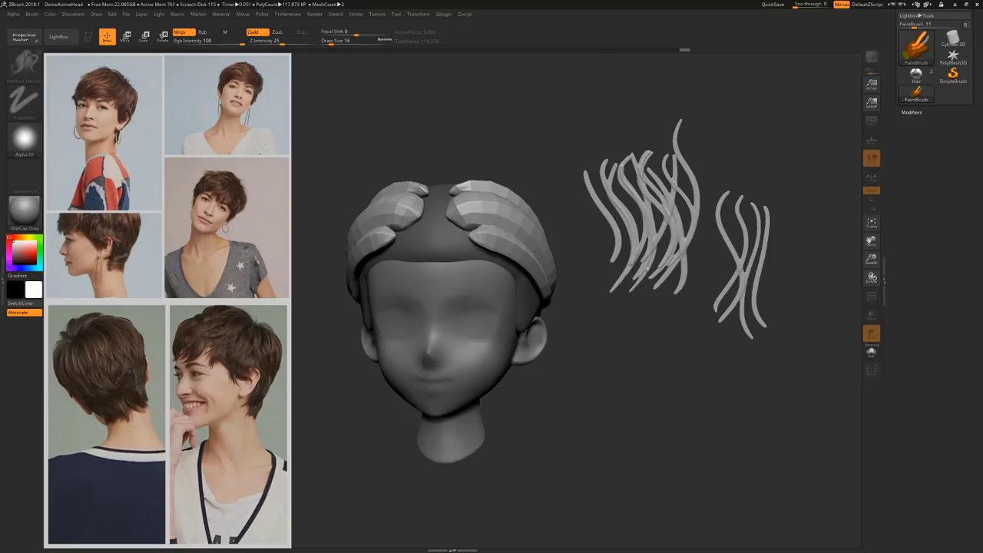
pyautogui.moveTo(655, 140); pyautogui.dragTo(662, 268)
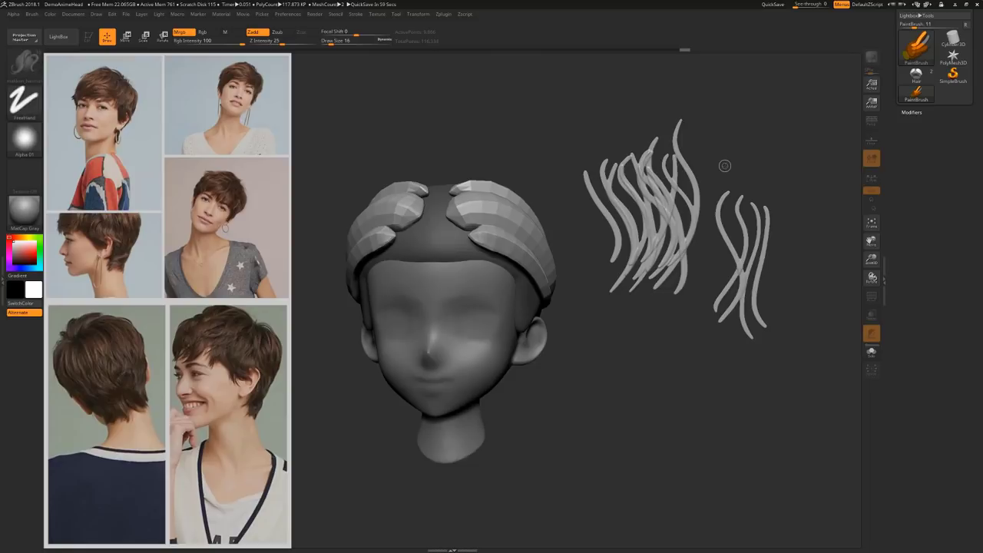
# Place the Hair tool on a cleared canvas in edit mode and roll its history back to the smooth hair cap without strands
pyautogui.hotkey('ctrl', 'n')
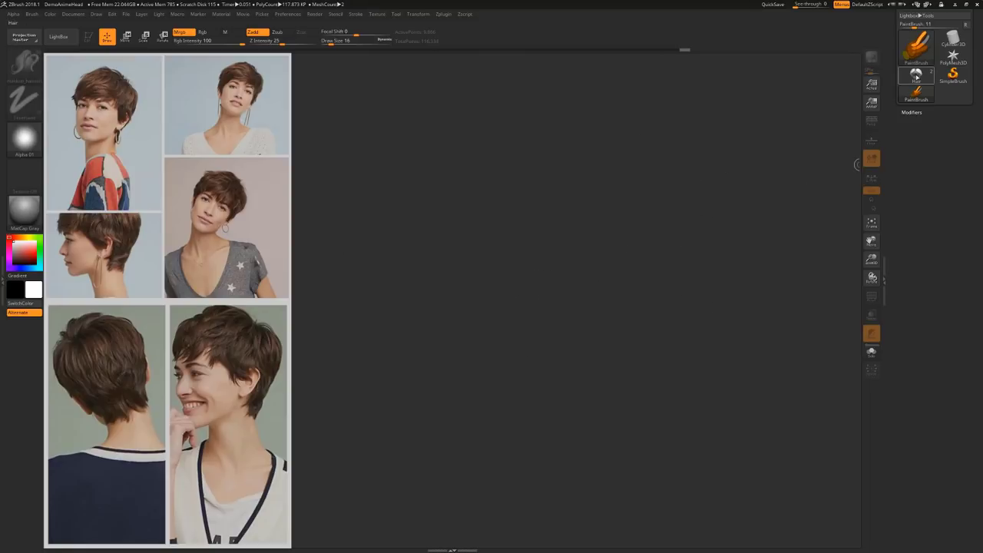
pyautogui.click(916, 76)
pyautogui.moveTo(539, 282); pyautogui.dragTo(546, 358)
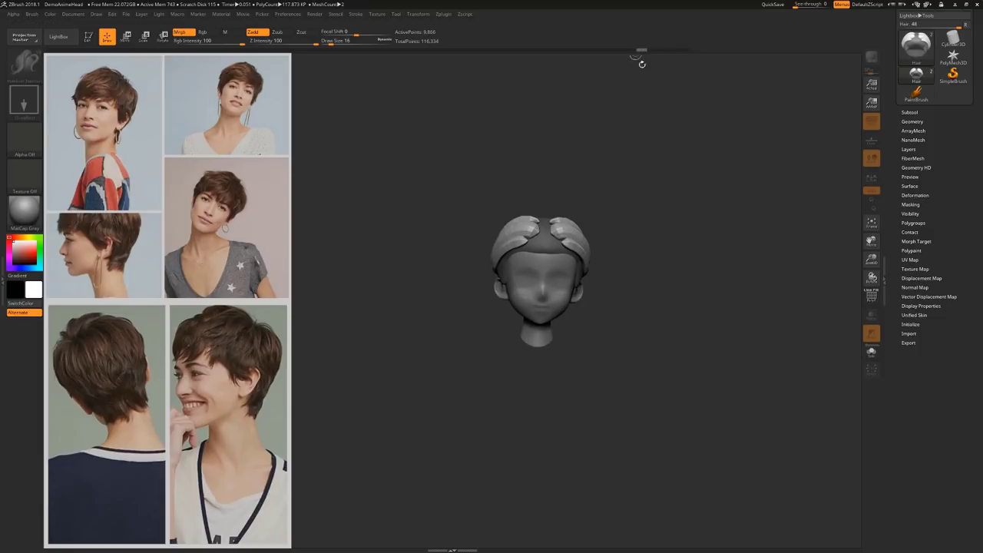
pyautogui.press('t')
pyautogui.moveTo(642, 87); pyautogui.dragTo(630, 88)
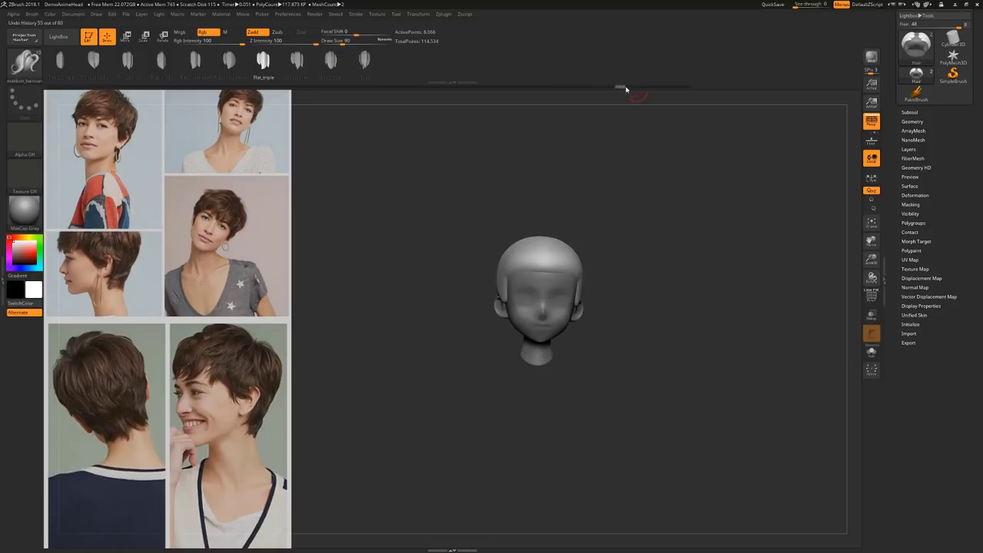
pyautogui.moveTo(638, 89); pyautogui.dragTo(634, 88)
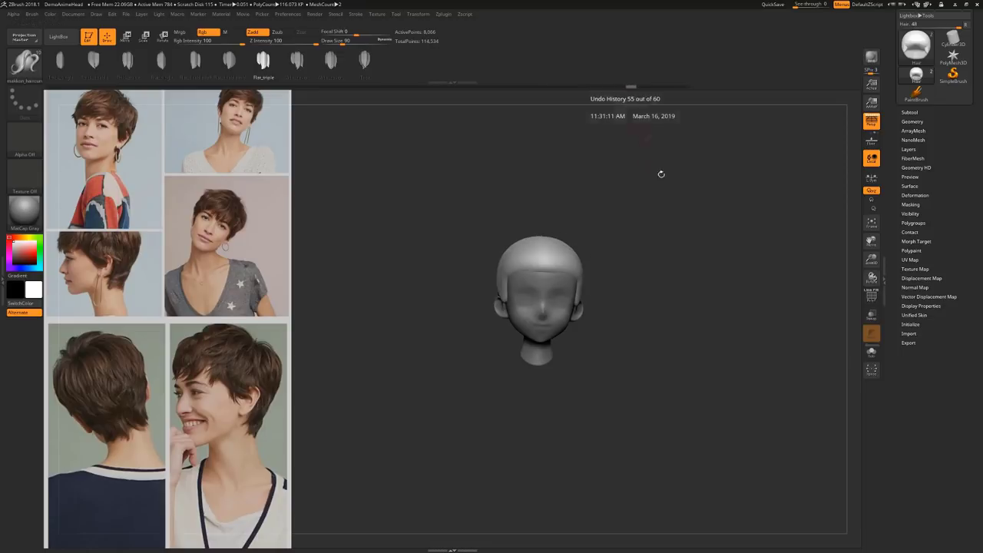
# Carve a parting groove from the crown toward the forehead on the hair cap with DamStandard at draw size 140
pyautogui.keyDown('alt'); pyautogui.moveTo(613, 250); pyautogui.dragTo(634, 283); pyautogui.keyUp('alt')
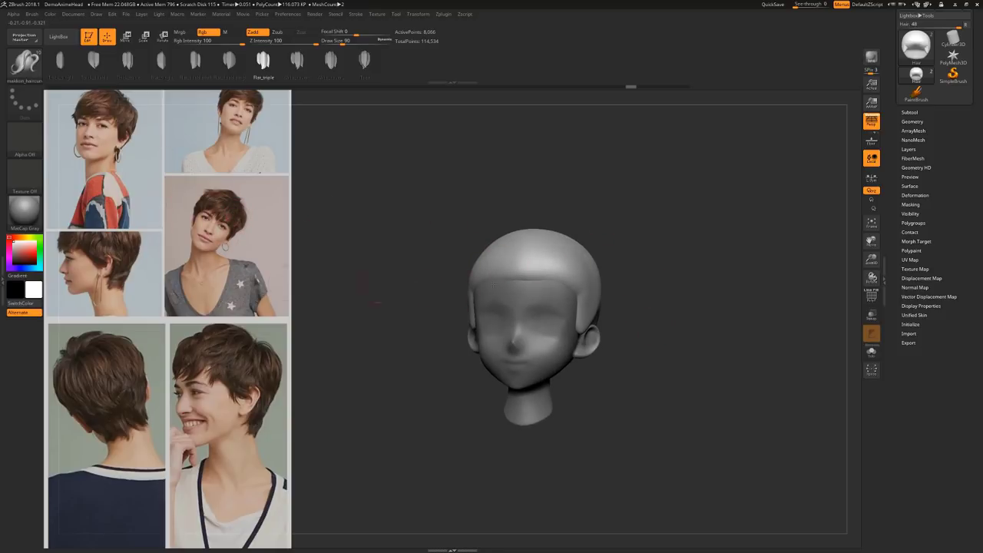
pyautogui.moveTo(633, 257)
pyautogui.mouseDown()
pyautogui.moveTo(665, 285)
pyautogui.moveTo(661, 252)
pyautogui.moveTo(643, 247)
pyautogui.mouseUp()
pyautogui.keyDown('alt'); pyautogui.moveTo(690, 269); pyautogui.dragTo(657, 277); pyautogui.keyUp('alt')
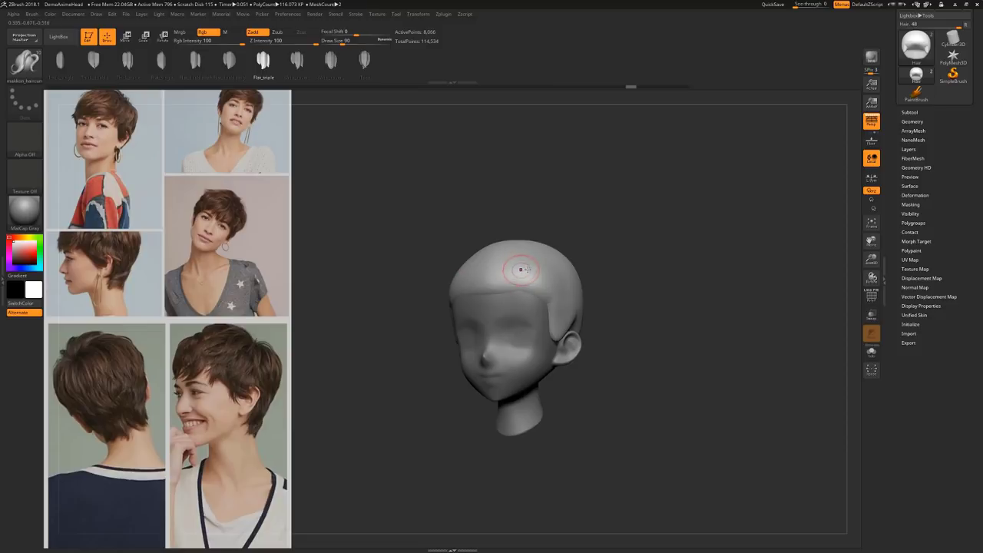
pyautogui.moveTo(638, 281); pyautogui.dragTo(642, 297, button='right')
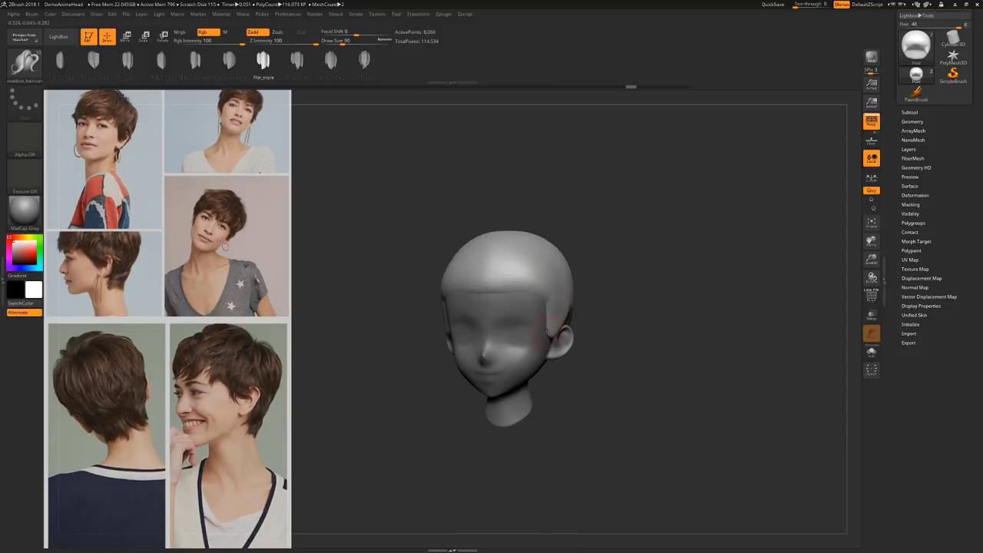
pyautogui.press('b')
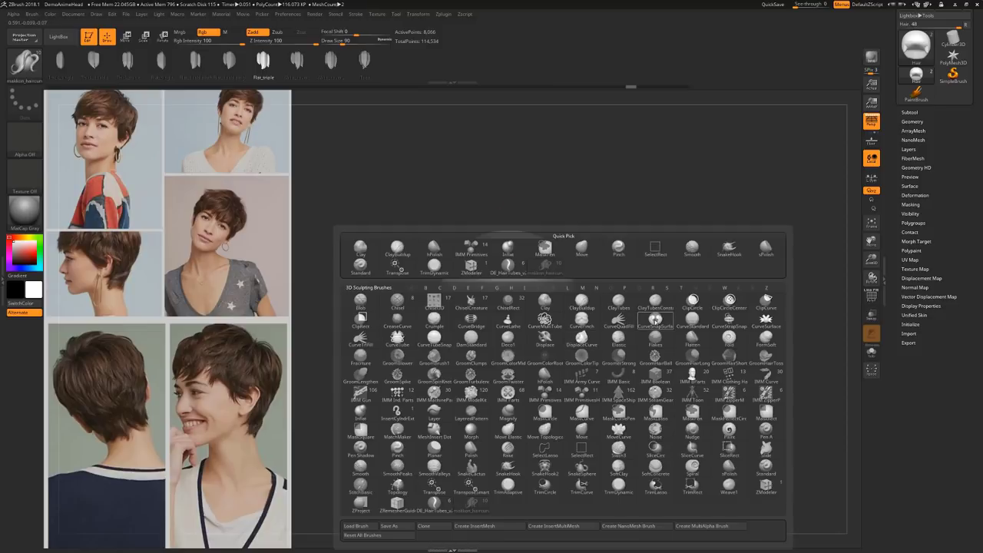
pyautogui.press('d')
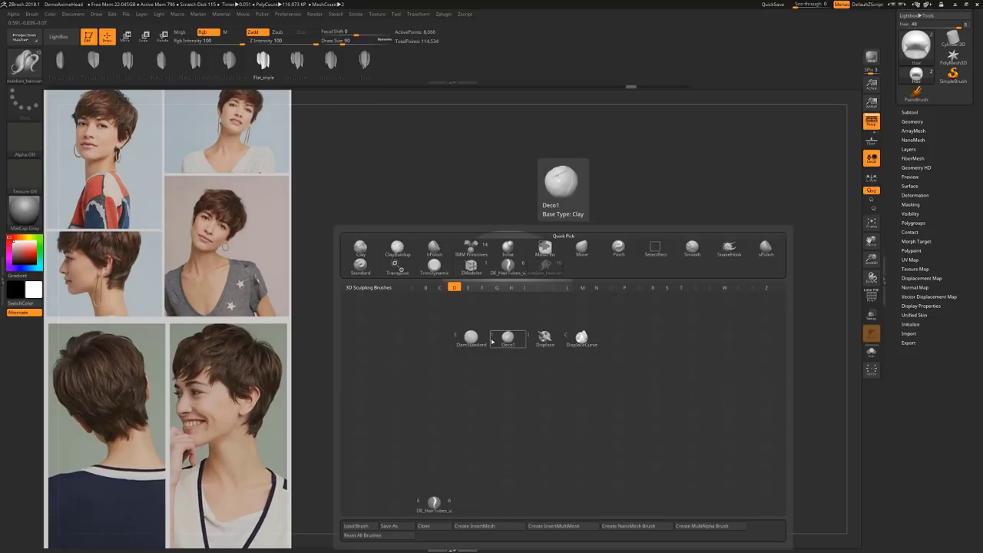
pyautogui.press('s')
pyautogui.press('s')
pyautogui.moveTo(521, 249); pyautogui.dragTo(527, 249)
pyautogui.keyDown('alt'); pyautogui.moveTo(621, 221); pyautogui.dragTo(614, 258); pyautogui.keyUp('alt')
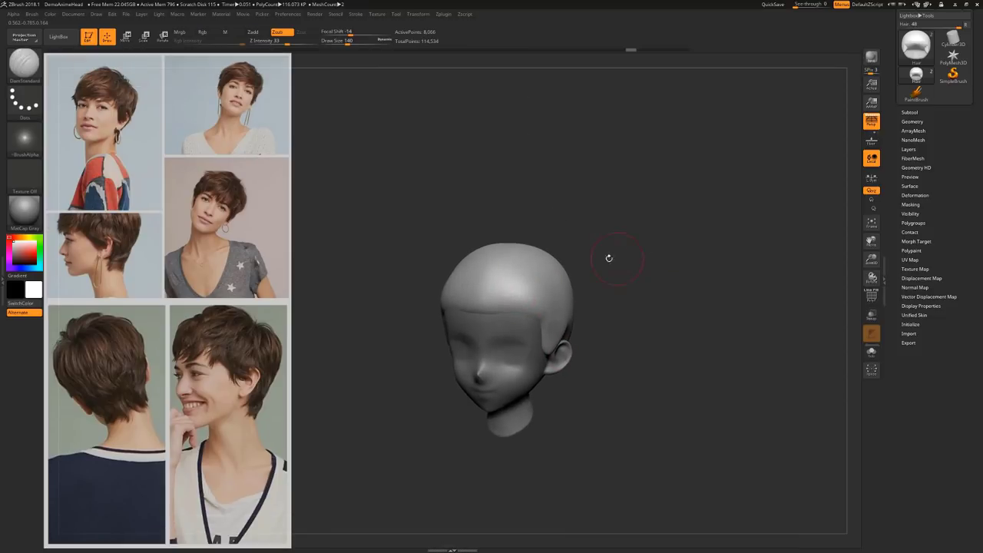
pyautogui.moveTo(599, 223); pyautogui.dragTo(605, 254, button='right')
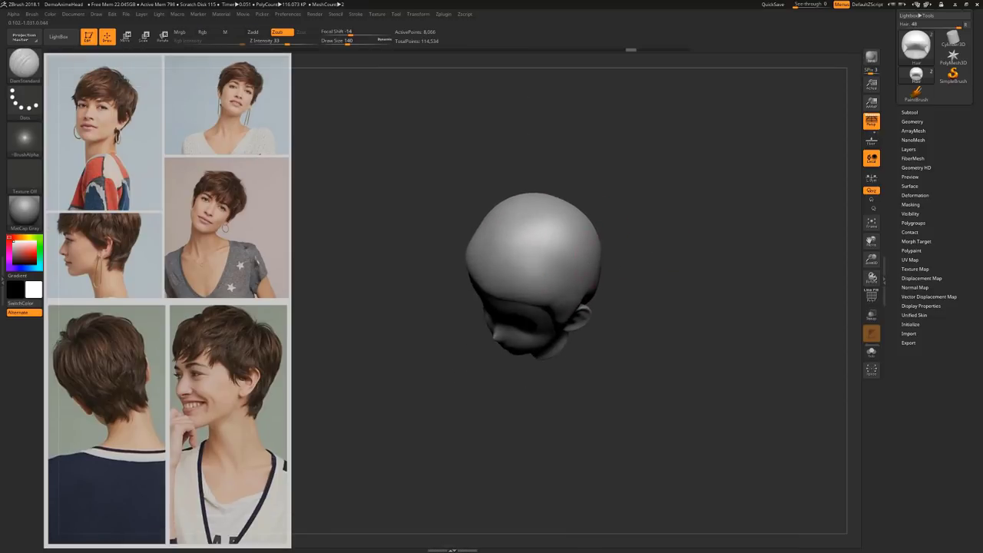
pyautogui.moveTo(612, 196); pyautogui.dragTo(616, 240, button='right')
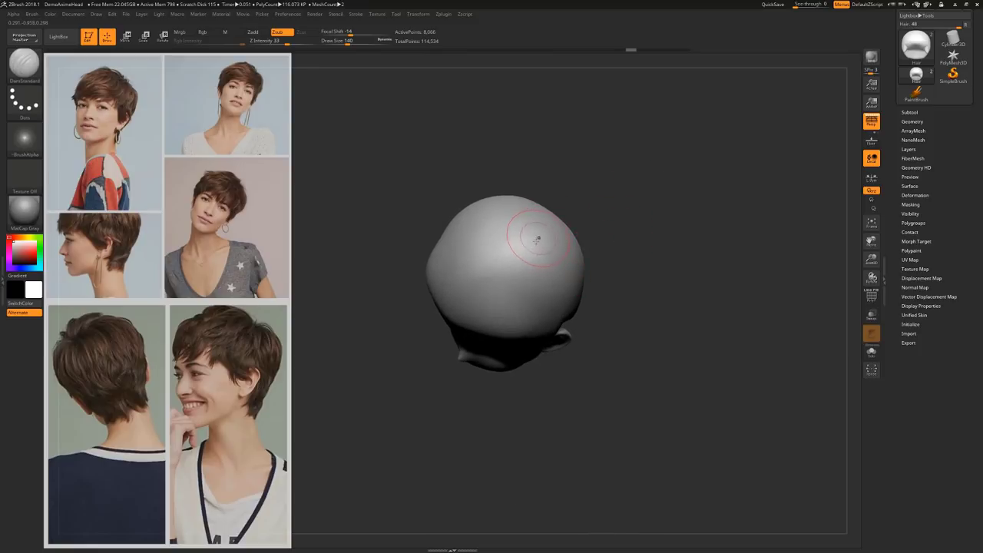
pyautogui.moveTo(535, 253); pyautogui.dragTo(503, 319)
pyautogui.moveTo(620, 268); pyautogui.dragTo(594, 232, button='right')
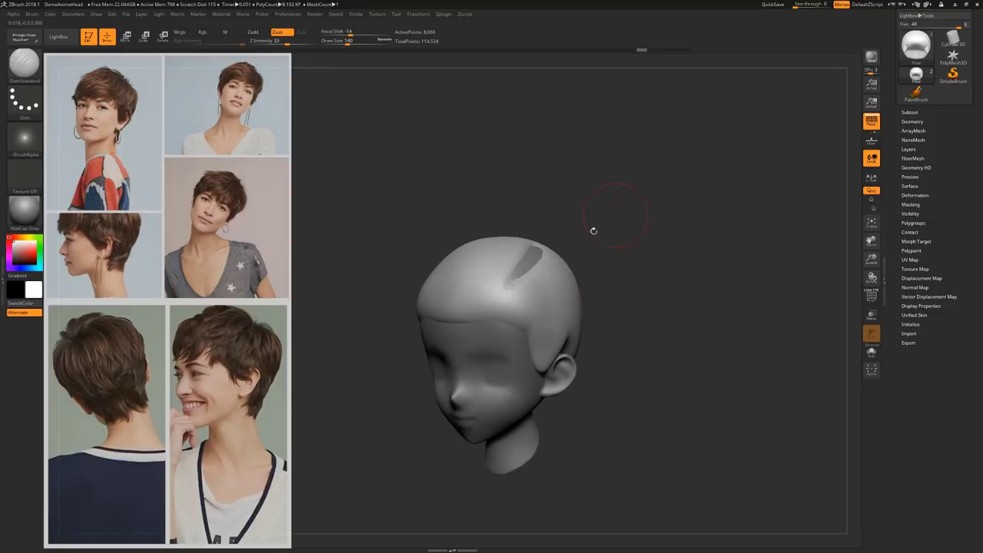
pyautogui.moveTo(509, 282); pyautogui.dragTo(484, 313)
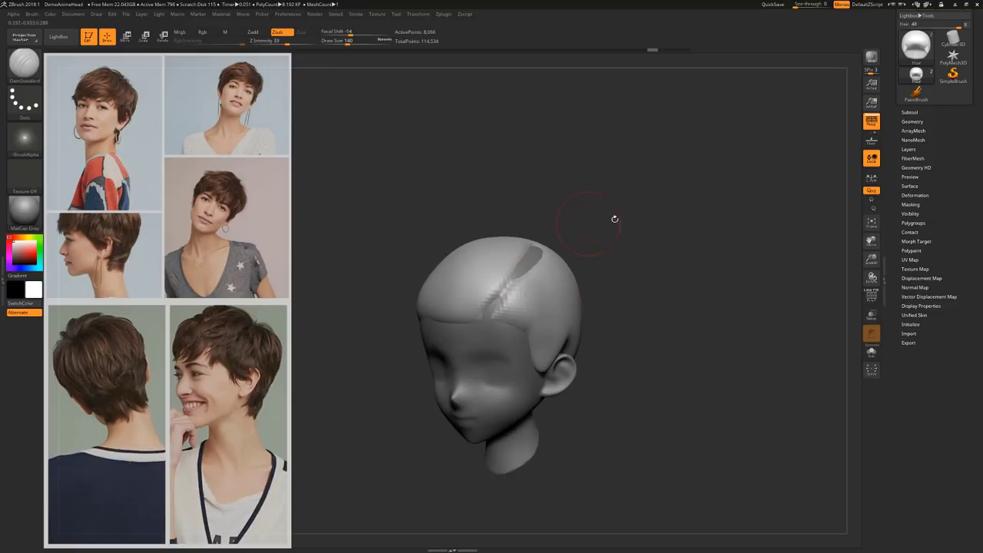
# Deepen the parting groove at the crown and extend it down to the front hairline
pyautogui.moveTo(663, 248); pyautogui.dragTo(664, 317)
pyautogui.moveTo(563, 220); pyautogui.dragTo(503, 293)
pyautogui.moveTo(533, 254); pyautogui.dragTo(491, 303)
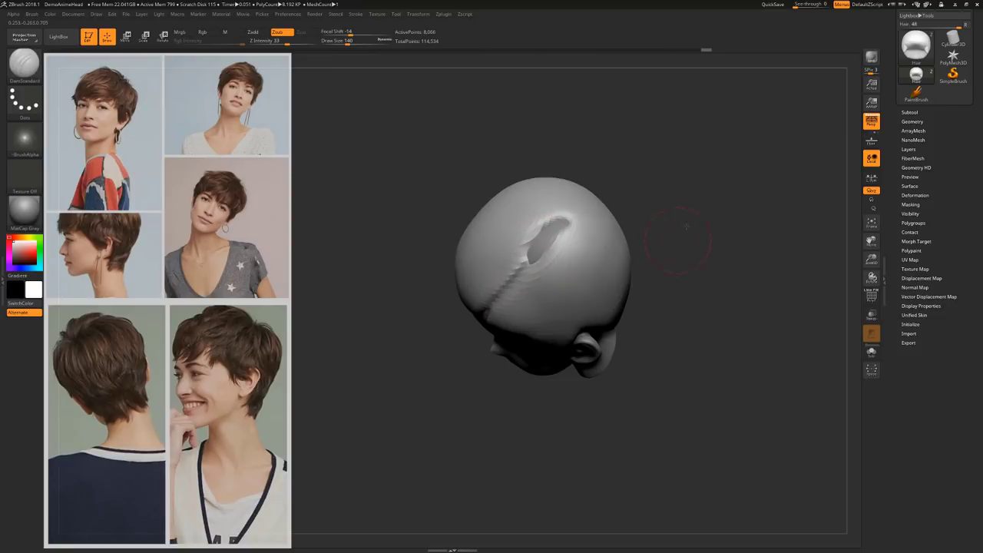
pyautogui.moveTo(661, 286); pyautogui.dragTo(652, 228)
pyautogui.moveTo(508, 295); pyautogui.dragTo(473, 328)
# Build up a swept fringe from the parting across the forehead with ClayTubes at draw sizes 77 and 83
pyautogui.moveTo(664, 282); pyautogui.dragTo(651, 264)
pyautogui.press('b')
pyautogui.press('c')
pyautogui.press('t')
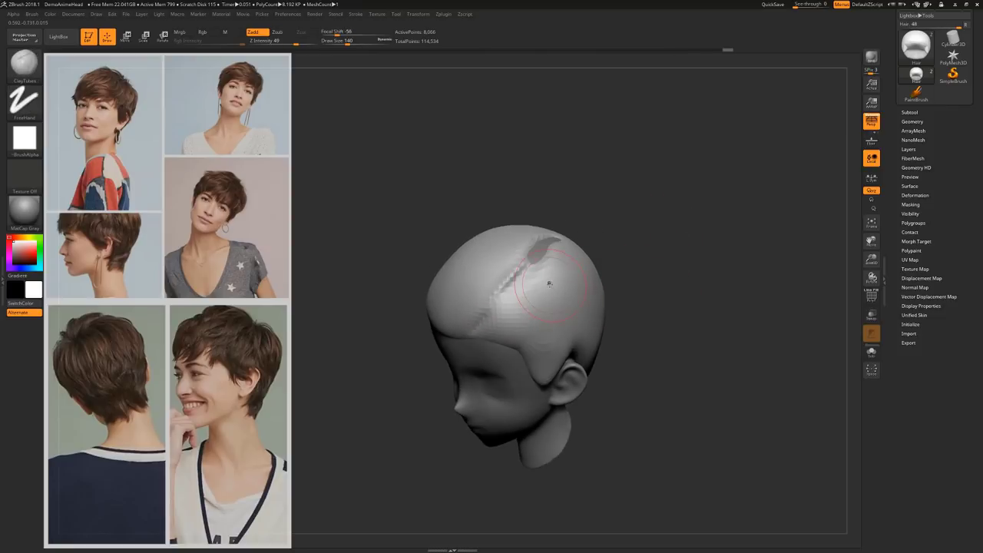
pyautogui.press('s')
pyautogui.moveTo(550, 282); pyautogui.dragTo(543, 284)
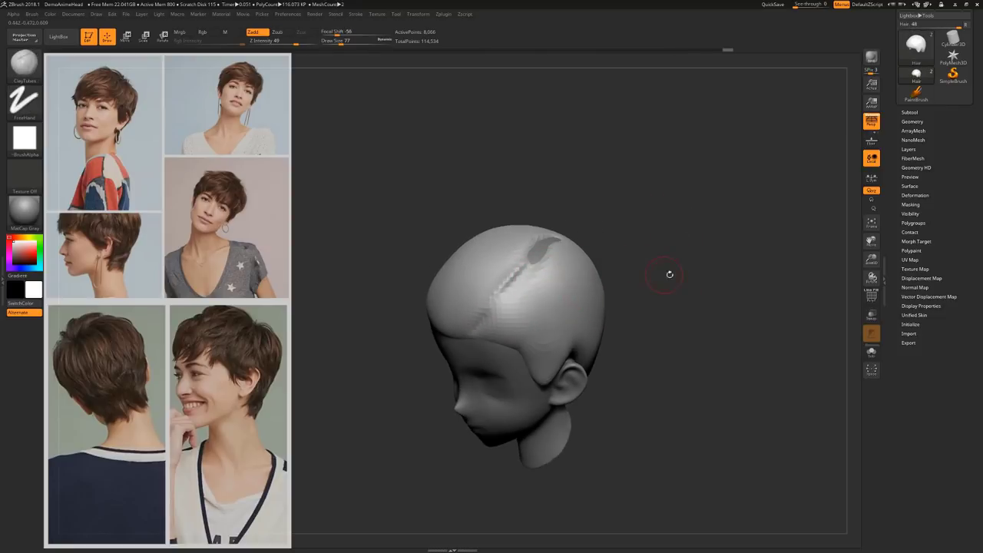
pyautogui.moveTo(669, 274); pyautogui.dragTo(672, 285)
pyautogui.moveTo(606, 295); pyautogui.dragTo(566, 304)
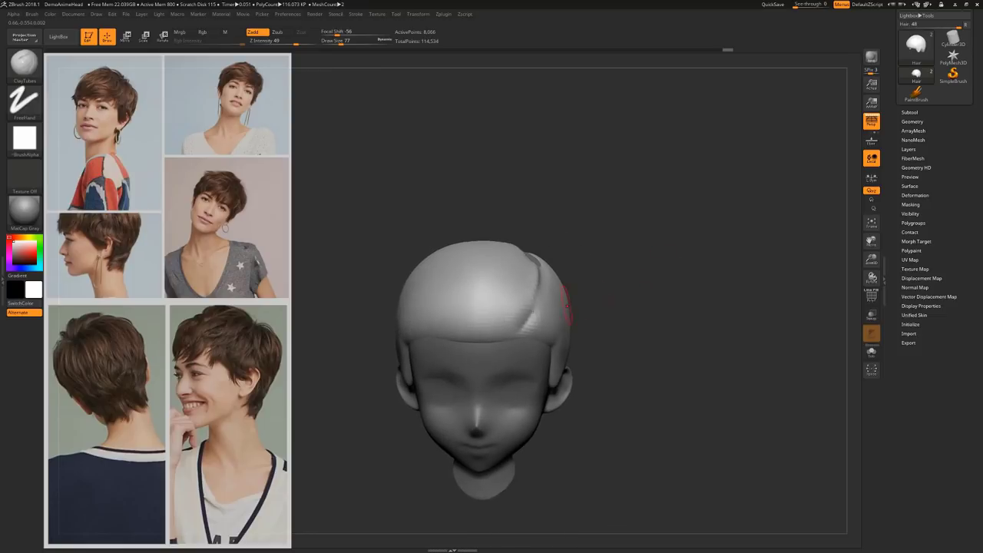
pyautogui.moveTo(425, 331)
pyautogui.mouseDown()
pyautogui.moveTo(507, 301)
pyautogui.moveTo(531, 272)
pyautogui.mouseUp()
pyautogui.press('s')
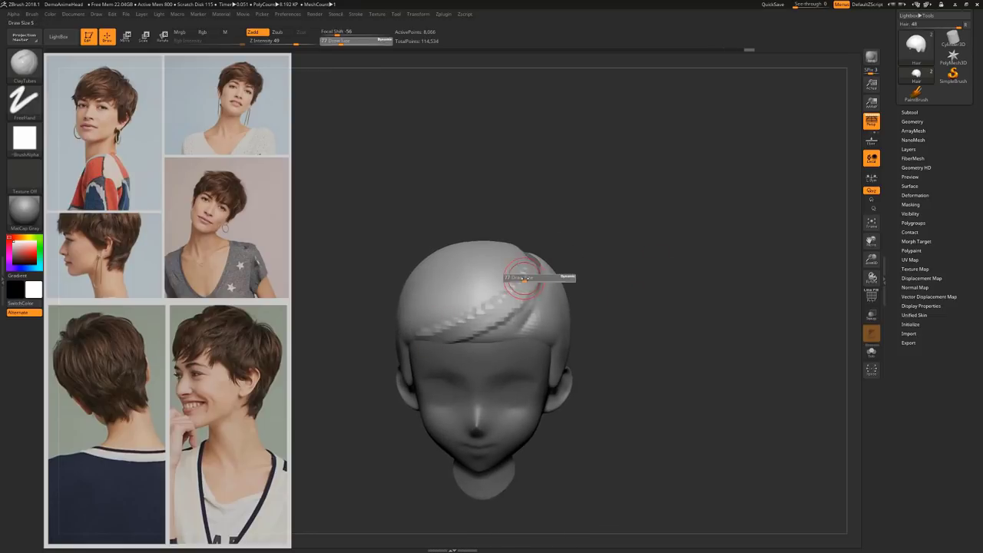
pyautogui.click(526, 277)
pyautogui.moveTo(445, 333)
pyautogui.mouseDown()
pyautogui.moveTo(527, 271)
pyautogui.moveTo(405, 336)
pyautogui.moveTo(453, 338)
pyautogui.moveTo(526, 299)
pyautogui.mouseUp()
# Thicken the swept fringe and add volume toward the temple with ClayBuildup at draw size 104
pyautogui.moveTo(603, 300); pyautogui.dragTo(613, 269)
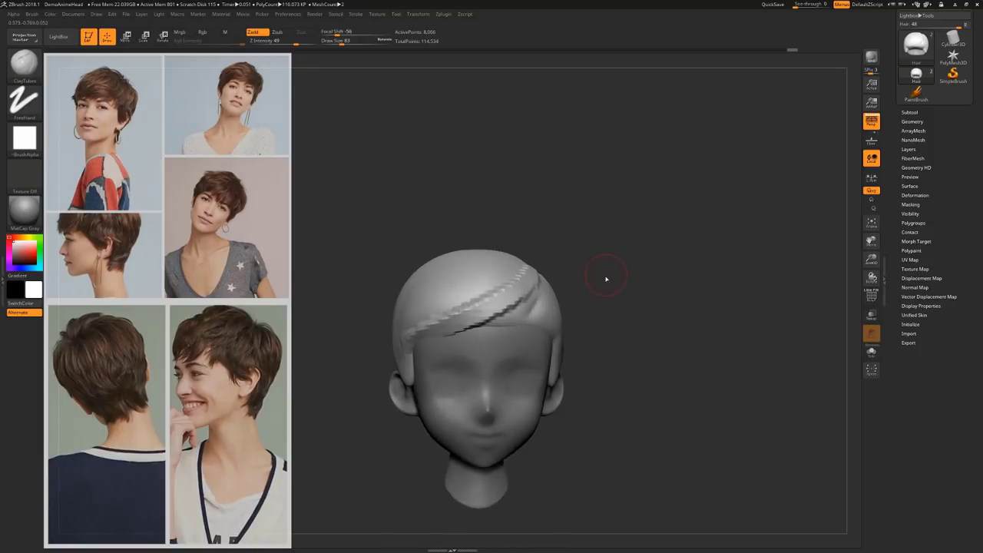
pyautogui.press('b')
pyautogui.press('c')
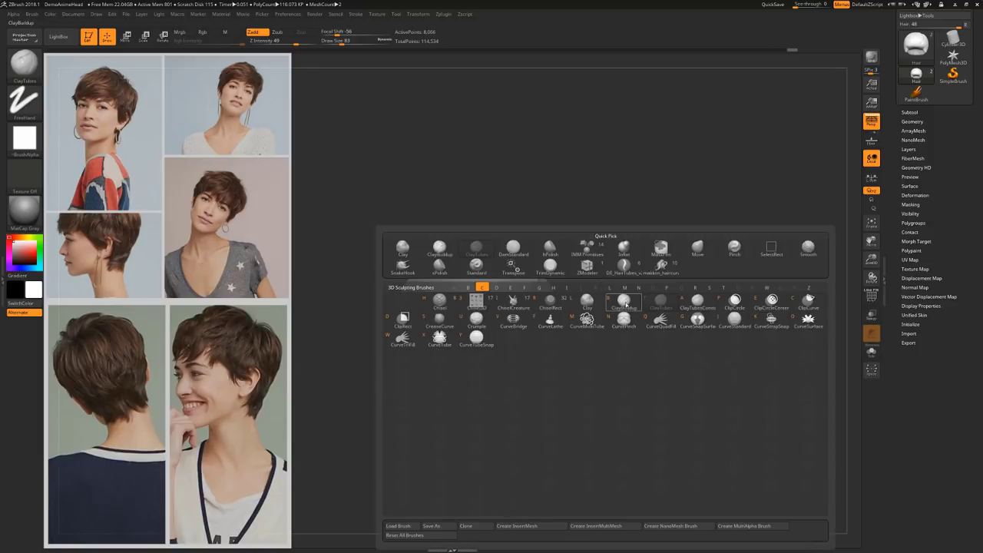
pyautogui.click(624, 301)
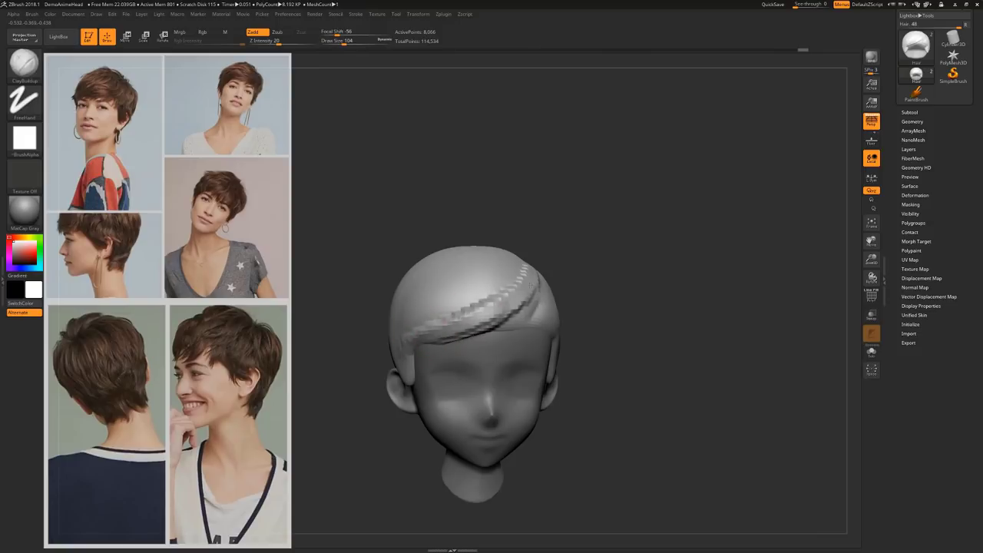
pyautogui.moveTo(599, 244); pyautogui.dragTo(624, 278)
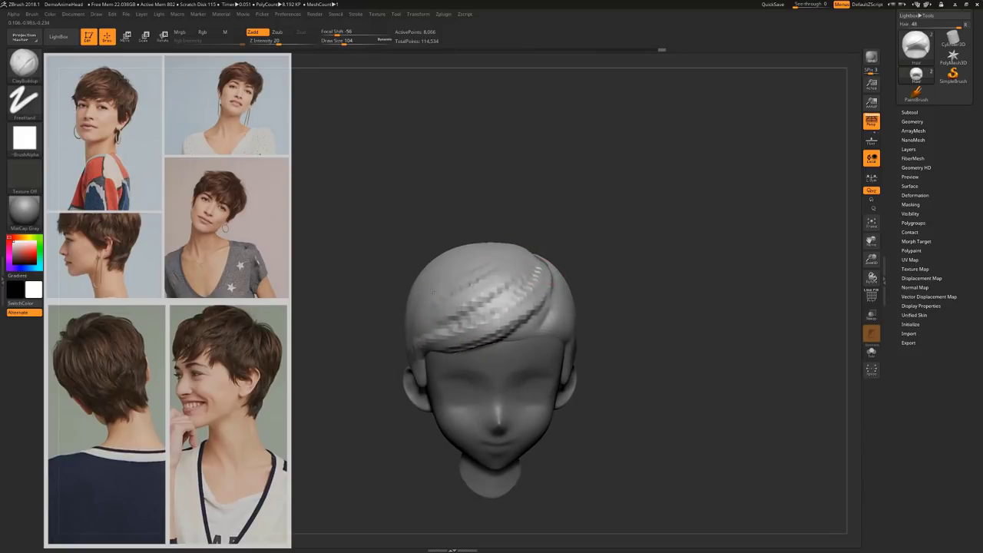
pyautogui.moveTo(577, 260)
pyautogui.mouseDown()
pyautogui.moveTo(614, 263)
pyautogui.moveTo(610, 307)
pyautogui.moveTo(645, 309)
pyautogui.mouseUp()
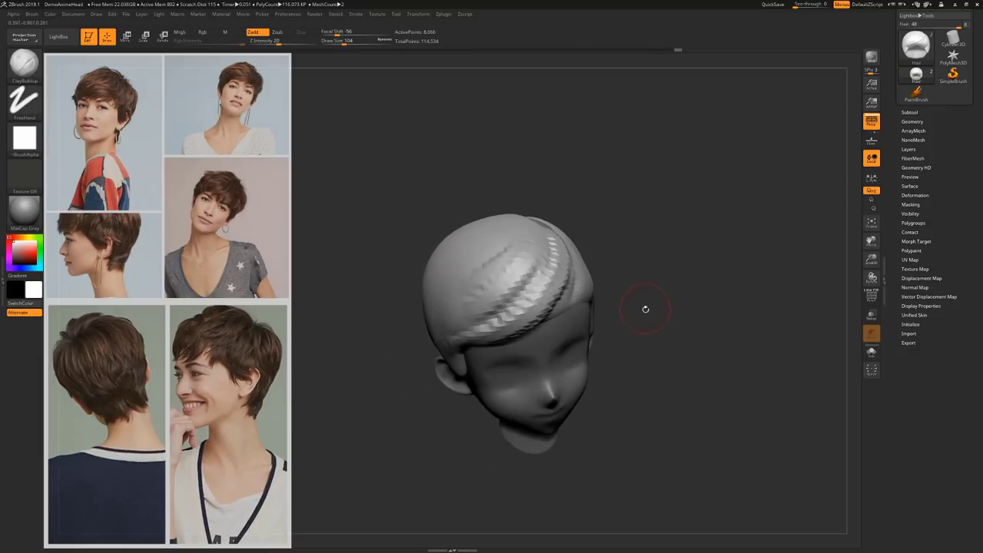
pyautogui.moveTo(580, 298); pyautogui.dragTo(642, 281)
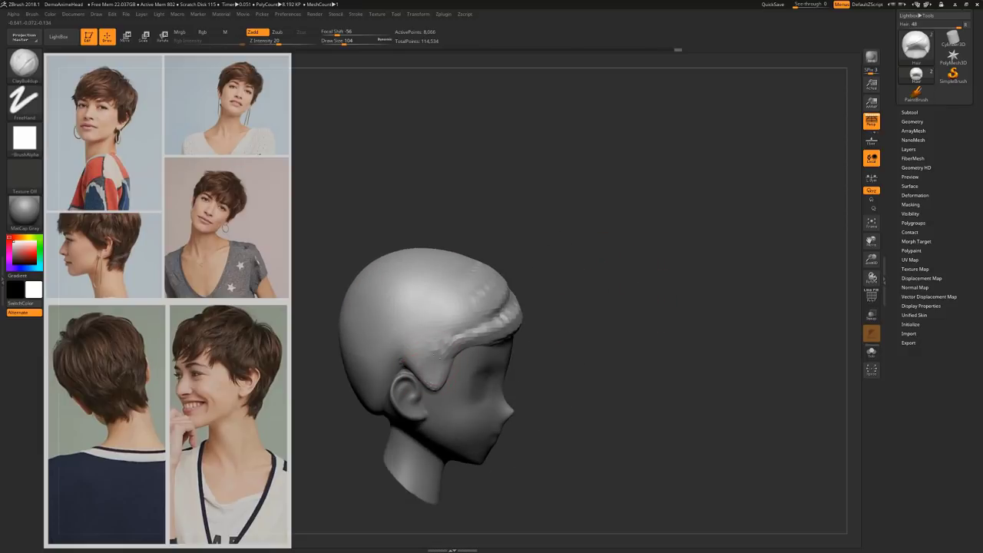
# Sculpt downward strand ridges from the crown over the back of the head with ClayBuildup
pyautogui.moveTo(630, 269)
pyautogui.mouseDown()
pyautogui.moveTo(627, 289)
pyautogui.moveTo(621, 283)
pyautogui.mouseUp()
pyautogui.moveTo(424, 283); pyautogui.dragTo(436, 265)
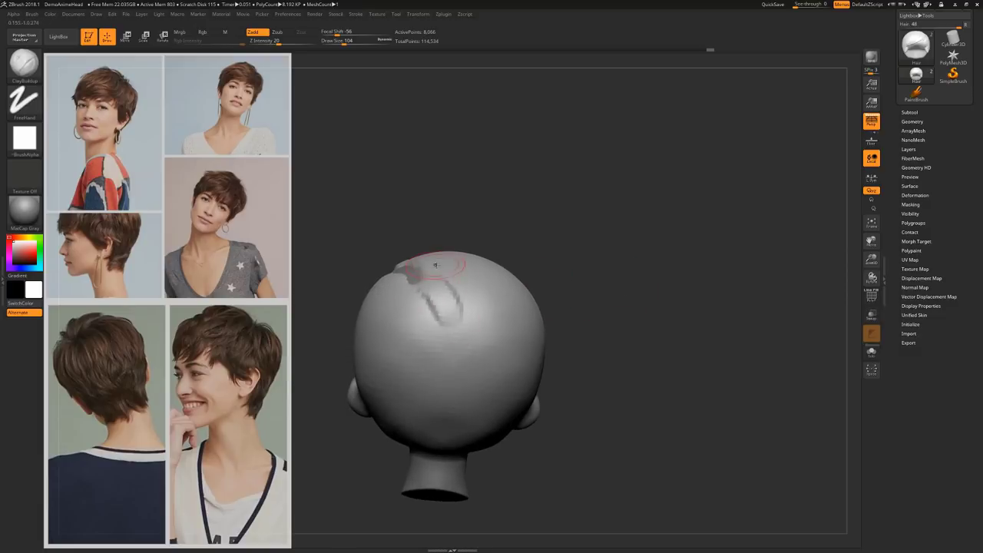
pyautogui.moveTo(396, 295); pyautogui.dragTo(380, 338)
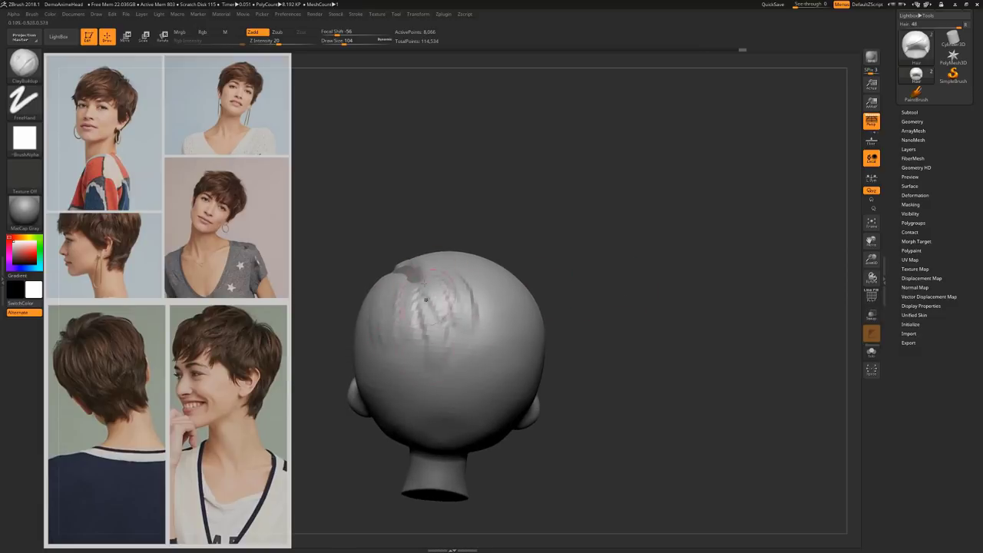
pyautogui.moveTo(584, 279); pyautogui.dragTo(475, 278)
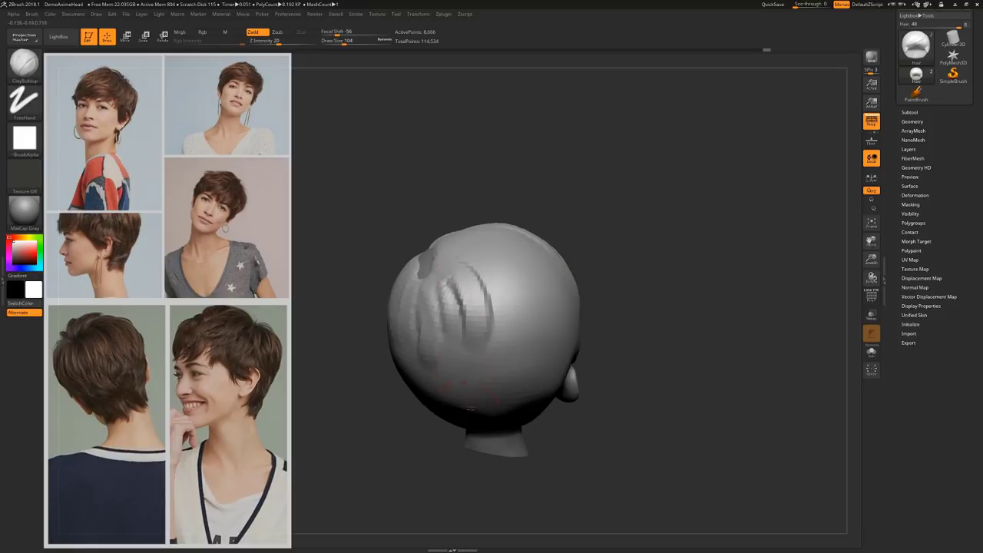
# Remesh the hair with DynaMesh at resolution 80
pyautogui.click(913, 121)
pyautogui.moveTo(626, 301); pyautogui.dragTo(626, 269)
pyautogui.click(911, 288)
pyautogui.click(912, 263)
pyautogui.moveTo(905, 276); pyautogui.dragTo(902, 276)
# Sculpt further strand clumps around the sides and back of the hair down toward the hairline
pyautogui.moveTo(518, 310); pyautogui.dragTo(530, 361)
pyautogui.moveTo(630, 307)
pyautogui.mouseDown()
pyautogui.moveTo(691, 284)
pyautogui.moveTo(652, 330)
pyautogui.mouseUp()
pyautogui.moveTo(592, 361); pyautogui.dragTo(576, 399)
pyautogui.moveTo(707, 330); pyautogui.dragTo(668, 315)
pyautogui.moveTo(595, 337); pyautogui.dragTo(591, 384)
pyautogui.moveTo(721, 307); pyautogui.dragTo(675, 300)
pyautogui.moveTo(596, 330); pyautogui.dragTo(585, 380)
pyautogui.moveTo(730, 278)
pyautogui.mouseDown()
pyautogui.moveTo(678, 276)
pyautogui.moveTo(630, 384)
pyautogui.mouseUp()
pyautogui.moveTo(630, 307)
pyautogui.mouseDown()
pyautogui.moveTo(634, 377)
pyautogui.moveTo(653, 407)
pyautogui.moveTo(645, 331)
pyautogui.mouseUp()
# Pull pointed tufts out of the fringe and side edges of the hair with the SnakeHook brush
pyautogui.press('b')
pyautogui.press('s')
pyautogui.press('h')
pyautogui.moveTo(599, 307)
pyautogui.mouseDown()
pyautogui.moveTo(645, 292)
pyautogui.moveTo(607, 307)
pyautogui.mouseUp()
pyautogui.moveTo(465, 303); pyautogui.dragTo(476, 335)
pyautogui.moveTo(714, 330); pyautogui.dragTo(675, 323)
pyautogui.moveTo(576, 327); pyautogui.dragTo(592, 362)
pyautogui.moveTo(676, 337); pyautogui.dragTo(714, 330)
pyautogui.moveTo(570, 307)
pyautogui.mouseDown()
pyautogui.moveTo(561, 336)
pyautogui.moveTo(553, 288)
pyautogui.moveTo(606, 319)
pyautogui.moveTo(599, 324)
pyautogui.moveTo(706, 347)
pyautogui.moveTo(691, 307)
pyautogui.mouseUp()
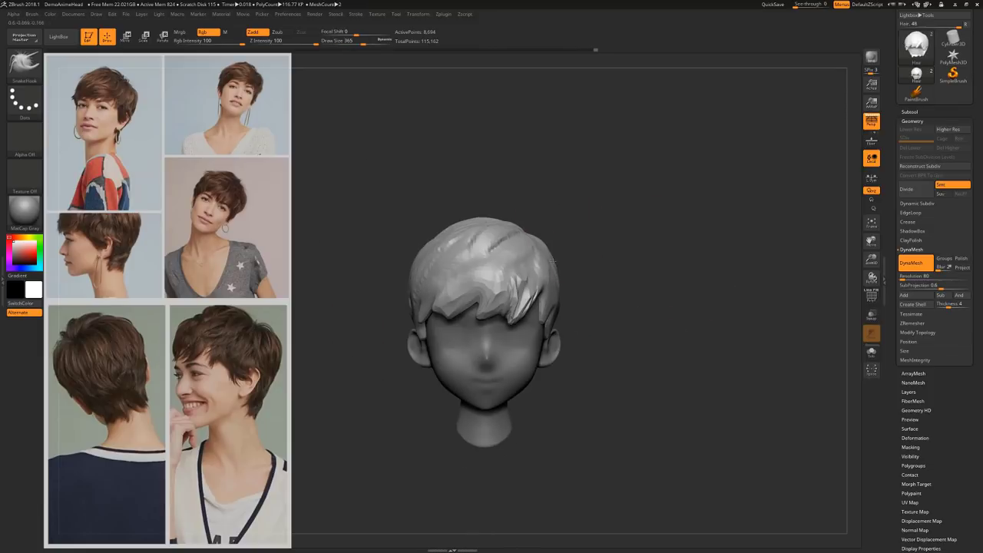
# Stretch the fringe tip beside the temple farther down with SnakeHook, reducing the draw size to 197
pyautogui.moveTo(455, 309); pyautogui.dragTo(449, 327)
pyautogui.moveTo(339, 43); pyautogui.dragTo(348, 43)
pyautogui.moveTo(450, 302); pyautogui.dragTo(443, 329)
pyautogui.moveTo(652, 305); pyautogui.dragTo(583, 296)
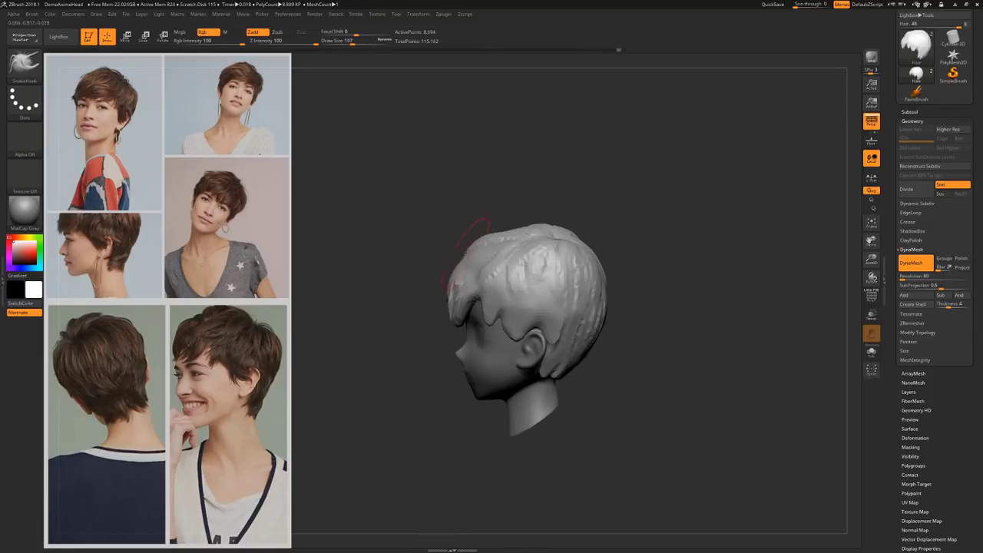
pyautogui.moveTo(471, 290); pyautogui.dragTo(845, 230)
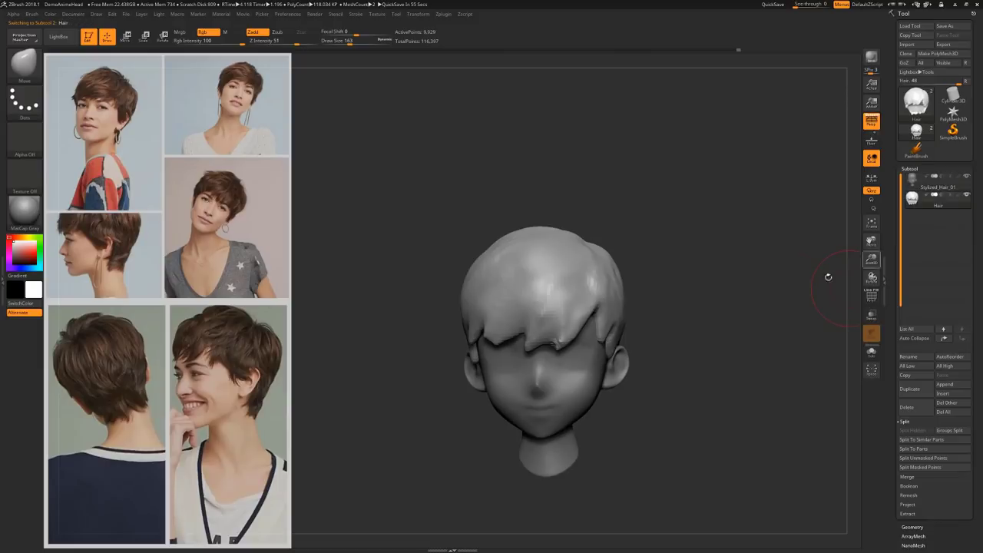
# Switch to the makkon hair curve brush with the flat double strand and set the draw size to 83
pyautogui.press('b')
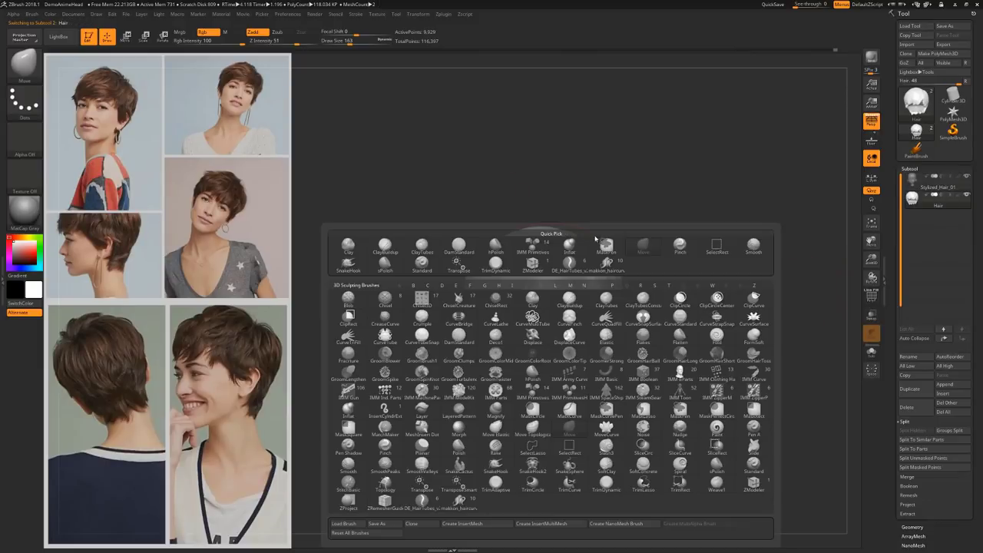
pyautogui.click(614, 264)
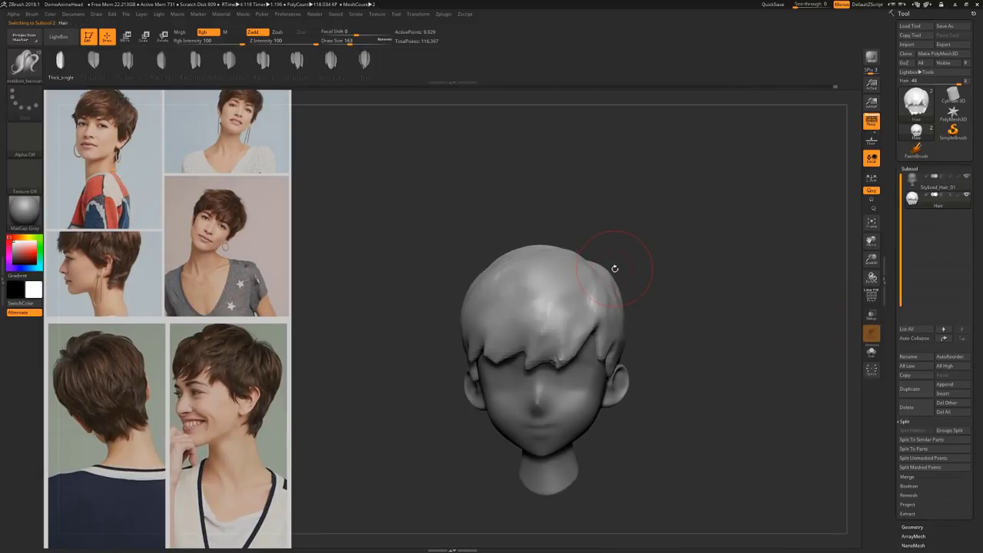
pyautogui.click(229, 60)
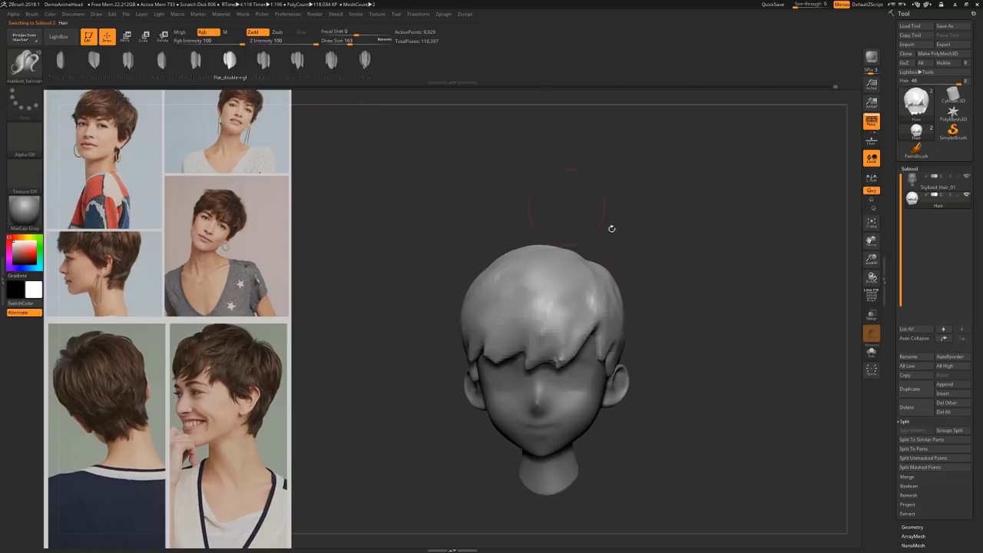
pyautogui.moveTo(714, 295); pyautogui.dragTo(670, 278)
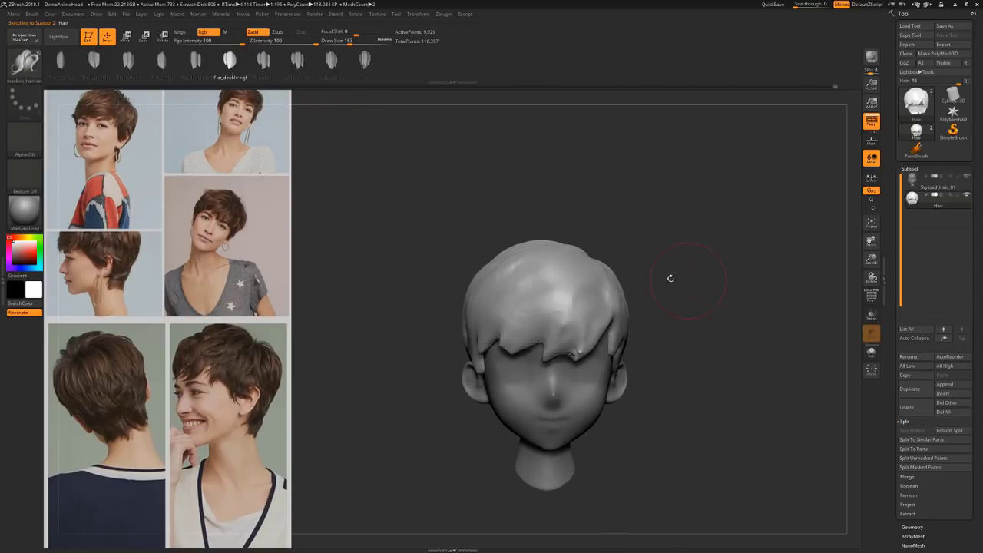
pyautogui.press('s')
# Run a strand from the crown across the fringe and reshape its curve size falloff for a more gradual, wider taper
pyautogui.moveTo(599, 266); pyautogui.dragTo(565, 329)
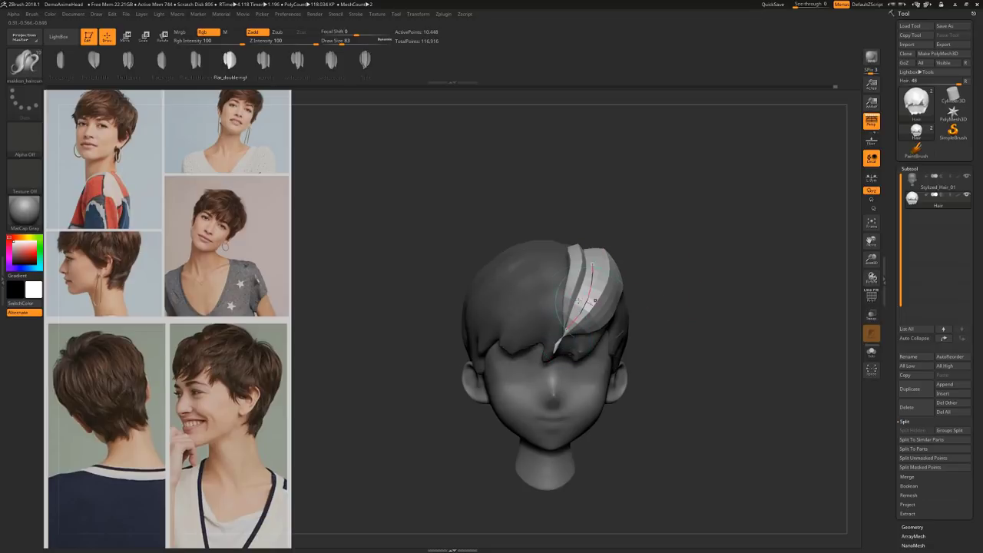
pyautogui.click(356, 15)
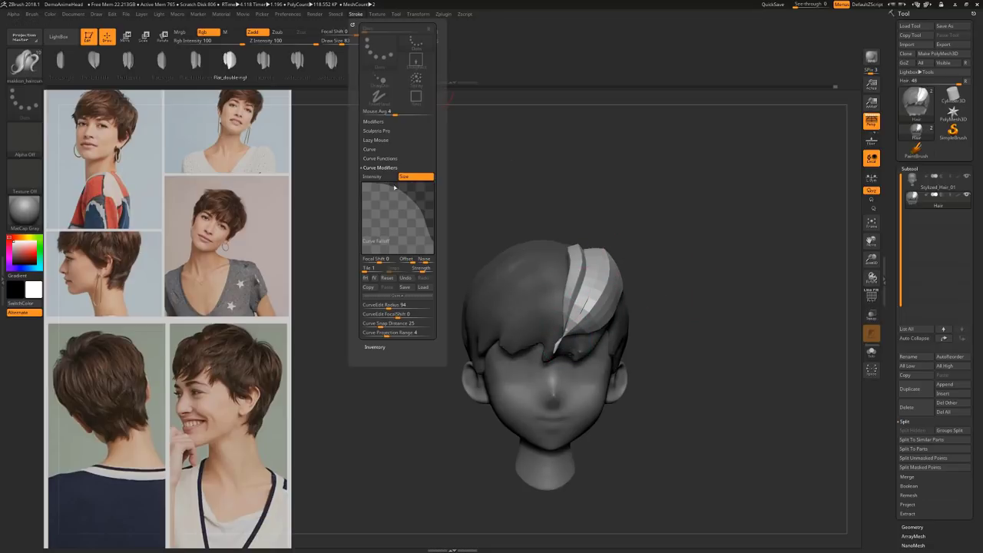
pyautogui.moveTo(420, 210); pyautogui.dragTo(424, 217)
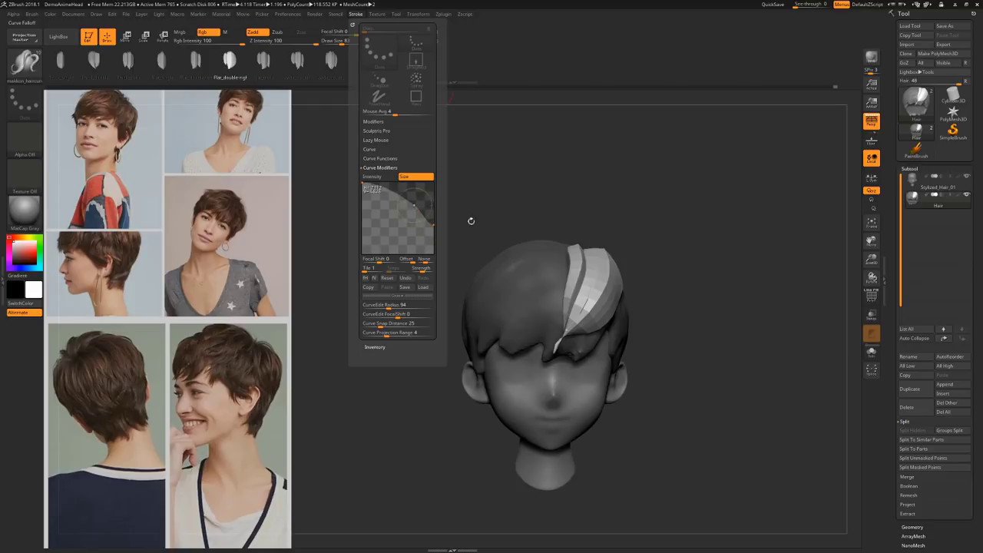
pyautogui.click(589, 302)
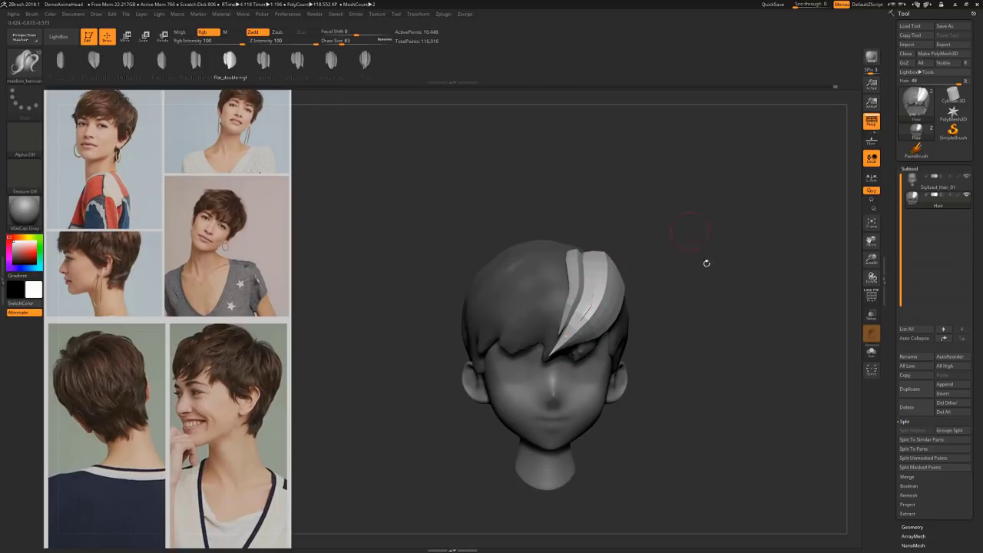
# Try to reshape the fringe strand by its curve, and undo back to the bare base hair
pyautogui.moveTo(689, 249)
pyautogui.mouseDown()
pyautogui.moveTo(651, 261)
pyautogui.moveTo(701, 253)
pyautogui.mouseUp()
pyautogui.moveTo(596, 293); pyautogui.dragTo(675, 236)
pyautogui.hotkey('ctrl', 'z')
pyautogui.hotkey('ctrl', 'z')
pyautogui.hotkey('ctrl', 'z')
pyautogui.hotkey('ctrl', 'z')
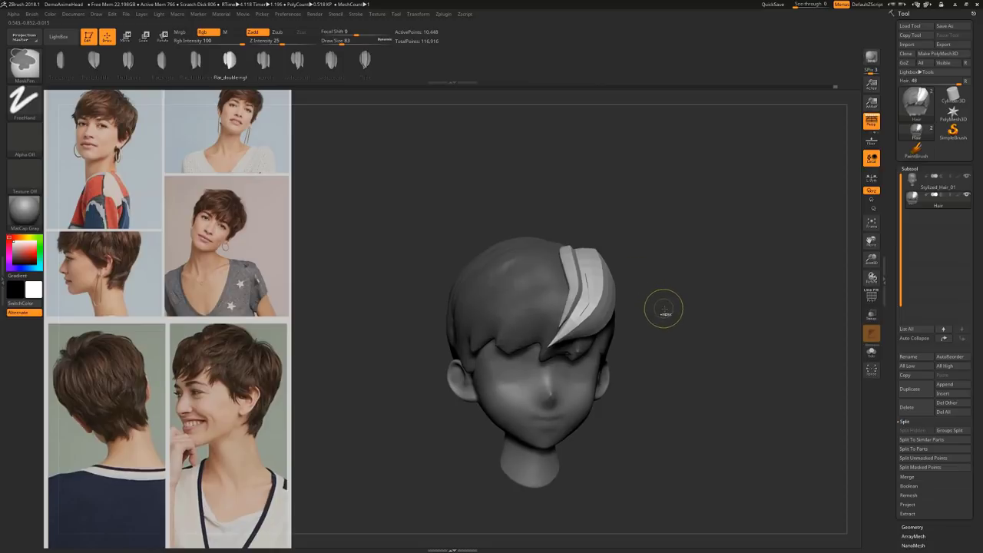
pyautogui.moveTo(678, 299); pyautogui.dragTo(691, 268)
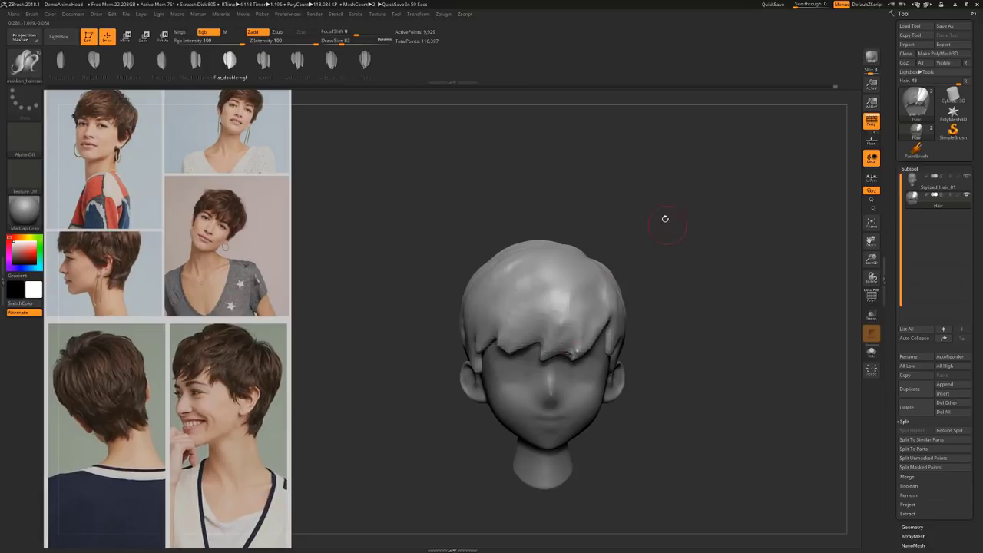
# Set the picker depth to Once Z so strands can extend off the head surface
pyautogui.keyDown('alt'); pyautogui.moveTo(662, 240); pyautogui.dragTo(678, 238); pyautogui.keyUp('alt')
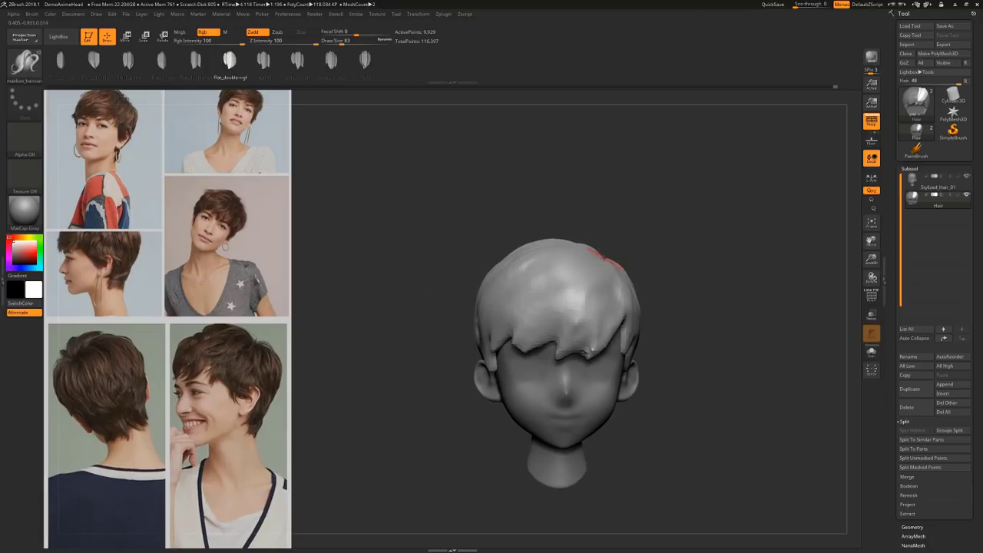
pyautogui.moveTo(693, 254); pyautogui.dragTo(606, 202)
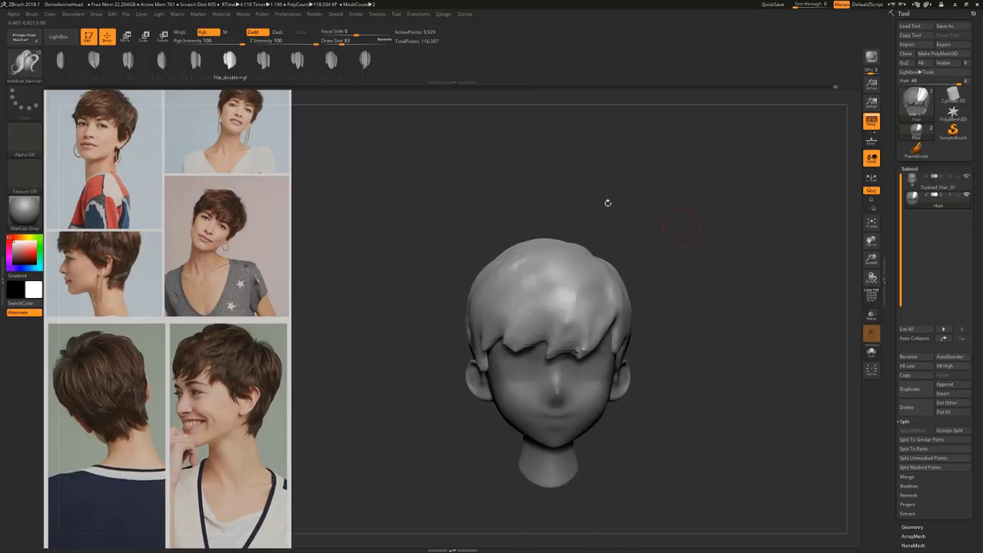
pyautogui.click(356, 15)
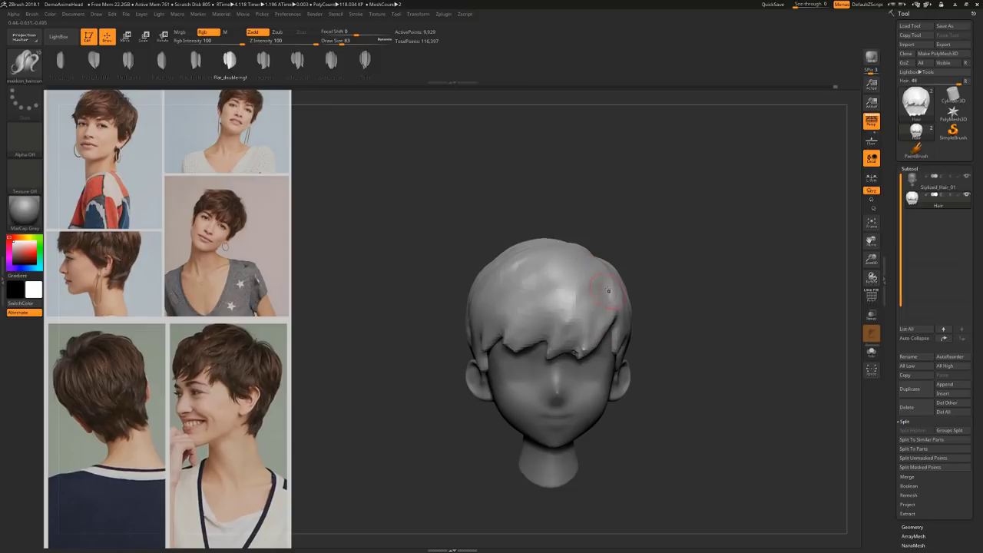
pyautogui.click(261, 17)
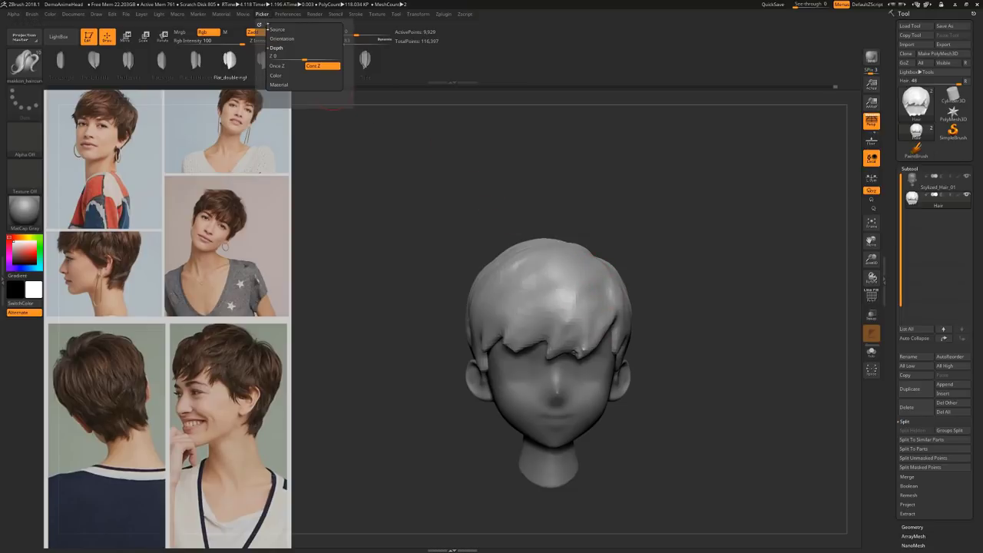
pyautogui.click(291, 67)
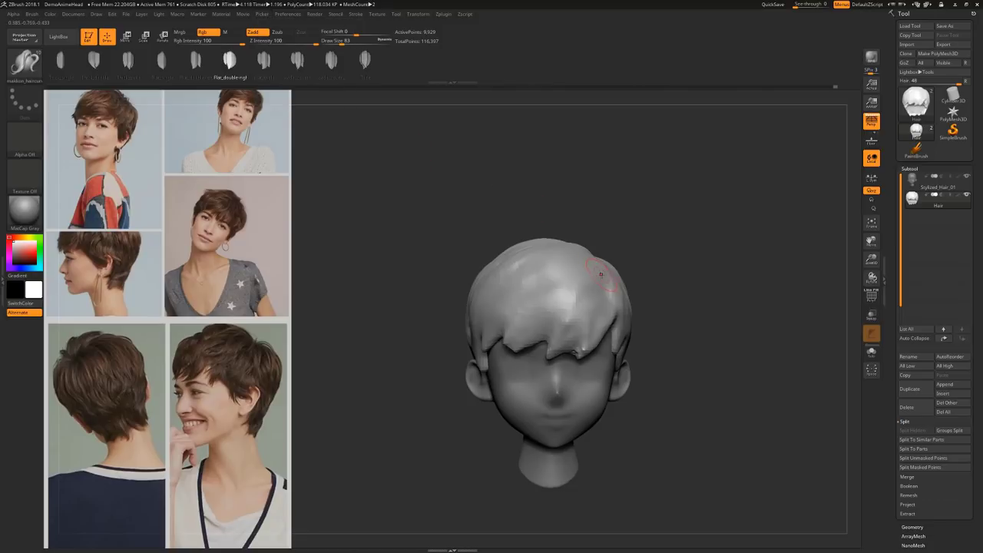
# Create a long strand reaching straight out sideways from the side of the hair, refine its curve, and place the transform gizmo at its tip
pyautogui.keyDown('alt'); pyautogui.moveTo(600, 273); pyautogui.dragTo(623, 277, button='right'); pyautogui.keyUp('alt')
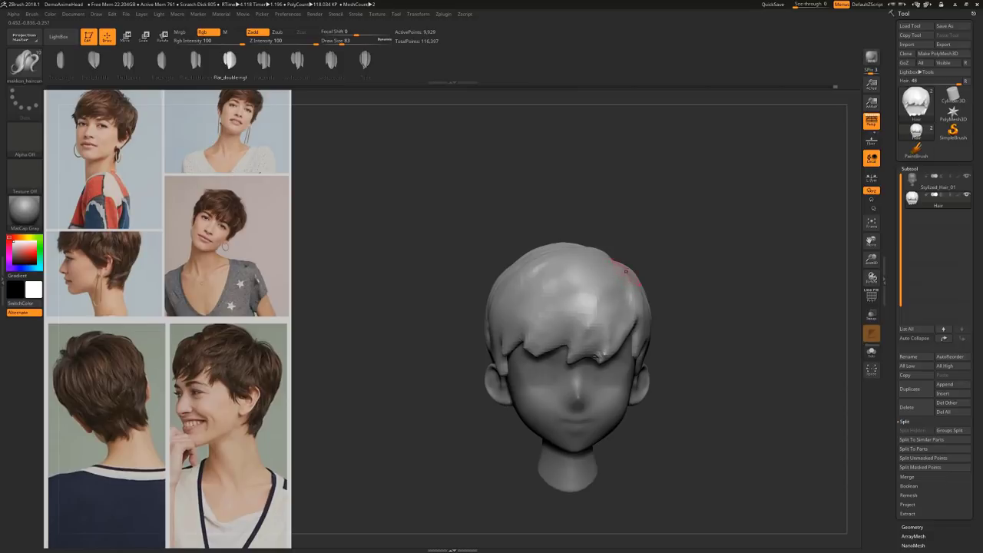
pyautogui.keyDown('alt'); pyautogui.moveTo(717, 266); pyautogui.dragTo(701, 267); pyautogui.keyUp('alt')
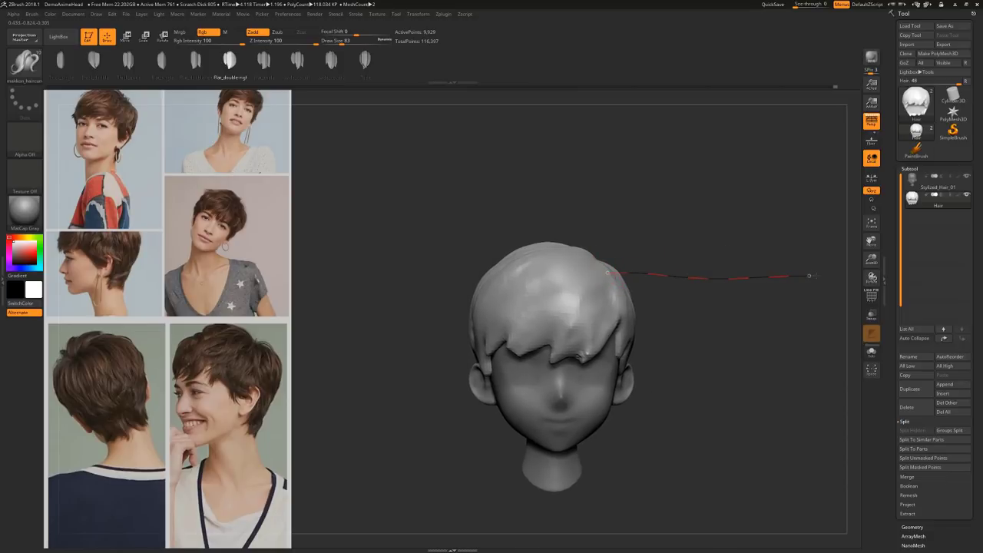
pyautogui.moveTo(808, 275); pyautogui.dragTo(833, 276)
pyautogui.keyDown('alt'); pyautogui.moveTo(815, 317); pyautogui.dragTo(752, 308, button='right'); pyautogui.keyUp('alt')
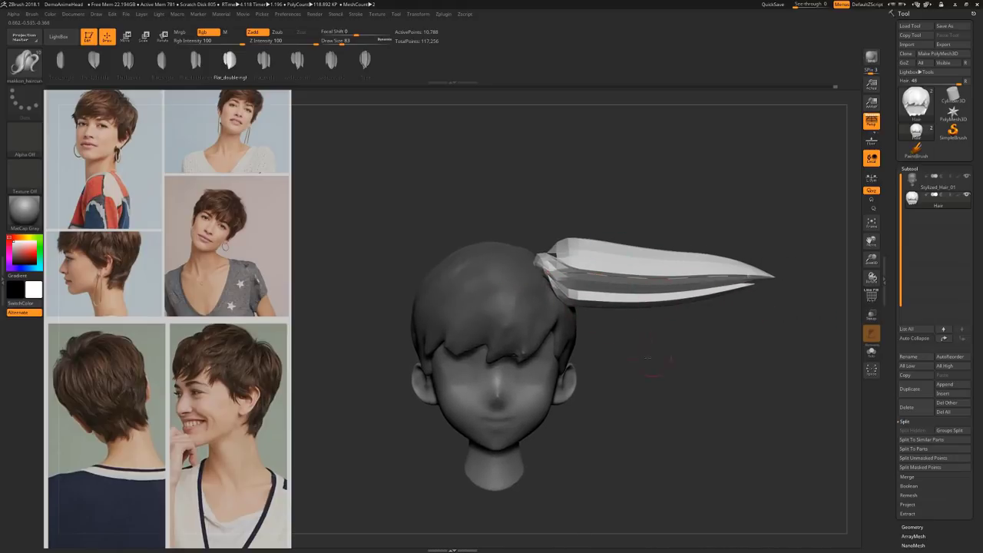
pyautogui.moveTo(653, 359); pyautogui.dragTo(629, 348, button='right')
pyautogui.moveTo(699, 340)
pyautogui.mouseDown(button='right')
pyautogui.moveTo(683, 322)
pyautogui.moveTo(753, 271)
pyautogui.mouseUp(button='right')
pyautogui.press('[')
pyautogui.moveTo(751, 274); pyautogui.dragTo(757, 276)
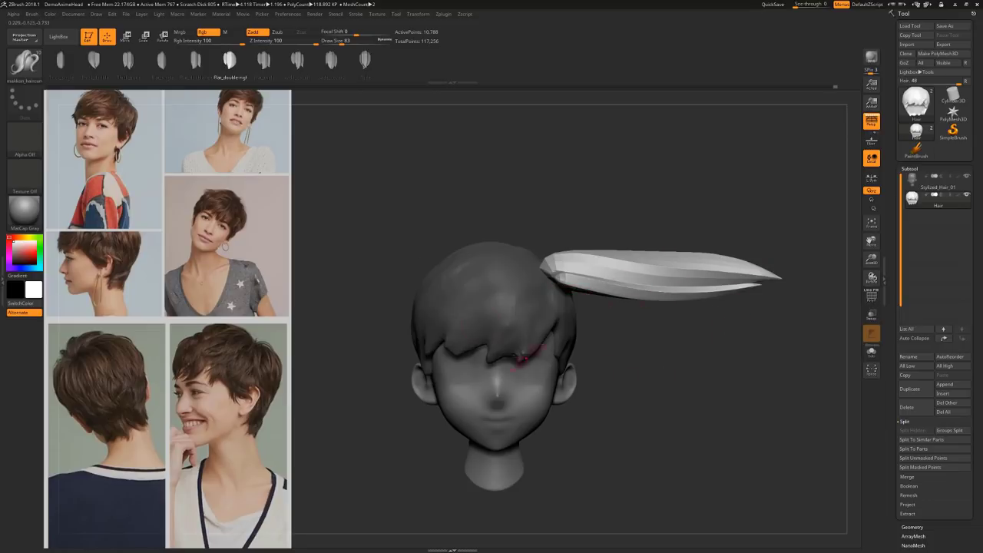
pyautogui.press('w')
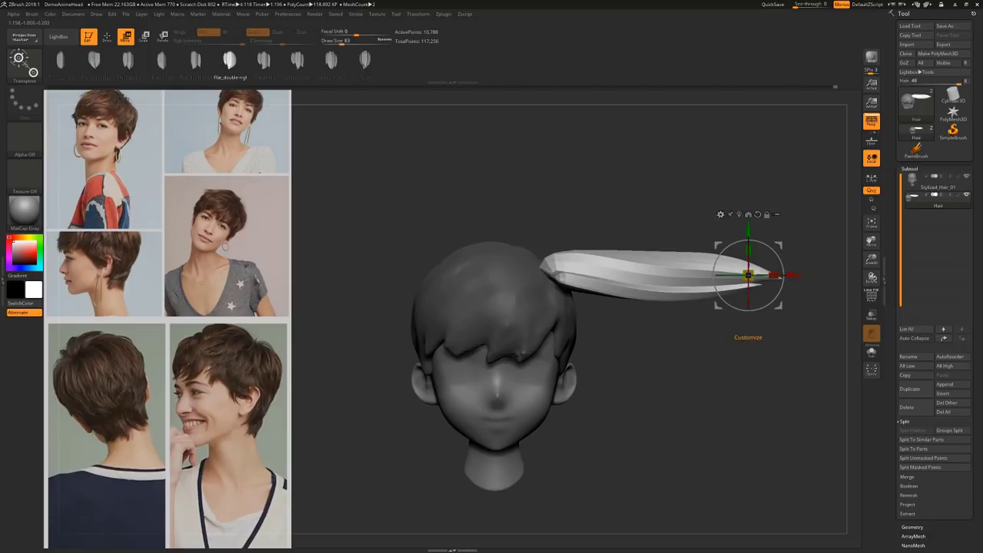
pyautogui.click(721, 215)
pyautogui.click(747, 222)
pyautogui.hotkey('ctrl', 'z')
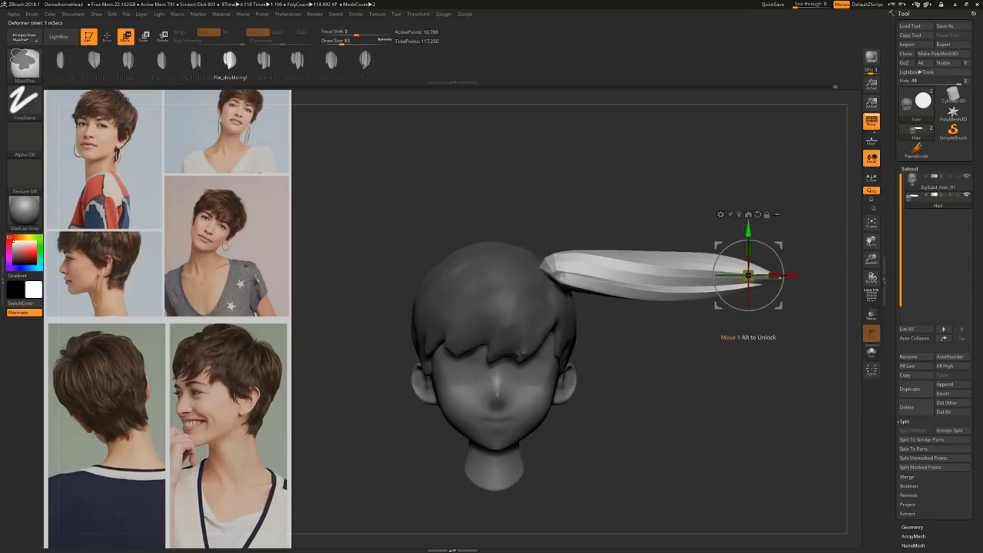
# Apply the Bend Curve deformer to the outstretched strand, giving it a middle control point
pyautogui.click(720, 214)
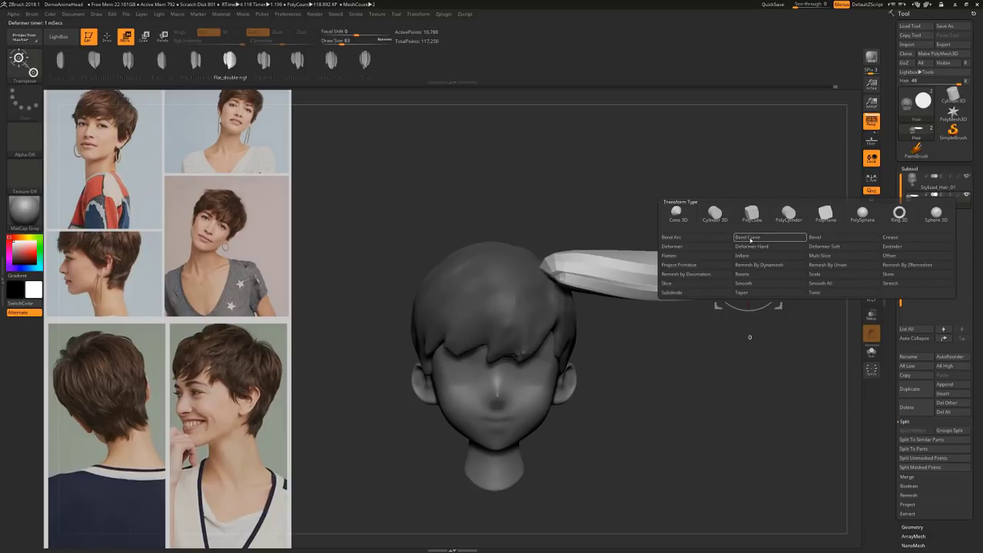
pyautogui.click(749, 237)
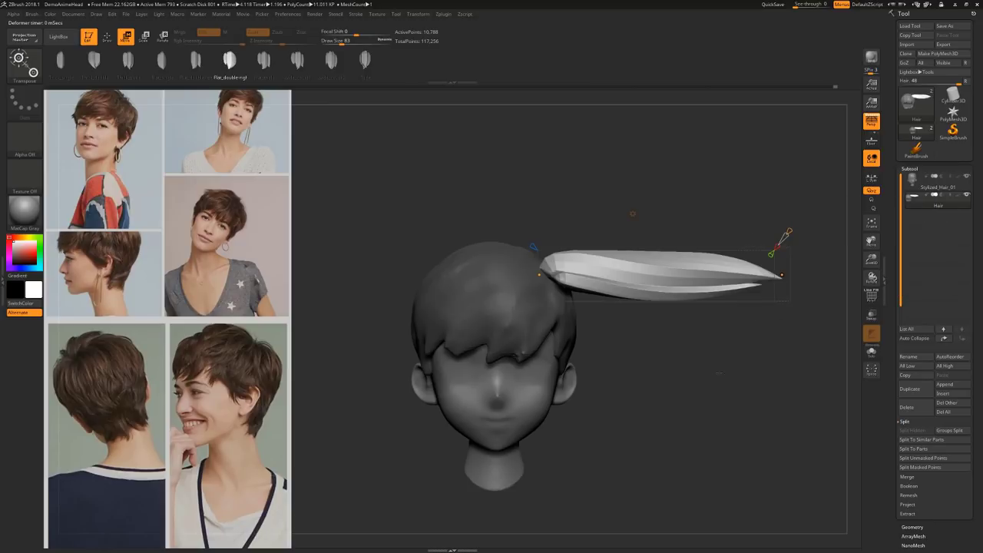
pyautogui.moveTo(690, 343); pyautogui.dragTo(687, 434)
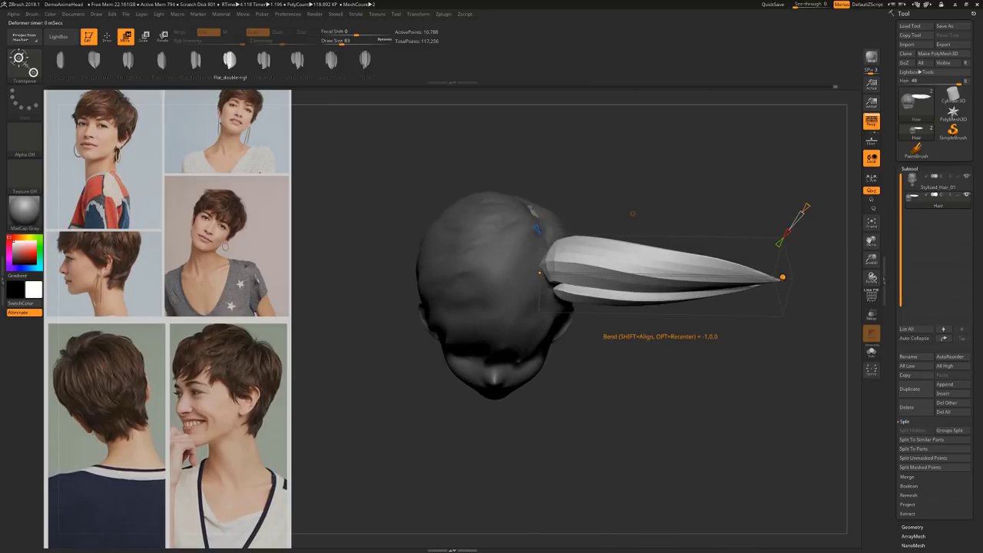
pyautogui.moveTo(670, 420); pyautogui.dragTo(619, 414)
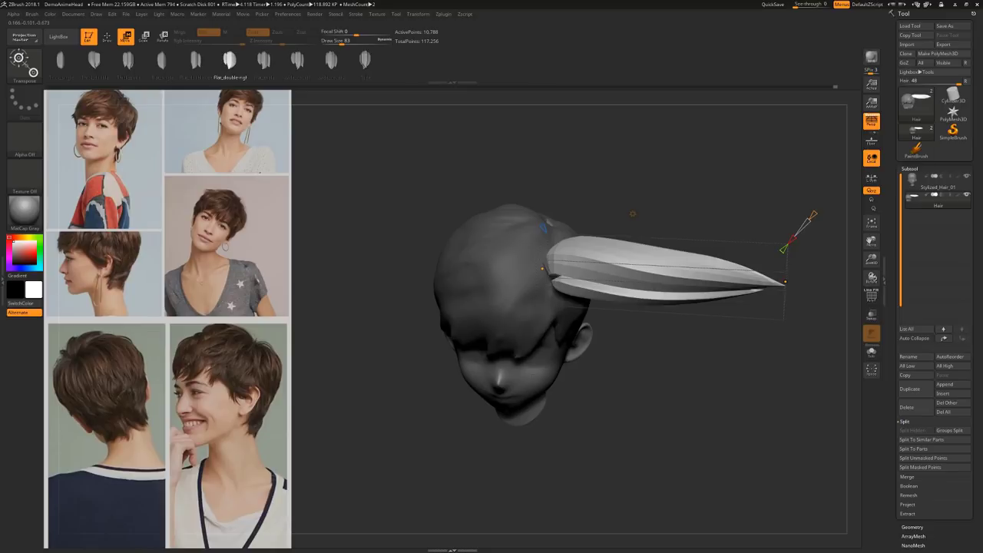
pyautogui.keyDown('alt'); pyautogui.moveTo(719, 376); pyautogui.dragTo(704, 383); pyautogui.keyUp('alt')
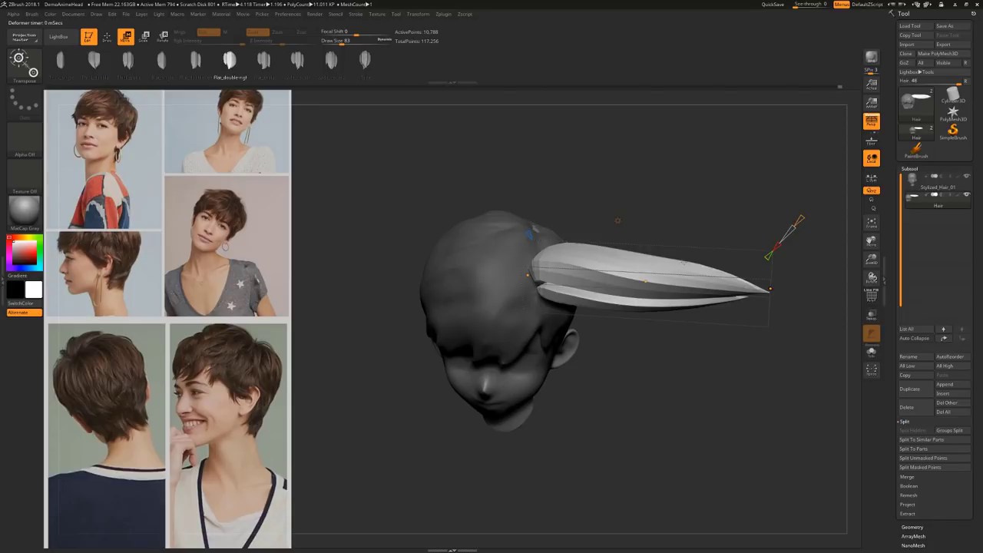
pyautogui.moveTo(704, 407)
pyautogui.mouseDown()
pyautogui.moveTo(697, 383)
pyautogui.moveTo(694, 392)
pyautogui.mouseUp()
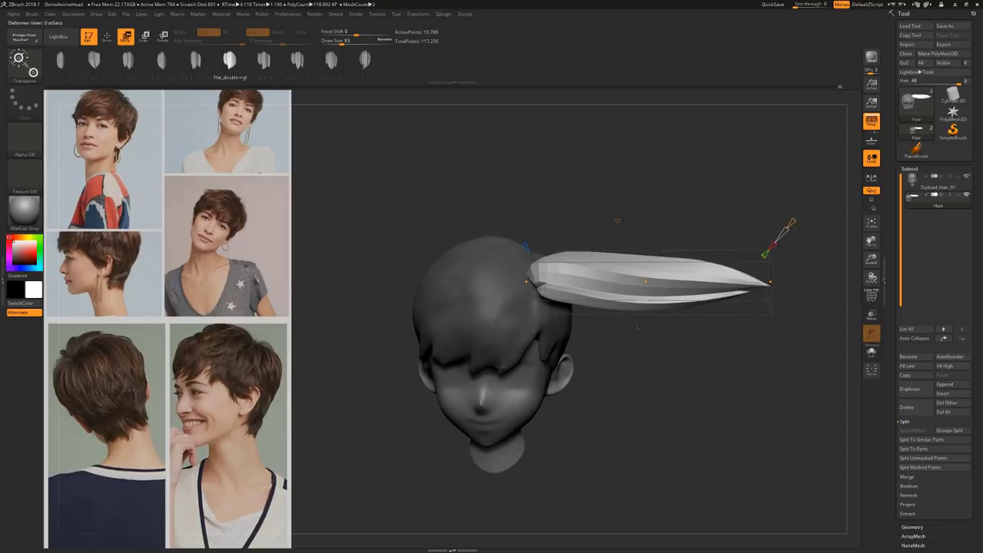
pyautogui.moveTo(639, 327); pyautogui.dragTo(669, 342)
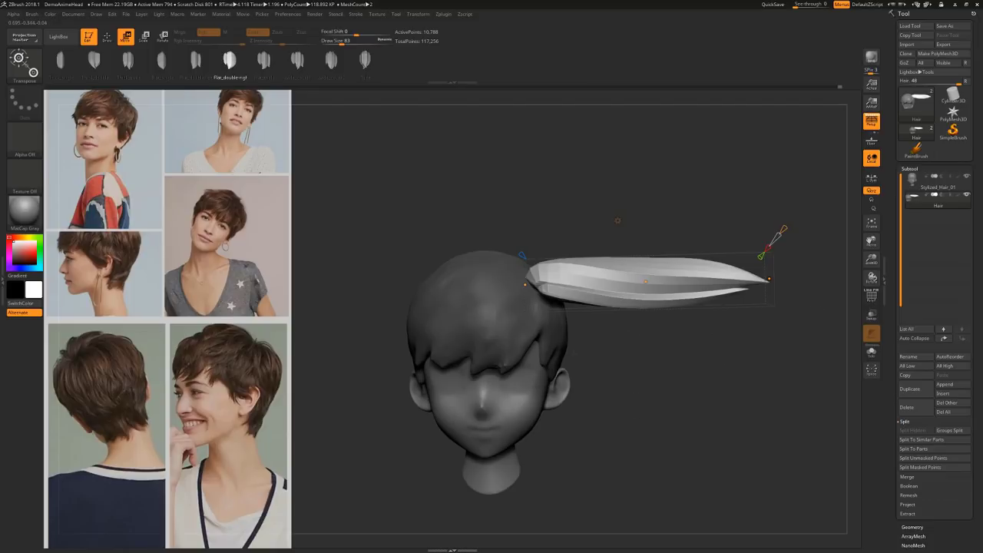
pyautogui.moveTo(520, 336); pyautogui.dragTo(672, 313)
# Try the Bend Curve deformer's Y and Z axes, and return it to axis 1 (X)
pyautogui.moveTo(775, 247)
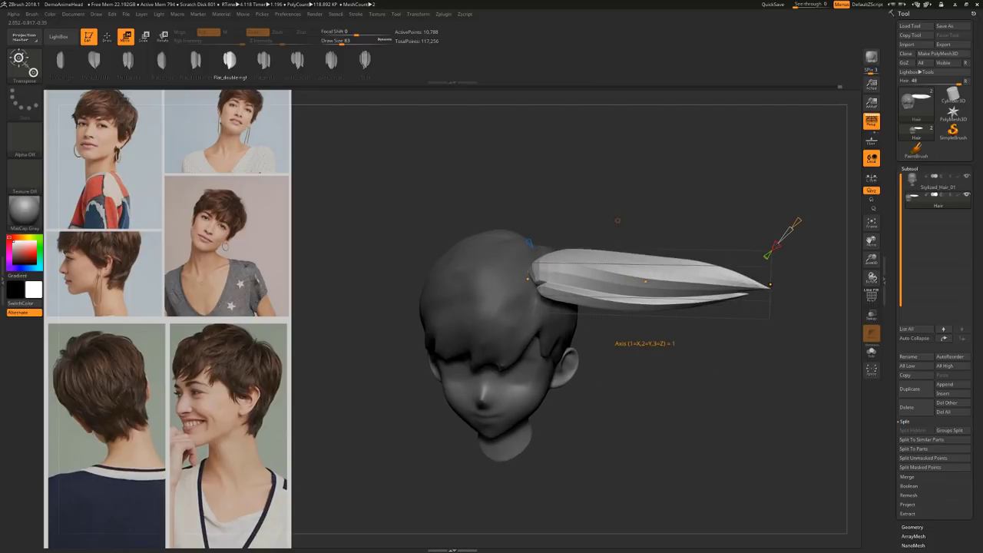
pyautogui.press('1')
pyautogui.press('2')
pyautogui.press('3')
pyautogui.press('1')
pyautogui.press('3')
pyautogui.press('1')
pyautogui.keyDown('shift'); pyautogui.moveTo(706, 363); pyautogui.dragTo(735, 365); pyautogui.keyUp('shift')
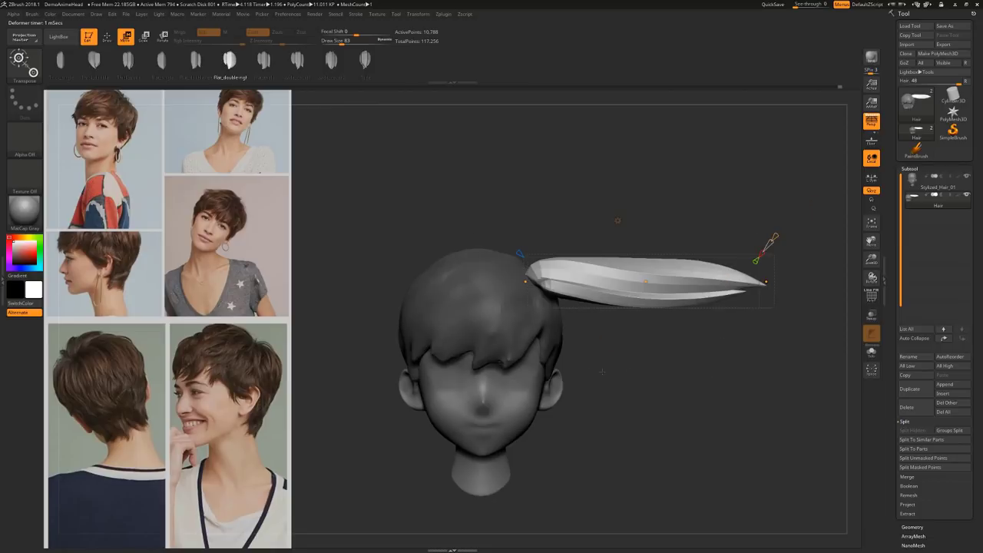
# Bend the strand down beside the face by repositioning its tip and middle control points
pyautogui.keyDown('alt'); pyautogui.moveTo(602, 371); pyautogui.dragTo(633, 343); pyautogui.keyUp('alt')
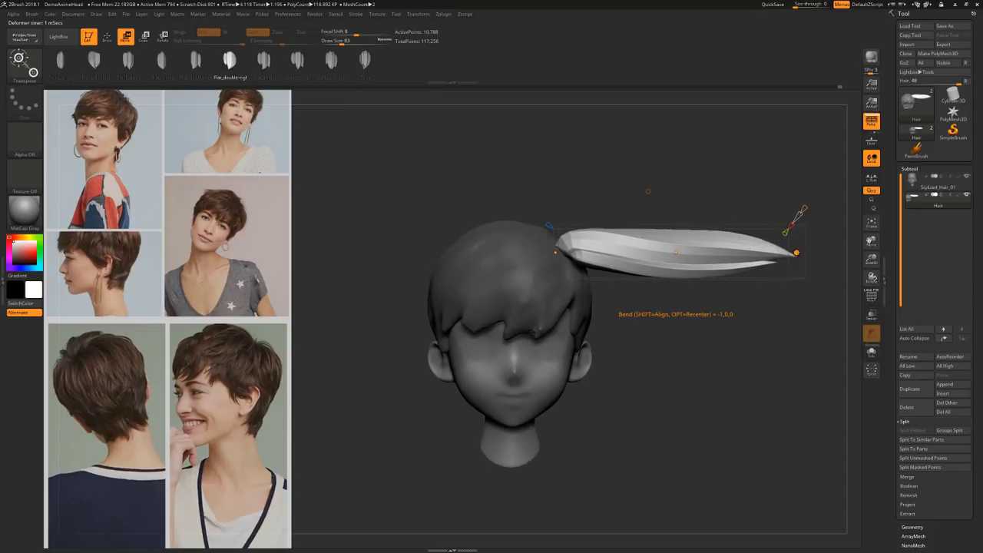
pyautogui.moveTo(797, 252); pyautogui.dragTo(585, 417)
pyautogui.moveTo(624, 294); pyautogui.dragTo(604, 305)
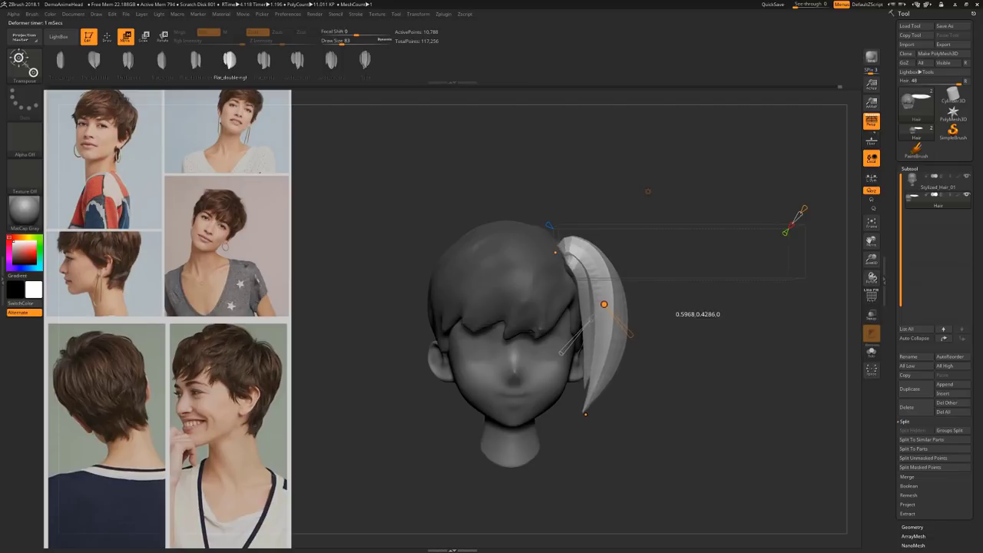
pyautogui.moveTo(657, 420); pyautogui.dragTo(753, 409)
pyautogui.moveTo(580, 285); pyautogui.dragTo(556, 287)
pyautogui.moveTo(586, 324); pyautogui.dragTo(546, 356)
pyautogui.moveTo(758, 302); pyautogui.dragTo(759, 365)
pyautogui.keyDown('alt'); pyautogui.moveTo(759, 366); pyautogui.dragTo(707, 318); pyautogui.keyUp('alt')
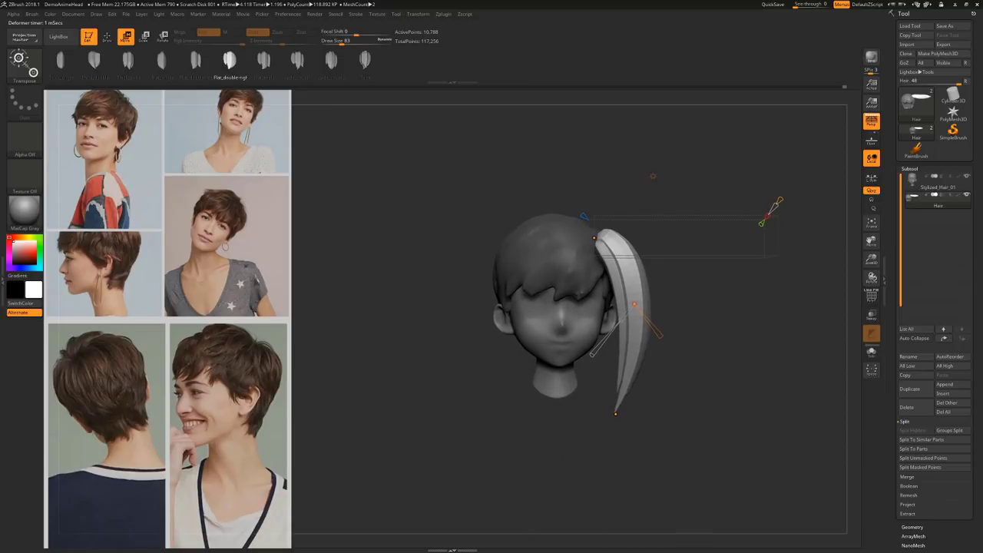
# Narrow the outstretched strand towards its tip by adjusting the Bend Curve's tip control point
pyautogui.click(615, 414)
pyautogui.moveTo(672, 385); pyautogui.dragTo(664, 395)
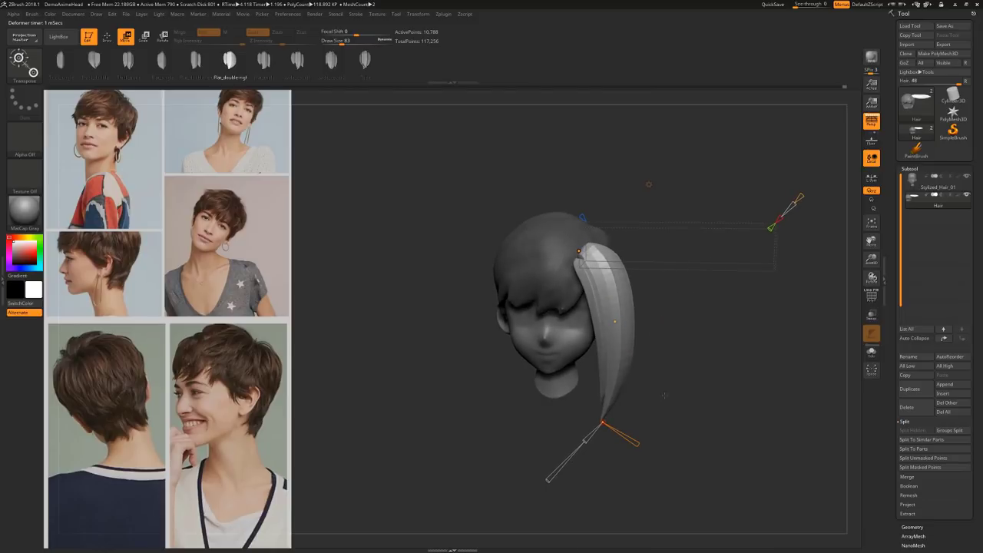
pyautogui.moveTo(547, 480)
pyautogui.click(614, 322)
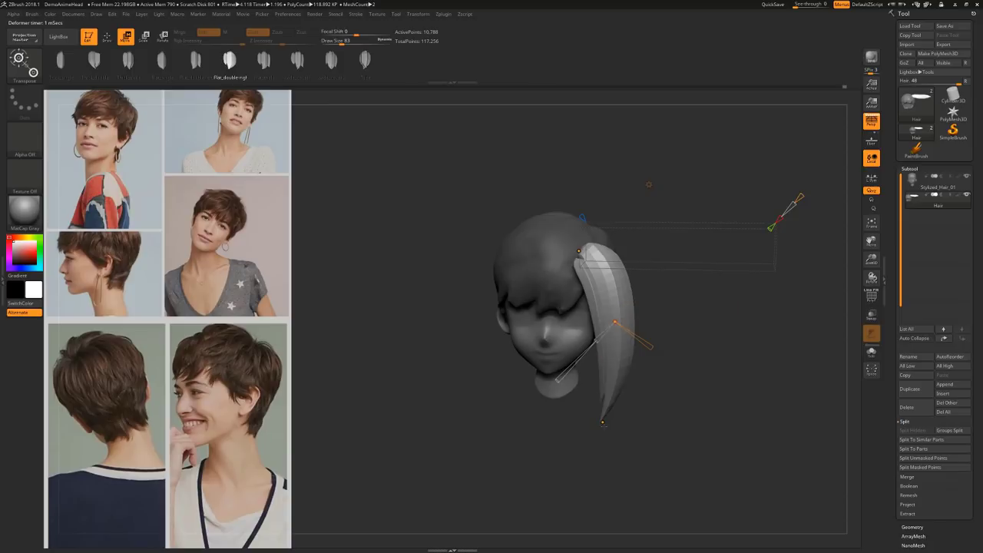
pyautogui.click(603, 423)
pyautogui.moveTo(691, 362); pyautogui.dragTo(700, 346)
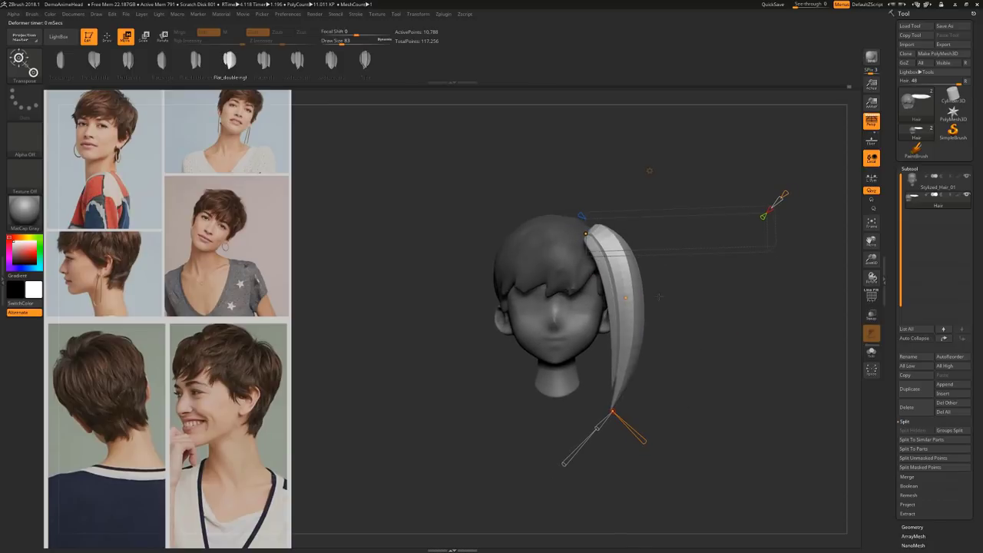
pyautogui.moveTo(637, 435)
pyautogui.moveTo(637, 435); pyautogui.dragTo(619, 415)
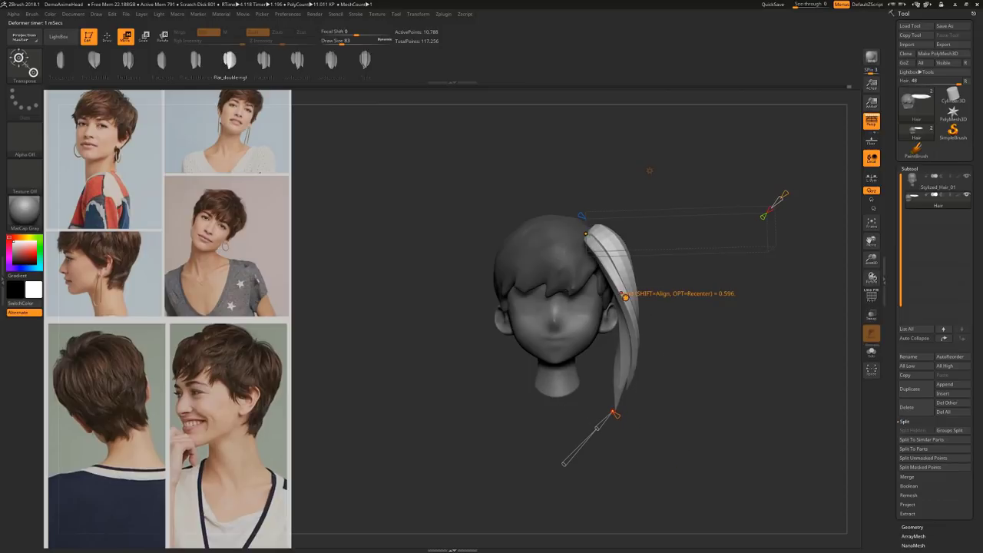
# Refine the strand at its middle control point, move its root onto the top of the hair, and raise the middle point
pyautogui.click(627, 296)
pyautogui.moveTo(650, 322)
pyautogui.mouseDown()
pyautogui.moveTo(639, 313)
pyautogui.moveTo(697, 368)
pyautogui.moveTo(656, 315)
pyautogui.mouseUp()
pyautogui.moveTo(657, 316); pyautogui.dragTo(655, 314)
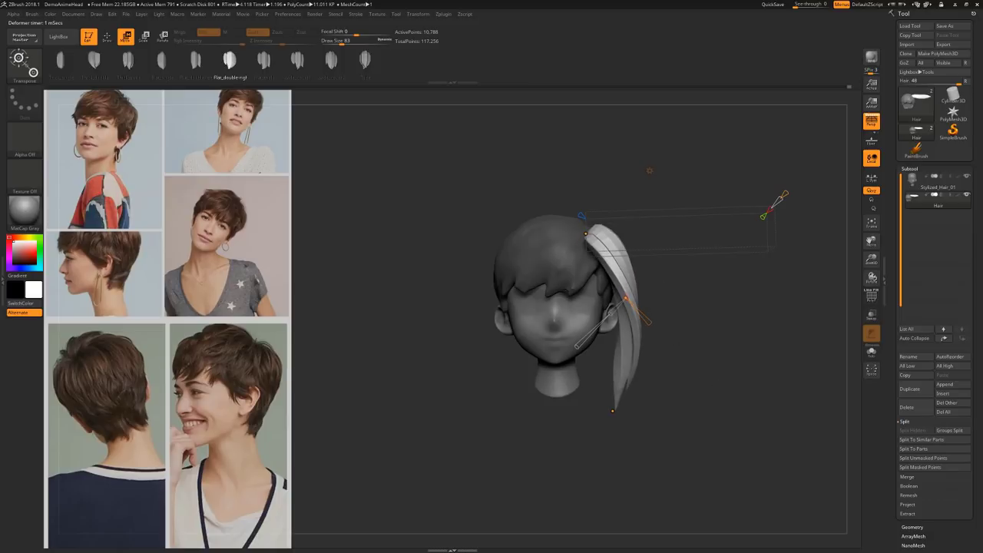
pyautogui.moveTo(615, 264); pyautogui.dragTo(614, 277)
pyautogui.moveTo(585, 234); pyautogui.dragTo(559, 242)
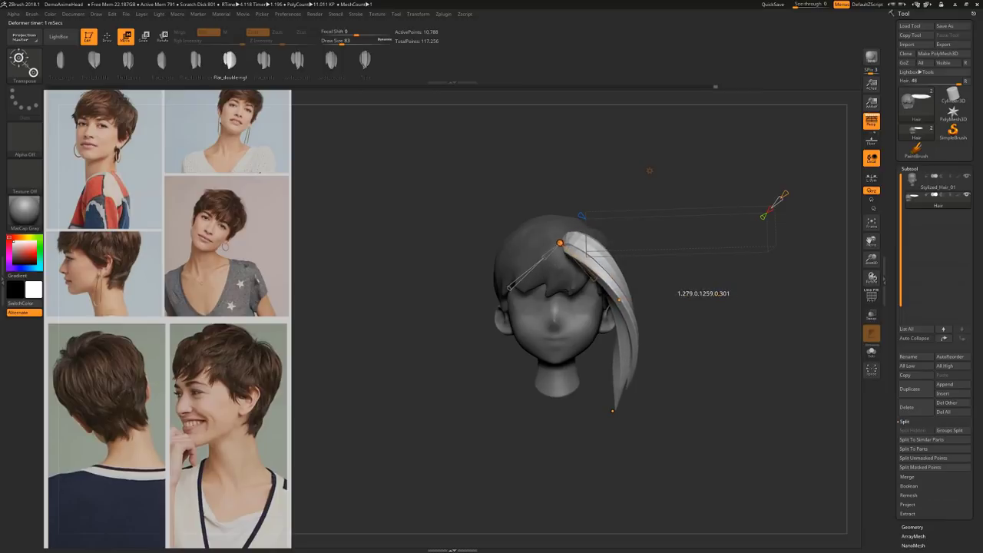
pyautogui.moveTo(624, 298); pyautogui.dragTo(625, 274)
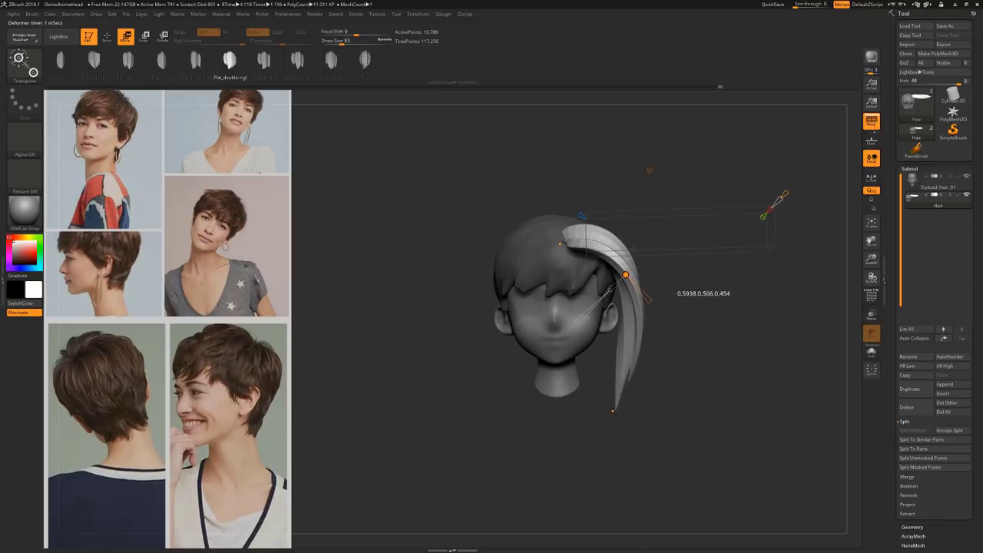
# Swing the strand's tip in towards the neck and fine-tune the strand's shape at its middle and tip control points
pyautogui.moveTo(613, 411); pyautogui.dragTo(582, 410)
pyautogui.moveTo(695, 358); pyautogui.dragTo(565, 345)
pyautogui.moveTo(509, 410); pyautogui.dragTo(599, 415)
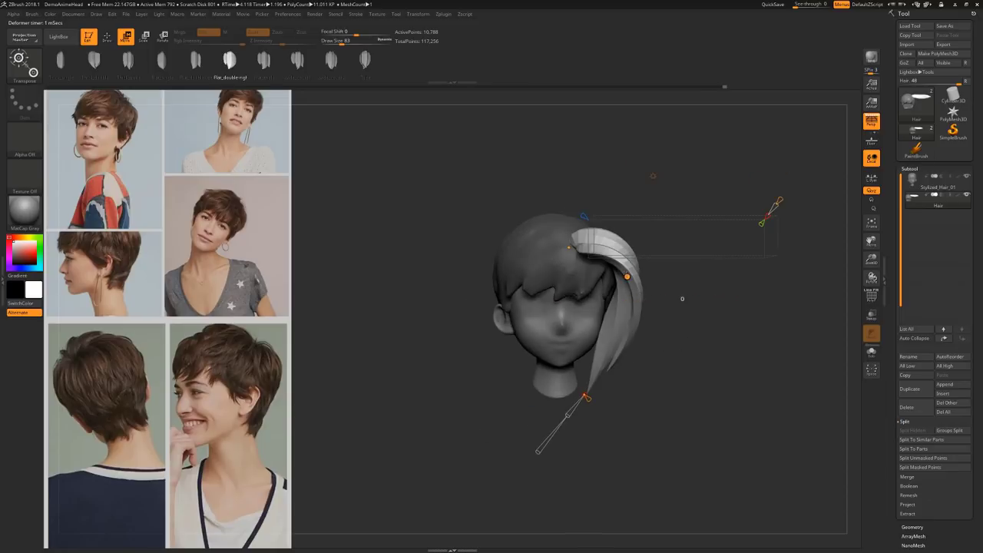
pyautogui.moveTo(627, 276); pyautogui.dragTo(617, 288)
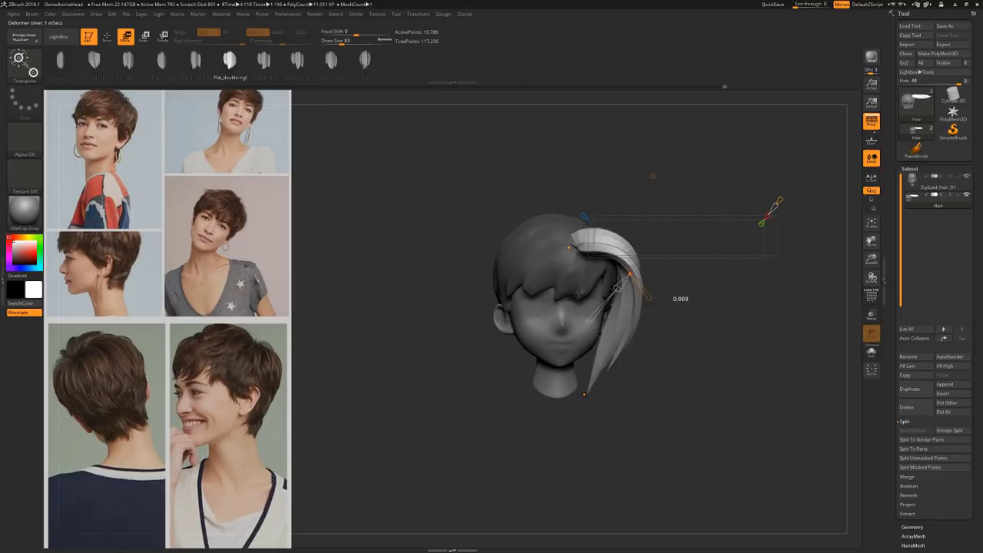
pyautogui.moveTo(589, 321)
pyautogui.mouseDown()
pyautogui.moveTo(614, 292)
pyautogui.moveTo(593, 316)
pyautogui.mouseUp()
pyautogui.moveTo(584, 396)
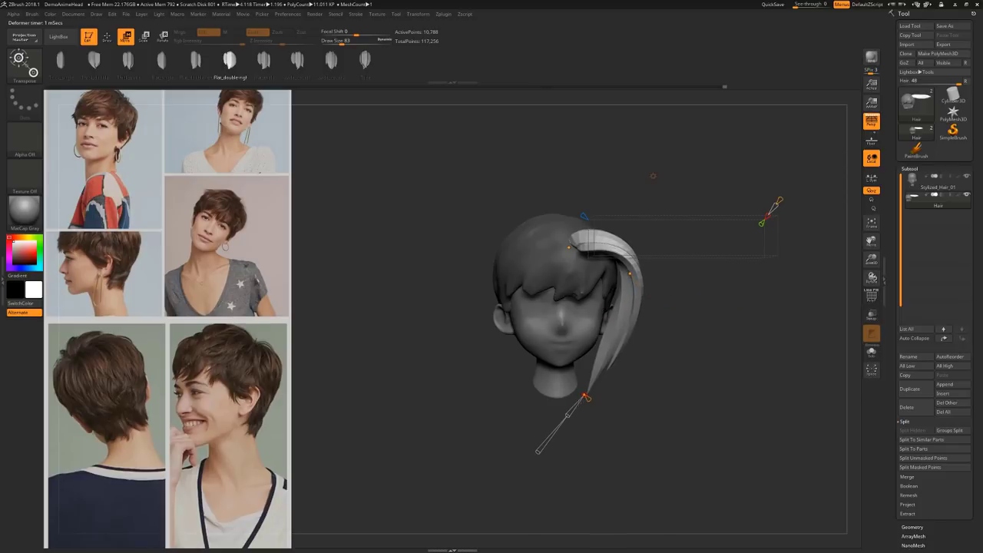
pyautogui.moveTo(538, 450); pyautogui.dragTo(554, 430)
# Thin the strand's lower end from the side view and bring its tip and middle control points closer to the face
pyautogui.moveTo(710, 326); pyautogui.dragTo(576, 319)
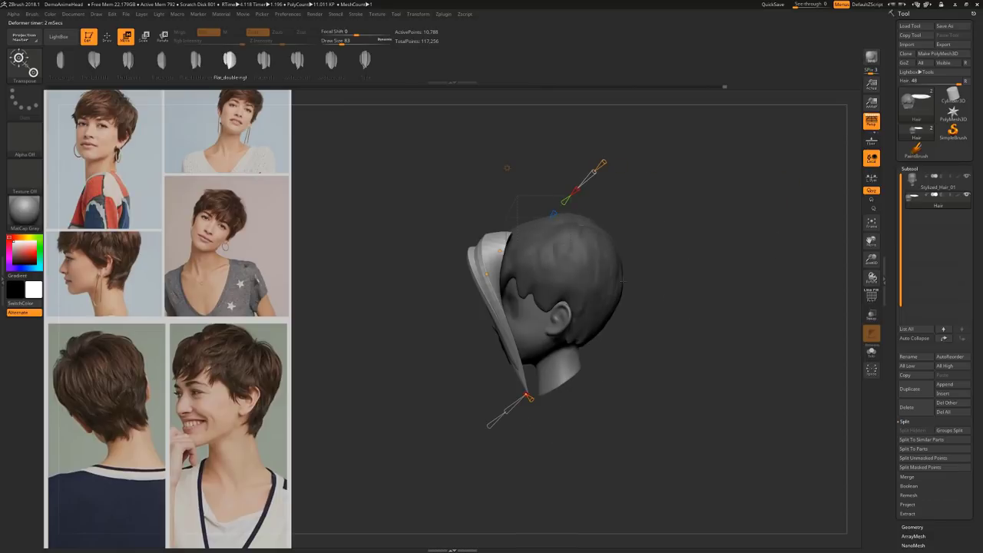
pyautogui.moveTo(490, 425); pyautogui.dragTo(446, 314)
pyautogui.moveTo(526, 394); pyautogui.dragTo(515, 388)
pyautogui.moveTo(478, 277); pyautogui.dragTo(483, 274)
pyautogui.moveTo(647, 274); pyautogui.dragTo(733, 270)
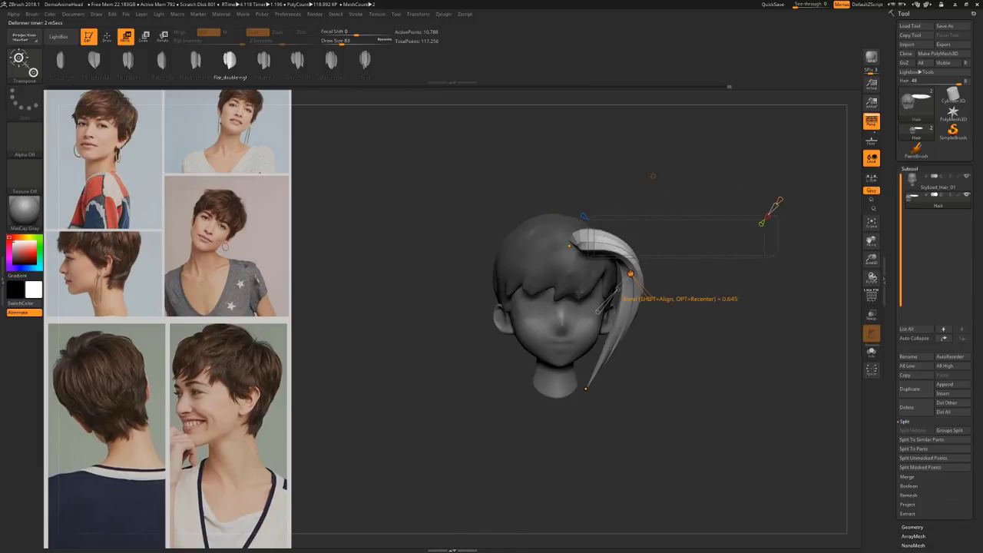
pyautogui.moveTo(630, 274); pyautogui.dragTo(623, 269)
pyautogui.moveTo(586, 389); pyautogui.dragTo(574, 388)
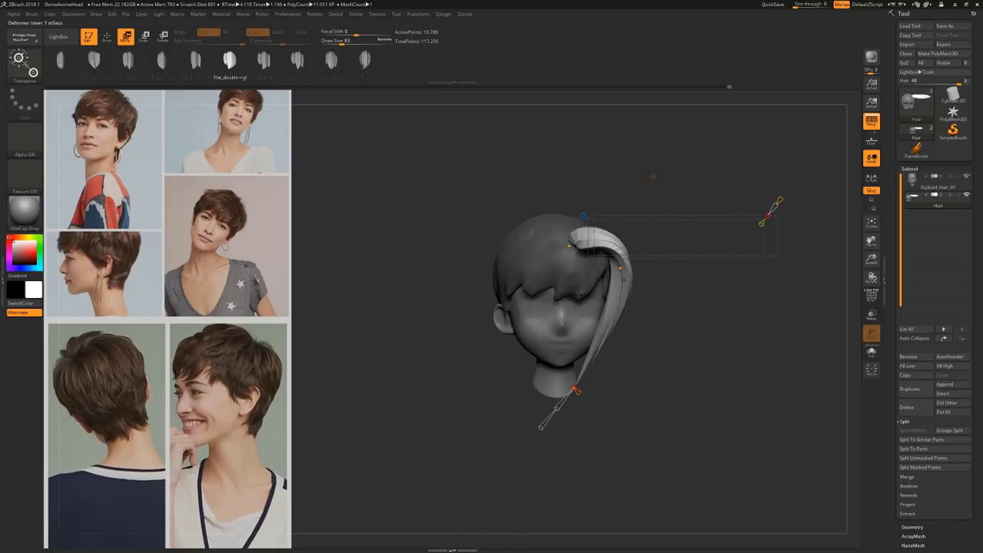
pyautogui.moveTo(623, 268); pyautogui.dragTo(621, 269)
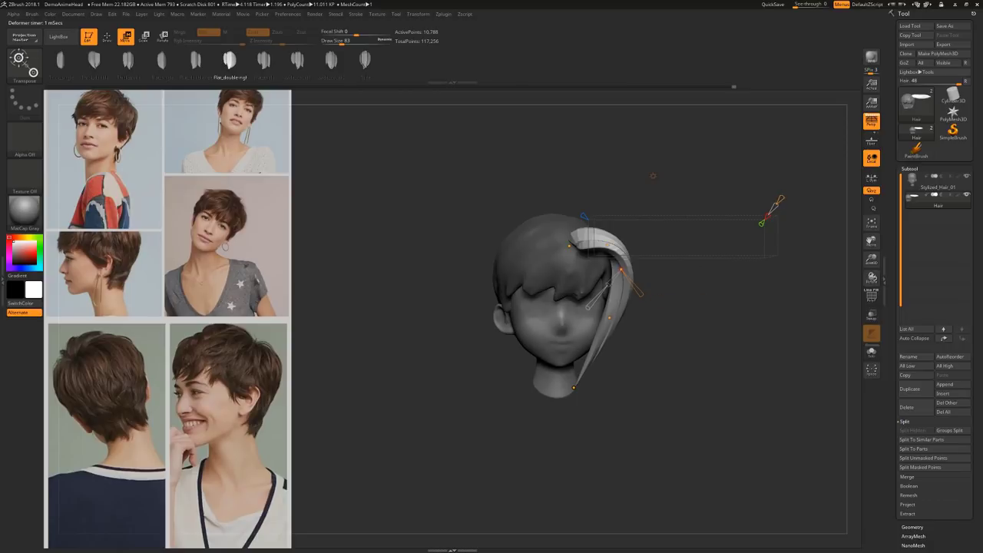
# Round out and lengthen the strand's lower half using an extra Bend Curve control point, and accept the deformation
pyautogui.moveTo(609, 318); pyautogui.dragTo(613, 341)
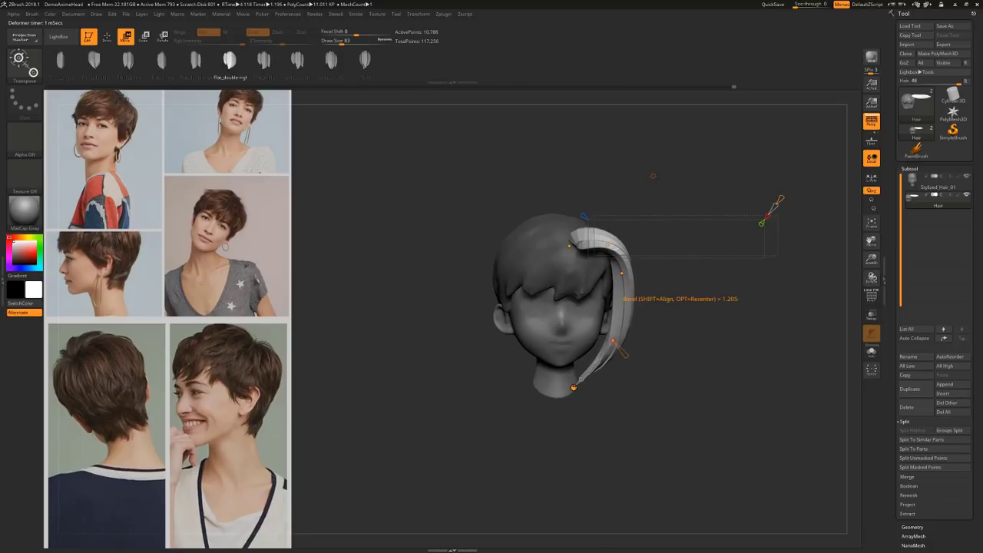
pyautogui.moveTo(574, 387); pyautogui.dragTo(573, 408)
pyautogui.moveTo(613, 342); pyautogui.dragTo(638, 376)
pyautogui.moveTo(622, 275); pyautogui.dragTo(632, 280)
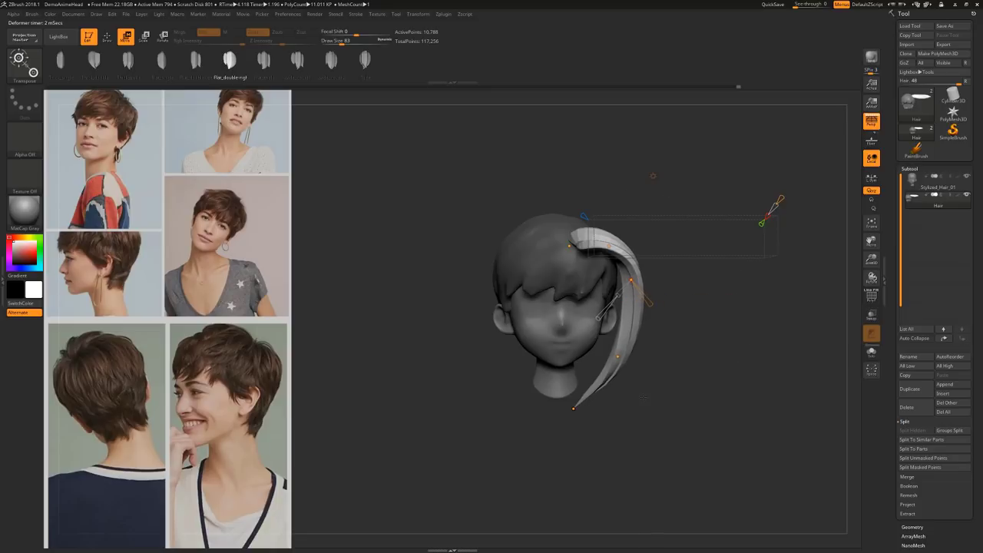
pyautogui.moveTo(650, 404); pyautogui.dragTo(649, 398)
pyautogui.click(617, 354)
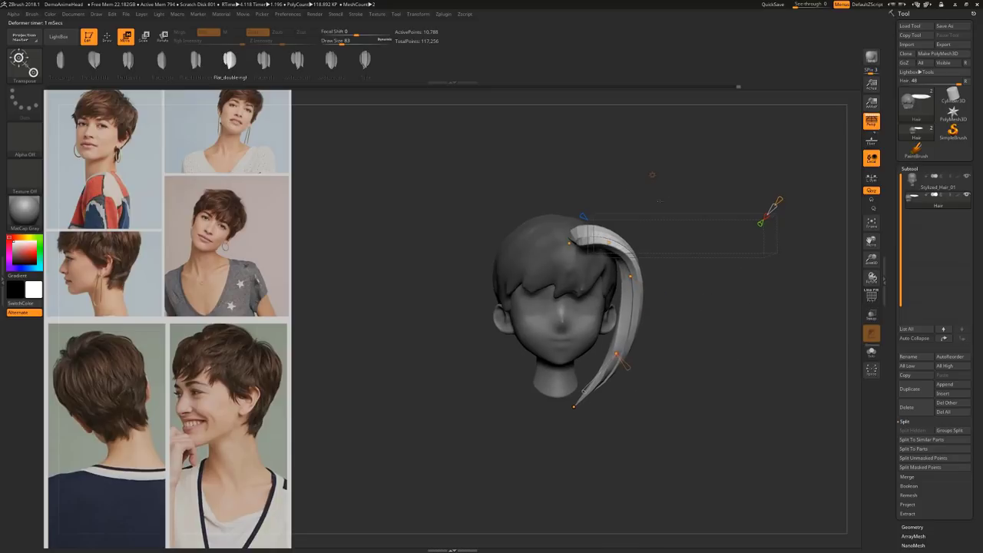
pyautogui.click(652, 174)
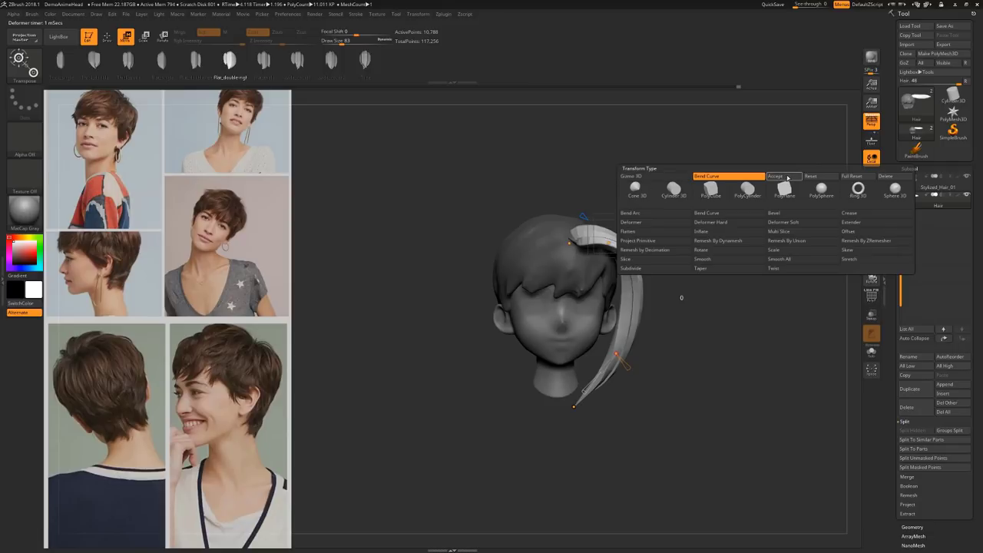
pyautogui.click(782, 176)
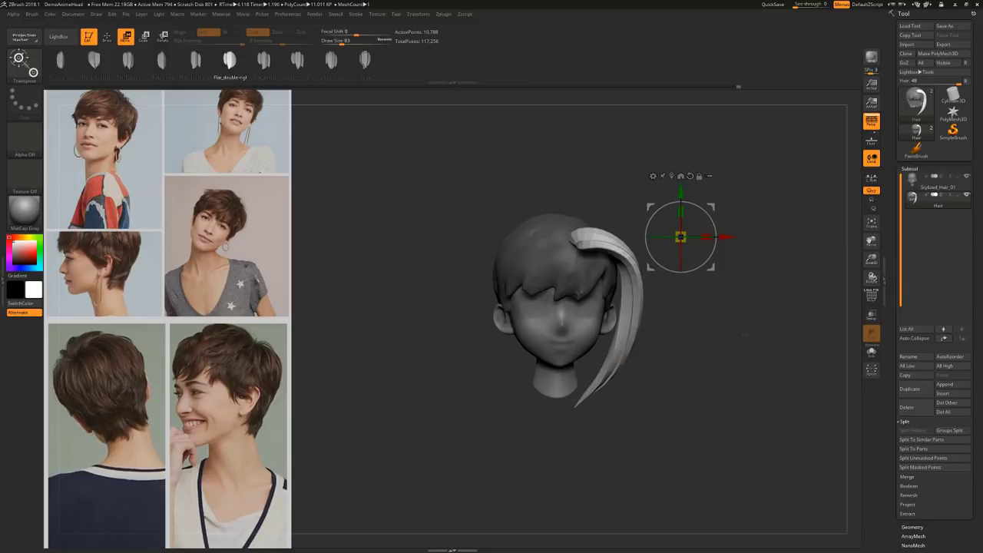
# Duplicate the bent strand along the gizmo's Z axis, placing the copy behind the original towards the back of the head
pyautogui.moveTo(744, 334); pyautogui.dragTo(660, 338)
pyautogui.moveTo(654, 275); pyautogui.dragTo(415, 445)
pyautogui.moveTo(705, 334); pyautogui.dragTo(693, 336)
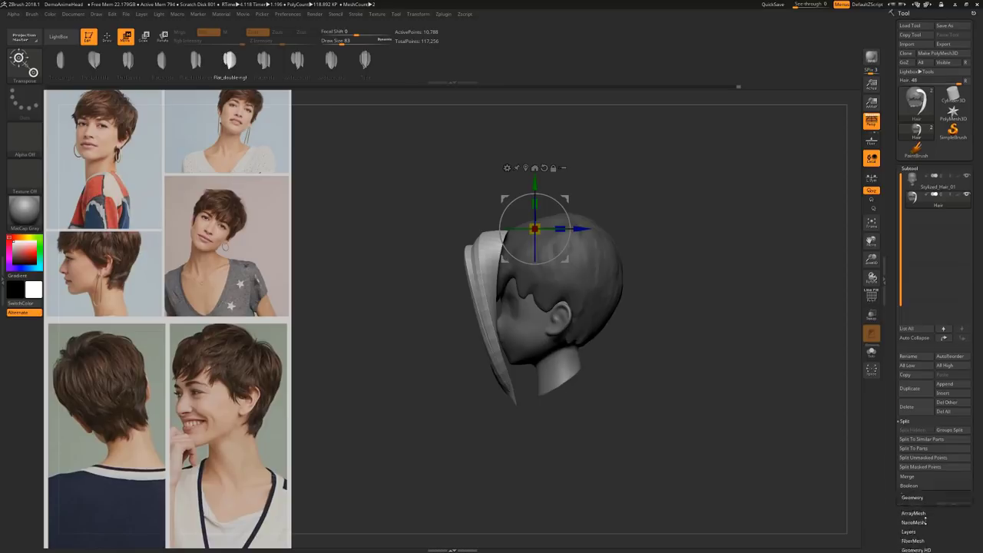
pyautogui.click(912, 527)
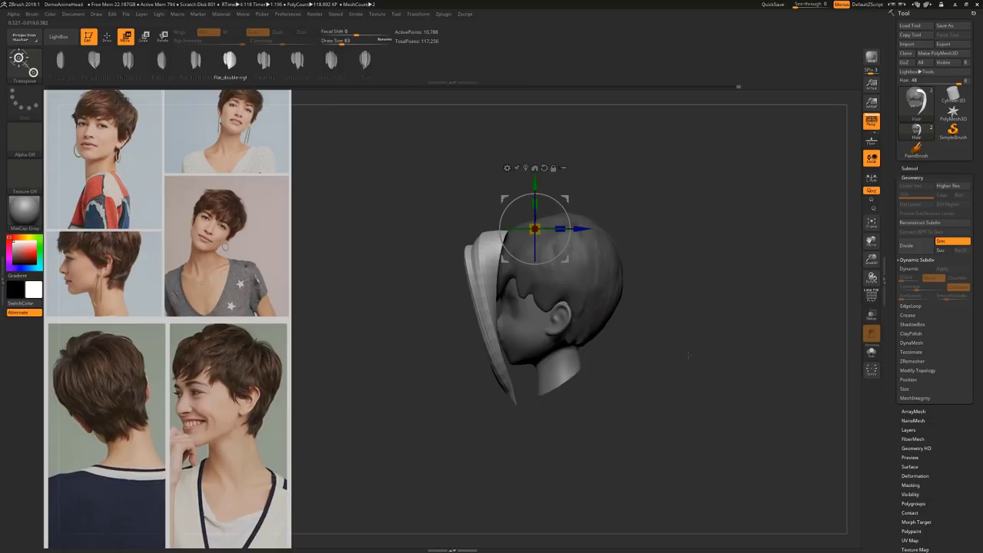
pyautogui.keyDown('alt'); pyautogui.moveTo(661, 229); pyautogui.dragTo(668, 239); pyautogui.keyUp('alt')
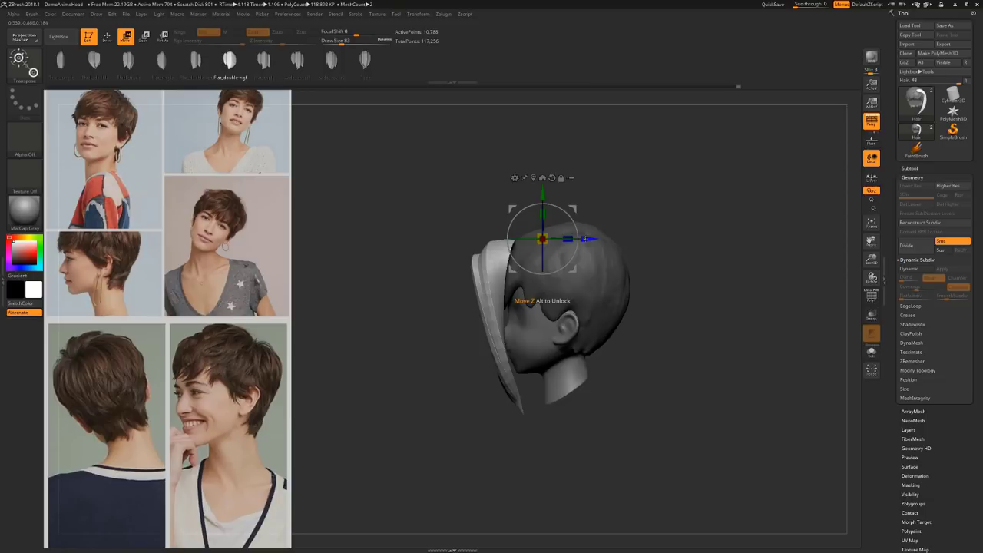
pyautogui.keyDown('ctrl'); pyautogui.moveTo(585, 239); pyautogui.dragTo(742, 267); pyautogui.keyUp('ctrl')
pyautogui.moveTo(711, 218); pyautogui.dragTo(708, 210)
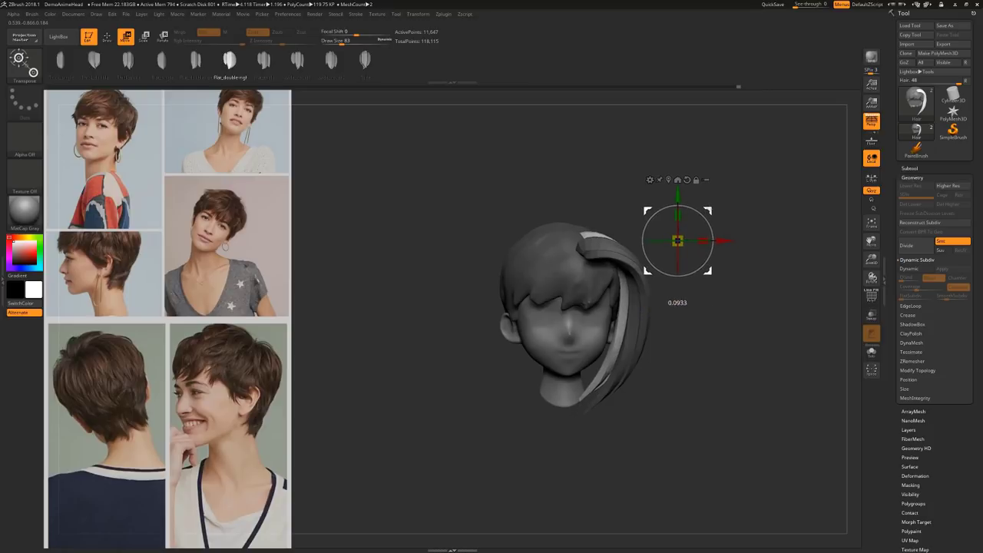
# Fit the duplicated strand to the side of the head with the Move brush at draw size 305
pyautogui.press('q')
pyautogui.press('s')
pyautogui.moveTo(615, 319)
pyautogui.mouseDown()
pyautogui.moveTo(629, 319)
pyautogui.moveTo(617, 333)
pyautogui.mouseUp()
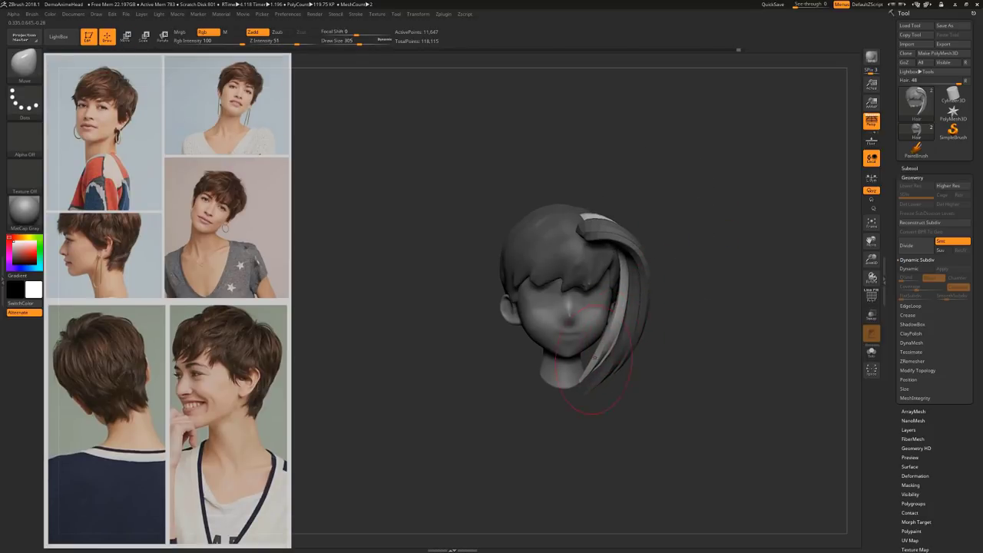
pyautogui.moveTo(735, 248); pyautogui.dragTo(571, 289)
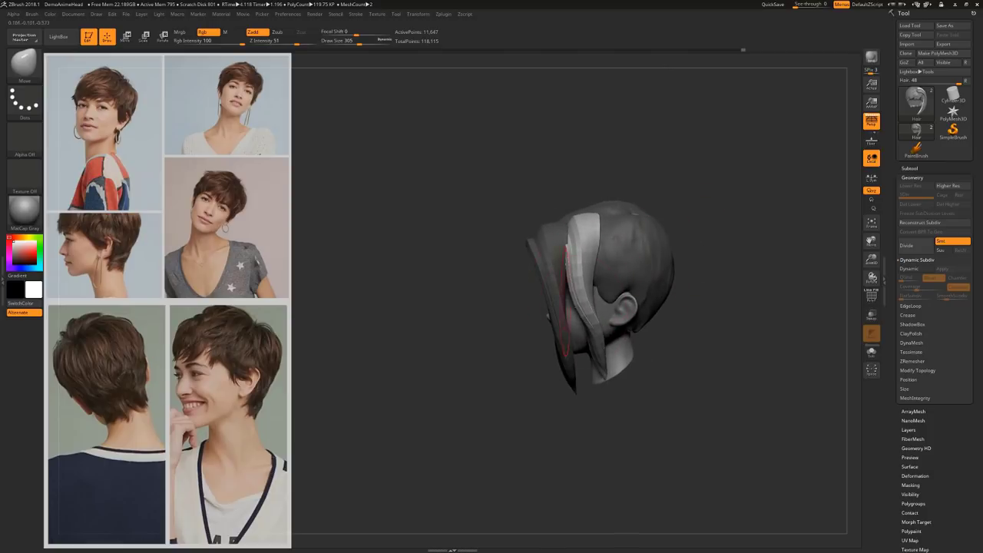
pyautogui.moveTo(590, 323); pyautogui.dragTo(593, 326)
pyautogui.moveTo(584, 272); pyautogui.dragTo(593, 274)
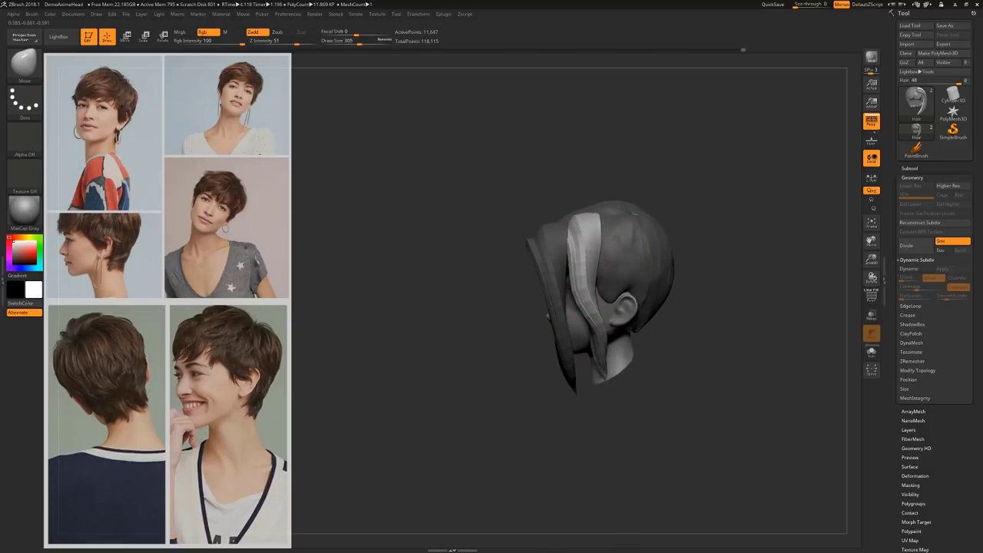
pyautogui.moveTo(578, 232)
pyautogui.mouseDown()
pyautogui.moveTo(566, 228)
pyautogui.moveTo(595, 223)
pyautogui.mouseUp()
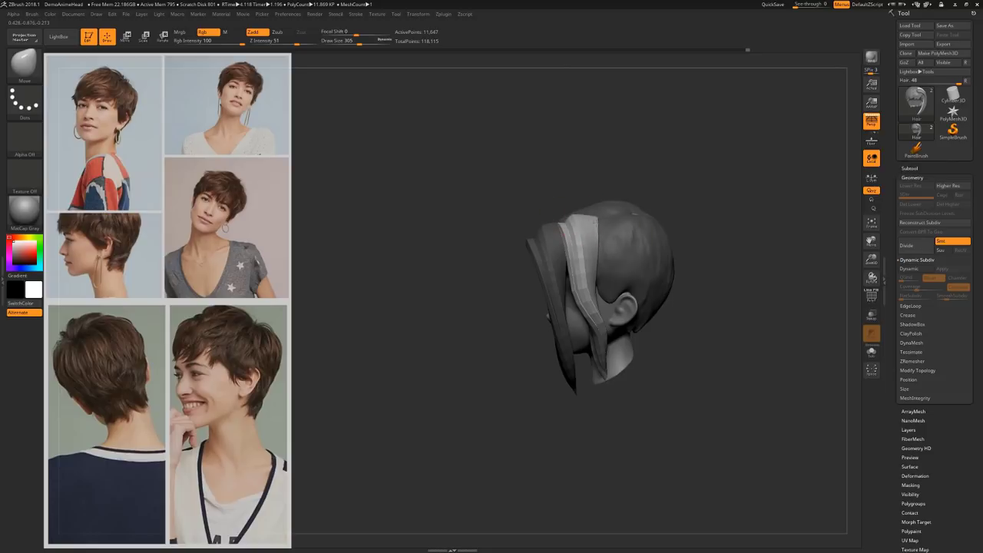
pyautogui.moveTo(727, 322); pyautogui.dragTo(719, 292)
pyautogui.moveTo(596, 281); pyautogui.dragTo(586, 281)
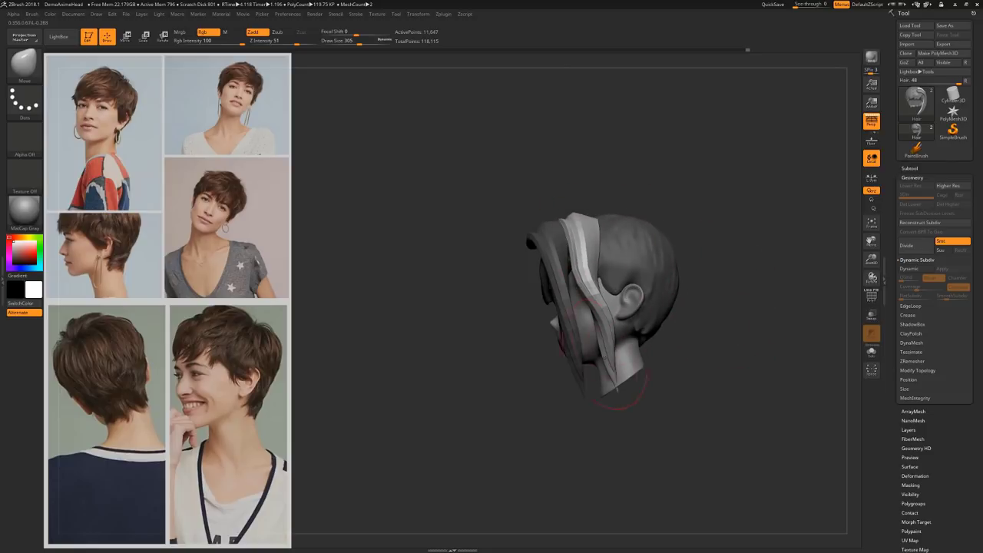
# Try reshaping the lower end of the duplicated strand with the Move brush at draw size 217, and undo the stroke
pyautogui.moveTo(701, 332)
pyautogui.mouseDown()
pyautogui.moveTo(707, 353)
pyautogui.moveTo(703, 312)
pyautogui.moveTo(728, 328)
pyautogui.moveTo(715, 331)
pyautogui.mouseUp()
pyautogui.moveTo(651, 316)
pyautogui.mouseDown()
pyautogui.moveTo(757, 249)
pyautogui.moveTo(715, 248)
pyautogui.moveTo(680, 275)
pyautogui.moveTo(722, 301)
pyautogui.mouseUp()
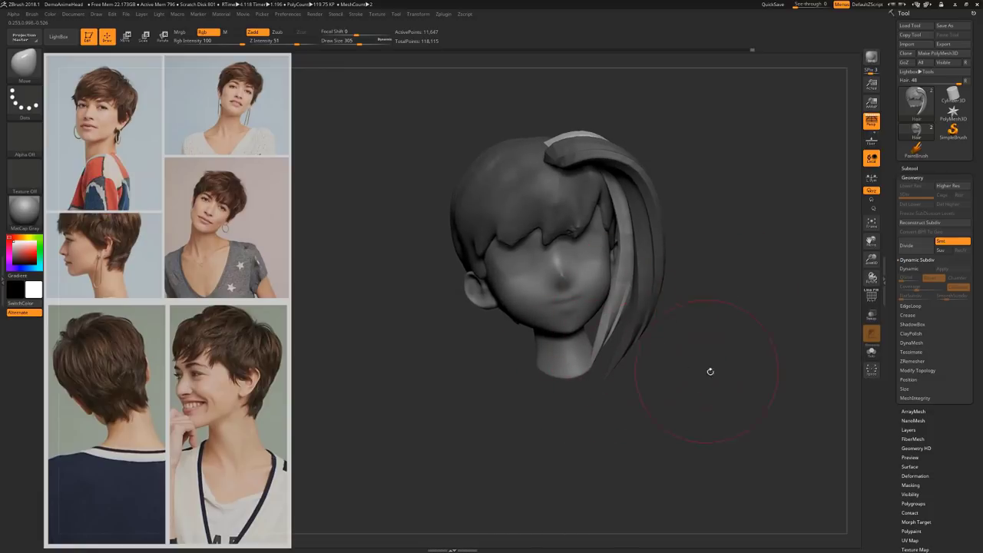
pyautogui.moveTo(710, 371)
pyautogui.mouseDown()
pyautogui.moveTo(776, 365)
pyautogui.moveTo(718, 368)
pyautogui.moveTo(611, 338)
pyautogui.mouseUp()
pyautogui.moveTo(670, 347)
pyautogui.mouseDown()
pyautogui.moveTo(714, 362)
pyautogui.moveTo(619, 357)
pyautogui.mouseUp()
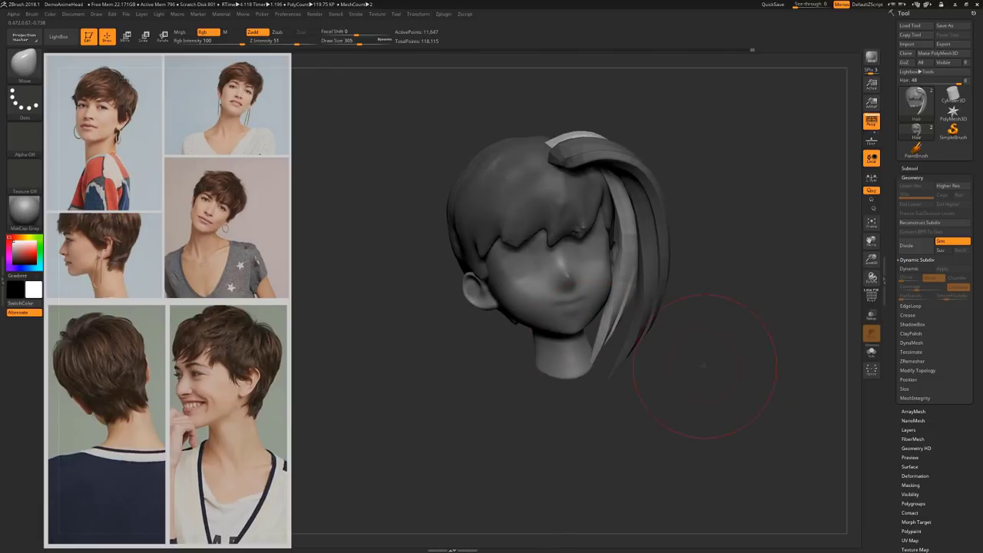
pyautogui.moveTo(707, 355)
pyautogui.mouseDown()
pyautogui.moveTo(597, 355)
pyautogui.moveTo(597, 338)
pyautogui.mouseUp()
pyautogui.press('s')
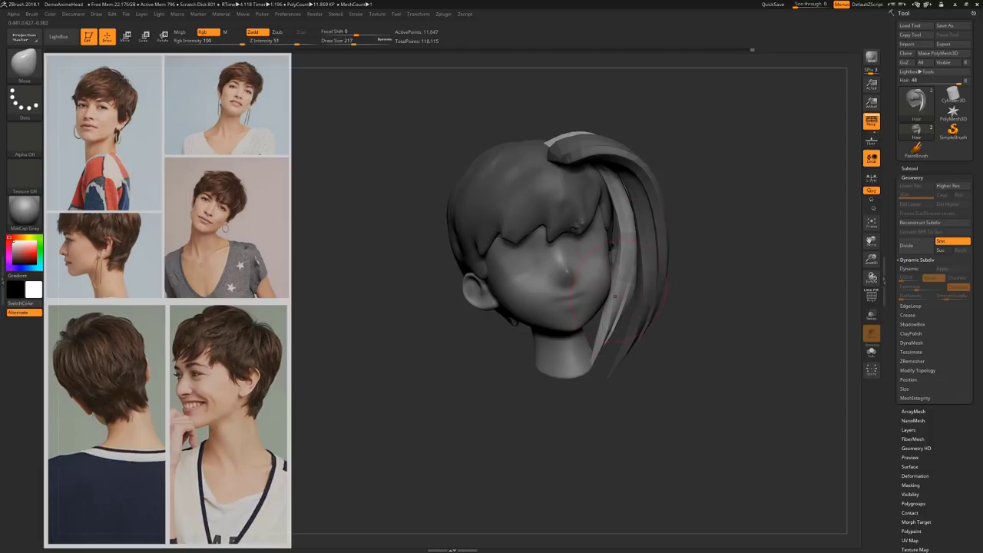
pyautogui.moveTo(598, 345)
pyautogui.mouseDown()
pyautogui.moveTo(610, 352)
pyautogui.moveTo(594, 343)
pyautogui.mouseUp()
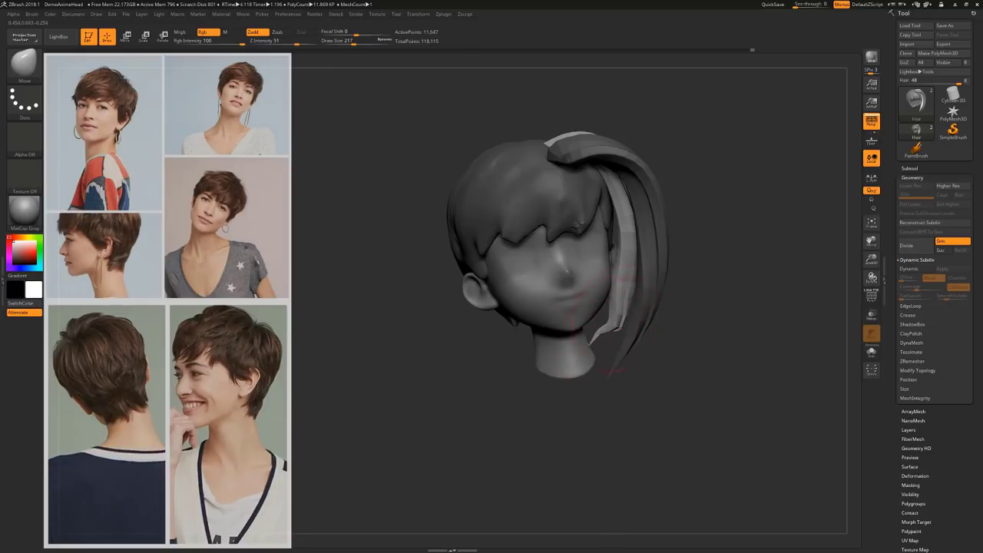
pyautogui.hotkey('ctrl', 'z')
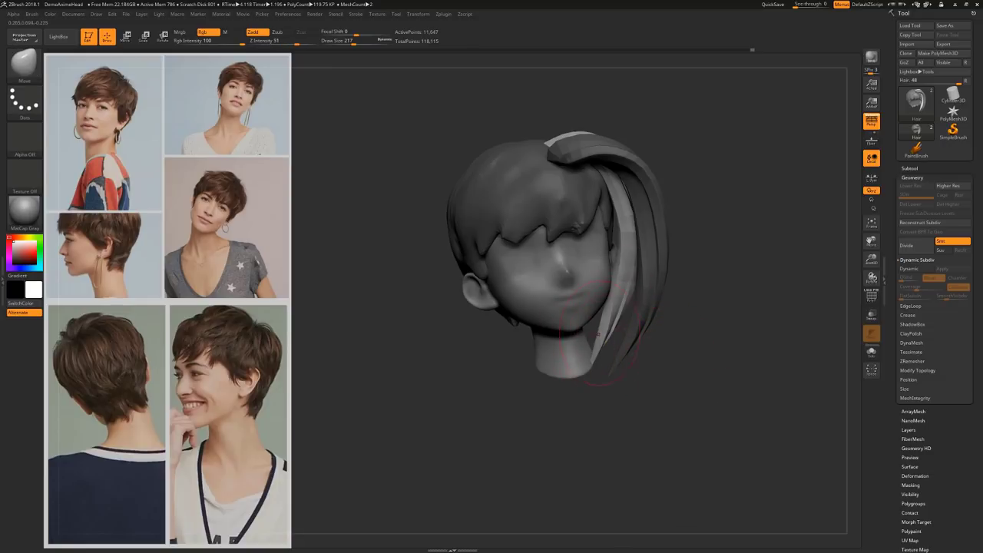
# Switch to the Spiral brush and isolate the hair subtool from the head with Solo
pyautogui.press('b')
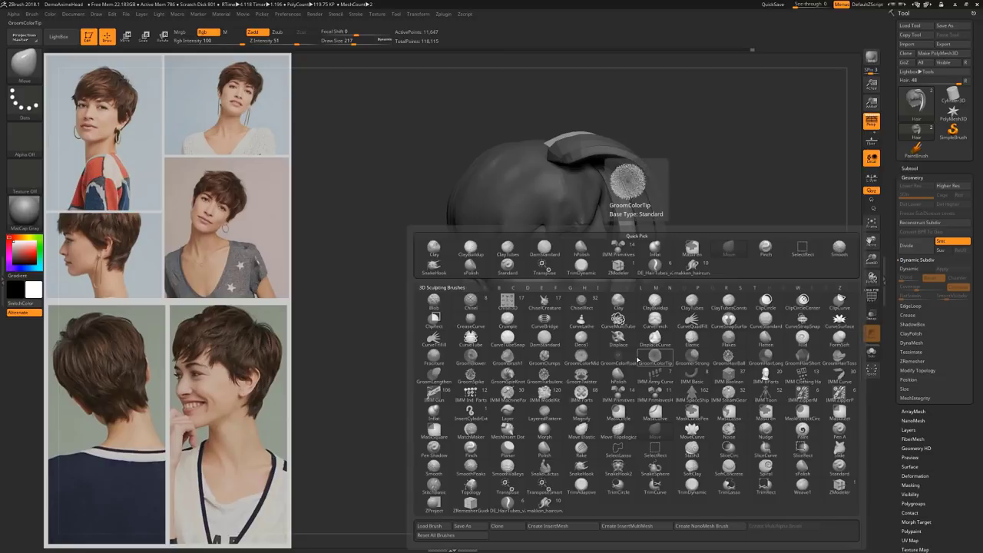
pyautogui.press('s')
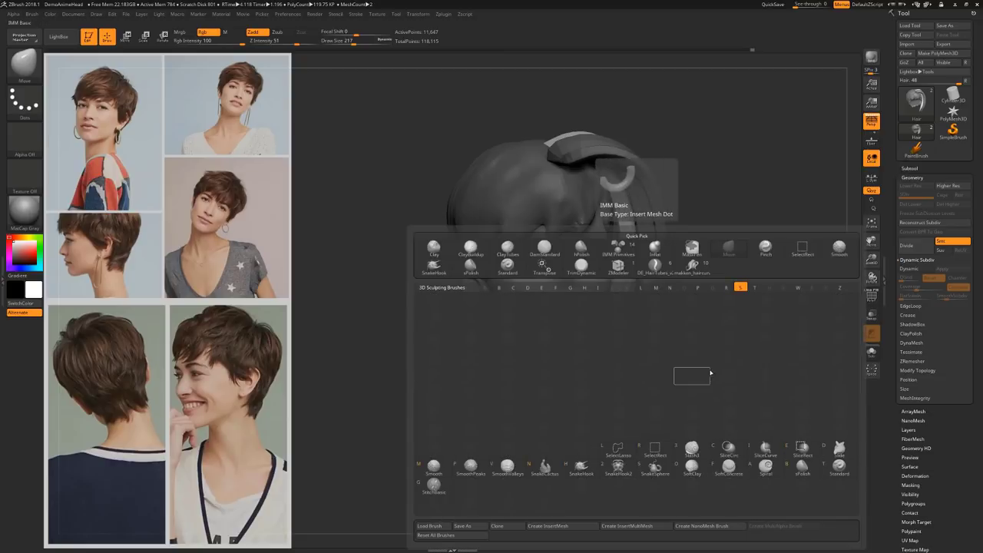
pyautogui.click(765, 467)
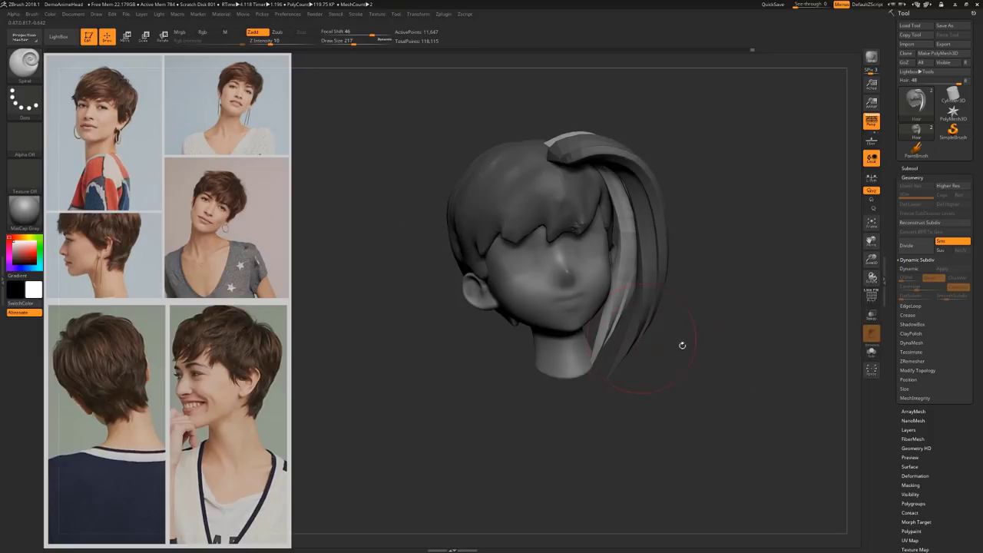
pyautogui.moveTo(683, 345)
pyautogui.mouseDown()
pyautogui.moveTo(667, 351)
pyautogui.moveTo(699, 361)
pyautogui.moveTo(681, 356)
pyautogui.mouseUp()
pyautogui.hotkey('alt', 's')
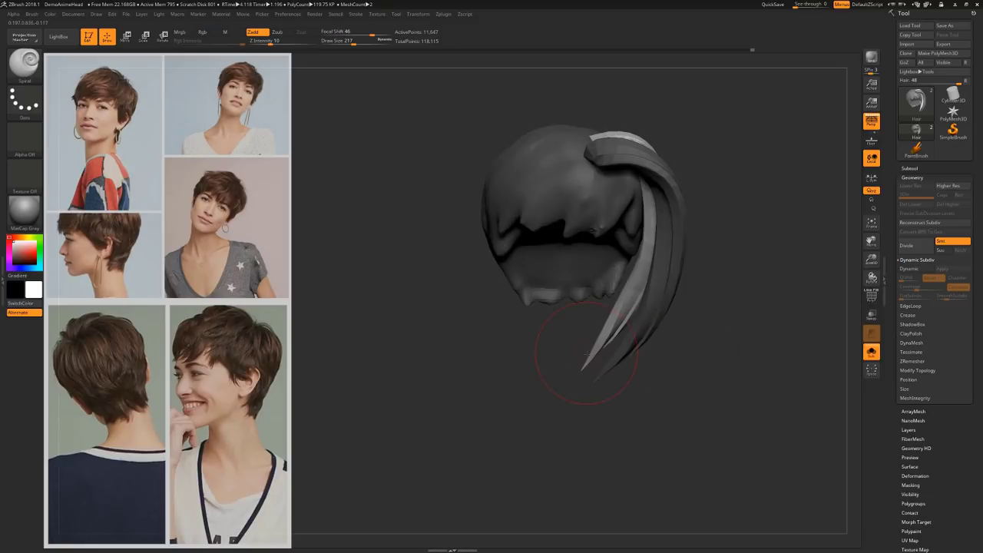
# Try twisting the lower end of the duplicated strand with the Spiral brush at draw sizes up to 437, and undo the strokes
pyautogui.press('s')
pyautogui.moveTo(588, 357); pyautogui.dragTo(581, 357)
pyautogui.hotkey('ctrl', 'z')
pyautogui.hotkey('ctrl', 'z')
pyautogui.moveTo(590, 360); pyautogui.dragTo(594, 355)
pyautogui.hotkey('ctrl', 'z')
pyautogui.press('s')
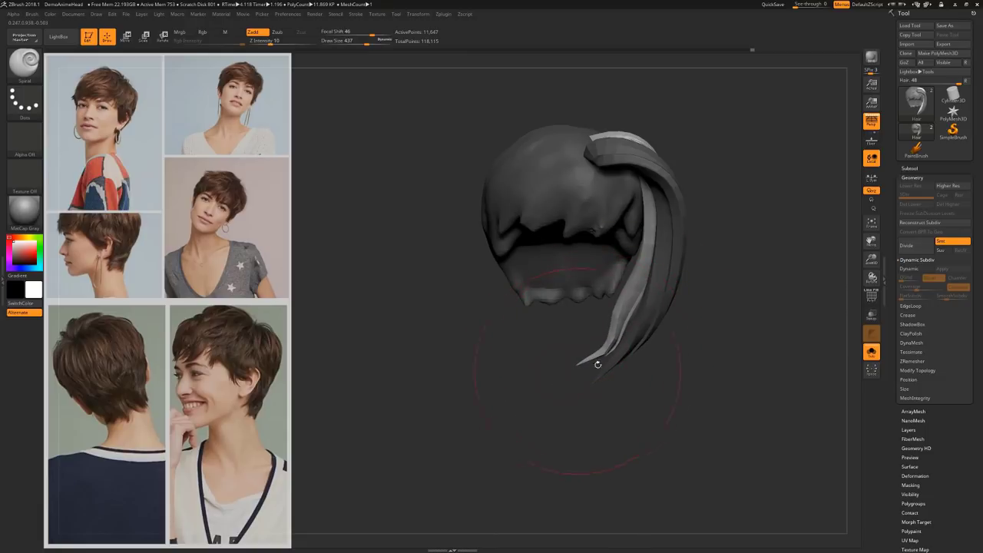
pyautogui.moveTo(680, 369); pyautogui.dragTo(593, 352)
pyautogui.moveTo(659, 348); pyautogui.dragTo(590, 354)
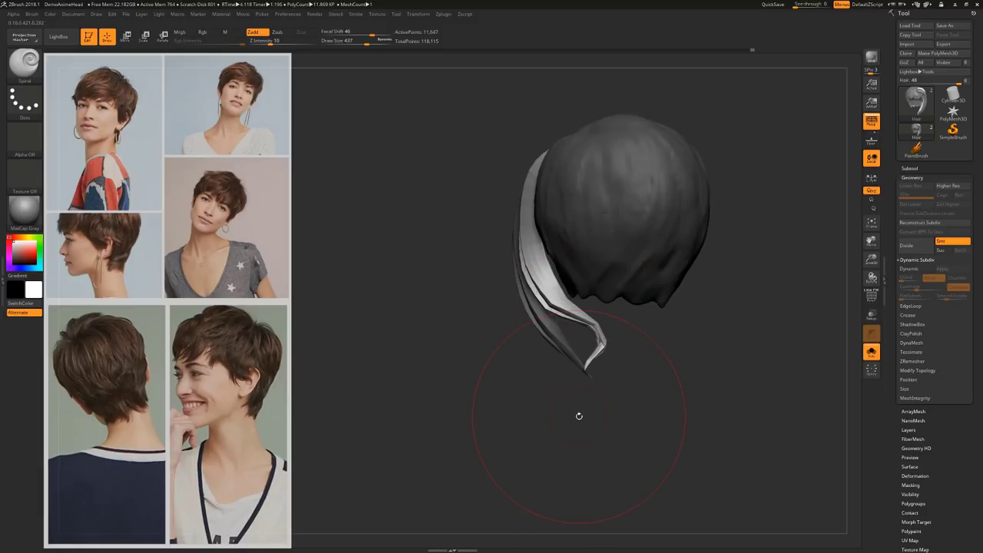
pyautogui.hotkey('ctrl', 'z')
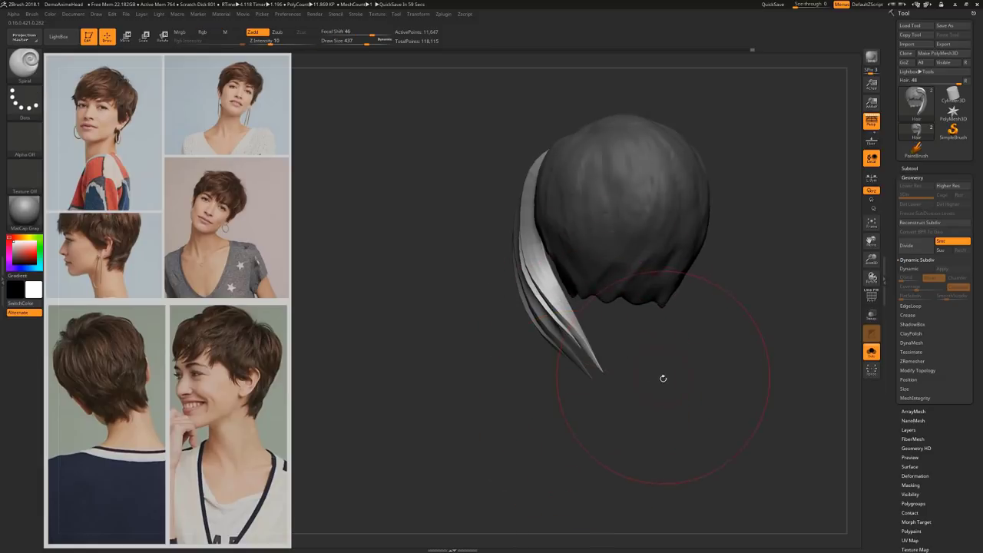
# Curl the lower end of the duplicated strand with the Spiral brush at draw sizes 437 and 492
pyautogui.moveTo(663, 377); pyautogui.dragTo(634, 369)
pyautogui.moveTo(568, 346); pyautogui.dragTo(583, 347)
pyautogui.moveTo(695, 361)
pyautogui.mouseDown()
pyautogui.moveTo(503, 413)
pyautogui.moveTo(741, 351)
pyautogui.moveTo(712, 382)
pyautogui.moveTo(602, 357)
pyautogui.mouseUp()
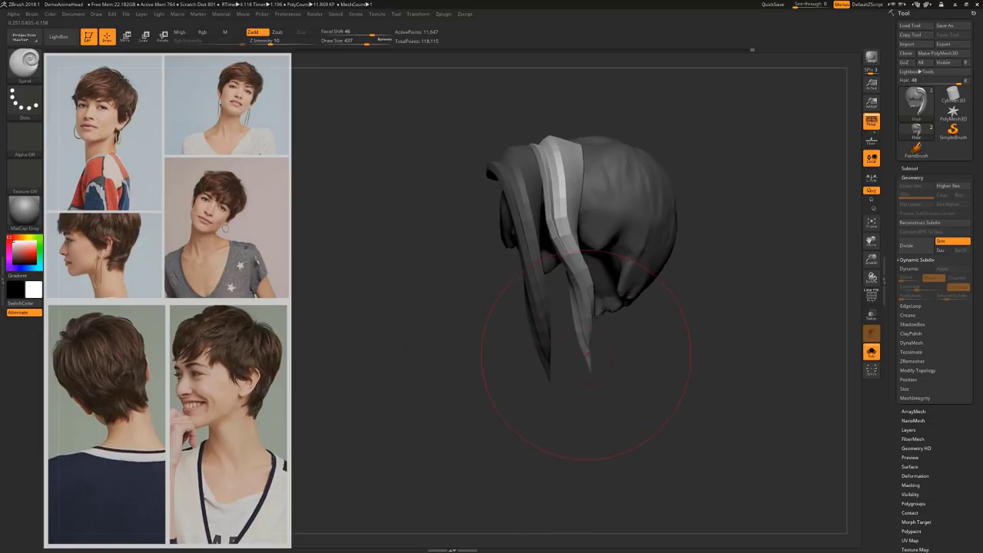
pyautogui.moveTo(590, 345)
pyautogui.mouseDown()
pyautogui.moveTo(579, 383)
pyautogui.moveTo(589, 366)
pyautogui.moveTo(586, 337)
pyautogui.moveTo(588, 365)
pyautogui.moveTo(598, 355)
pyautogui.mouseUp()
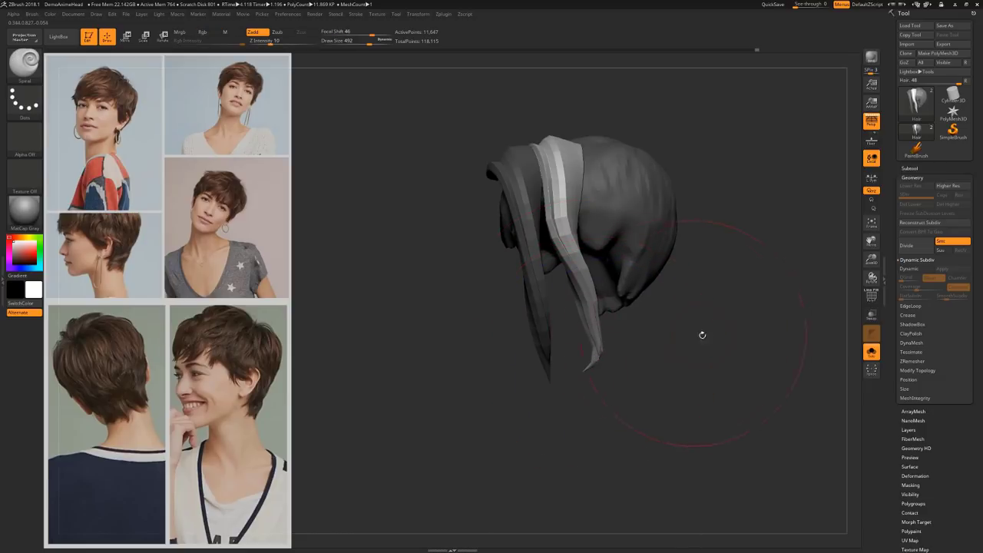
pyautogui.moveTo(702, 335); pyautogui.dragTo(729, 331)
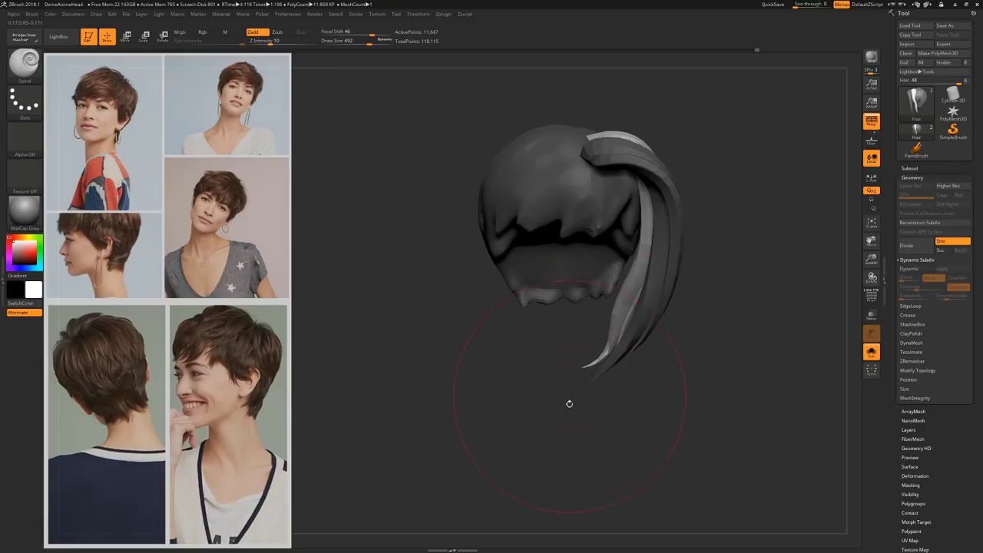
pyautogui.moveTo(615, 314); pyautogui.dragTo(617, 327)
# Refine the curled tip of the duplicated strand with the Move brush at draw size 311, and bring the head back into view
pyautogui.press('b')
pyautogui.press('m')
pyautogui.press('v')
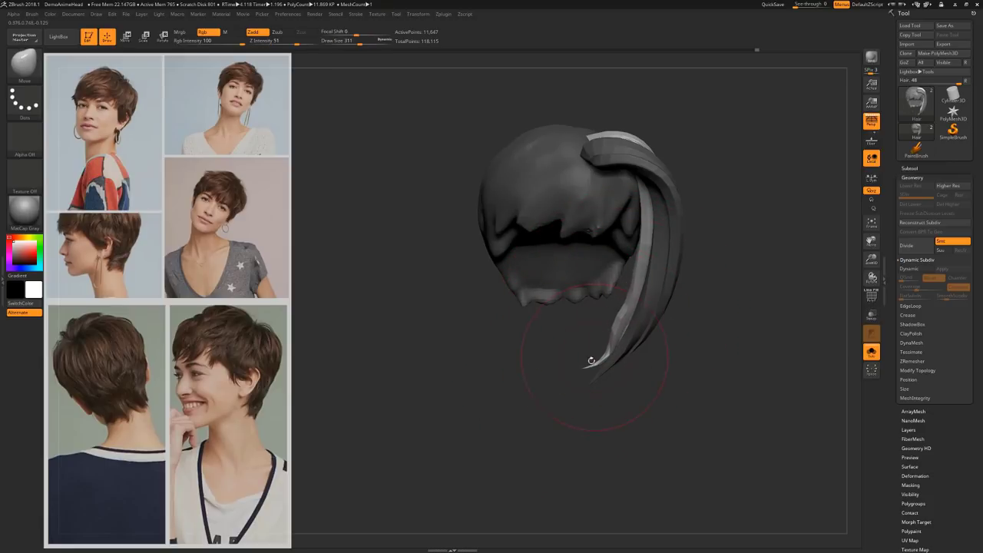
pyautogui.moveTo(590, 359); pyautogui.dragTo(594, 350)
pyautogui.moveTo(662, 350); pyautogui.dragTo(680, 339)
pyautogui.moveTo(600, 343)
pyautogui.mouseDown()
pyautogui.moveTo(593, 336)
pyautogui.moveTo(583, 359)
pyautogui.moveTo(571, 360)
pyautogui.mouseUp()
pyautogui.moveTo(705, 304); pyautogui.dragTo(741, 281)
pyautogui.moveTo(721, 239); pyautogui.dragTo(719, 278)
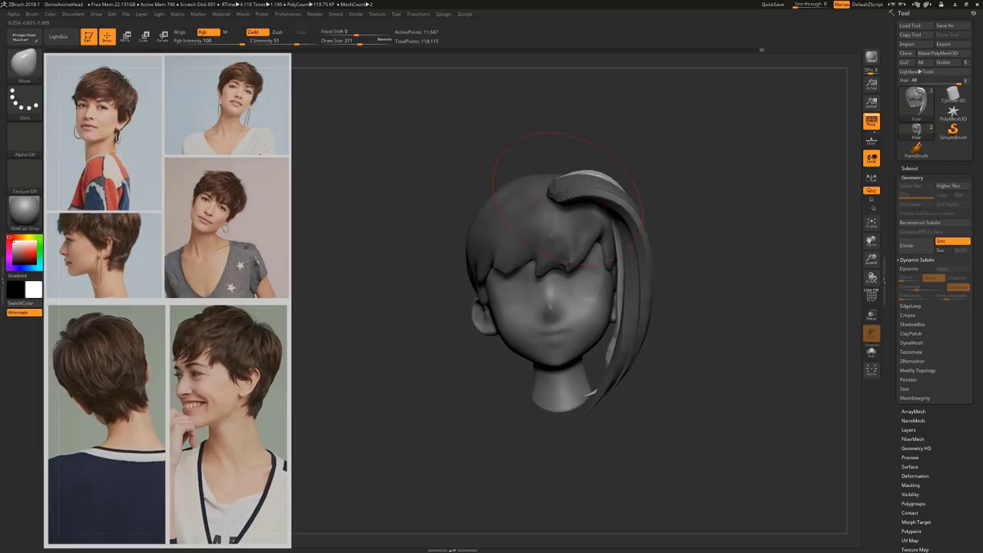
# Invert the mask on the hair and hide the base volume, leaving only the two strands with the head
pyautogui.keyDown('shift'); pyautogui.moveTo(569, 190); pyautogui.dragTo(560, 192); pyautogui.keyUp('shift')
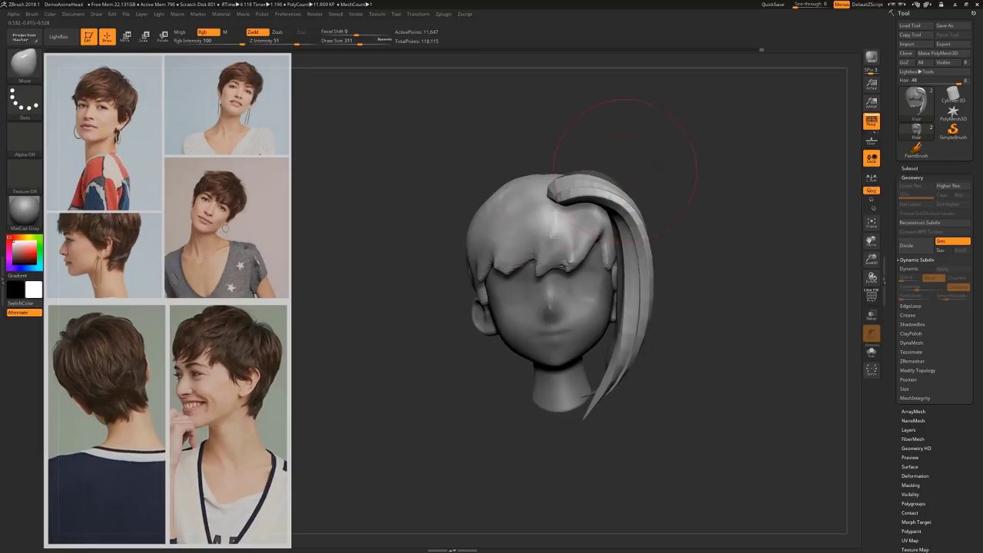
pyautogui.keyDown('ctrl'); pyautogui.keyDown('shift'); pyautogui.click(562, 228); pyautogui.keyUp('shift'); pyautogui.keyUp('ctrl')
pyautogui.moveTo(679, 187)
pyautogui.keyDown('ctrl'); pyautogui.keyDown('shift'); pyautogui.mouseDown()
pyautogui.moveTo(685, 206)
pyautogui.moveTo(687, 188)
pyautogui.moveTo(673, 188)
pyautogui.moveTo(693, 195)
pyautogui.mouseUp(); pyautogui.keyUp('shift'); pyautogui.keyUp('ctrl')
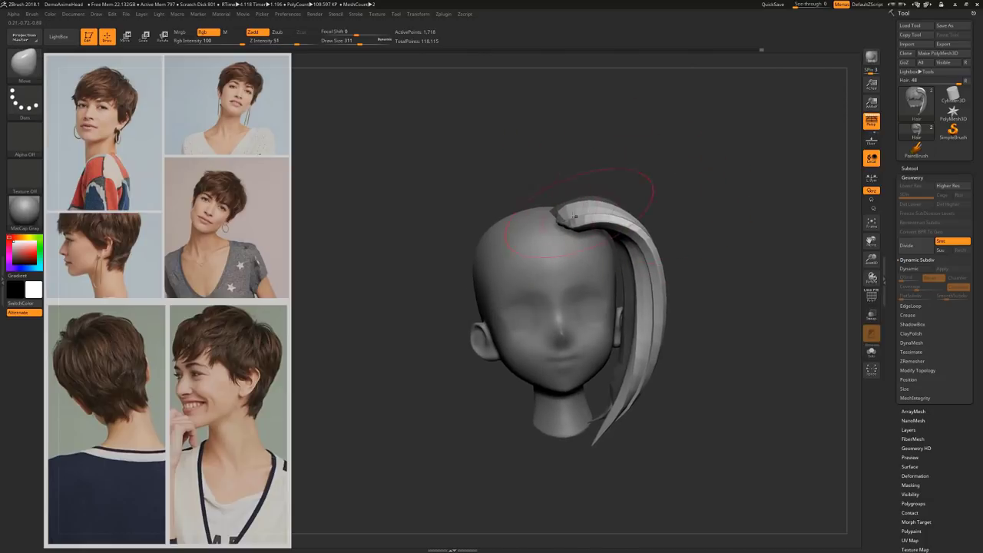
# Try twisting the root of the front strand with the Spiral brush at draw size 344, and undo the stroke
pyautogui.press('b')
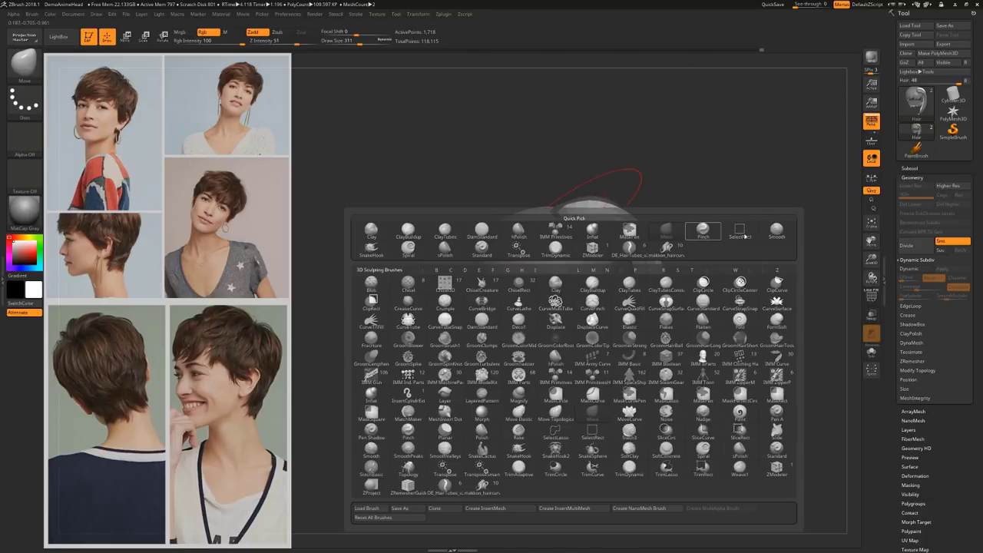
pyautogui.click(408, 247)
pyautogui.moveTo(695, 174)
pyautogui.keyDown('alt'); pyautogui.mouseDown()
pyautogui.moveTo(691, 191)
pyautogui.moveTo(648, 193)
pyautogui.mouseUp(); pyautogui.keyUp('alt')
pyautogui.press('s')
pyautogui.moveTo(570, 216); pyautogui.dragTo(582, 232)
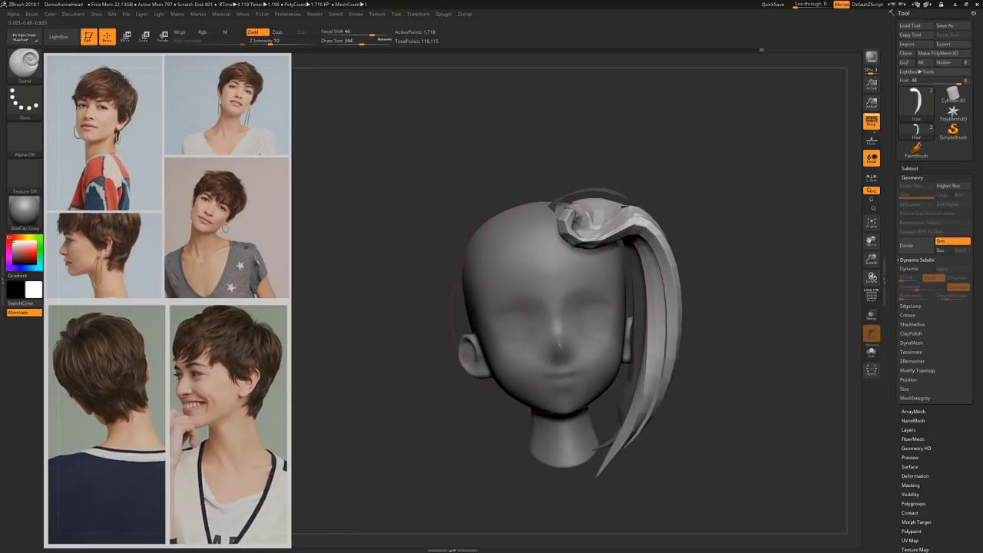
pyautogui.hotkey('ctrl', 'z')
# Isolate the front strand in Solo with the duplicate hidden, and inspect its root and bend from several sides
pyautogui.moveTo(745, 236)
pyautogui.mouseDown()
pyautogui.moveTo(773, 224)
pyautogui.moveTo(737, 239)
pyautogui.mouseUp()
pyautogui.hotkey('alt', 's')
pyautogui.moveTo(653, 214); pyautogui.dragTo(627, 204)
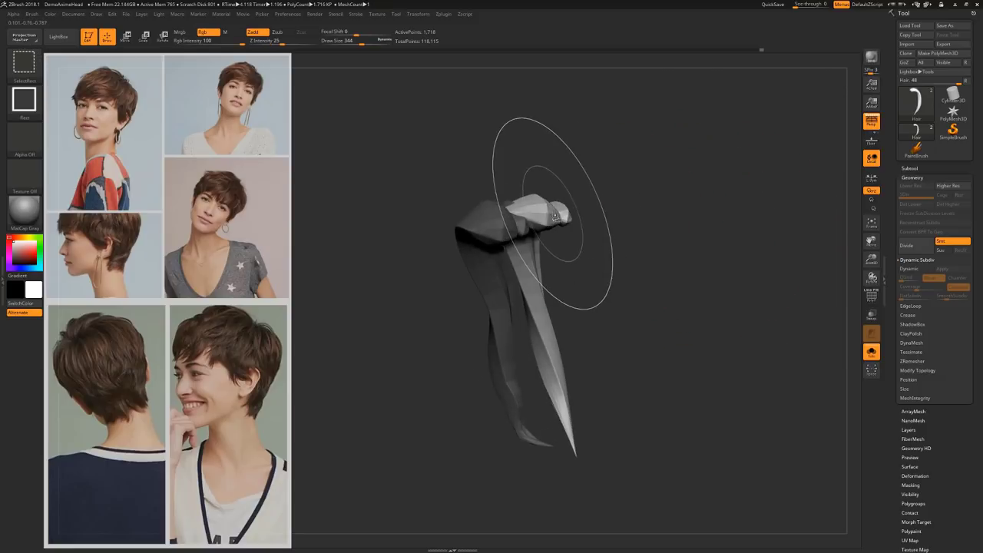
pyautogui.moveTo(694, 249); pyautogui.dragTo(697, 251)
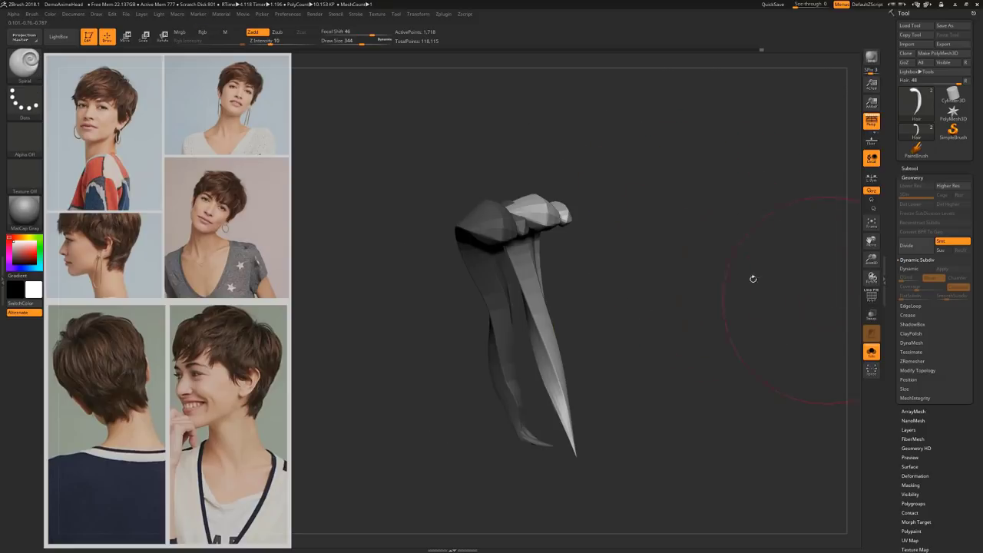
pyautogui.moveTo(753, 278)
pyautogui.mouseDown()
pyautogui.moveTo(693, 244)
pyautogui.moveTo(713, 235)
pyautogui.moveTo(566, 238)
pyautogui.moveTo(618, 243)
pyautogui.moveTo(581, 231)
pyautogui.moveTo(636, 201)
pyautogui.mouseUp()
pyautogui.hotkey('shift', 'f')
pyautogui.hotkey('shift', 'f')
pyautogui.hotkey('shift', 'd')
pyautogui.keyDown('ctrl'); pyautogui.keyDown('shift'); pyautogui.click(541, 204); pyautogui.keyUp('shift'); pyautogui.keyUp('ctrl')
pyautogui.keyDown('ctrl'); pyautogui.keyDown('shift'); pyautogui.click(618, 226); pyautogui.keyUp('shift'); pyautogui.keyUp('ctrl')
pyautogui.keyDown('ctrl'); pyautogui.keyDown('shift'); pyautogui.click(559, 211); pyautogui.keyUp('shift'); pyautogui.keyUp('ctrl')
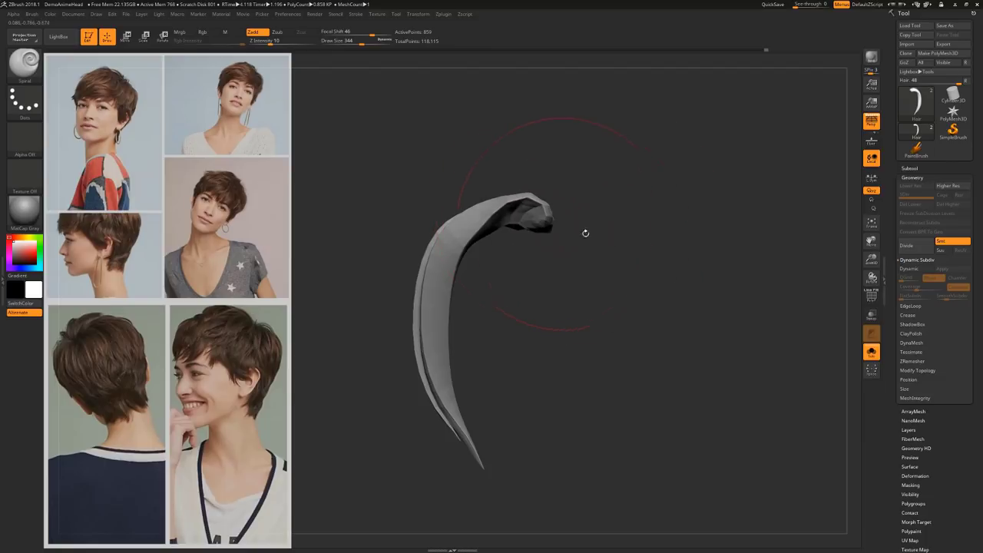
pyautogui.moveTo(692, 298)
pyautogui.mouseDown()
pyautogui.moveTo(622, 280)
pyautogui.moveTo(715, 195)
pyautogui.moveTo(676, 195)
pyautogui.moveTo(574, 277)
pyautogui.moveTo(579, 236)
pyautogui.moveTo(588, 263)
pyautogui.mouseUp()
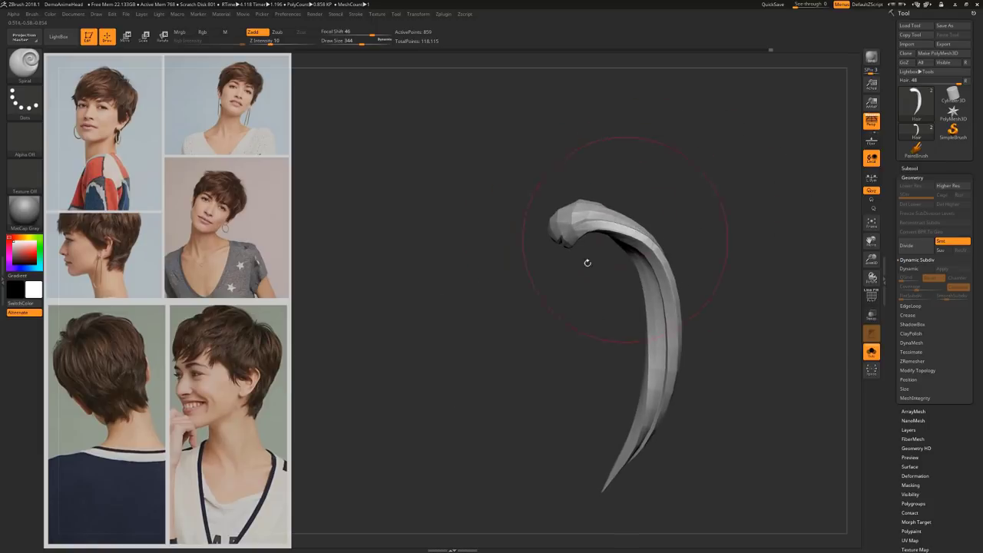
# Turn off Solo and unhide the base hair and both strands
pyautogui.hotkey('alt', 's')
pyautogui.moveTo(728, 196)
pyautogui.mouseDown()
pyautogui.moveTo(752, 200)
pyautogui.moveTo(735, 202)
pyautogui.mouseUp()
pyautogui.keyDown('ctrl'); pyautogui.keyDown('shift'); pyautogui.click(731, 246); pyautogui.keyUp('shift'); pyautogui.keyUp('ctrl')
pyautogui.moveTo(731, 247); pyautogui.dragTo(748, 202)
# Adjust the roots of the strands at the top of the head with the Move brush at draw size 187
pyautogui.press('b')
pyautogui.press('m')
pyautogui.press('v')
pyautogui.press('[')
pyautogui.press('[')
pyautogui.press('[')
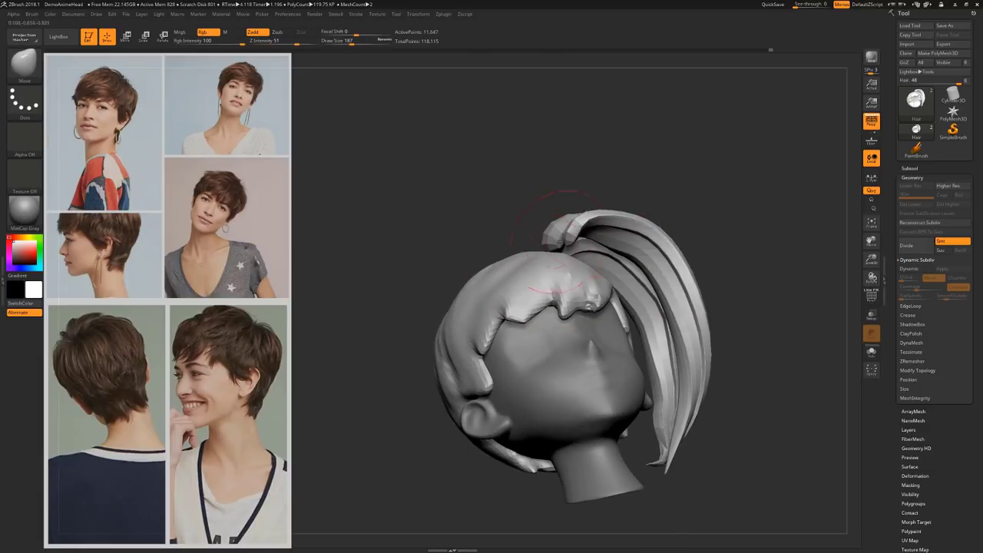
pyautogui.moveTo(566, 235); pyautogui.dragTo(551, 241)
pyautogui.moveTo(680, 149); pyautogui.dragTo(700, 184)
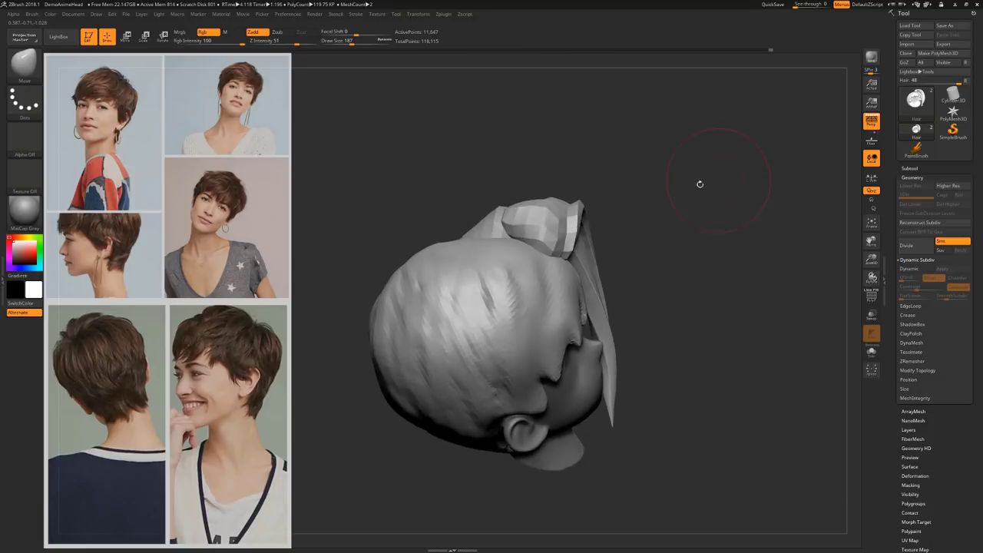
pyautogui.moveTo(528, 225); pyautogui.dragTo(525, 235)
pyautogui.moveTo(680, 222)
pyautogui.mouseDown()
pyautogui.moveTo(728, 209)
pyautogui.moveTo(686, 238)
pyautogui.mouseUp()
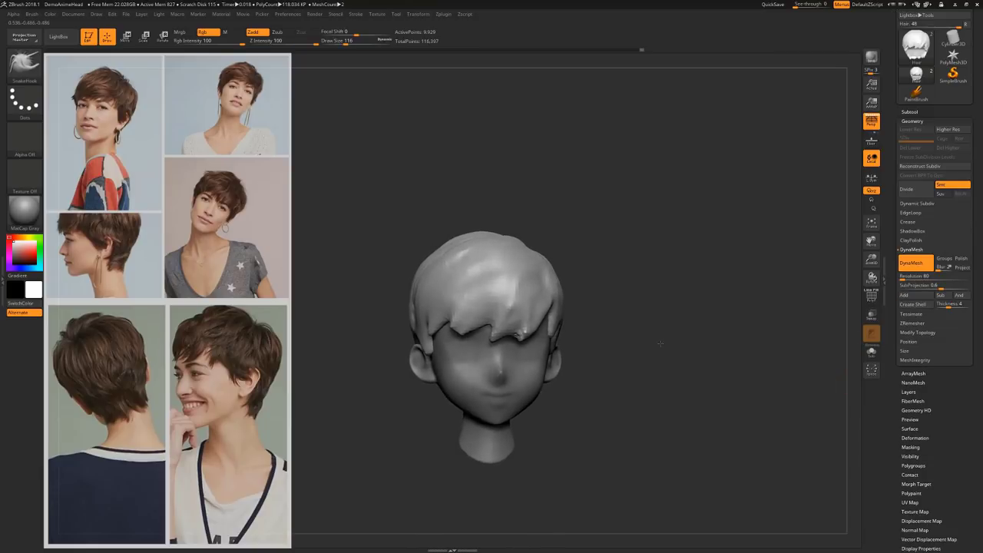
# Choose the Wide_cover1 strand from the makkon_haircurves insert mesh brush
pyautogui.moveTo(705, 300)
pyautogui.mouseDown()
pyautogui.moveTo(689, 293)
pyautogui.moveTo(726, 258)
pyautogui.moveTo(601, 379)
pyautogui.mouseUp()
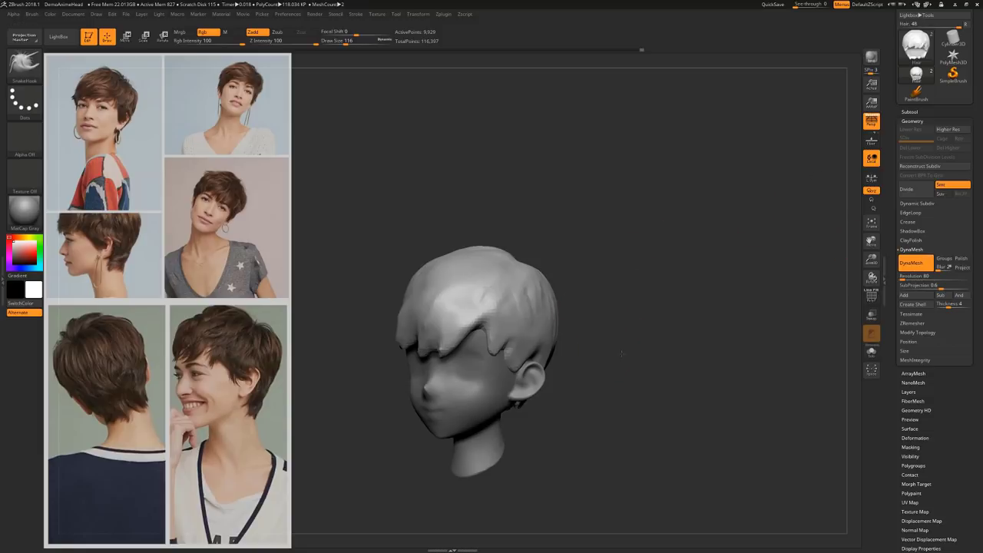
pyautogui.moveTo(621, 353); pyautogui.dragTo(606, 333)
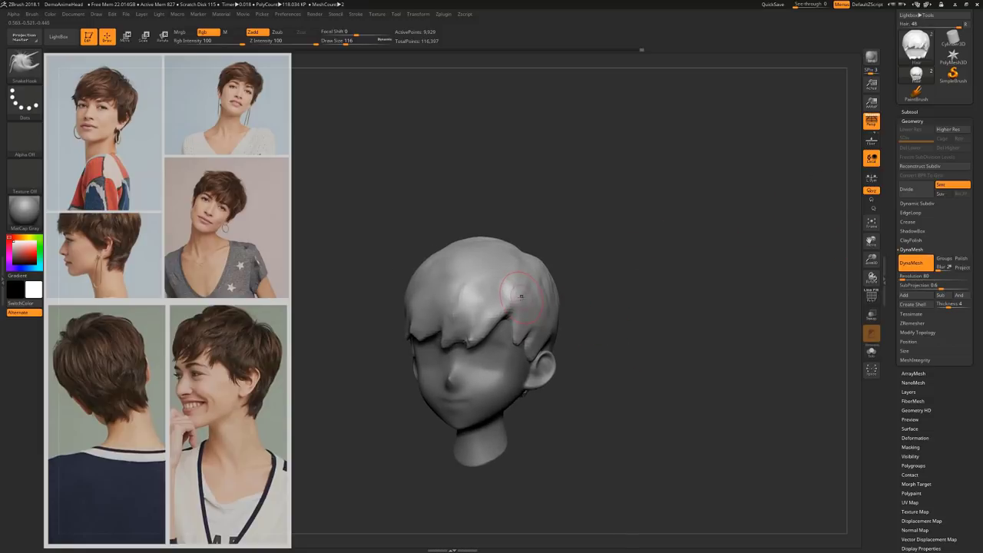
pyautogui.press('b')
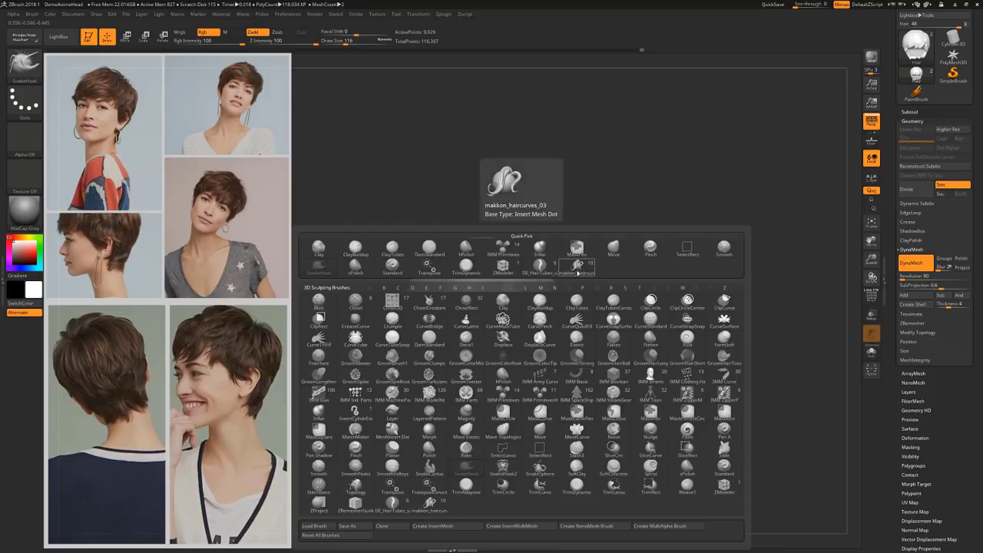
pyautogui.click(577, 269)
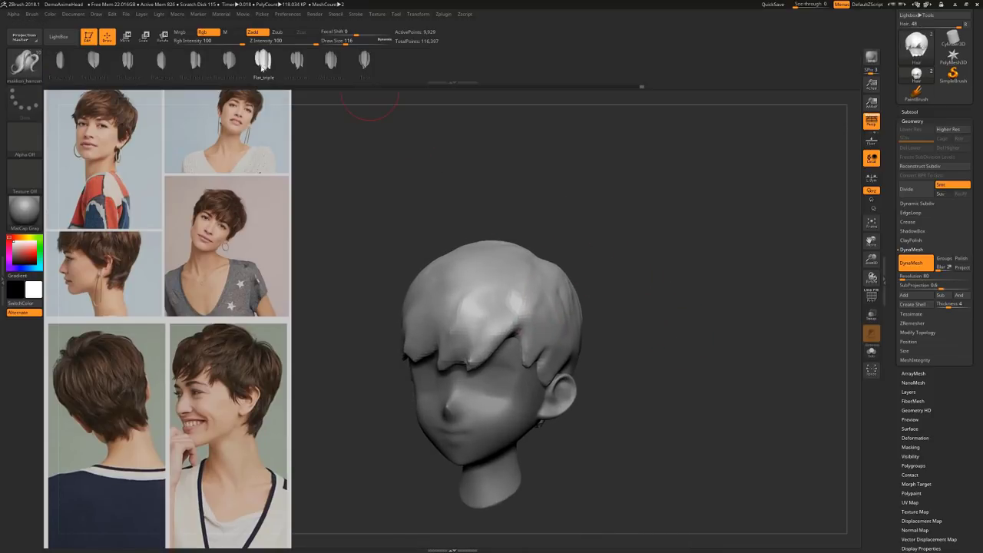
pyautogui.click(297, 60)
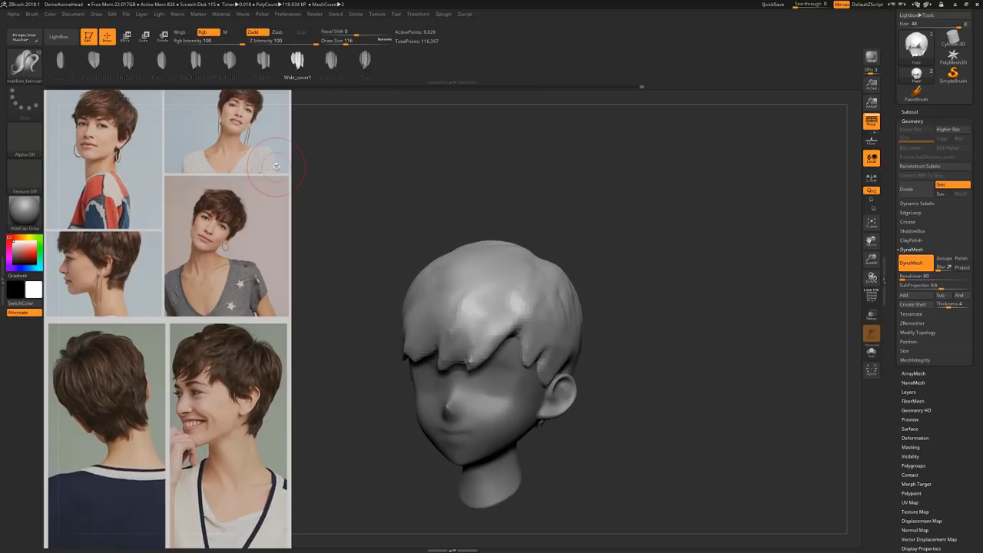
# Draw a wide hair strand at draw size 87 from the crown diagonally down towards the forehead
pyautogui.moveTo(678, 323); pyautogui.dragTo(669, 317)
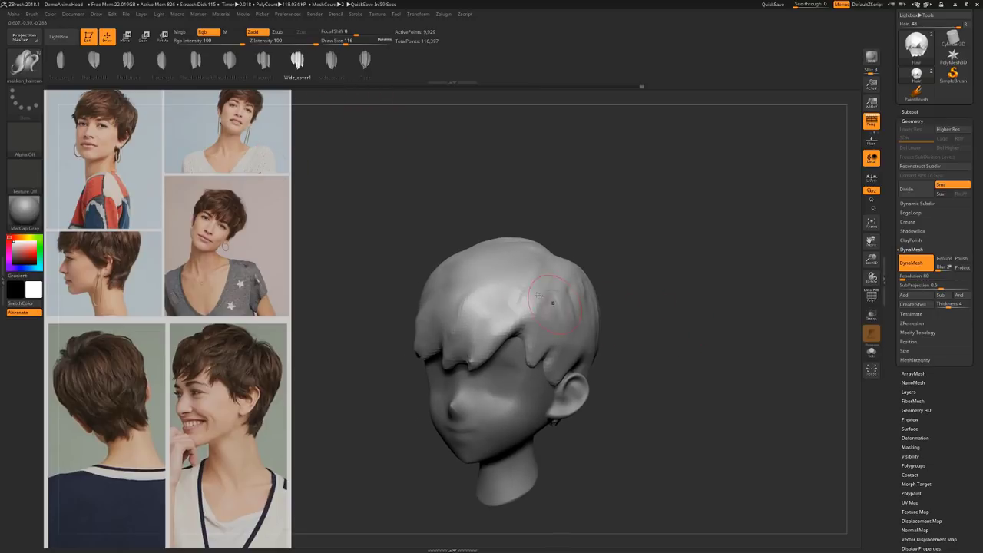
pyautogui.press('s')
pyautogui.moveTo(538, 296); pyautogui.dragTo(534, 296)
pyautogui.moveTo(679, 265)
pyautogui.mouseDown()
pyautogui.moveTo(652, 282)
pyautogui.moveTo(702, 299)
pyautogui.moveTo(663, 284)
pyautogui.moveTo(707, 288)
pyautogui.mouseUp()
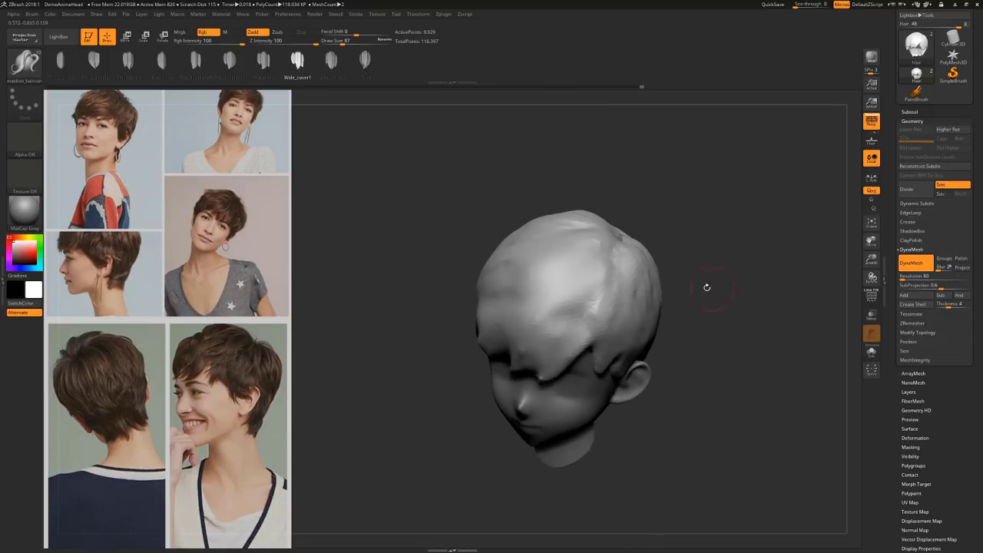
pyautogui.moveTo(606, 259); pyautogui.dragTo(595, 270)
pyautogui.moveTo(519, 325); pyautogui.dragTo(509, 332)
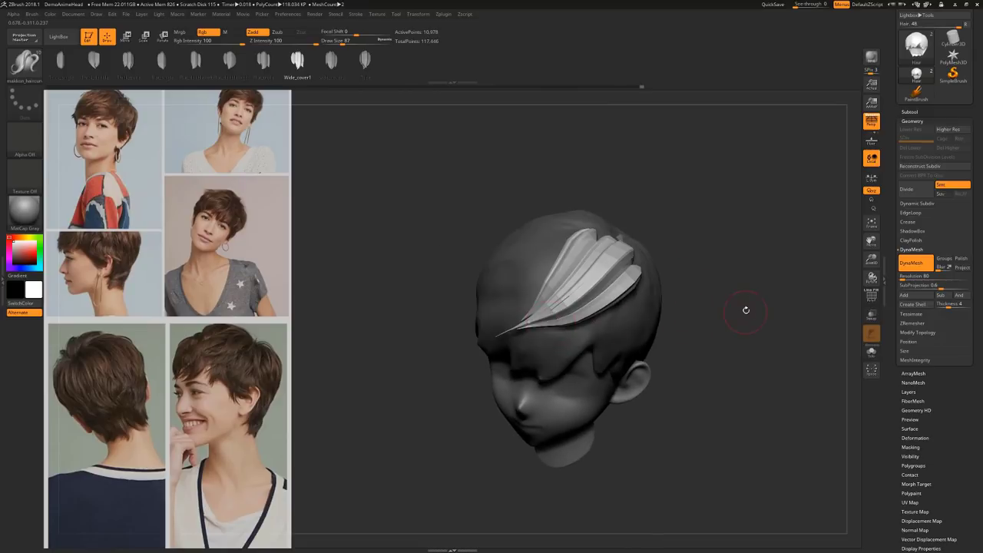
pyautogui.moveTo(746, 310); pyautogui.dragTo(749, 284)
# Check the curve's size falloff, and extend the new strand's tip farther down over the fringe along its curve
pyautogui.click(355, 14)
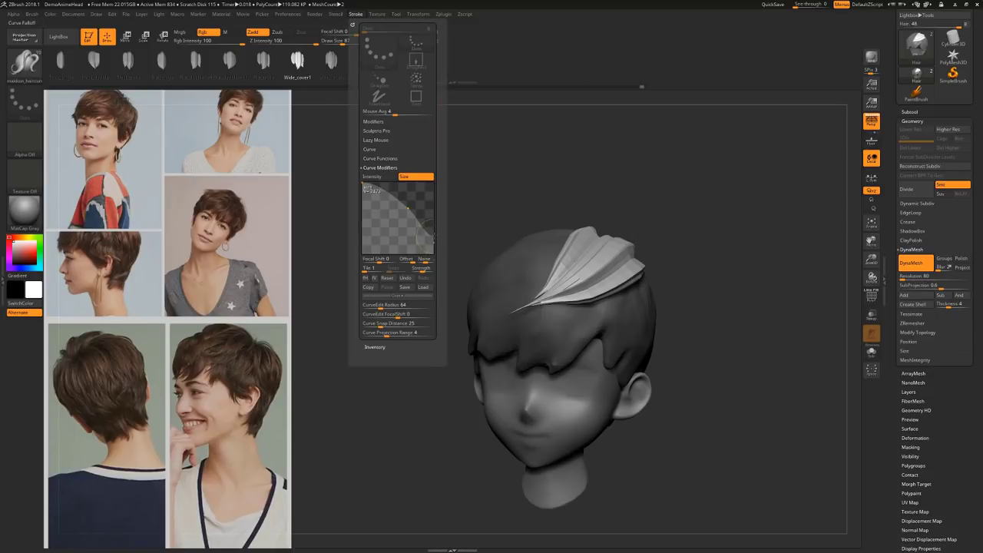
pyautogui.click(523, 310)
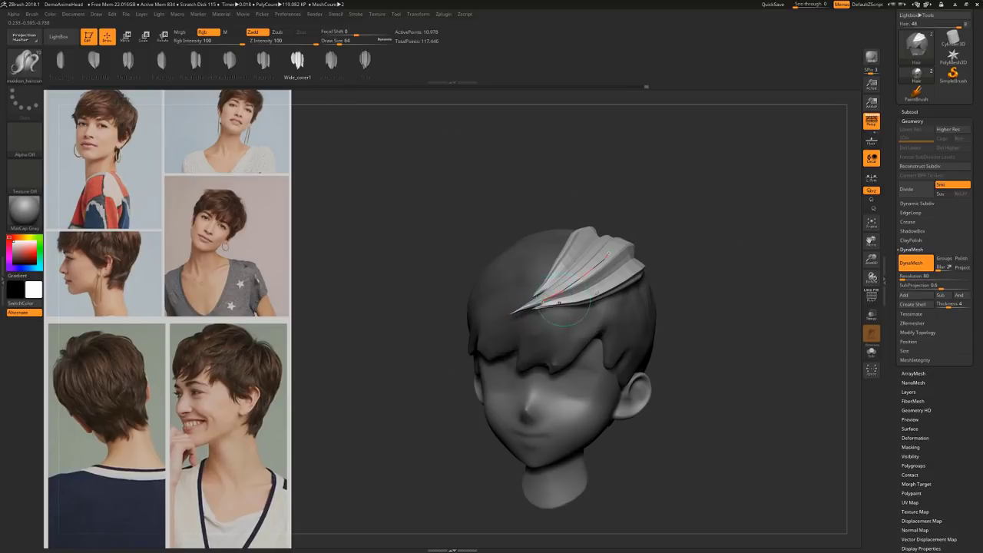
pyautogui.moveTo(713, 285)
pyautogui.mouseDown()
pyautogui.moveTo(725, 285)
pyautogui.moveTo(623, 294)
pyautogui.moveTo(714, 281)
pyautogui.mouseUp()
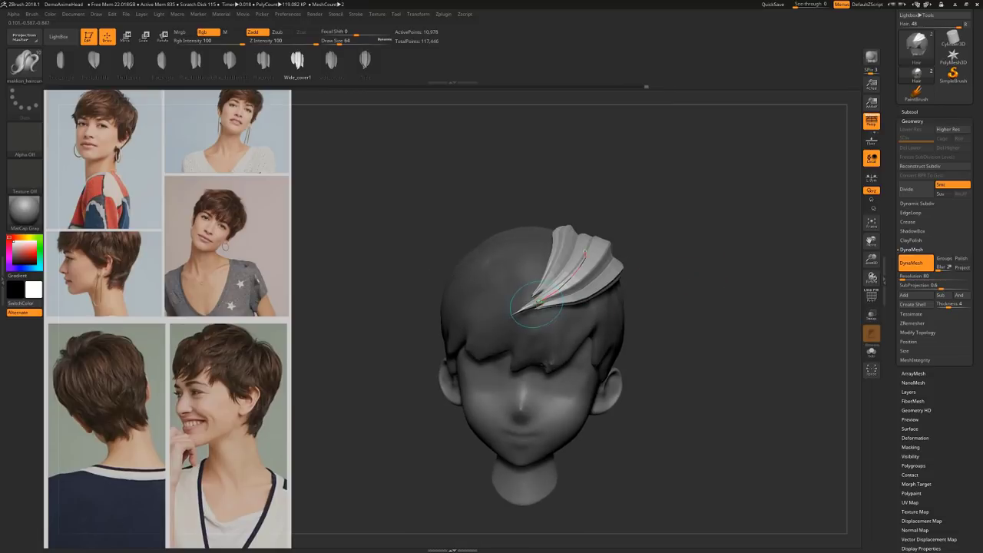
pyautogui.click(538, 304)
pyautogui.moveTo(538, 303); pyautogui.dragTo(535, 315)
pyautogui.moveTo(697, 275); pyautogui.dragTo(581, 296)
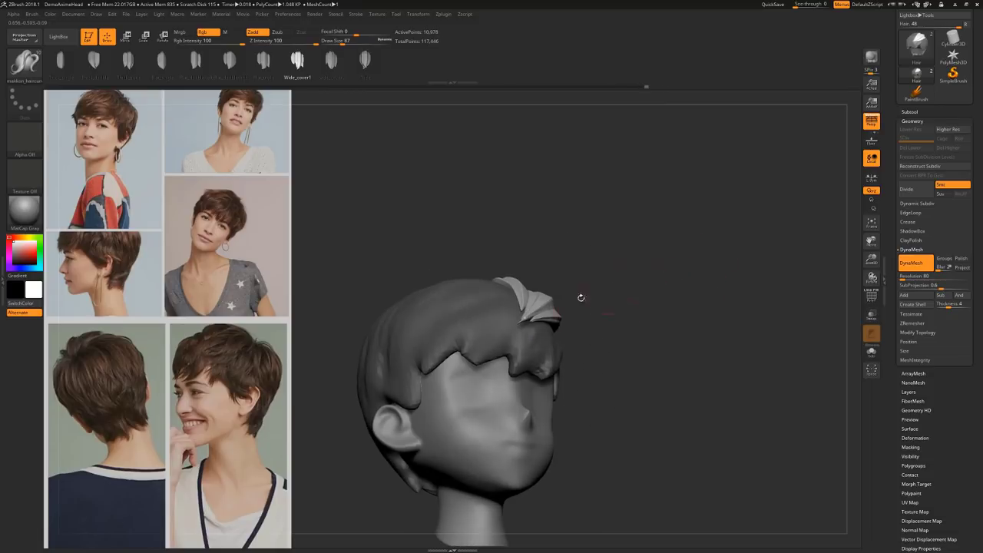
pyautogui.moveTo(673, 273)
pyautogui.mouseDown()
pyautogui.moveTo(617, 317)
pyautogui.moveTo(679, 262)
pyautogui.moveTo(662, 266)
pyautogui.mouseUp()
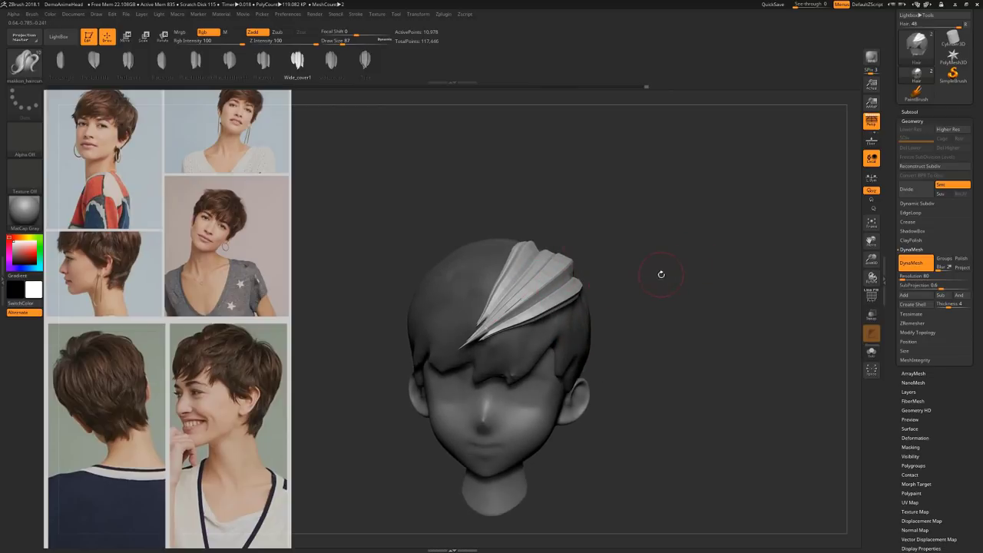
# Reduce the draw size to about 59 and apply it to the strand over the forehead
pyautogui.keyDown('alt'); pyautogui.moveTo(662, 274); pyautogui.dragTo(630, 275); pyautogui.keyUp('alt')
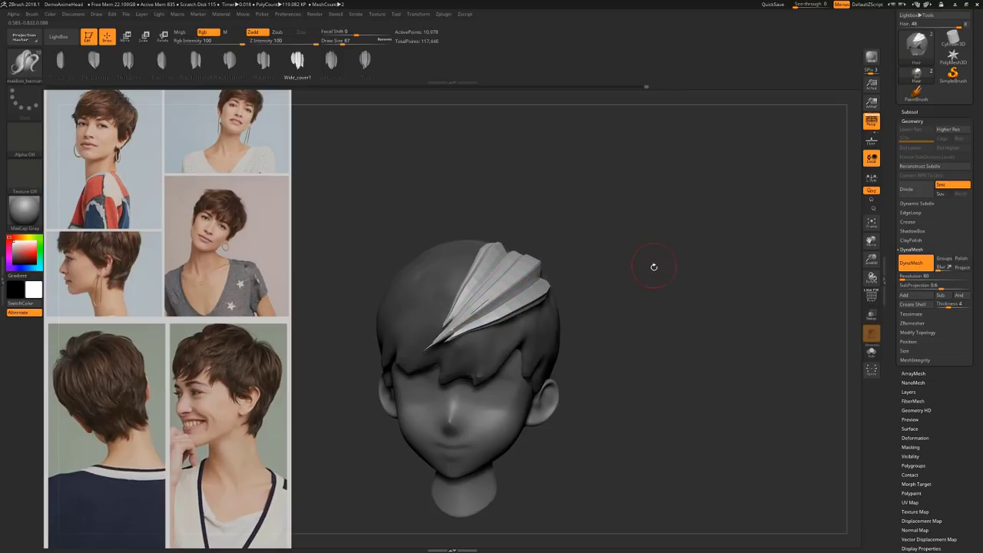
pyautogui.press('s')
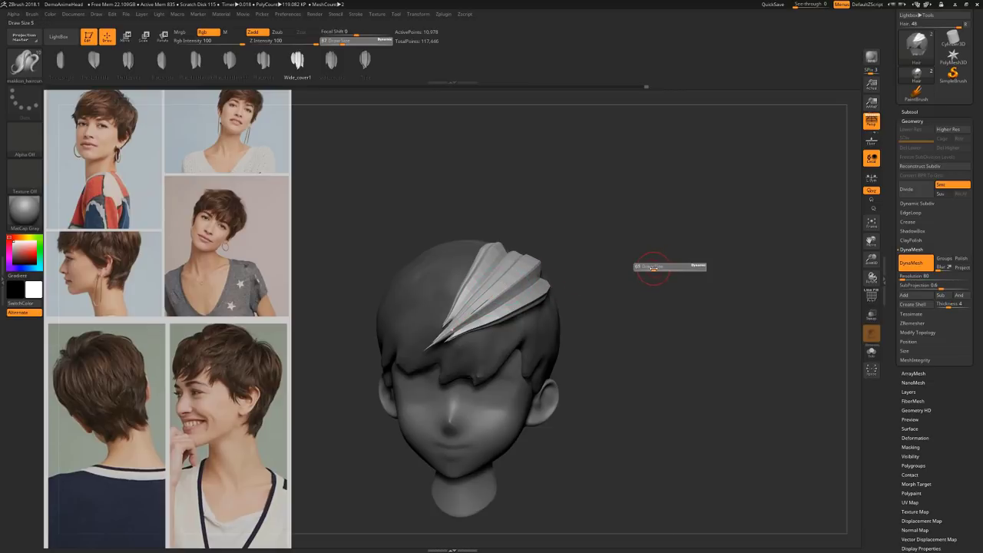
pyautogui.moveTo(652, 267); pyautogui.dragTo(607, 271)
pyautogui.click(504, 283)
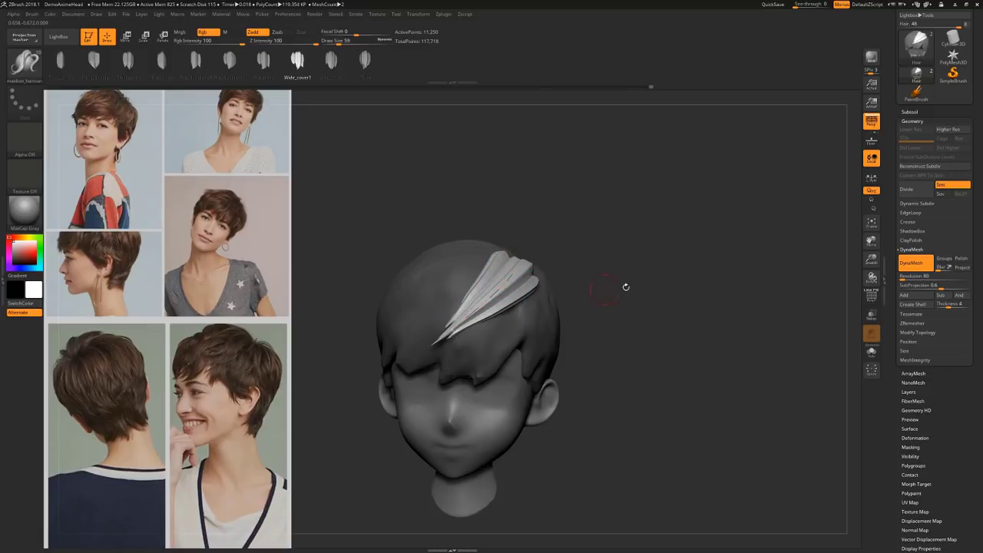
# Enlarge the draw size to about 101 and apply it to the forehead strand
pyautogui.moveTo(626, 287)
pyautogui.mouseDown()
pyautogui.moveTo(636, 243)
pyautogui.moveTo(676, 261)
pyautogui.moveTo(676, 273)
pyautogui.mouseUp()
pyautogui.moveTo(665, 349)
pyautogui.mouseDown()
pyautogui.moveTo(594, 298)
pyautogui.moveTo(555, 286)
pyautogui.mouseUp()
pyautogui.press('s')
pyautogui.click(541, 290)
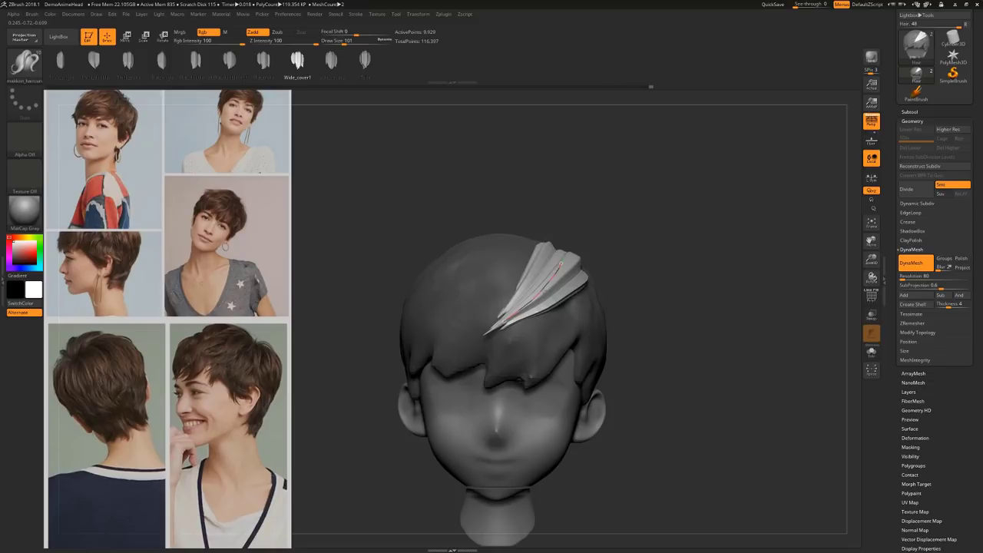
pyautogui.press('[')
pyautogui.click(516, 316)
# Pull the forehead strand's curve into a bend, using a draw size of about 22 for the finer adjustment
pyautogui.moveTo(647, 269); pyautogui.dragTo(664, 272)
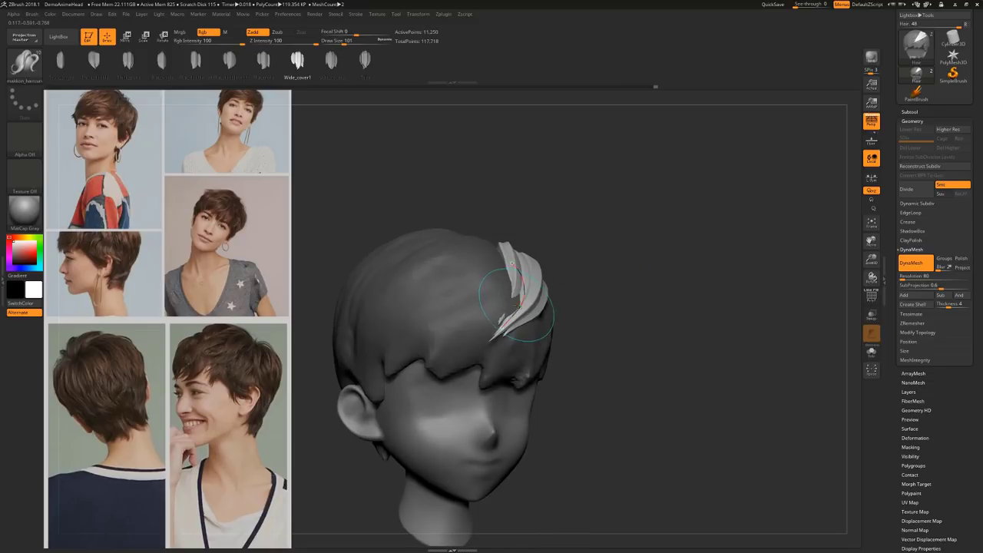
pyautogui.moveTo(517, 306); pyautogui.dragTo(527, 300)
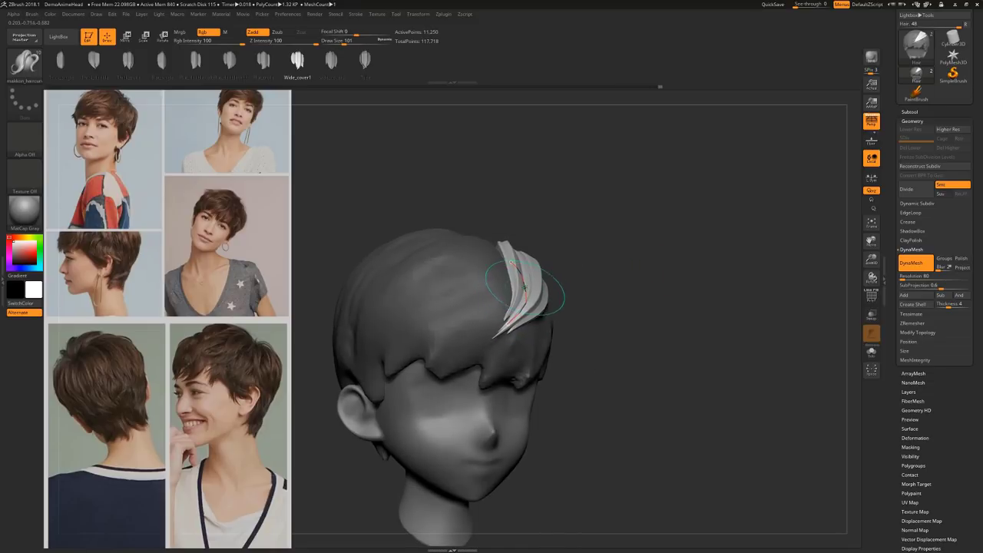
pyautogui.moveTo(611, 297)
pyautogui.mouseDown()
pyautogui.moveTo(603, 265)
pyautogui.moveTo(595, 273)
pyautogui.mouseUp()
pyautogui.press('s')
pyautogui.moveTo(529, 291)
pyautogui.mouseDown()
pyautogui.moveTo(511, 290)
pyautogui.moveTo(506, 324)
pyautogui.moveTo(492, 328)
pyautogui.mouseUp()
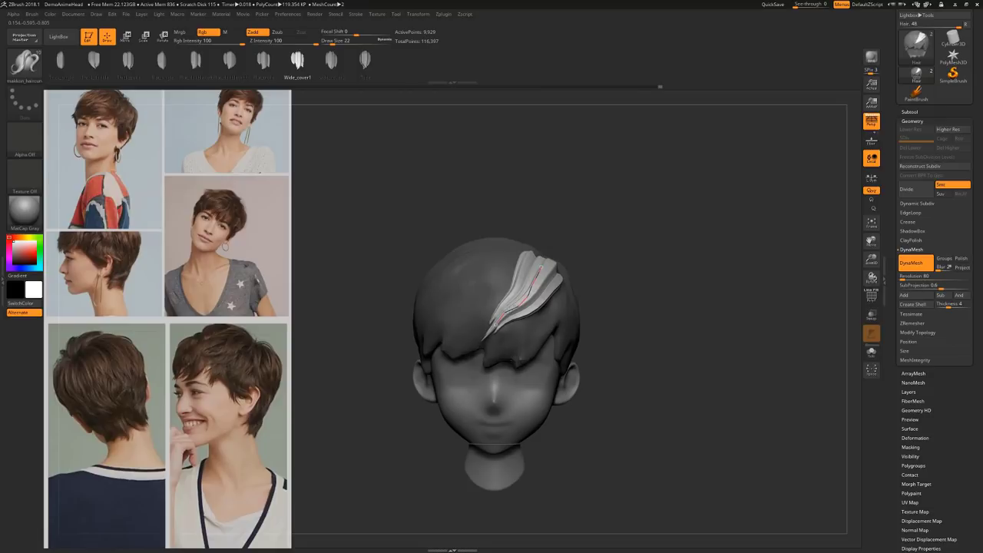
# Test the forehead strand at a draw size of about 145, then resize it to about 54
pyautogui.press('s')
pyautogui.moveTo(614, 293); pyautogui.dragTo(655, 275)
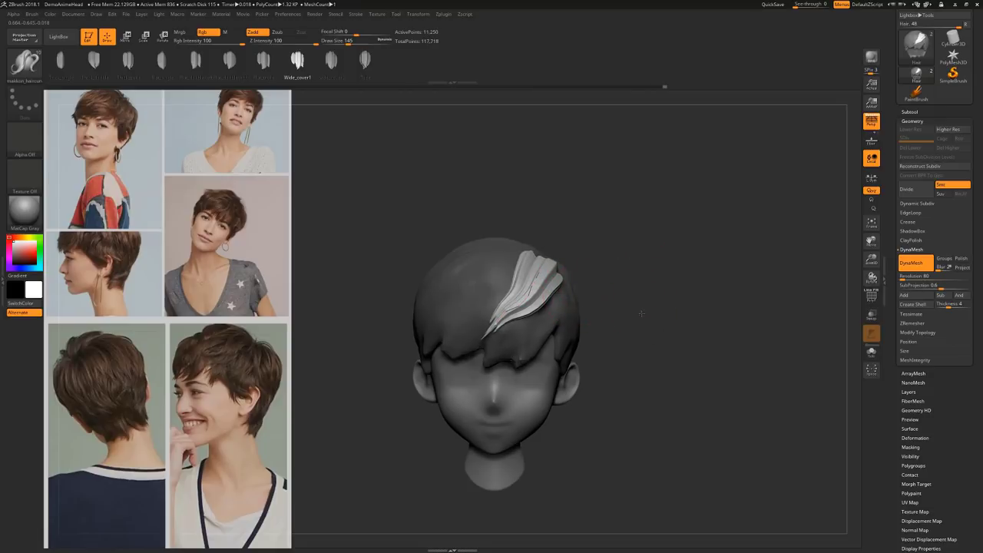
pyautogui.keyDown('alt'); pyautogui.moveTo(641, 313); pyautogui.dragTo(639, 326); pyautogui.keyUp('alt')
pyautogui.hotkey('ctrl', 'shift', 'z')
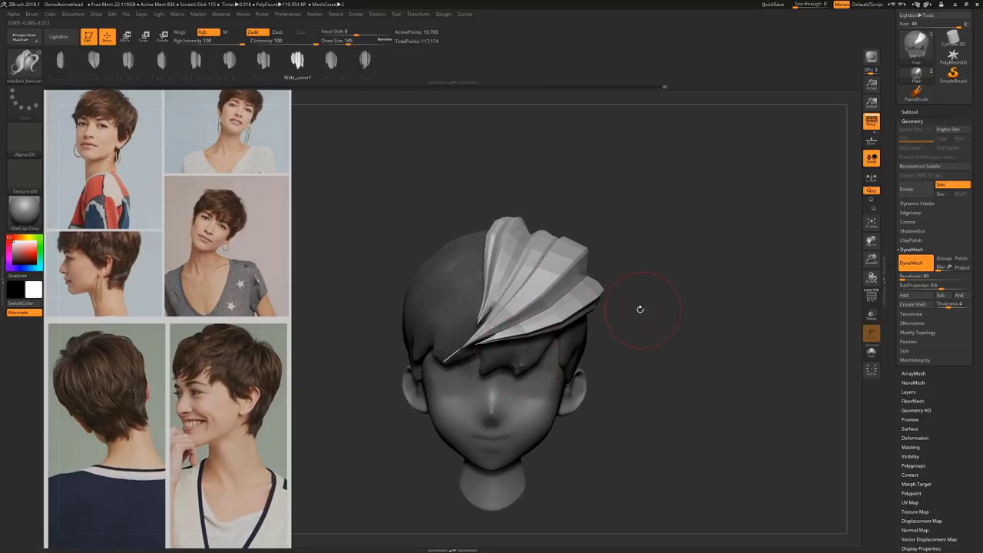
pyautogui.press('s')
pyautogui.click(527, 290)
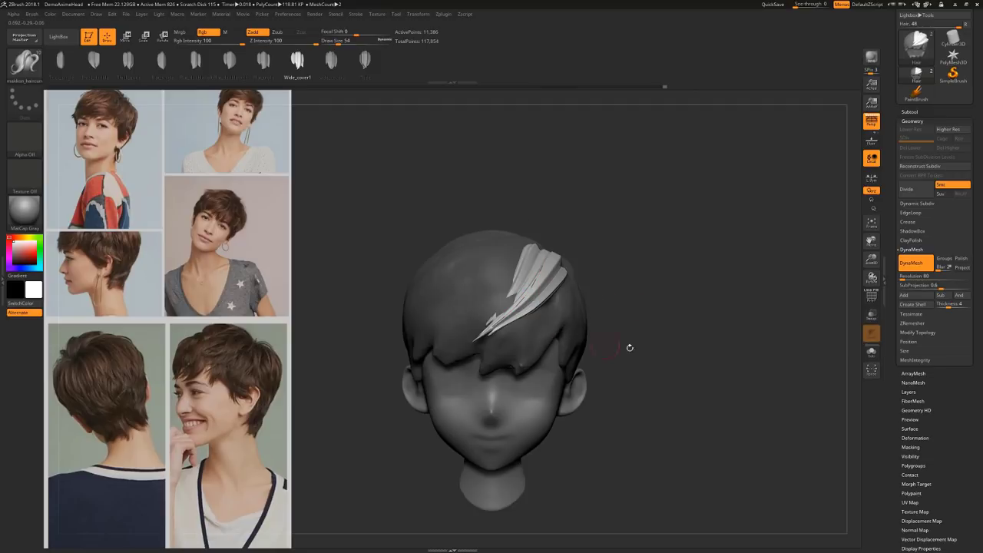
# Adjust the curve of the forehead strand so that it runs smoothly from the crown to the fringe tip
pyautogui.moveTo(636, 326); pyautogui.dragTo(603, 318)
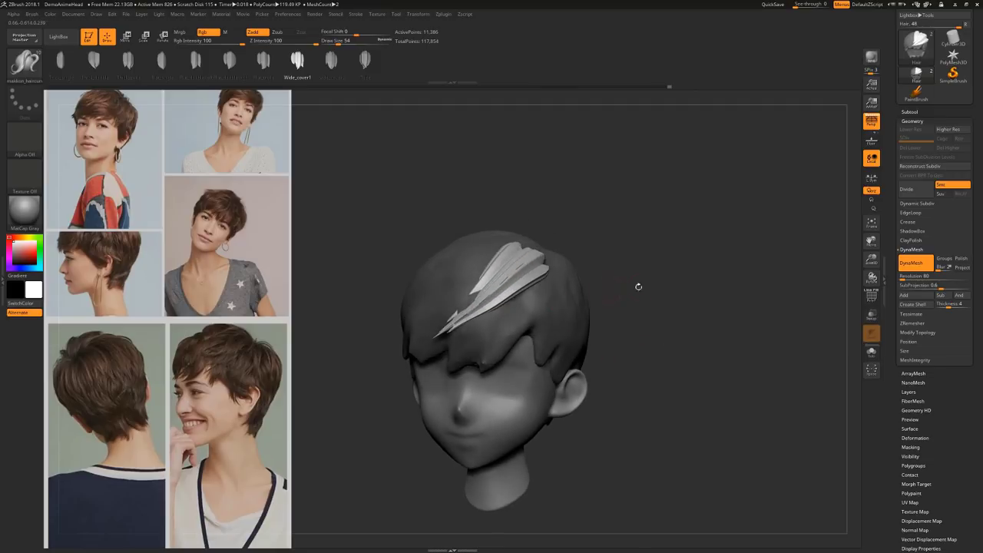
pyautogui.moveTo(639, 286)
pyautogui.mouseDown()
pyautogui.moveTo(643, 300)
pyautogui.moveTo(662, 301)
pyautogui.mouseUp()
pyautogui.moveTo(561, 308); pyautogui.dragTo(567, 297)
pyautogui.moveTo(710, 266); pyautogui.dragTo(647, 283)
pyautogui.moveTo(537, 327); pyautogui.dragTo(539, 336)
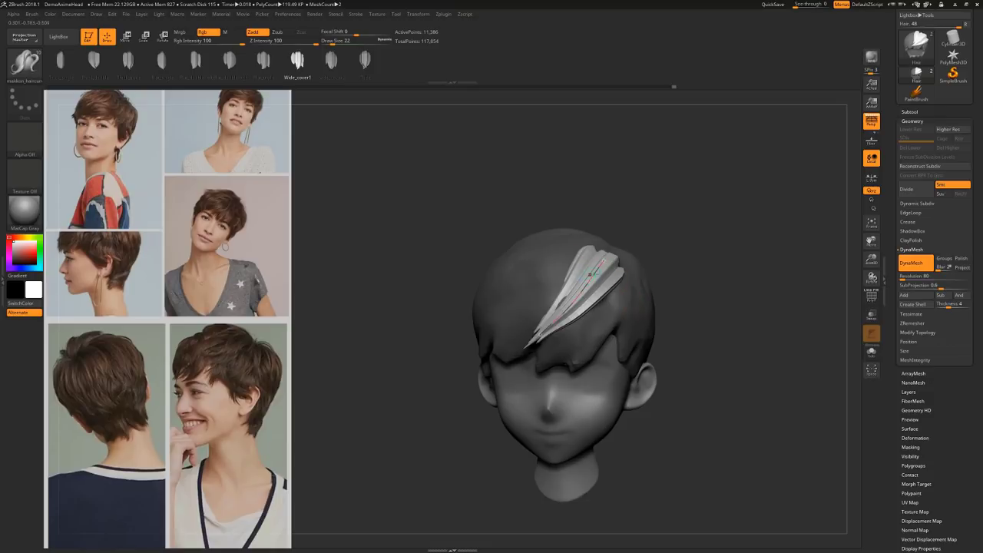
# Draw two more Wide_cover1 strands sweeping down across the forehead fringe
pyautogui.moveTo(711, 298); pyautogui.dragTo(688, 295)
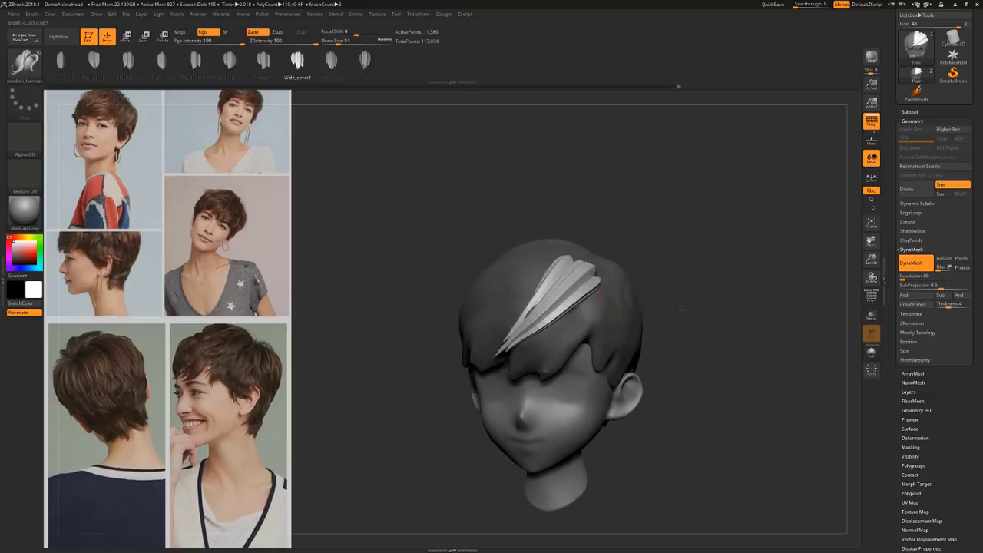
pyautogui.moveTo(605, 278); pyautogui.dragTo(545, 356)
pyautogui.moveTo(687, 318); pyautogui.dragTo(691, 355)
pyautogui.moveTo(617, 253)
pyautogui.mouseDown()
pyautogui.moveTo(548, 308)
pyautogui.moveTo(526, 360)
pyautogui.mouseUp()
pyautogui.moveTo(711, 411)
pyautogui.mouseDown()
pyautogui.moveTo(718, 364)
pyautogui.moveTo(746, 375)
pyautogui.moveTo(673, 362)
pyautogui.moveTo(708, 365)
pyautogui.mouseUp()
# Draw Wide_cover2 strands down the side of the head beside the fringe
pyautogui.click(331, 61)
pyautogui.moveTo(547, 288); pyautogui.dragTo(573, 359)
pyautogui.moveTo(677, 299)
pyautogui.mouseDown()
pyautogui.moveTo(614, 303)
pyautogui.moveTo(659, 315)
pyautogui.moveTo(632, 304)
pyautogui.moveTo(543, 388)
pyautogui.mouseUp()
pyautogui.moveTo(683, 330); pyautogui.dragTo(711, 341)
pyautogui.moveTo(626, 269)
pyautogui.mouseDown()
pyautogui.moveTo(623, 325)
pyautogui.moveTo(606, 357)
pyautogui.mouseUp()
pyautogui.moveTo(714, 345); pyautogui.dragTo(691, 323)
# Draw Wide_cover1 strands from the crown down the side and back of the head
pyautogui.click(298, 61)
pyautogui.moveTo(609, 269); pyautogui.dragTo(611, 372)
pyautogui.moveTo(699, 354); pyautogui.dragTo(725, 329)
pyautogui.moveTo(705, 289); pyautogui.dragTo(691, 309)
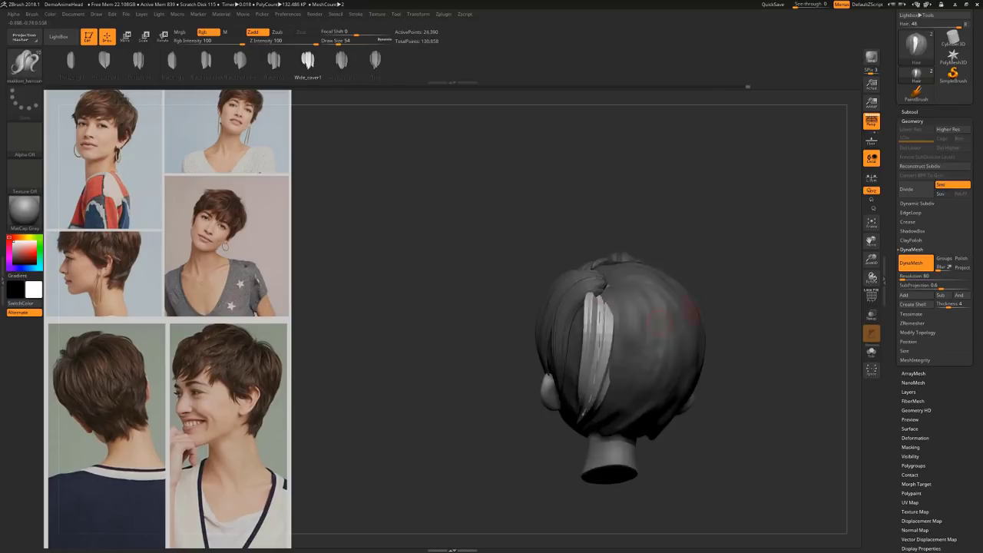
pyautogui.moveTo(596, 296); pyautogui.dragTo(596, 389)
# Add long Wide_cover1 strands behind the ear, running from the crown down to the nape
pyautogui.moveTo(707, 337); pyautogui.dragTo(691, 300)
pyautogui.moveTo(599, 284); pyautogui.dragTo(555, 414)
pyautogui.moveTo(714, 369); pyautogui.dragTo(683, 338)
pyautogui.moveTo(588, 272); pyautogui.dragTo(509, 431)
pyautogui.moveTo(683, 322); pyautogui.dragTo(700, 314)
pyautogui.moveTo(603, 294); pyautogui.dragTo(508, 424)
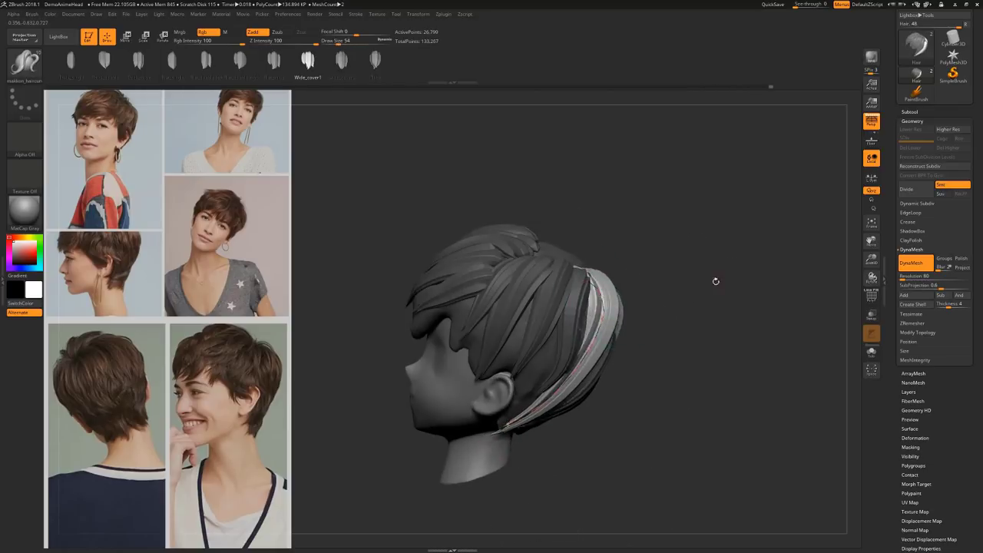
# Cover the opposite side of the head above the ear with Wide_cover1 strands
pyautogui.moveTo(715, 278)
pyautogui.mouseDown()
pyautogui.moveTo(675, 338)
pyautogui.moveTo(714, 346)
pyautogui.moveTo(729, 330)
pyautogui.mouseUp()
pyautogui.moveTo(608, 235); pyautogui.dragTo(647, 396)
pyautogui.moveTo(698, 329); pyautogui.dragTo(721, 307)
pyautogui.moveTo(596, 240); pyautogui.dragTo(626, 360)
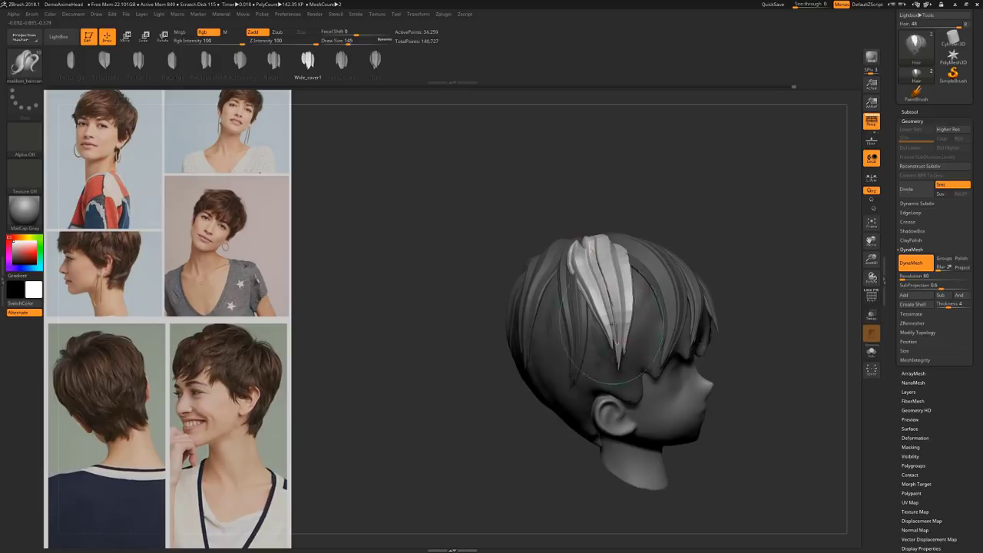
pyautogui.moveTo(714, 338); pyautogui.dragTo(691, 353)
pyautogui.moveTo(492, 264); pyautogui.dragTo(564, 326)
pyautogui.moveTo(707, 384)
pyautogui.mouseDown()
pyautogui.moveTo(730, 400)
pyautogui.moveTo(715, 384)
pyautogui.mouseUp()
# Draw Wide_cover2 strands down the side of the head, around and behind the ear
pyautogui.click(341, 62)
pyautogui.moveTo(555, 245); pyautogui.dragTo(566, 351)
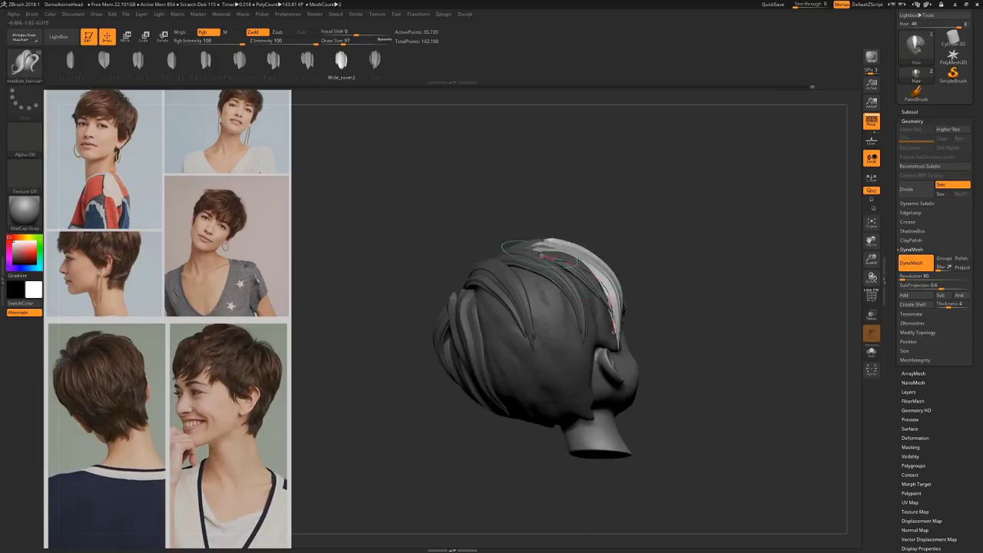
pyautogui.moveTo(691, 322); pyautogui.dragTo(661, 299)
pyautogui.moveTo(477, 241); pyautogui.dragTo(499, 326)
pyautogui.moveTo(653, 254)
pyautogui.mouseDown()
pyautogui.moveTo(702, 228)
pyautogui.moveTo(599, 307)
pyautogui.moveTo(607, 292)
pyautogui.moveTo(615, 315)
pyautogui.mouseUp()
pyautogui.moveTo(484, 268); pyautogui.dragTo(507, 388)
# Fill the gap behind the ear and the back of the head with two more Wide_cover2 strands
pyautogui.moveTo(32, 14)
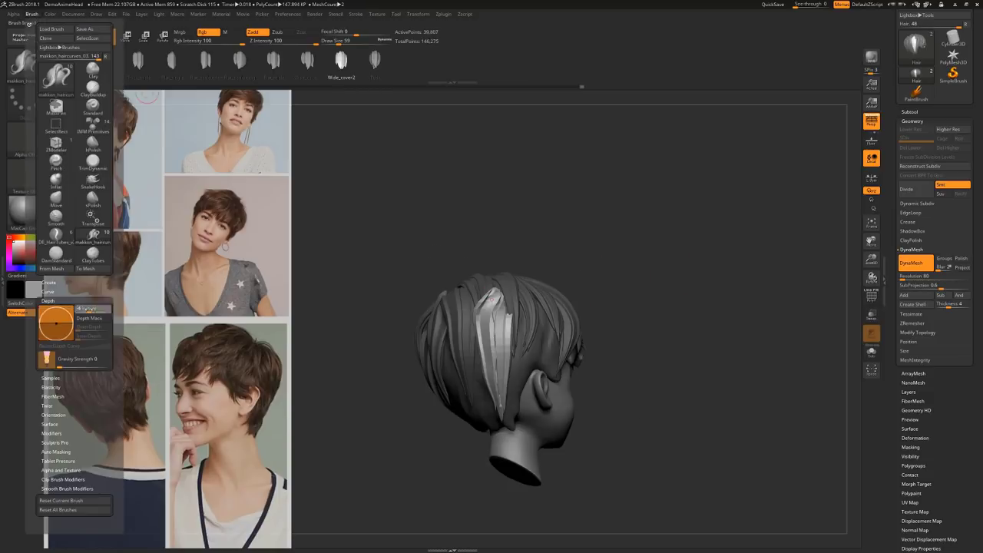
pyautogui.moveTo(629, 261)
pyautogui.mouseDown()
pyautogui.moveTo(604, 283)
pyautogui.moveTo(686, 291)
pyautogui.moveTo(615, 296)
pyautogui.mouseUp()
pyautogui.press('w')
pyautogui.moveTo(676, 292)
pyautogui.mouseDown()
pyautogui.moveTo(622, 307)
pyautogui.moveTo(684, 288)
pyautogui.mouseUp()
pyautogui.press('q')
pyautogui.moveTo(534, 299); pyautogui.dragTo(513, 392)
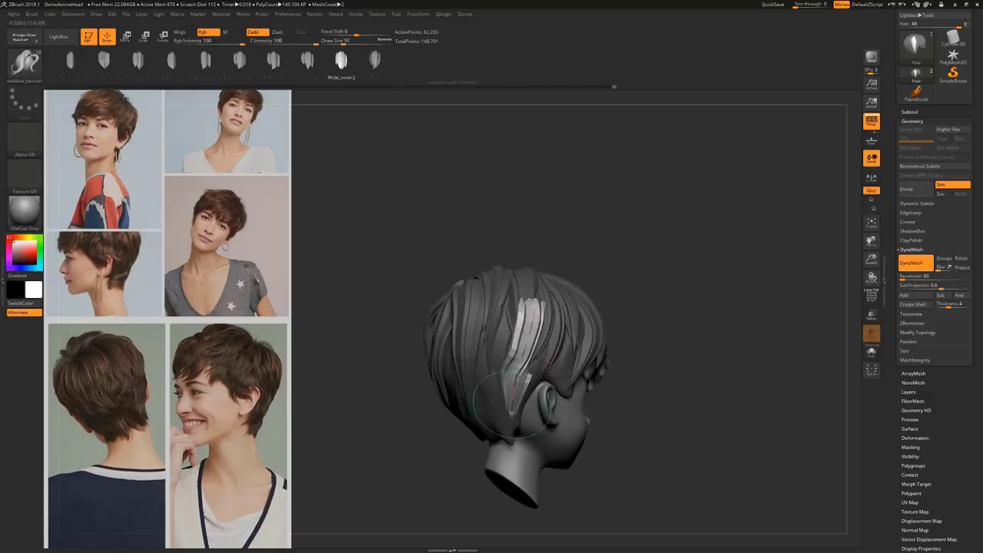
pyautogui.press('w')
pyautogui.moveTo(652, 300)
pyautogui.mouseDown()
pyautogui.moveTo(680, 288)
pyautogui.moveTo(622, 315)
pyautogui.moveTo(691, 292)
pyautogui.moveTo(669, 277)
pyautogui.mouseUp()
pyautogui.press('q')
pyautogui.moveTo(530, 300); pyautogui.dragTo(542, 384)
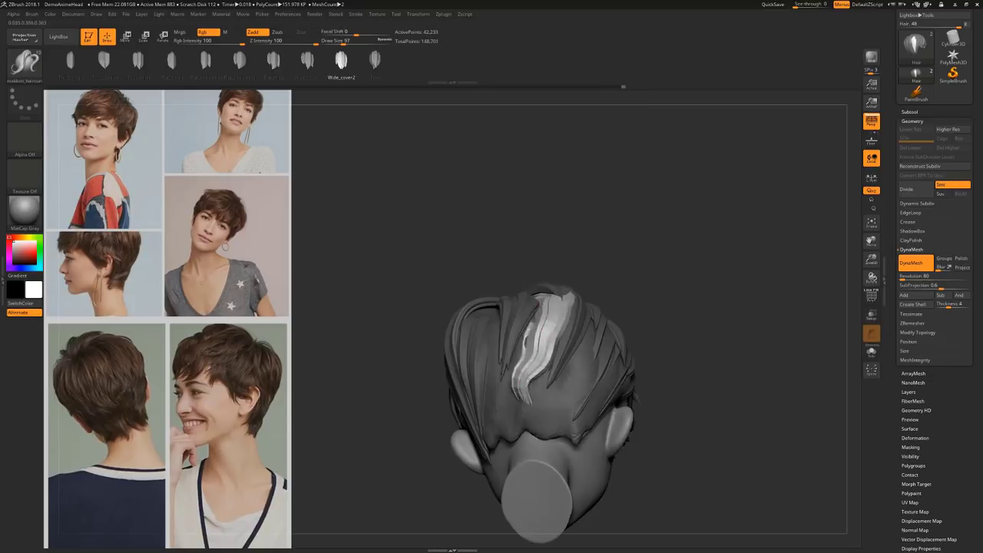
# Draw two long Wide_cover2 strands down the back of the head to the nape
pyautogui.moveTo(668, 284); pyautogui.dragTo(664, 315)
pyautogui.moveTo(489, 291); pyautogui.dragTo(543, 434)
pyautogui.moveTo(676, 307); pyautogui.dragTo(699, 295)
pyautogui.moveTo(510, 296); pyautogui.dragTo(536, 441)
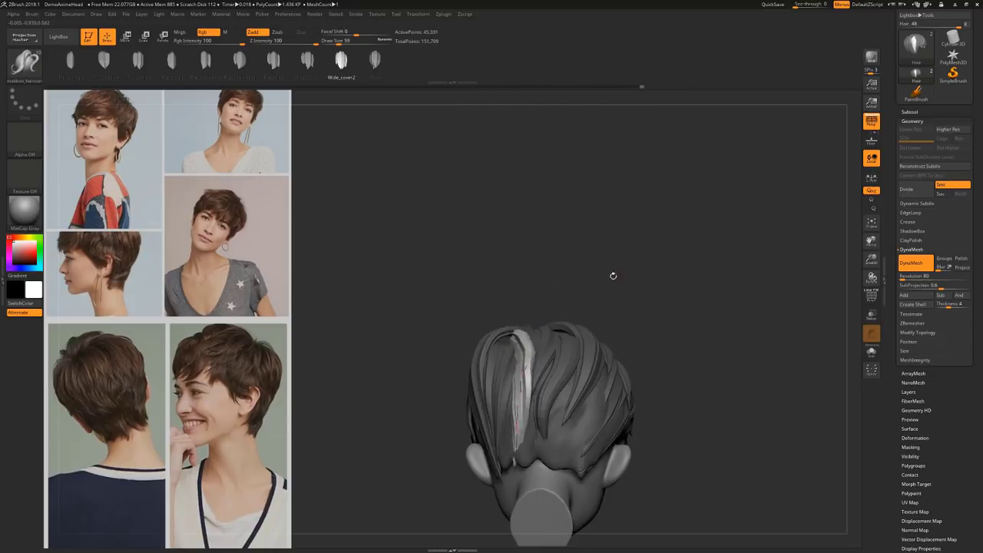
# Draw a Wide_cover1 strand down the middle of the back of the head
pyautogui.moveTo(613, 276); pyautogui.dragTo(695, 258)
pyautogui.click(307, 62)
pyautogui.moveTo(531, 331); pyautogui.dragTo(531, 434)
pyautogui.moveTo(653, 323); pyautogui.dragTo(745, 315)
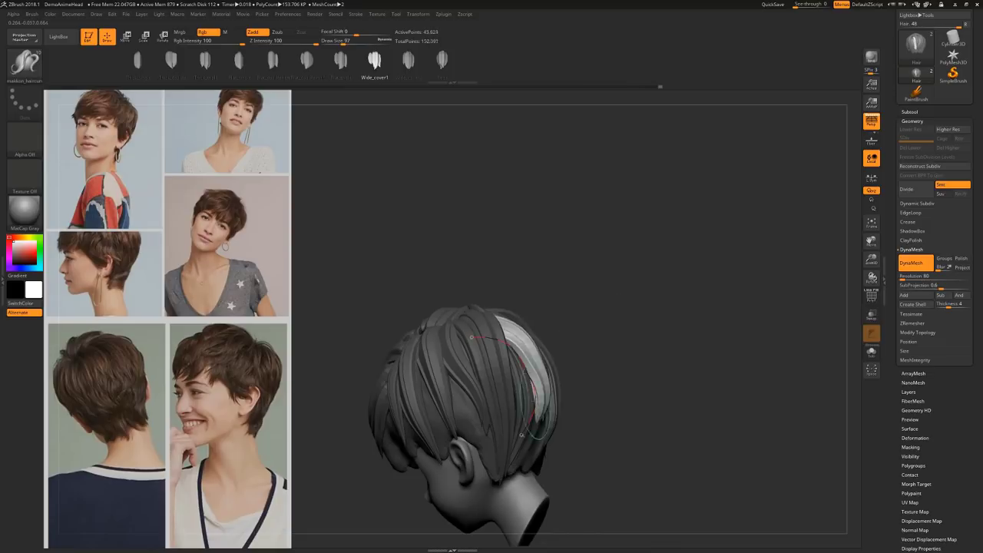
# Add further strands over the head, switching to the fifth hair strand variant
pyautogui.moveTo(537, 299); pyautogui.dragTo(688, 243)
pyautogui.moveTo(688, 292)
pyautogui.mouseDown()
pyautogui.moveTo(707, 331)
pyautogui.moveTo(700, 318)
pyautogui.moveTo(615, 333)
pyautogui.moveTo(686, 280)
pyautogui.mouseUp()
pyautogui.moveTo(430, 254)
pyautogui.mouseDown()
pyautogui.moveTo(538, 253)
pyautogui.moveTo(637, 329)
pyautogui.moveTo(474, 235)
pyautogui.mouseUp()
pyautogui.click(295, 61)
pyautogui.moveTo(613, 298); pyautogui.dragTo(495, 390)
pyautogui.moveTo(710, 253)
pyautogui.mouseDown()
pyautogui.moveTo(748, 220)
pyautogui.moveTo(726, 288)
pyautogui.moveTo(757, 265)
pyautogui.mouseUp()
# Draw a Thick_double strand over the top of the head from the crown towards the forehead
pyautogui.click(193, 61)
pyautogui.moveTo(700, 221); pyautogui.dragTo(612, 218)
pyautogui.moveTo(739, 227)
pyautogui.mouseDown()
pyautogui.moveTo(714, 230)
pyautogui.moveTo(737, 213)
pyautogui.mouseUp()
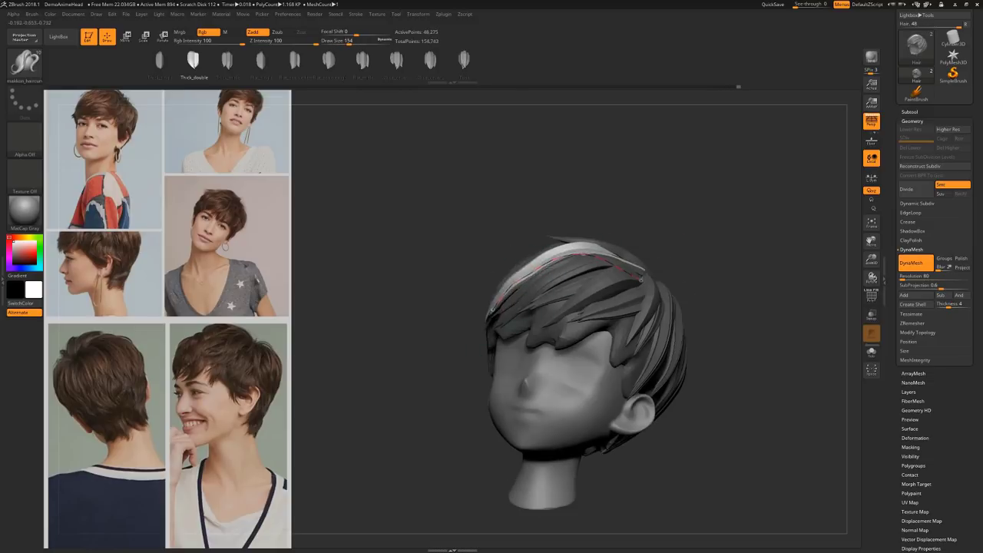
pyautogui.moveTo(714, 262)
pyautogui.mouseDown()
pyautogui.moveTo(757, 300)
pyautogui.moveTo(737, 284)
pyautogui.mouseUp()
pyautogui.press('w')
pyautogui.press('q')
pyautogui.moveTo(737, 346); pyautogui.dragTo(709, 344)
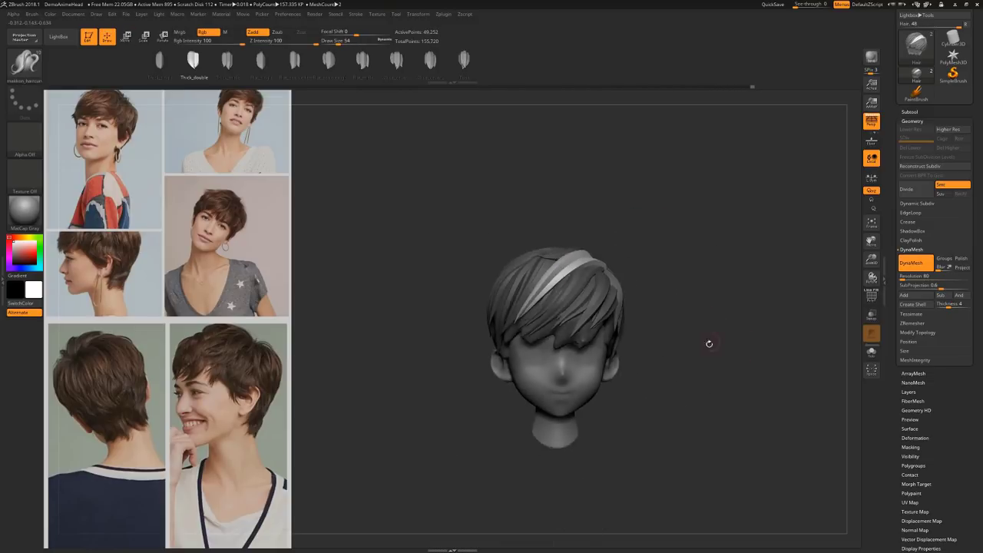
# Add a strand over the top of the head with the third hair strand variant
pyautogui.click(227, 61)
pyautogui.moveTo(714, 254); pyautogui.dragTo(730, 300)
pyautogui.moveTo(756, 269)
pyautogui.mouseDown()
pyautogui.moveTo(713, 251)
pyautogui.moveTo(564, 265)
pyautogui.mouseUp()
pyautogui.moveTo(703, 261)
pyautogui.mouseDown()
pyautogui.moveTo(741, 269)
pyautogui.moveTo(715, 266)
pyautogui.moveTo(737, 276)
pyautogui.moveTo(722, 261)
pyautogui.moveTo(714, 269)
pyautogui.moveTo(756, 261)
pyautogui.moveTo(727, 266)
pyautogui.moveTo(737, 288)
pyautogui.mouseUp()
# Draw Flat_double-right strands across the top of the head towards the fringe
pyautogui.click(331, 61)
pyautogui.moveTo(581, 186); pyautogui.dragTo(487, 252)
pyautogui.moveTo(643, 193); pyautogui.dragTo(568, 190)
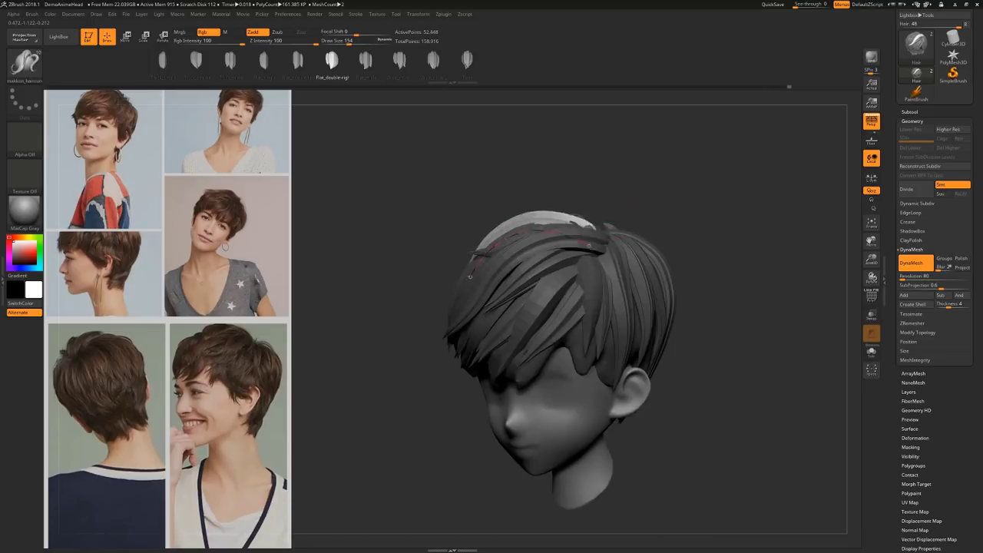
pyautogui.moveTo(691, 253); pyautogui.dragTo(757, 269)
# Draw a Thick_single strand from the crown down over the side of the head
pyautogui.click(162, 61)
pyautogui.moveTo(637, 207)
pyautogui.mouseDown()
pyautogui.moveTo(652, 241)
pyautogui.moveTo(706, 253)
pyautogui.moveTo(722, 238)
pyautogui.mouseUp()
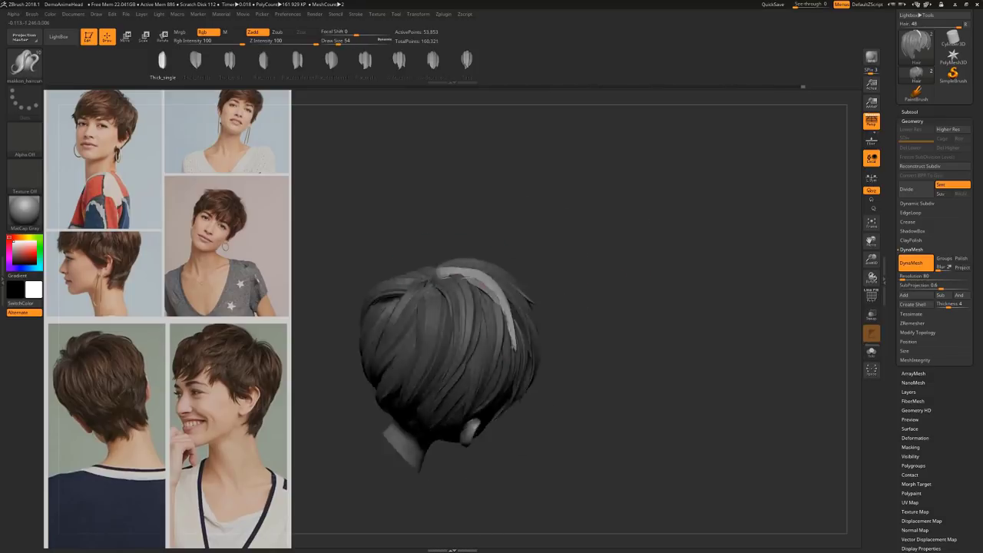
pyautogui.moveTo(652, 230); pyautogui.dragTo(599, 182)
# Draw a strand down the back of the head with the last hair strand variant
pyautogui.click(467, 61)
pyautogui.moveTo(503, 223); pyautogui.dragTo(520, 327)
pyautogui.moveTo(650, 220); pyautogui.dragTo(714, 246)
pyautogui.moveTo(645, 253)
pyautogui.mouseDown()
pyautogui.moveTo(687, 267)
pyautogui.moveTo(691, 331)
pyautogui.mouseUp()
# Draw a Flat_double-right strand from the crown over the back of the head
pyautogui.click(332, 61)
pyautogui.moveTo(430, 230); pyautogui.dragTo(503, 265)
pyautogui.moveTo(676, 307); pyautogui.dragTo(652, 258)
# Enlarge the draw size to about 154 and adjust the curve of the Flat_double-right strand on the back
pyautogui.press(']')
pyautogui.press(']')
pyautogui.press(']')
pyautogui.press(']')
pyautogui.press(']')
pyautogui.press(']')
pyautogui.press(']')
pyautogui.press(']')
pyautogui.press(']')
pyautogui.press(']')
pyautogui.moveTo(507, 265); pyautogui.dragTo(522, 272)
pyautogui.moveTo(652, 246); pyautogui.dragTo(706, 258)
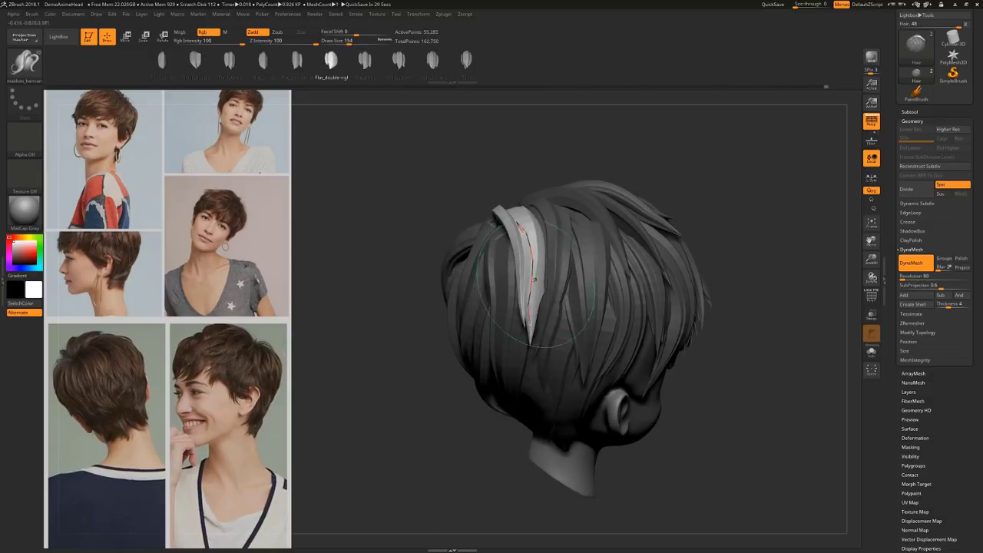
pyautogui.moveTo(535, 279); pyautogui.dragTo(530, 269)
pyautogui.moveTo(737, 277); pyautogui.dragTo(694, 261)
# Draw a Flat_triple strand from the crown down the back of the head
pyautogui.click(364, 61)
pyautogui.moveTo(483, 249); pyautogui.dragTo(541, 326)
pyautogui.moveTo(683, 253)
pyautogui.mouseDown()
pyautogui.moveTo(691, 323)
pyautogui.moveTo(668, 246)
pyautogui.moveTo(683, 284)
pyautogui.moveTo(633, 245)
pyautogui.moveTo(692, 253)
pyautogui.moveTo(621, 218)
pyautogui.moveTo(664, 263)
pyautogui.moveTo(524, 361)
pyautogui.mouseUp()
# Reduce the draw size to about 46 and draw a thin Thick_single strand near the crown
pyautogui.press('[')
pyautogui.press('[')
pyautogui.press('[')
pyautogui.press('[')
pyautogui.press('[')
pyautogui.press('[')
pyautogui.press('[')
pyautogui.press('[')
pyautogui.press('[')
pyautogui.press('[')
pyautogui.click(297, 61)
pyautogui.click(195, 60)
pyautogui.moveTo(716, 285)
pyautogui.mouseDown()
pyautogui.moveTo(680, 284)
pyautogui.moveTo(722, 226)
pyautogui.moveTo(698, 290)
pyautogui.moveTo(688, 254)
pyautogui.moveTo(609, 250)
pyautogui.mouseUp()
pyautogui.click(211, 62)
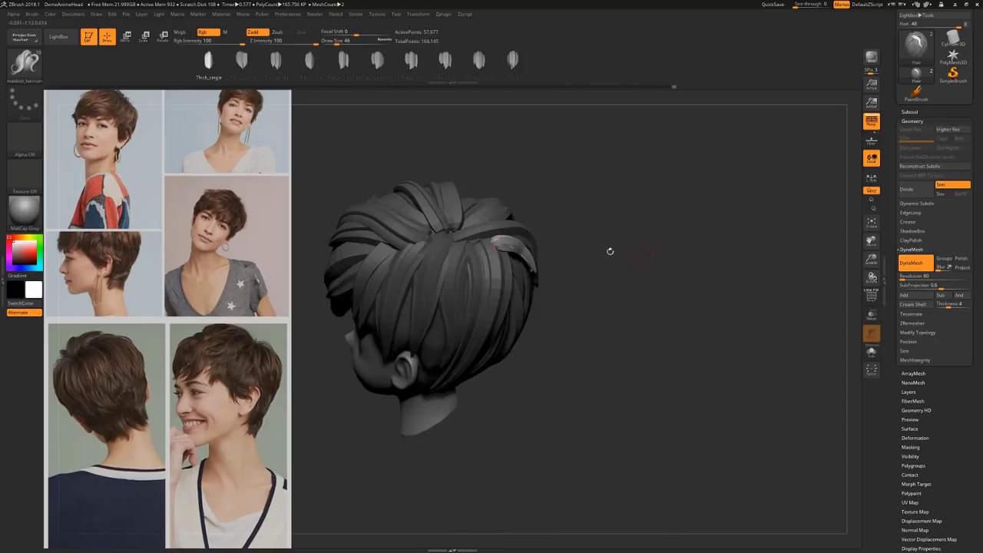
pyautogui.moveTo(445, 184); pyautogui.dragTo(530, 231)
# Draw a Flat_triple strand curving from the crown down the upper back of the head
pyautogui.moveTo(653, 253)
pyautogui.mouseDown()
pyautogui.moveTo(691, 223)
pyautogui.moveTo(653, 292)
pyautogui.moveTo(727, 299)
pyautogui.moveTo(691, 269)
pyautogui.mouseUp()
pyautogui.click(411, 61)
pyautogui.moveTo(516, 231); pyautogui.dragTo(570, 330)
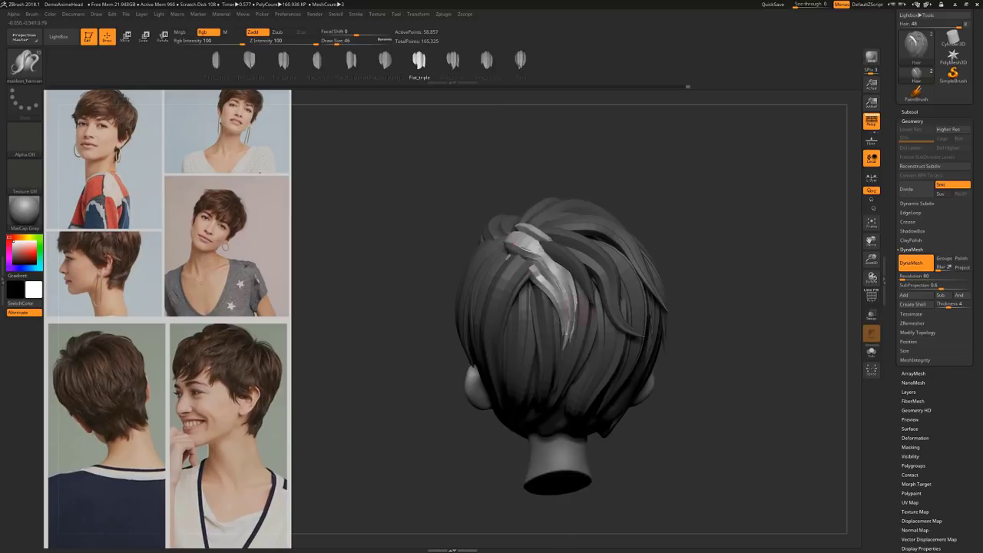
pyautogui.moveTo(691, 261)
pyautogui.mouseDown()
pyautogui.moveTo(668, 185)
pyautogui.moveTo(665, 213)
pyautogui.moveTo(652, 185)
pyautogui.moveTo(668, 223)
pyautogui.mouseUp()
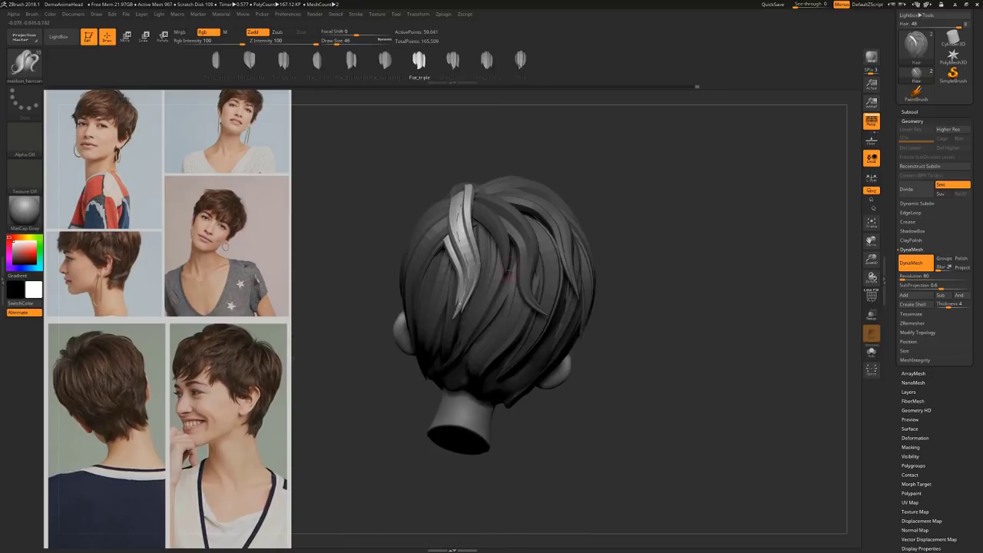
# Draw a Flat_single strand from the crown over the back of the head
pyautogui.click(317, 61)
pyautogui.moveTo(480, 203); pyautogui.dragTo(470, 265)
pyautogui.moveTo(738, 192)
pyautogui.mouseDown()
pyautogui.moveTo(678, 165)
pyautogui.moveTo(783, 184)
pyautogui.mouseUp()
pyautogui.moveTo(676, 261); pyautogui.dragTo(663, 290)
pyautogui.moveTo(715, 250); pyautogui.dragTo(610, 259)
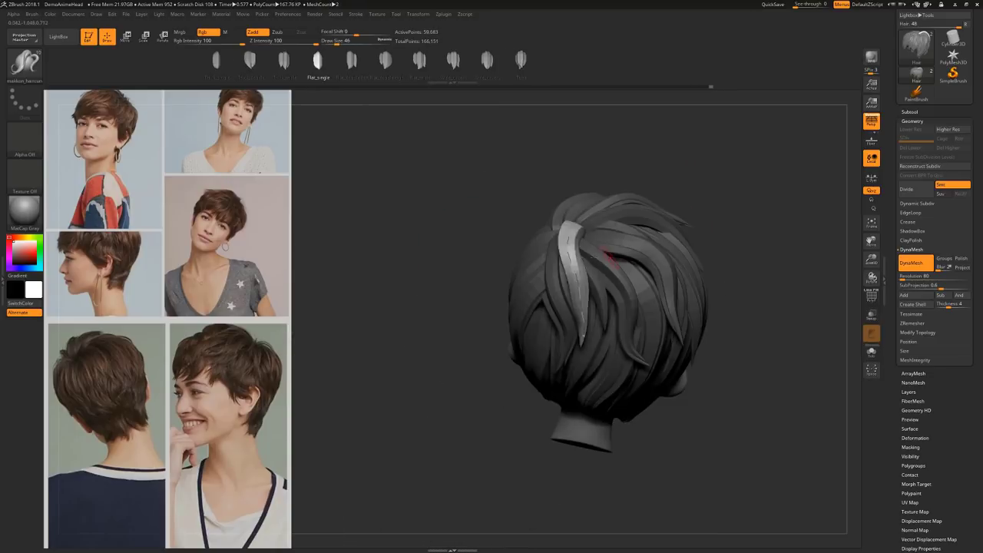
# Draw additional Flat_single strands over the upper back and side of the head, following the flow from the crown
pyautogui.moveTo(714, 230); pyautogui.dragTo(741, 223)
pyautogui.moveTo(634, 257); pyautogui.dragTo(630, 265)
pyautogui.moveTo(668, 204); pyautogui.dragTo(706, 213)
pyautogui.moveTo(599, 208); pyautogui.dragTo(602, 219)
pyautogui.moveTo(714, 215)
pyautogui.mouseDown()
pyautogui.moveTo(652, 231)
pyautogui.moveTo(745, 291)
pyautogui.moveTo(715, 207)
pyautogui.mouseUp()
# Reduce the draw size to about 33 and draw a short Thick_single strand just below the crown
pyautogui.moveTo(627, 179); pyautogui.dragTo(726, 267)
pyautogui.moveTo(749, 223)
pyautogui.mouseDown()
pyautogui.moveTo(768, 288)
pyautogui.moveTo(722, 223)
pyautogui.mouseUp()
pyautogui.moveTo(559, 246); pyautogui.dragTo(626, 250)
pyautogui.moveTo(707, 229); pyautogui.dragTo(733, 253)
pyautogui.click(216, 60)
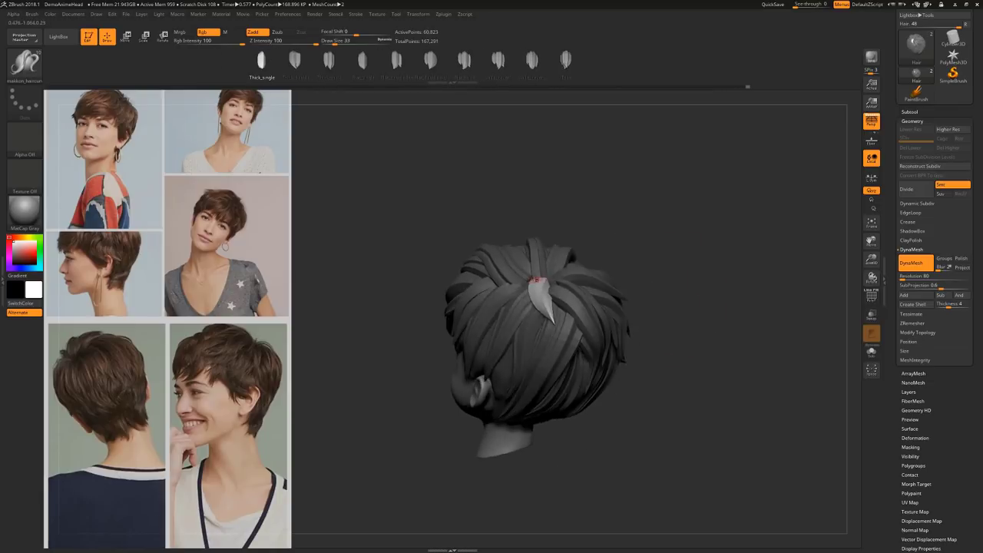
pyautogui.moveTo(668, 249)
pyautogui.mouseDown()
pyautogui.moveTo(691, 264)
pyautogui.moveTo(714, 307)
pyautogui.moveTo(665, 325)
pyautogui.moveTo(737, 269)
pyautogui.moveTo(691, 308)
pyautogui.mouseUp()
# Draw a Flat_double-left strand from the crown down the side of the head above the ear, with draw size about 71
pyautogui.click(430, 60)
pyautogui.moveTo(489, 323)
pyautogui.mouseDown()
pyautogui.moveTo(599, 335)
pyautogui.moveTo(584, 292)
pyautogui.moveTo(638, 277)
pyautogui.mouseUp()
pyautogui.click(396, 60)
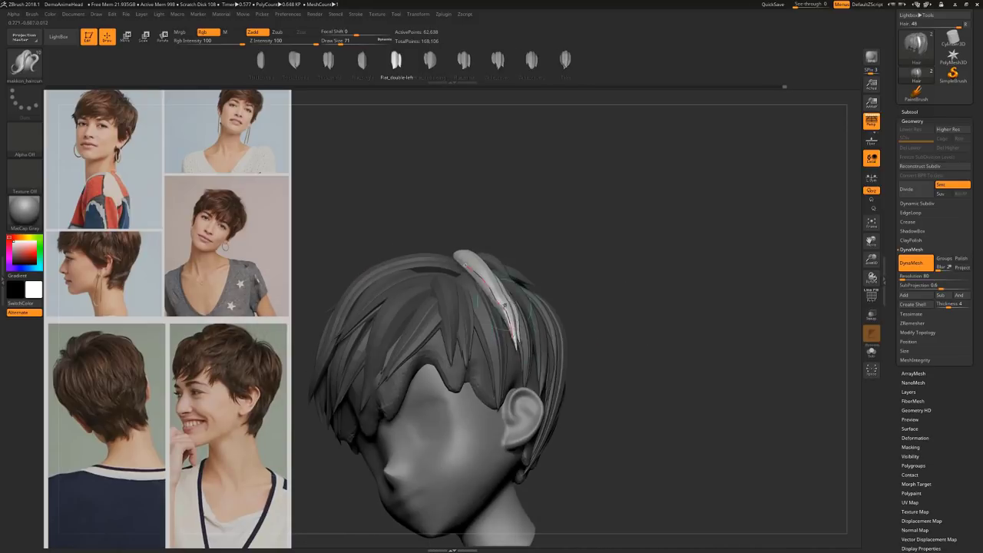
pyautogui.moveTo(692, 292); pyautogui.dragTo(614, 269)
pyautogui.moveTo(714, 246)
pyautogui.mouseDown()
pyautogui.moveTo(700, 217)
pyautogui.moveTo(756, 230)
pyautogui.moveTo(683, 230)
pyautogui.moveTo(768, 254)
pyautogui.mouseUp()
# Reshape the new side strand with the Move brush so it follows the head's contour down to the ear
pyautogui.press('b')
pyautogui.press('m')
pyautogui.press('v')
pyautogui.click(31, 14)
pyautogui.click(63, 447)
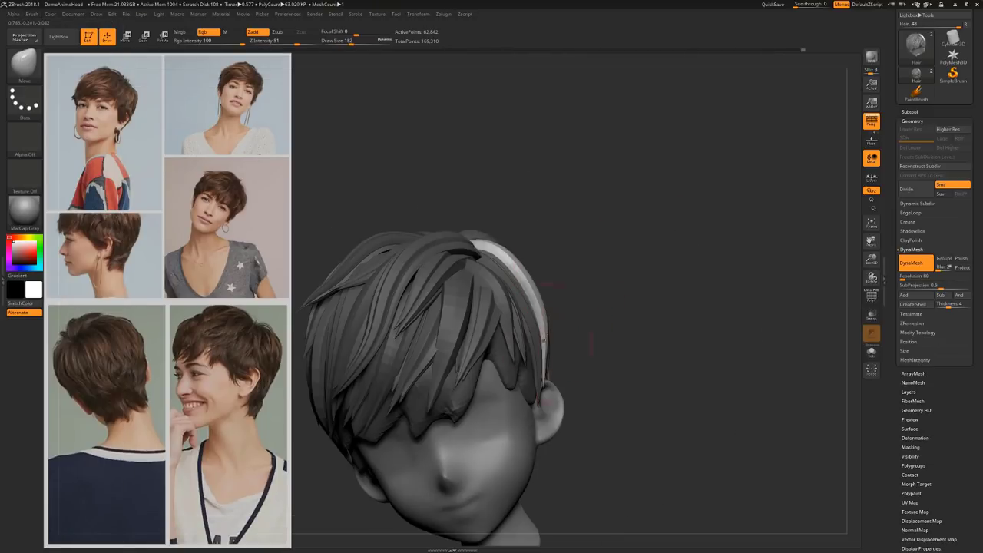
pyautogui.moveTo(589, 340); pyautogui.dragTo(492, 323)
pyautogui.moveTo(653, 230); pyautogui.dragTo(698, 248)
# Return to the hair curve brush and draw a Tube strand from the crown toward the temple
pyautogui.press('b')
pyautogui.press('m')
pyautogui.press('h')
pyautogui.click(364, 61)
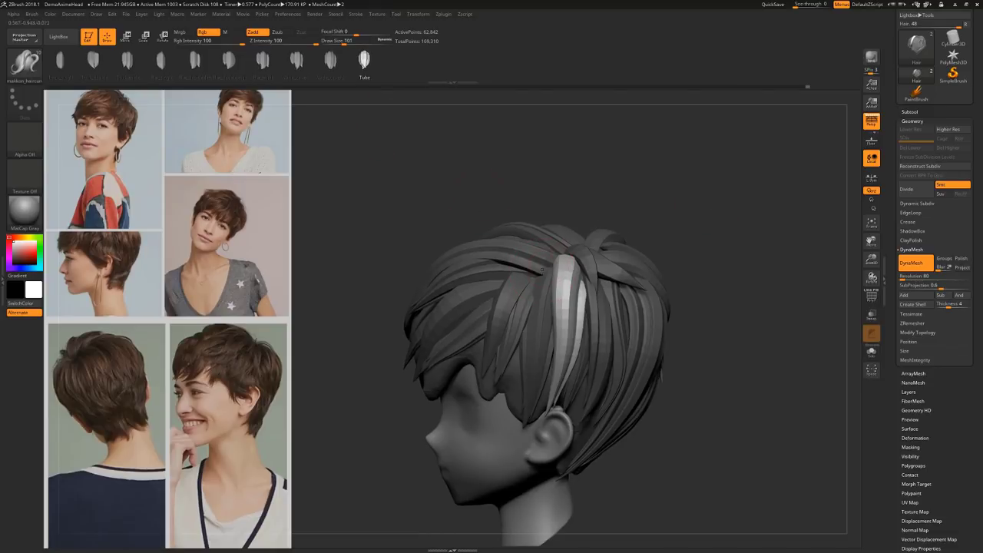
pyautogui.moveTo(546, 269); pyautogui.dragTo(508, 375)
pyautogui.moveTo(653, 330); pyautogui.dragTo(738, 345)
# Draw a Flat_single strand over the back of the head above and behind the ear, with draw size about 44
pyautogui.moveTo(459, 274)
pyautogui.mouseDown()
pyautogui.moveTo(504, 383)
pyautogui.moveTo(499, 278)
pyautogui.moveTo(654, 300)
pyautogui.moveTo(557, 343)
pyautogui.moveTo(649, 187)
pyautogui.moveTo(722, 238)
pyautogui.moveTo(611, 225)
pyautogui.moveTo(522, 269)
pyautogui.mouseUp()
pyautogui.moveTo(601, 255)
pyautogui.mouseDown()
pyautogui.moveTo(551, 348)
pyautogui.moveTo(645, 315)
pyautogui.moveTo(584, 295)
pyautogui.mouseUp()
pyautogui.moveTo(653, 269); pyautogui.dragTo(595, 250)
pyautogui.moveTo(507, 303); pyautogui.dragTo(534, 263)
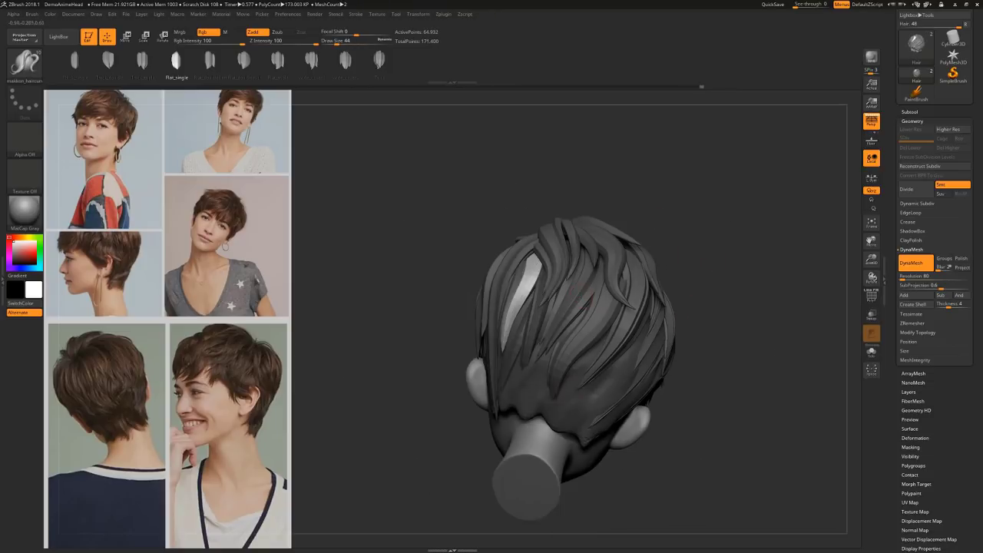
pyautogui.moveTo(738, 230); pyautogui.dragTo(679, 189)
# Draw a short, thin Flat_single strand from below the crown down the middle of the back of the head
pyautogui.moveTo(541, 288); pyautogui.dragTo(582, 221)
pyautogui.moveTo(691, 200); pyautogui.dragTo(745, 223)
pyautogui.moveTo(604, 325)
pyautogui.mouseDown()
pyautogui.moveTo(590, 238)
pyautogui.moveTo(626, 252)
pyautogui.moveTo(539, 231)
pyautogui.moveTo(575, 323)
pyautogui.moveTo(539, 275)
pyautogui.mouseUp()
pyautogui.moveTo(592, 254); pyautogui.dragTo(670, 364)
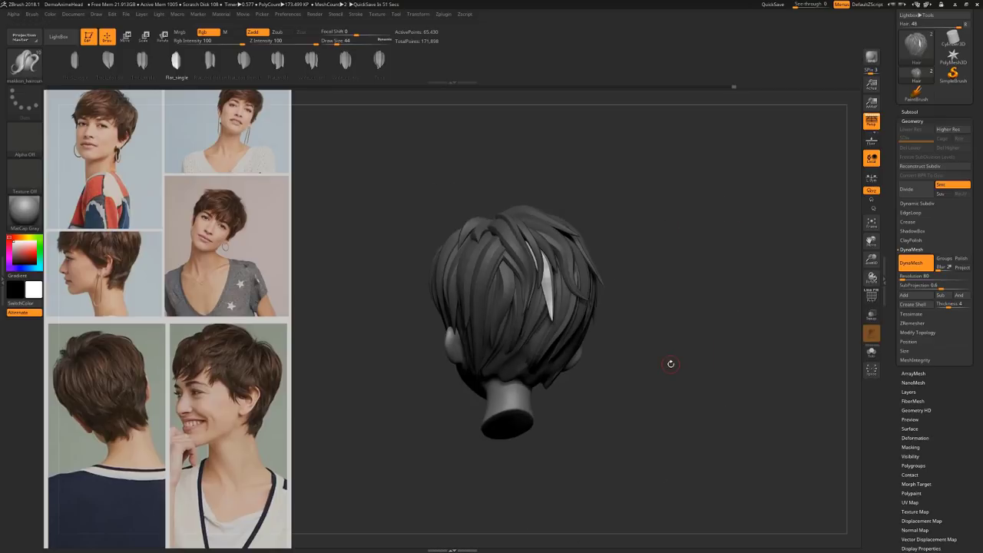
# Increase the draw size to about 97 and draw Flat_single strands from the crown forward over the fringe
pyautogui.moveTo(670, 364)
pyautogui.mouseDown()
pyautogui.moveTo(675, 322)
pyautogui.moveTo(707, 261)
pyautogui.moveTo(614, 331)
pyautogui.moveTo(691, 338)
pyautogui.mouseUp()
pyautogui.moveTo(441, 296)
pyautogui.mouseDown()
pyautogui.moveTo(653, 302)
pyautogui.moveTo(729, 384)
pyautogui.mouseUp()
pyautogui.moveTo(527, 338); pyautogui.dragTo(463, 375)
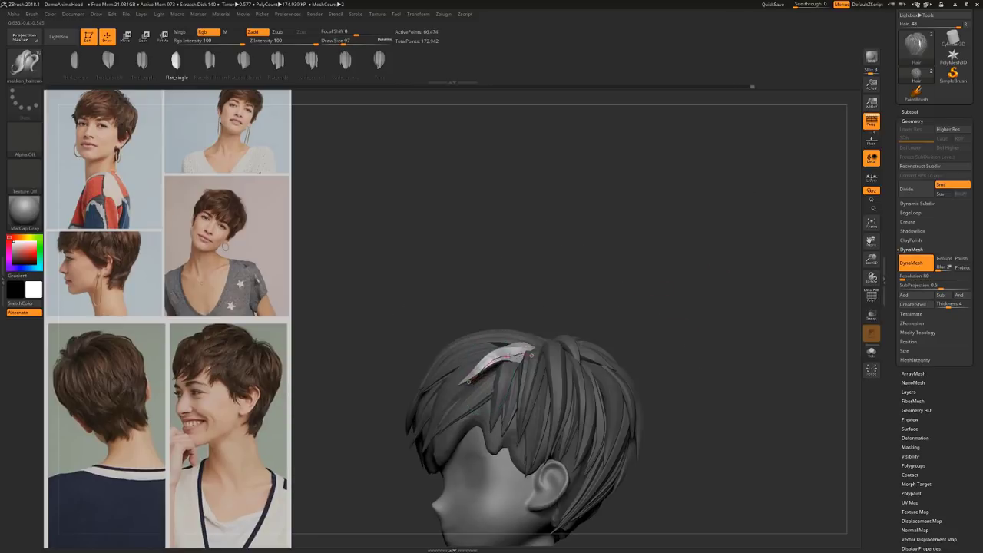
pyautogui.moveTo(645, 330); pyautogui.dragTo(605, 336)
pyautogui.moveTo(527, 338); pyautogui.dragTo(482, 407)
pyautogui.moveTo(660, 310); pyautogui.dragTo(663, 364)
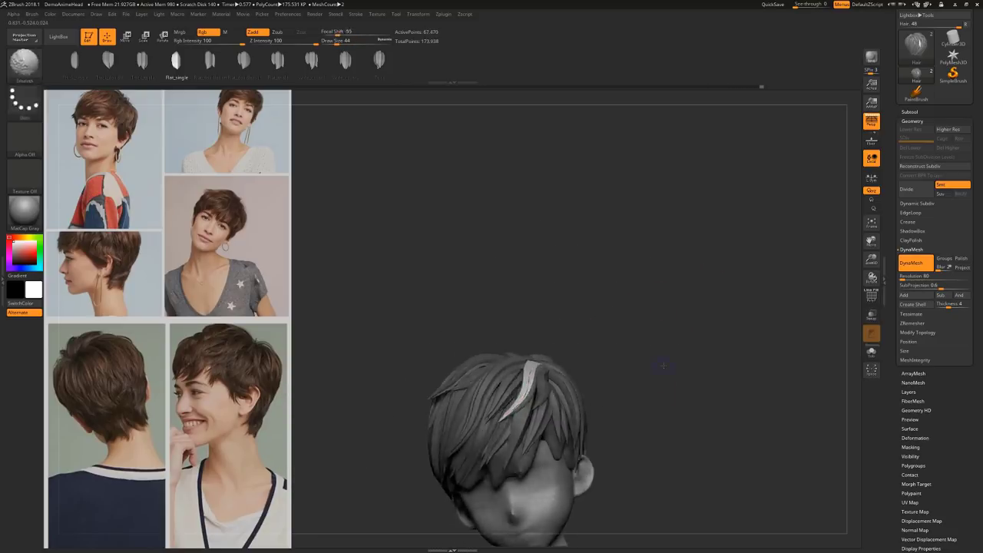
# Draw a Flat_double-left strand from the top of the head sweeping forward across the fringe
pyautogui.moveTo(592, 274); pyautogui.dragTo(537, 351)
pyautogui.click(209, 61)
pyautogui.moveTo(575, 233); pyautogui.dragTo(473, 315)
pyautogui.moveTo(591, 277)
pyautogui.mouseDown()
pyautogui.moveTo(493, 293)
pyautogui.moveTo(729, 191)
pyautogui.moveTo(598, 290)
pyautogui.moveTo(660, 461)
pyautogui.moveTo(657, 522)
pyautogui.moveTo(661, 353)
pyautogui.moveTo(631, 269)
pyautogui.moveTo(614, 254)
pyautogui.moveTo(722, 291)
pyautogui.moveTo(753, 292)
pyautogui.moveTo(676, 277)
pyautogui.moveTo(538, 285)
pyautogui.moveTo(688, 287)
pyautogui.moveTo(676, 296)
pyautogui.mouseUp()
# Draw a Wide_cover2 strand from the top of the crown forward toward the fringe
pyautogui.moveTo(358, 43); pyautogui.dragTo(338, 42)
pyautogui.click(330, 62)
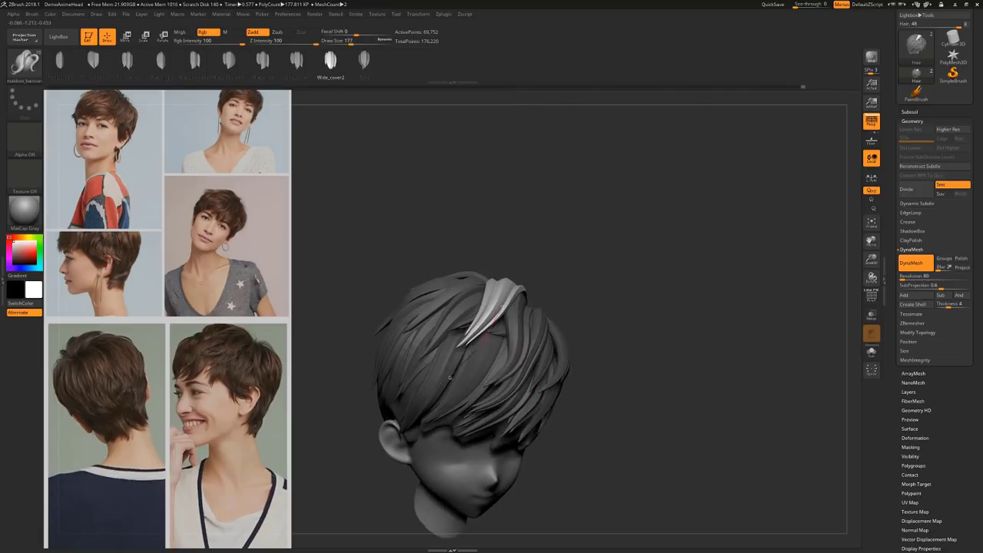
pyautogui.moveTo(508, 288); pyautogui.dragTo(464, 338)
pyautogui.moveTo(660, 299)
pyautogui.mouseDown()
pyautogui.moveTo(607, 296)
pyautogui.moveTo(668, 292)
pyautogui.moveTo(602, 294)
pyautogui.moveTo(653, 295)
pyautogui.mouseUp()
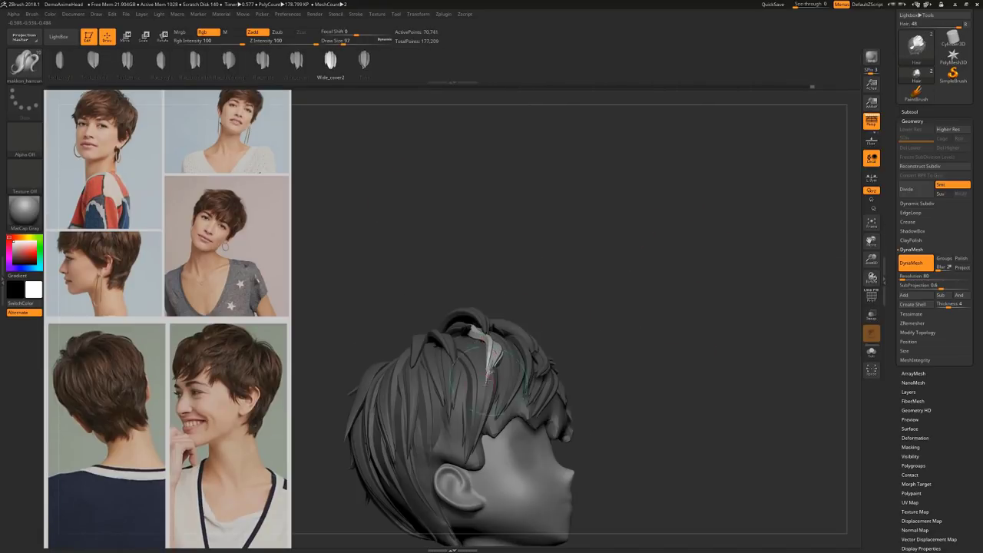
# Undo the last strand and draw a new Wide_cover2 strand on top of the head with draw size about 97
pyautogui.moveTo(338, 42); pyautogui.dragTo(343, 43)
pyautogui.moveTo(668, 299)
pyautogui.mouseDown()
pyautogui.moveTo(564, 300)
pyautogui.moveTo(603, 300)
pyautogui.mouseUp()
pyautogui.hotkey('ctrl', 'z')
pyautogui.moveTo(532, 305); pyautogui.dragTo(503, 384)
pyautogui.moveTo(584, 303); pyautogui.dragTo(551, 309)
# Reposition the new top strand with the gizmo and fit it to the hair with the Move brush
pyautogui.press('w')
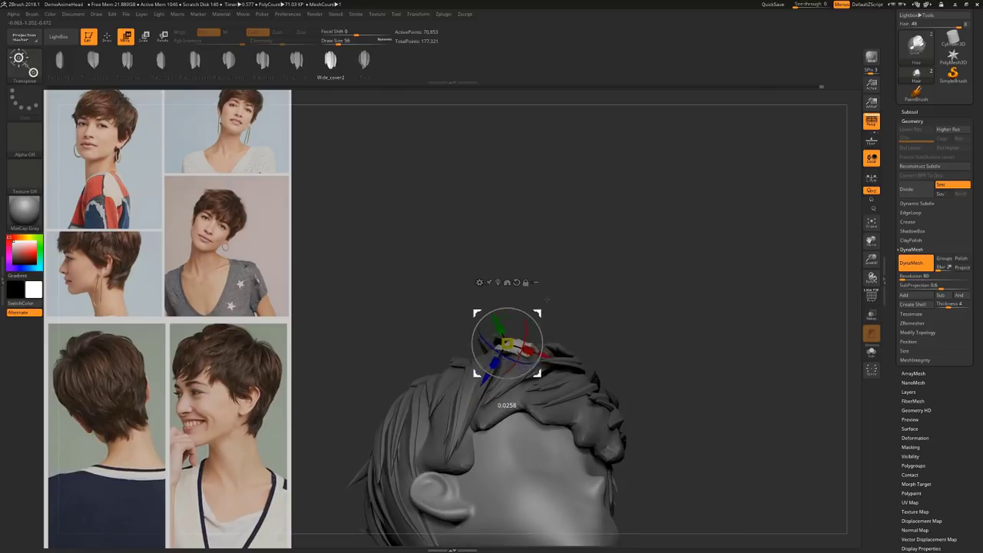
pyautogui.press('q')
pyautogui.press('b')
pyautogui.press('m')
pyautogui.press('v')
pyautogui.moveTo(691, 288)
pyautogui.mouseDown()
pyautogui.moveTo(633, 285)
pyautogui.moveTo(737, 283)
pyautogui.mouseUp()
pyautogui.moveTo(575, 327); pyautogui.dragTo(570, 338)
pyautogui.moveTo(749, 281)
pyautogui.mouseDown()
pyautogui.moveTo(701, 280)
pyautogui.moveTo(678, 395)
pyautogui.mouseUp()
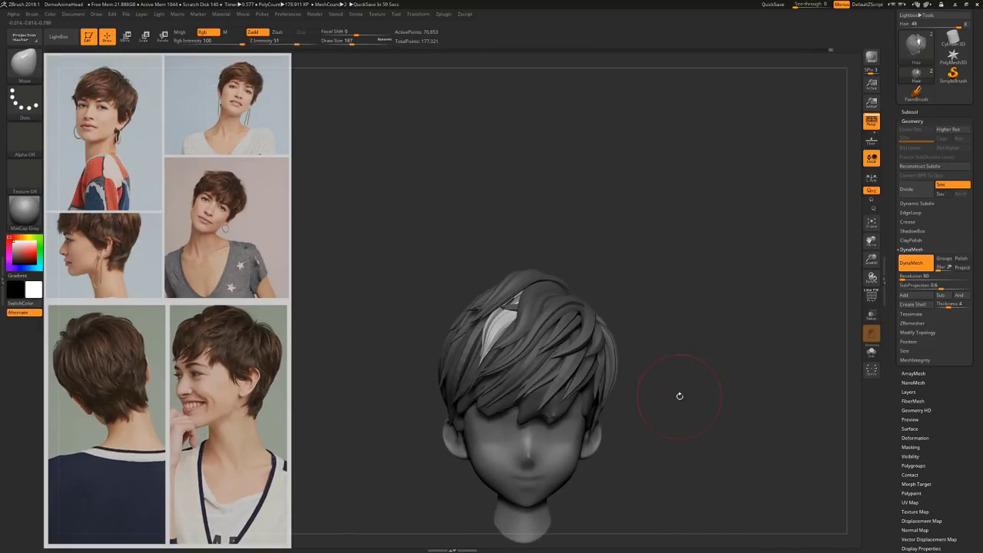
# Clear the mask from the hair mesh and open the subtool list
pyautogui.moveTo(614, 276)
pyautogui.mouseDown()
pyautogui.moveTo(652, 272)
pyautogui.moveTo(615, 295)
pyautogui.mouseUp()
pyautogui.keyDown('ctrl'); pyautogui.moveTo(606, 323); pyautogui.dragTo(626, 340); pyautogui.keyUp('ctrl')
pyautogui.keyDown('ctrl'); pyautogui.keyDown('shift'); pyautogui.click(530, 391); pyautogui.keyUp('shift'); pyautogui.keyUp('ctrl')
pyautogui.hotkey('shift', 'f')
pyautogui.click(910, 112)
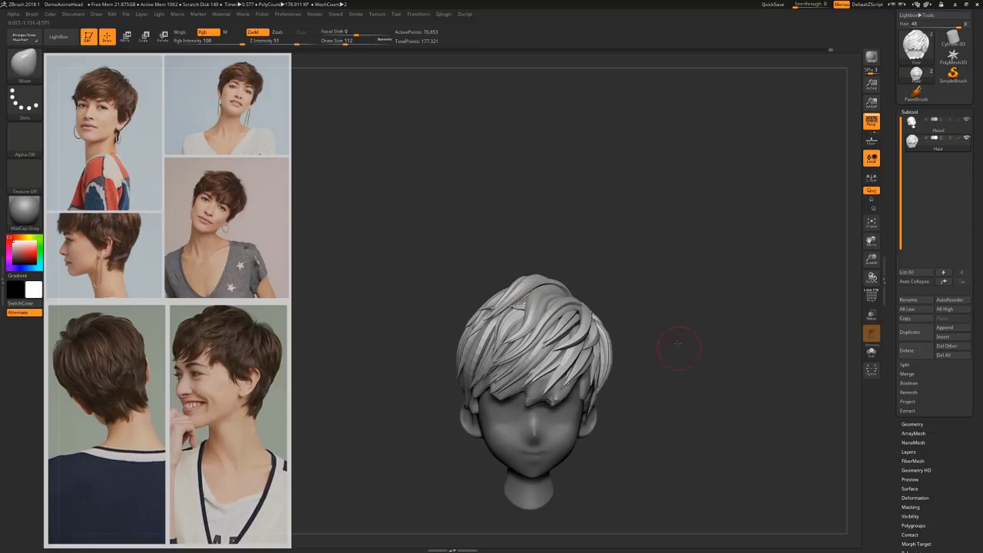
pyautogui.moveTo(677, 344); pyautogui.dragTo(651, 298)
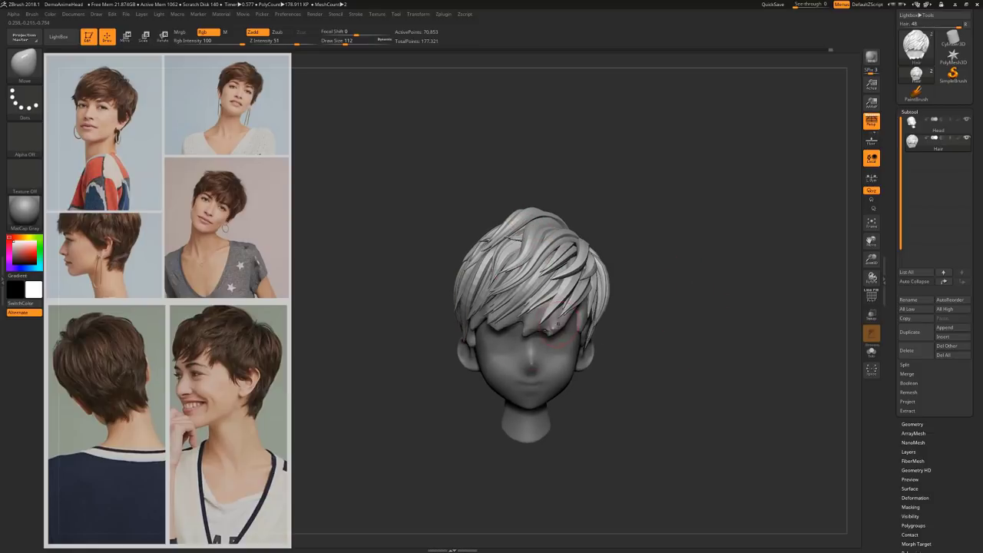
# Isolate the base hair, split the hidden strands into a separate subtool, and select the strand subtool
pyautogui.hotkey('ctrl', 'shift')
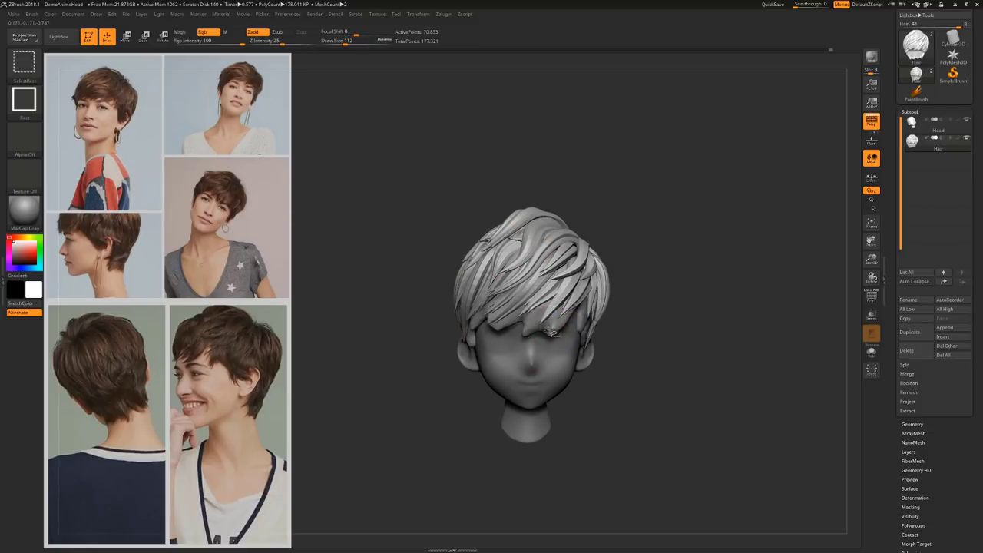
pyautogui.keyDown('ctrl'); pyautogui.keyDown('shift'); pyautogui.click(553, 333); pyautogui.keyUp('shift'); pyautogui.keyUp('ctrl')
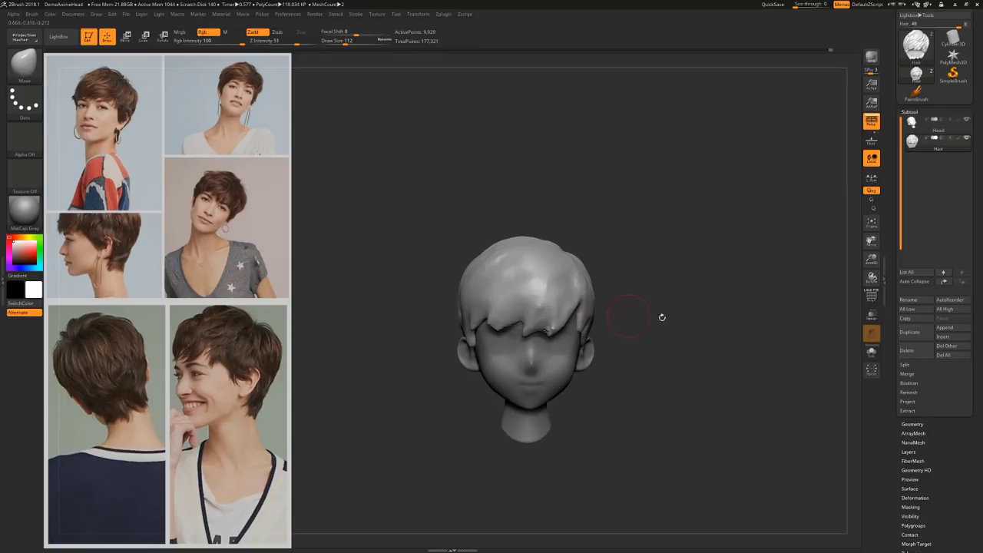
pyautogui.click(906, 365)
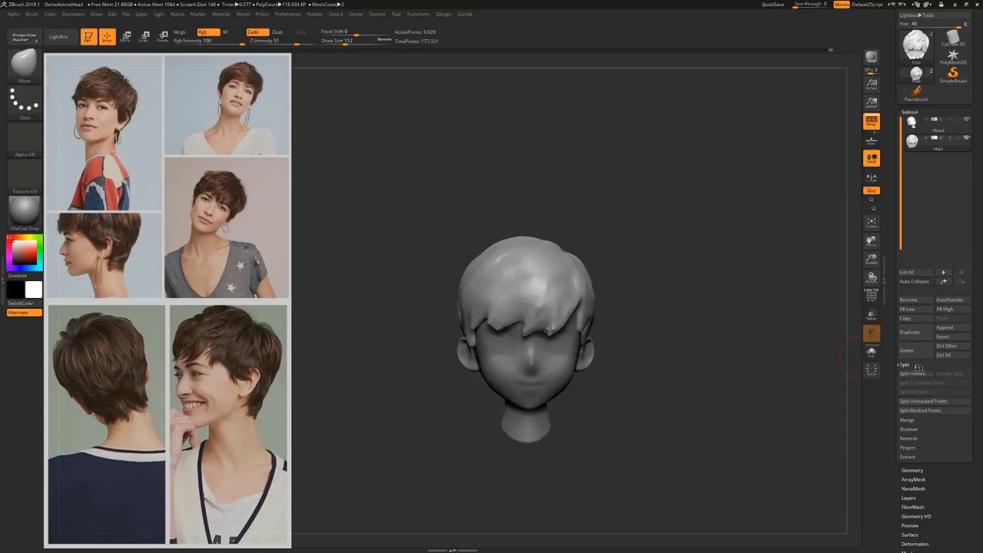
pyautogui.click(912, 374)
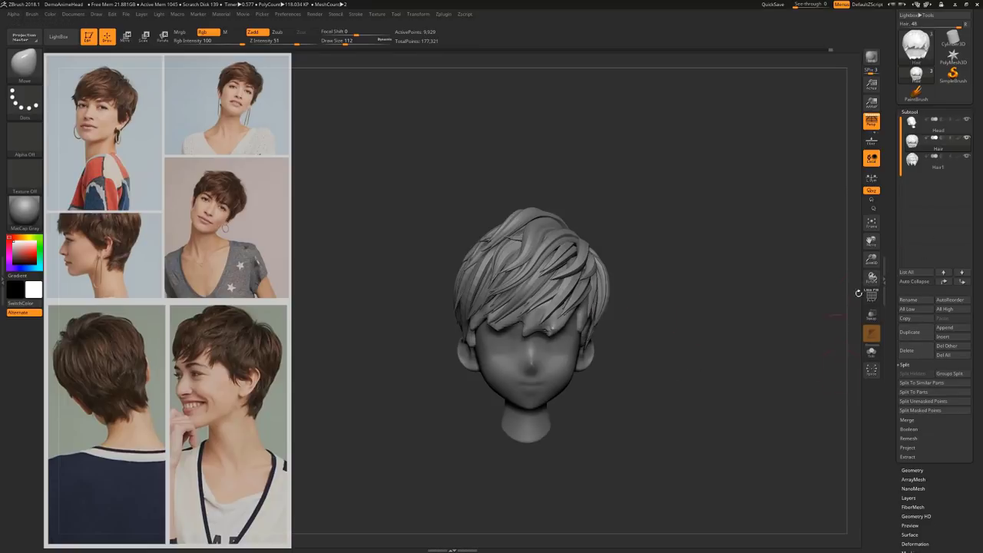
pyautogui.click(930, 166)
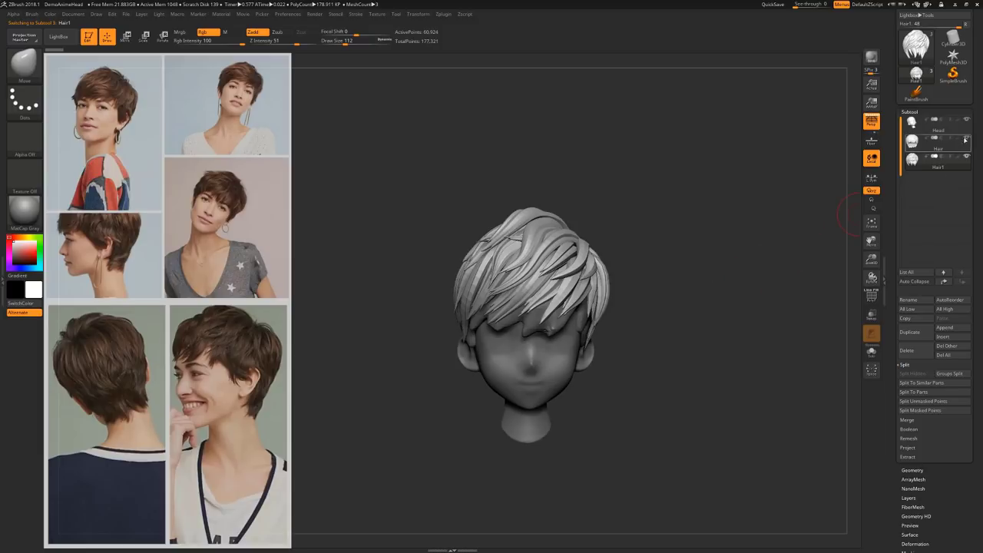
# Hide the base hair subtool and set the Move brush's Mask By Polygroups to 100
pyautogui.moveTo(696, 314)
pyautogui.mouseDown()
pyautogui.moveTo(676, 317)
pyautogui.moveTo(720, 304)
pyautogui.moveTo(686, 303)
pyautogui.moveTo(630, 242)
pyautogui.moveTo(638, 195)
pyautogui.moveTo(728, 254)
pyautogui.moveTo(712, 274)
pyautogui.moveTo(734, 285)
pyautogui.moveTo(718, 281)
pyautogui.mouseUp()
pyautogui.hotkey('shift', 'f')
pyautogui.press('b')
pyautogui.press('m')
pyautogui.press('v')
pyautogui.hotkey('shift', 'f')
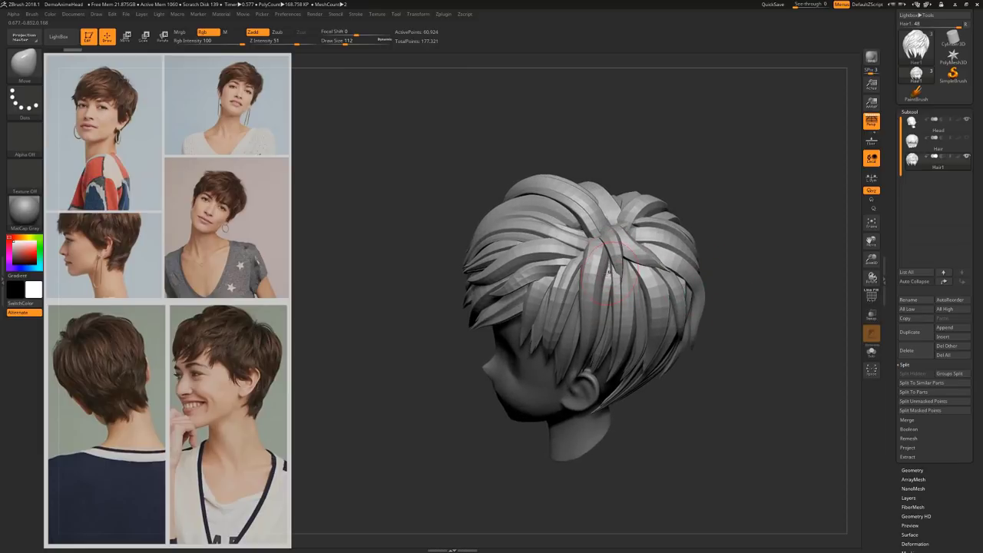
pyautogui.click(32, 14)
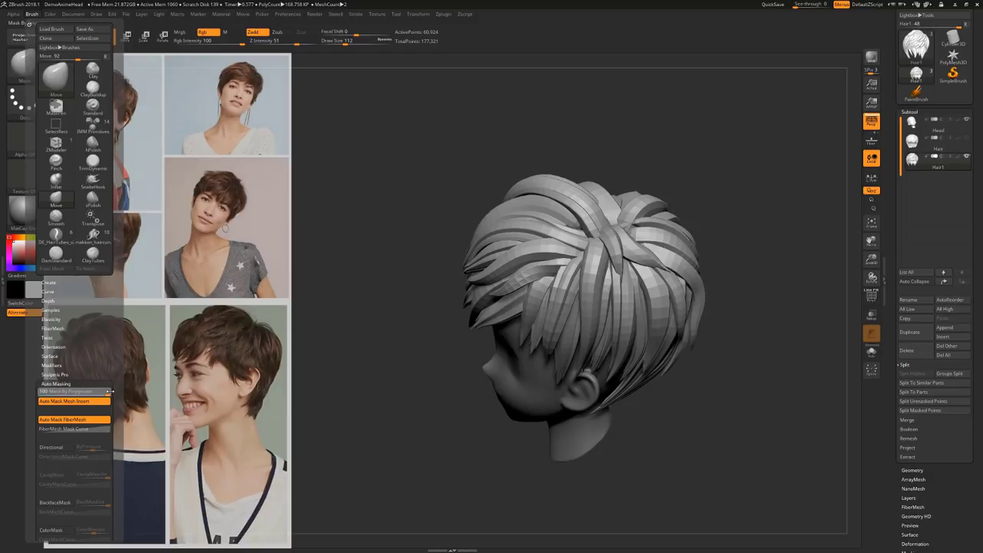
pyautogui.moveTo(762, 257); pyautogui.dragTo(773, 241)
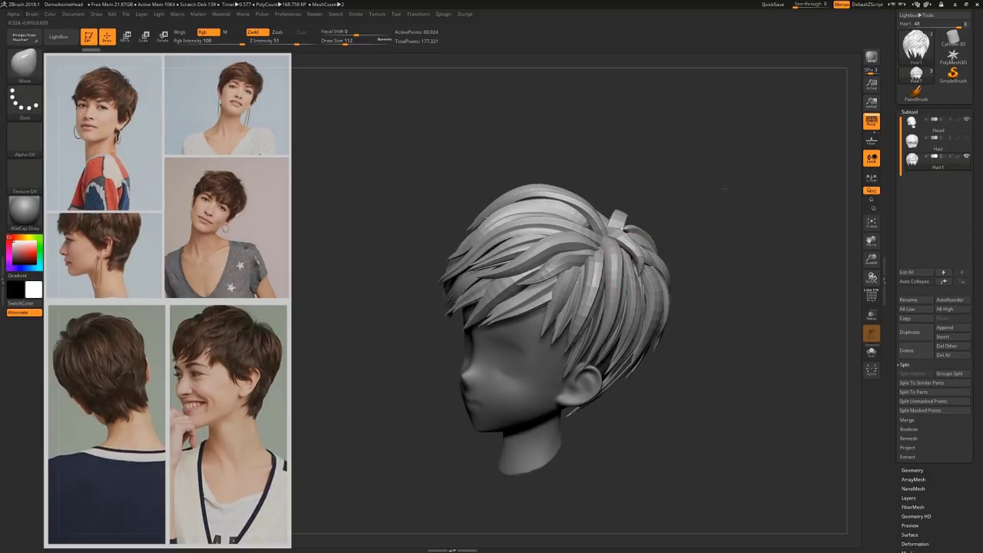
# Adjust individual strands around the crown with the Move brush at draw size 112
pyautogui.moveTo(724, 189); pyautogui.dragTo(624, 275)
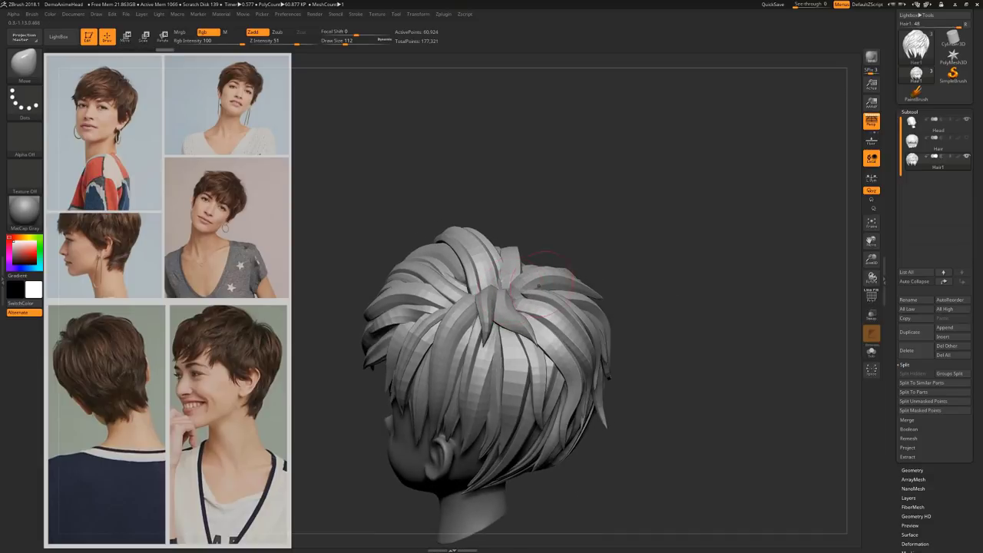
pyautogui.moveTo(680, 242); pyautogui.dragTo(614, 276)
pyautogui.moveTo(653, 201); pyautogui.dragTo(548, 243)
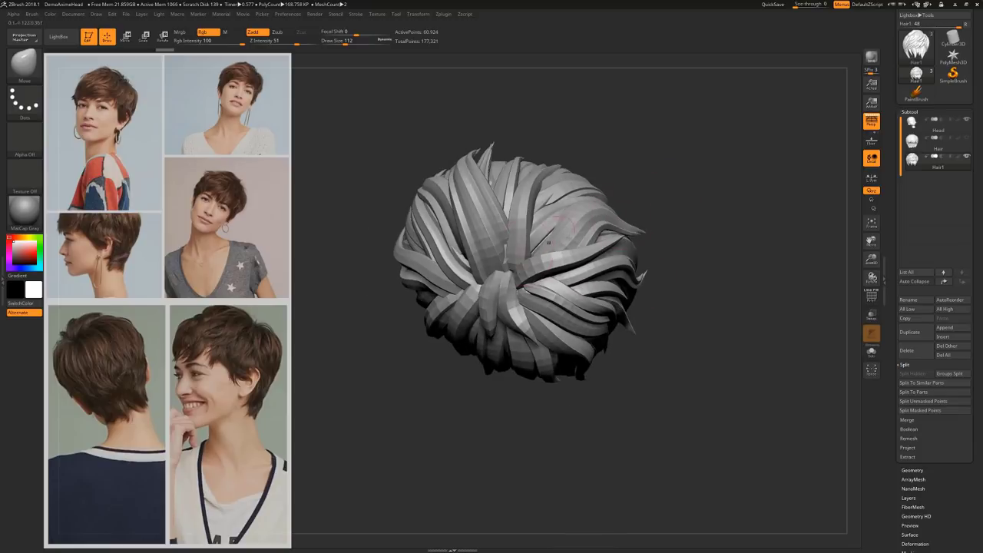
pyautogui.moveTo(653, 182)
pyautogui.mouseDown()
pyautogui.moveTo(628, 179)
pyautogui.moveTo(722, 169)
pyautogui.moveTo(750, 154)
pyautogui.moveTo(630, 185)
pyautogui.moveTo(528, 240)
pyautogui.mouseUp()
# Enlarge the Move brush to about 182 and pull the strand roots together where they meet at the crown
pyautogui.press(']')
pyautogui.press(']')
pyautogui.press(']')
pyautogui.press(']')
pyautogui.press(']')
pyautogui.press(']')
pyautogui.press(']')
pyautogui.moveTo(613, 192)
pyautogui.mouseDown()
pyautogui.moveTo(693, 191)
pyautogui.moveTo(721, 215)
pyautogui.moveTo(653, 233)
pyautogui.moveTo(702, 231)
pyautogui.moveTo(497, 272)
pyautogui.mouseUp()
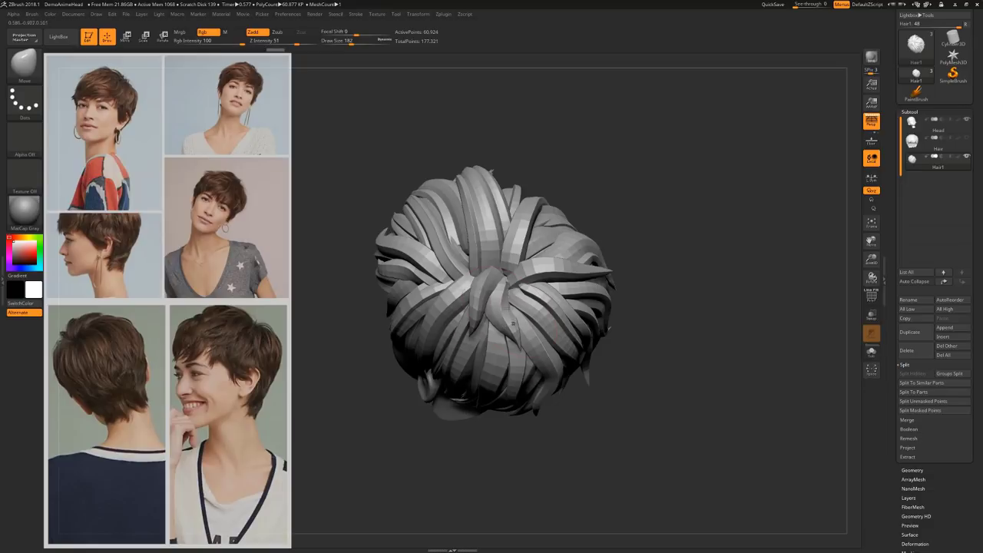
pyautogui.moveTo(668, 199); pyautogui.dragTo(653, 232)
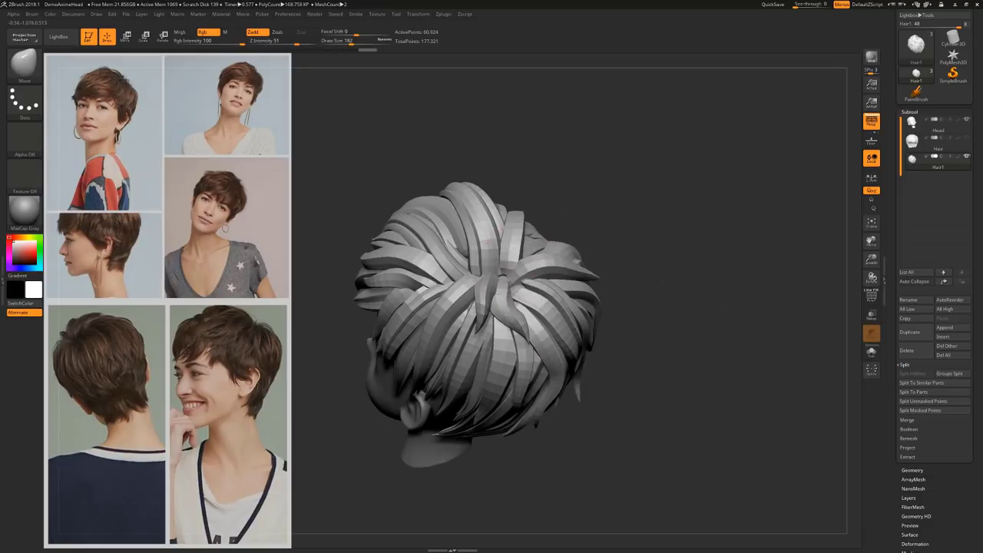
# Set the draw size to about 163 and reshape the strands over the crown and back of the head
pyautogui.moveTo(662, 281); pyautogui.dragTo(505, 285)
pyautogui.moveTo(664, 237)
pyautogui.mouseDown()
pyautogui.moveTo(653, 178)
pyautogui.moveTo(689, 221)
pyautogui.moveTo(661, 215)
pyautogui.moveTo(657, 190)
pyautogui.mouseUp()
pyautogui.press(']')
pyautogui.press(']')
pyautogui.press(']')
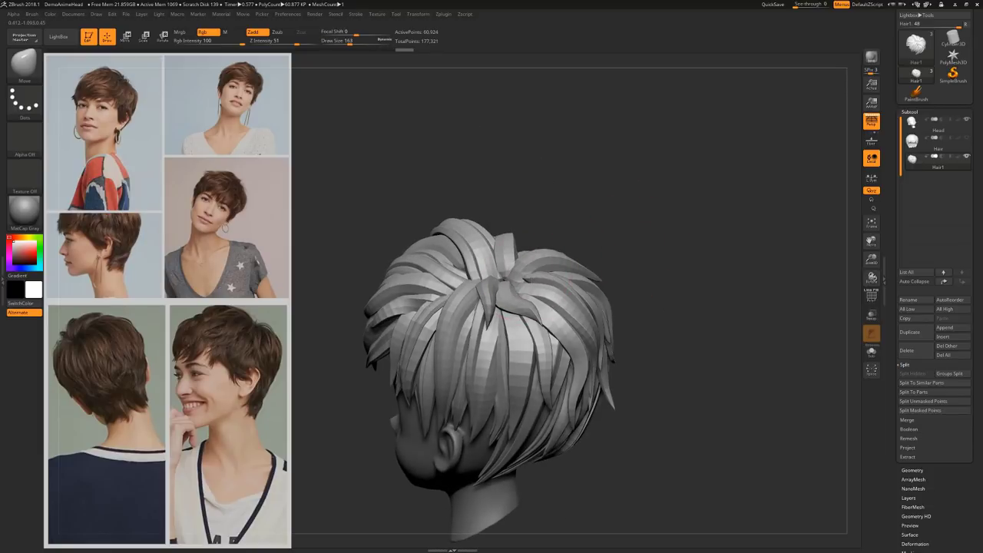
# Refine the strands along the fringe and side of the head with the Move brush
pyautogui.moveTo(663, 291)
pyautogui.mouseDown()
pyautogui.moveTo(667, 318)
pyautogui.moveTo(695, 348)
pyautogui.moveTo(700, 400)
pyautogui.moveTo(683, 349)
pyautogui.moveTo(655, 322)
pyautogui.moveTo(634, 343)
pyautogui.moveTo(588, 337)
pyautogui.mouseUp()
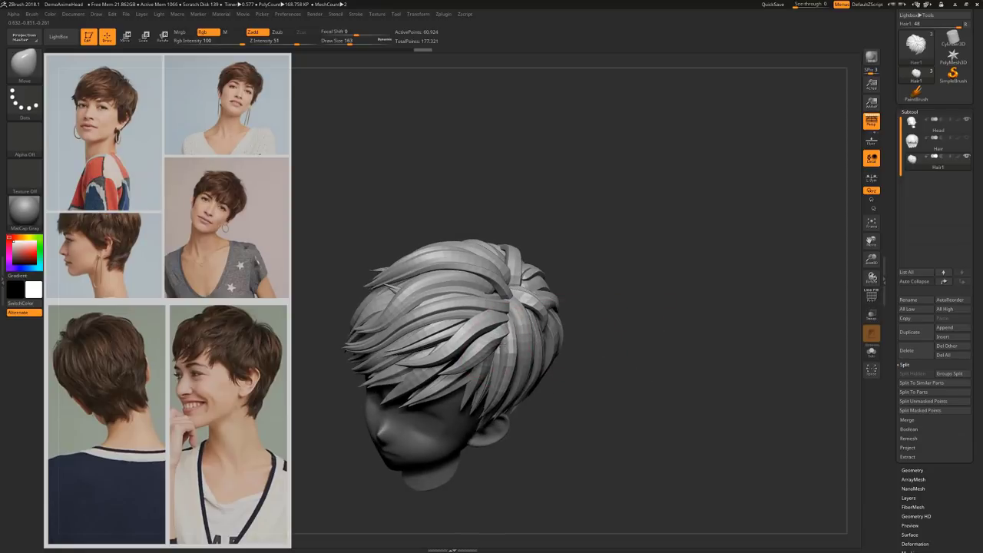
pyautogui.moveTo(665, 319); pyautogui.dragTo(695, 342)
pyautogui.moveTo(567, 240); pyautogui.dragTo(664, 343)
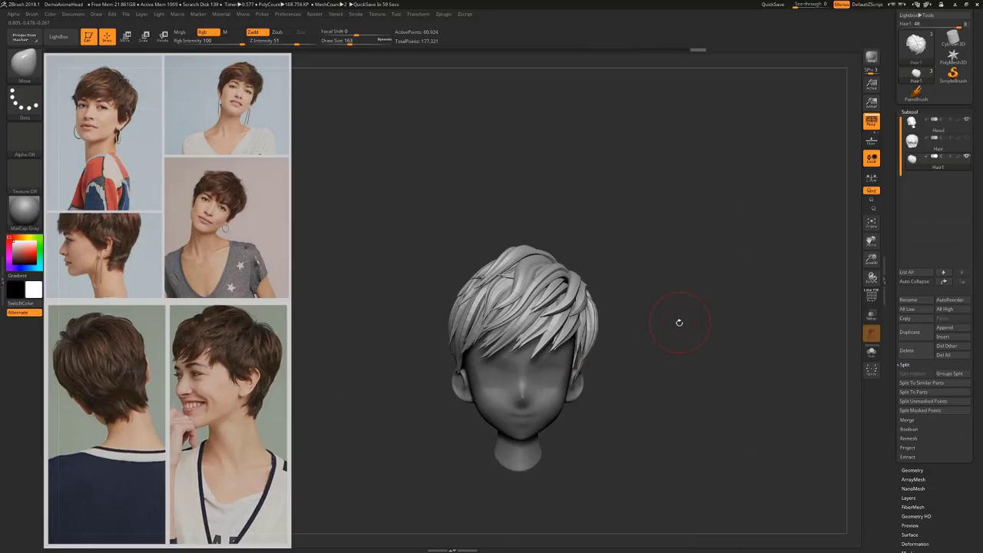
# Switch the model to a black silhouette, examine the hairstyle's outline from several angles, and restore the normal colour
pyautogui.moveTo(679, 322); pyautogui.dragTo(670, 282)
pyautogui.press('v')
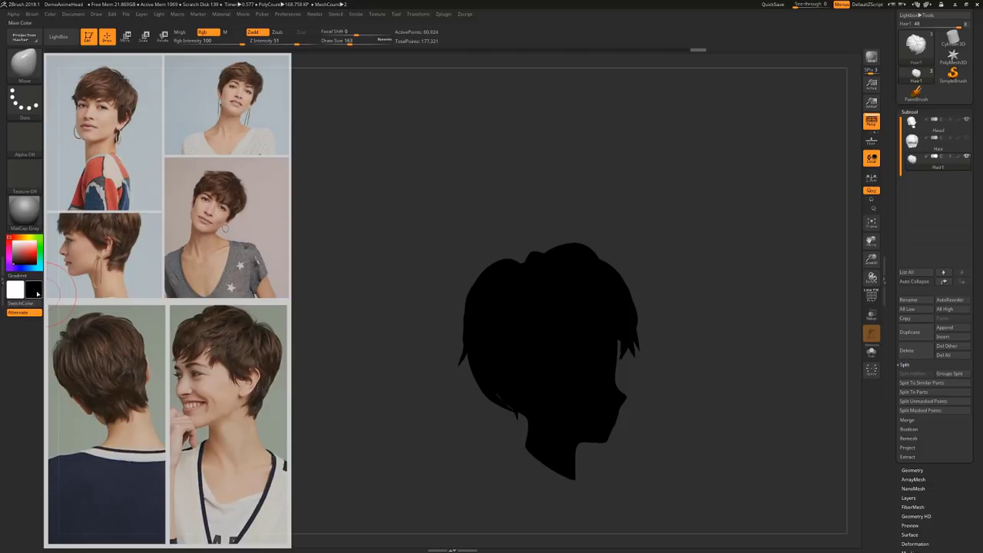
pyautogui.keyDown('alt'); pyautogui.moveTo(703, 349); pyautogui.dragTo(655, 336); pyautogui.keyUp('alt')
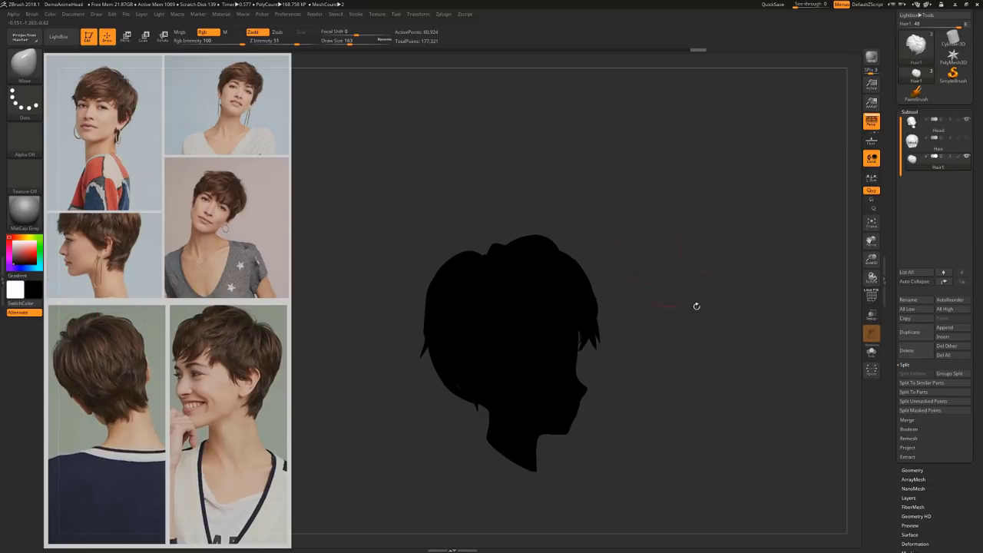
pyautogui.moveTo(679, 239); pyautogui.dragTo(528, 234)
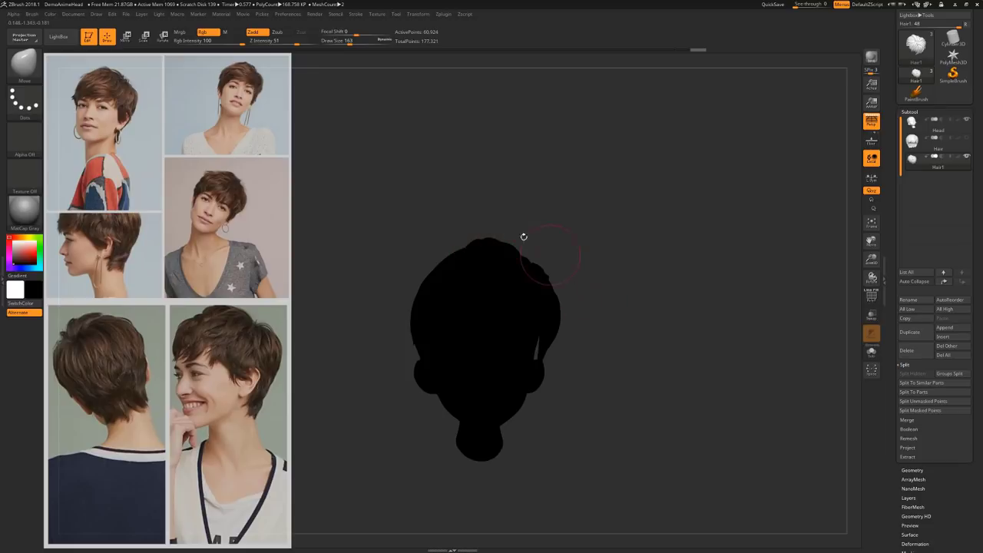
pyautogui.keyDown('alt'); pyautogui.moveTo(583, 257); pyautogui.dragTo(623, 250); pyautogui.keyUp('alt')
pyautogui.press('v')
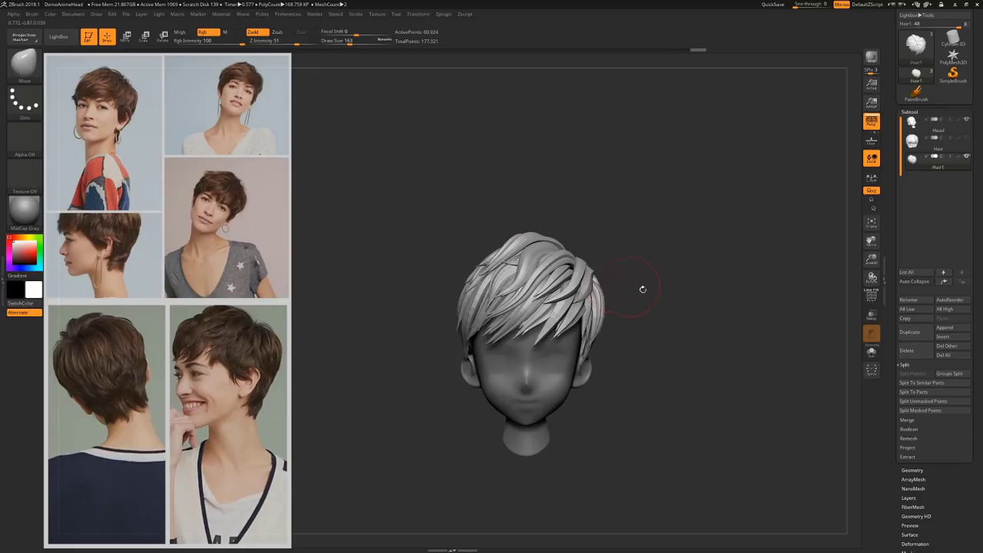
# Lower the Move brush's Mask By Polygroups setting
pyautogui.click(32, 15)
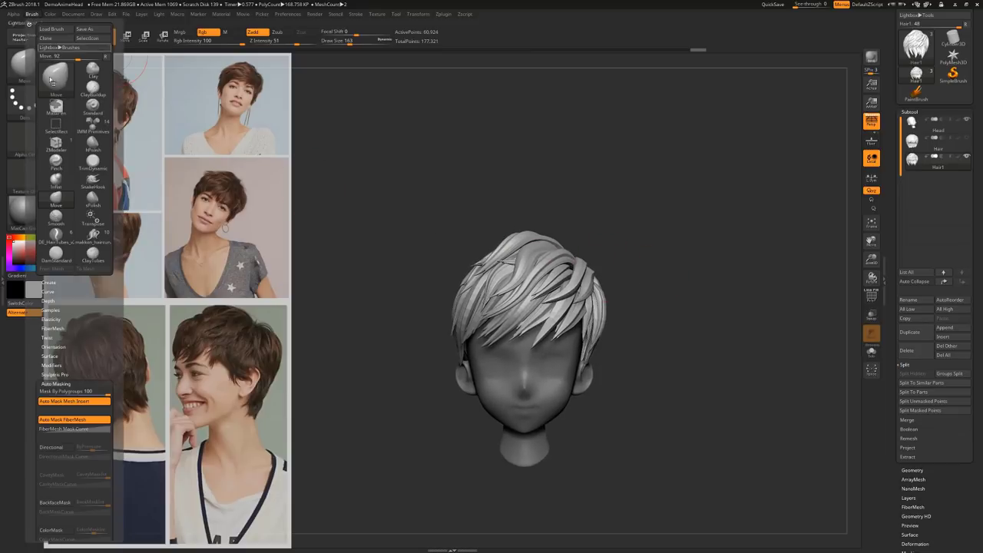
pyautogui.click(43, 391)
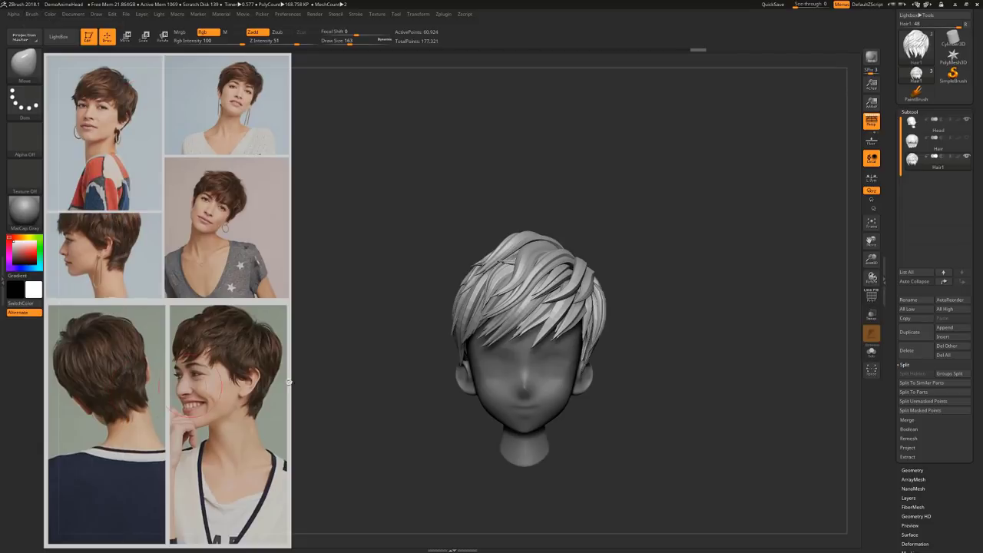
# Set the draw size to about 365 and reshape the overall hair volume at the crown and side with the Move brush
pyautogui.moveTo(625, 228); pyautogui.dragTo(602, 234)
pyautogui.press(']')
pyautogui.press(']')
pyautogui.press(']')
pyautogui.press(']')
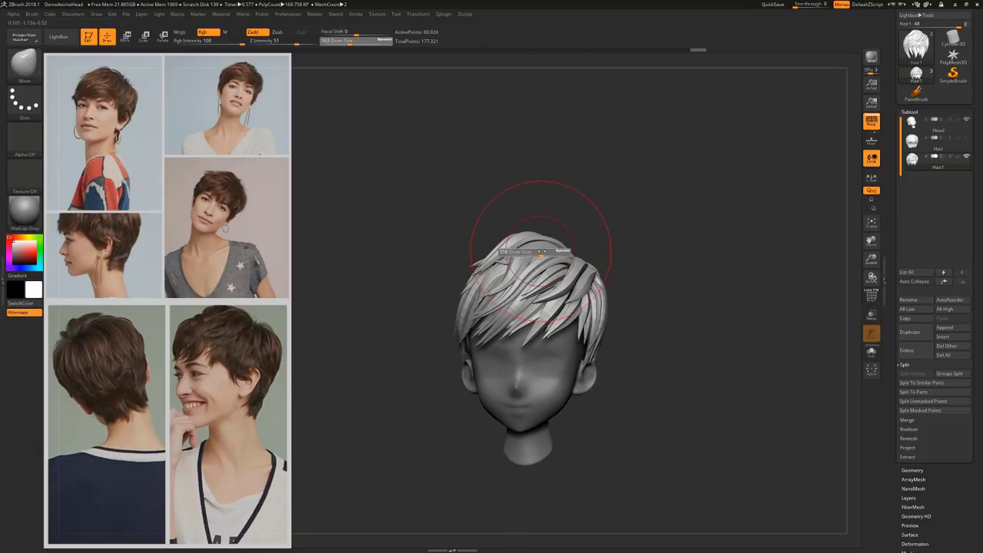
pyautogui.moveTo(530, 236); pyautogui.dragTo(522, 250)
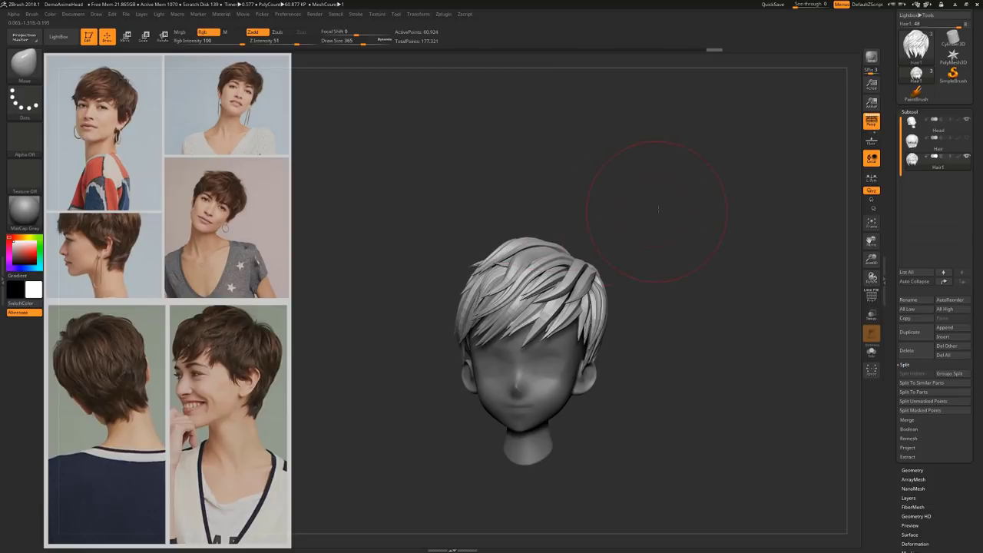
pyautogui.moveTo(656, 213); pyautogui.dragTo(678, 204)
pyautogui.moveTo(472, 295); pyautogui.dragTo(476, 292)
pyautogui.moveTo(613, 218)
pyautogui.mouseDown()
pyautogui.moveTo(580, 230)
pyautogui.moveTo(682, 232)
pyautogui.moveTo(707, 245)
pyautogui.moveTo(689, 263)
pyautogui.mouseUp()
# Adjust the hairstyle's outline from several angles with the model shown as a black silhouette, and restore the normal colour
pyautogui.press('v')
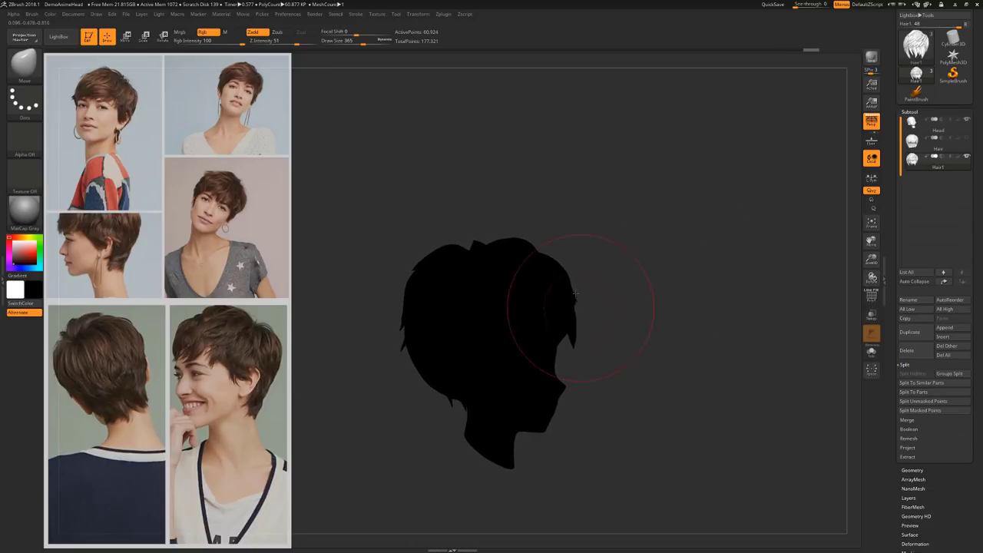
pyautogui.moveTo(678, 340); pyautogui.dragTo(661, 320)
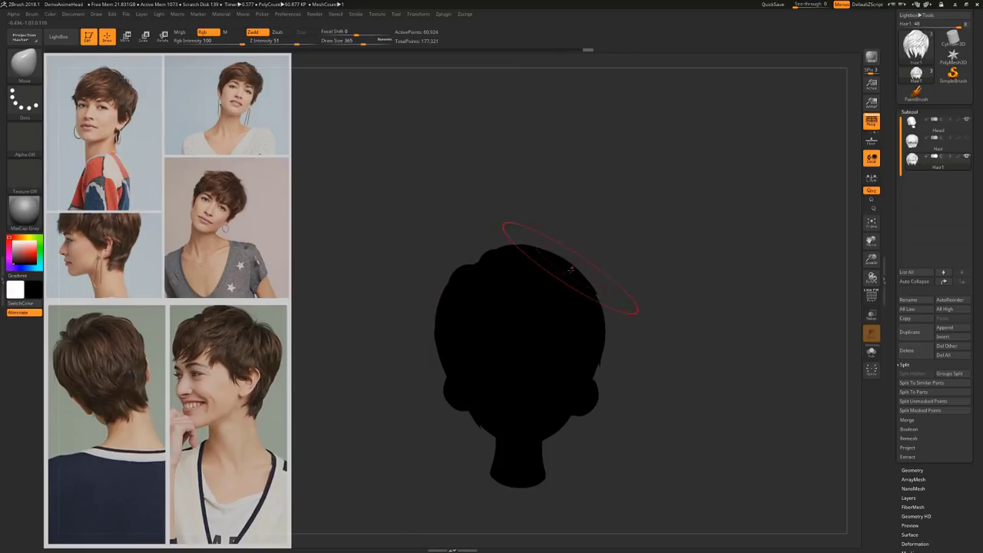
pyautogui.moveTo(691, 286); pyautogui.dragTo(717, 287)
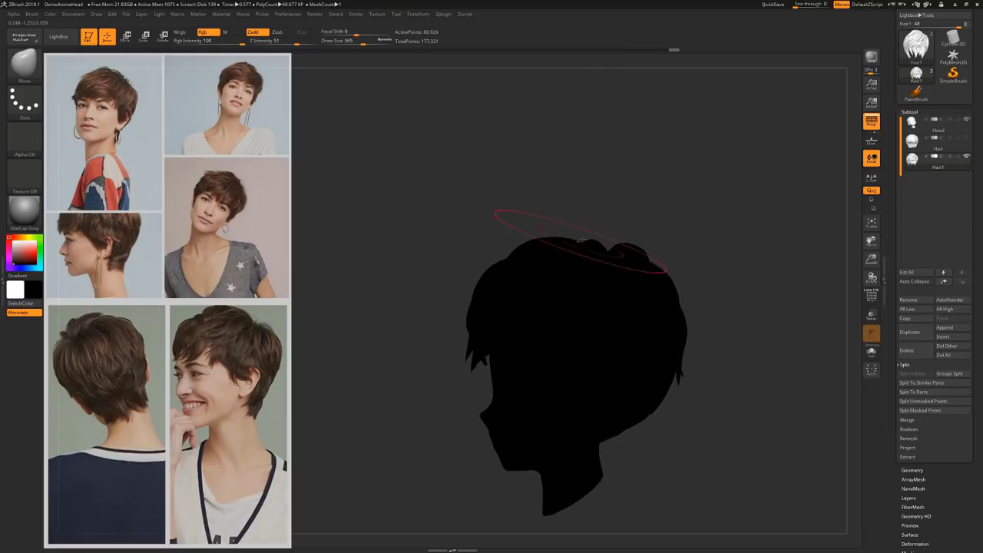
pyautogui.press('space')
pyautogui.moveTo(740, 281)
pyautogui.mouseDown()
pyautogui.moveTo(668, 263)
pyautogui.moveTo(730, 272)
pyautogui.mouseUp()
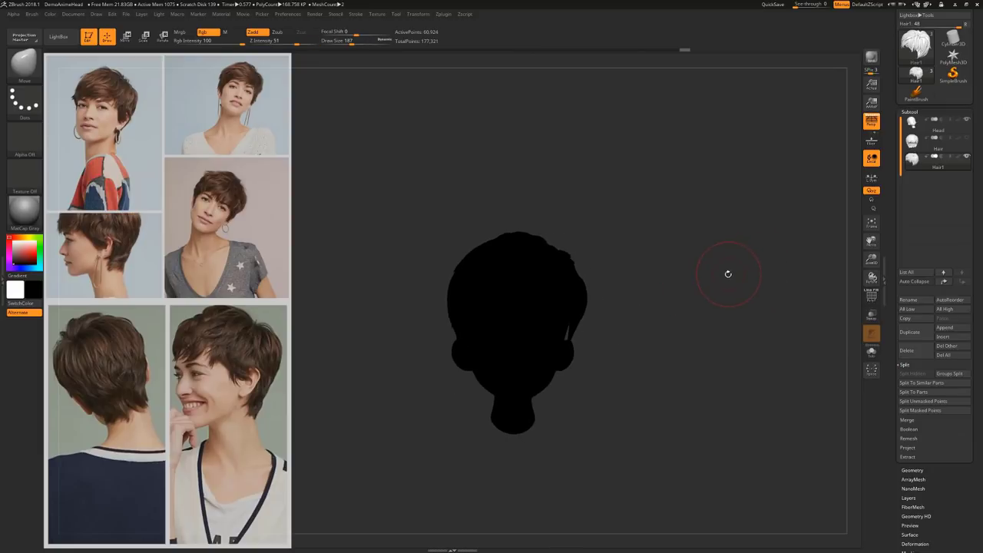
pyautogui.press('v')
# Set the Move brush's Mask By Polygroups to 100
pyautogui.moveTo(645, 323)
pyautogui.keyDown('alt'); pyautogui.mouseDown()
pyautogui.moveTo(648, 345)
pyautogui.moveTo(694, 361)
pyautogui.moveTo(680, 369)
pyautogui.moveTo(574, 285)
pyautogui.mouseUp(); pyautogui.keyUp('alt')
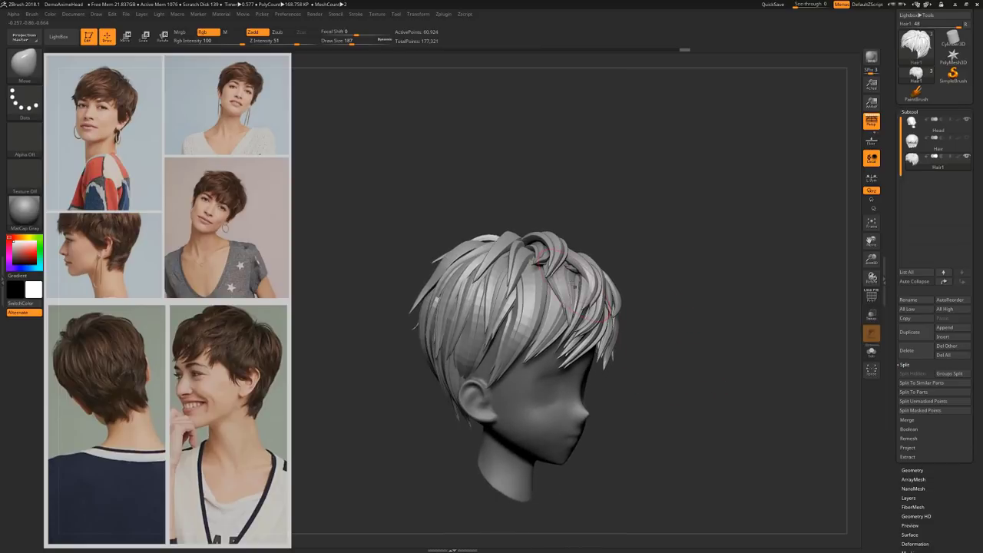
pyautogui.click(31, 14)
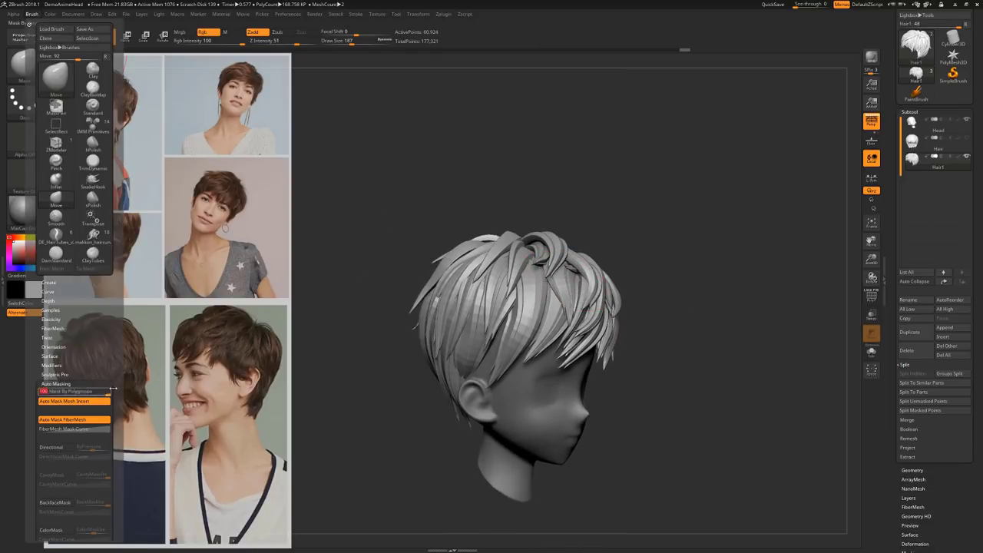
pyautogui.moveTo(715, 270); pyautogui.dragTo(576, 265)
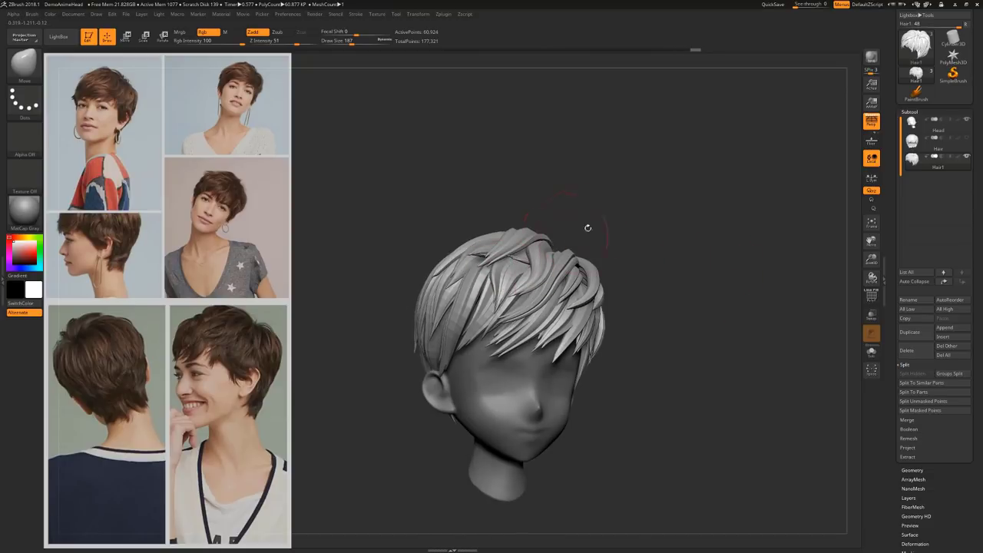
pyautogui.moveTo(586, 226); pyautogui.dragTo(586, 218)
pyautogui.keyDown('ctrl'); pyautogui.moveTo(613, 195); pyautogui.dragTo(599, 250, button='right'); pyautogui.keyUp('ctrl')
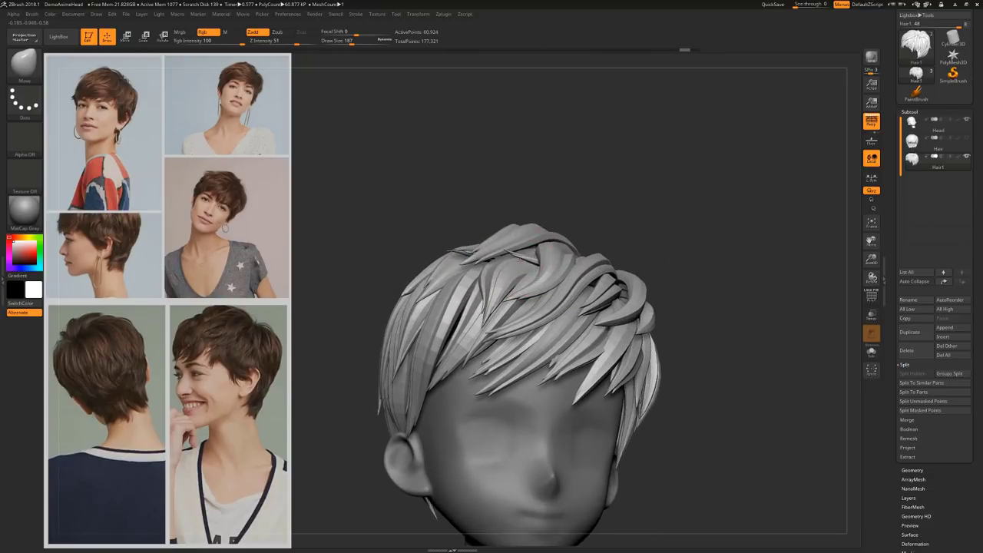
# Reduce the draw size to 83 and adjust individual strands on the top of the head and above the fringe
pyautogui.moveTo(587, 223); pyautogui.dragTo(570, 227)
pyautogui.press('[')
pyautogui.press('[')
pyautogui.press('[')
pyautogui.press('[')
pyautogui.press('[')
pyautogui.press('[')
pyautogui.press('[')
pyautogui.press('[')
pyautogui.press('[')
pyautogui.press('[')
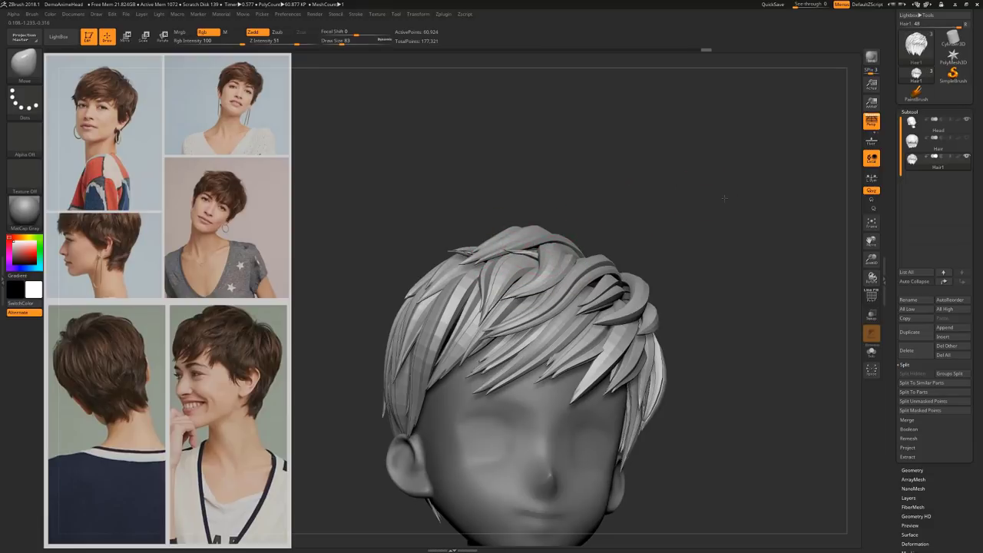
pyautogui.moveTo(723, 198); pyautogui.dragTo(538, 270)
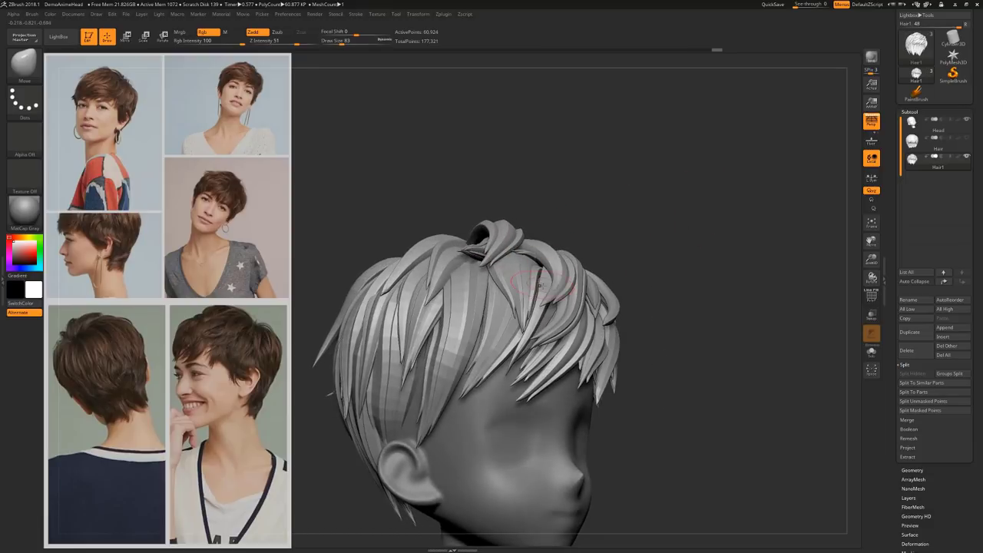
pyautogui.moveTo(698, 285)
pyautogui.mouseDown()
pyautogui.moveTo(702, 272)
pyautogui.moveTo(713, 285)
pyautogui.moveTo(696, 295)
pyautogui.moveTo(708, 309)
pyautogui.moveTo(635, 314)
pyautogui.moveTo(750, 332)
pyautogui.moveTo(712, 370)
pyautogui.moveTo(711, 398)
pyautogui.moveTo(693, 394)
pyautogui.moveTo(715, 344)
pyautogui.moveTo(696, 361)
pyautogui.moveTo(712, 380)
pyautogui.moveTo(729, 376)
pyautogui.moveTo(695, 351)
pyautogui.moveTo(709, 384)
pyautogui.moveTo(695, 284)
pyautogui.mouseUp()
# Activate the Rotate gizmo, centre it on the hair mesh and reset its orientation
pyautogui.press('r')
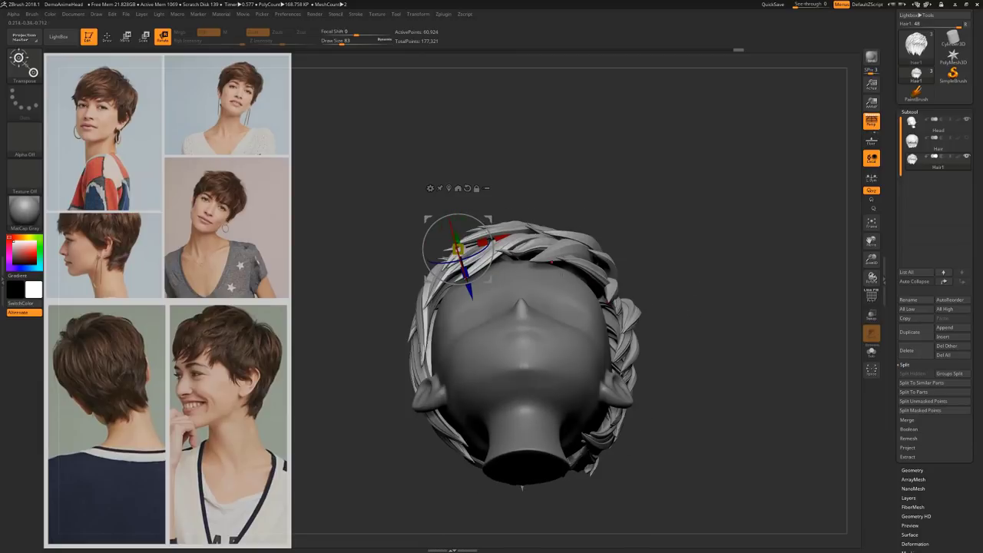
pyautogui.moveTo(703, 296); pyautogui.dragTo(727, 290)
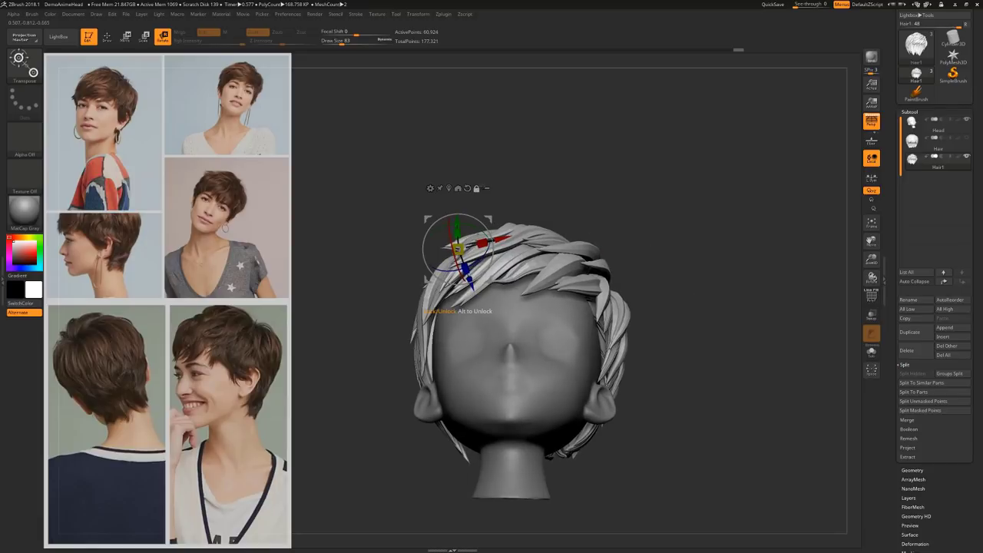
pyautogui.moveTo(642, 184); pyautogui.dragTo(645, 244)
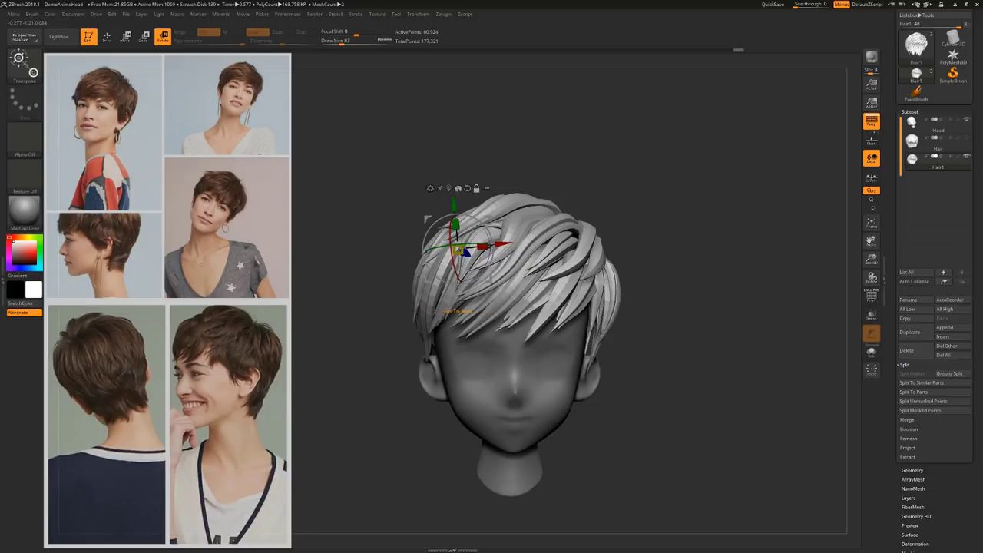
pyautogui.click(459, 188)
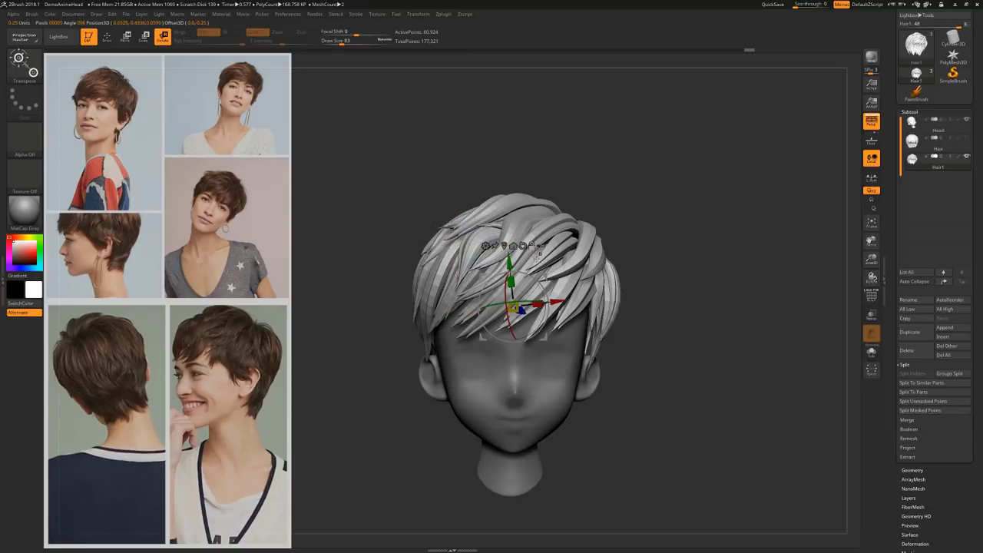
pyautogui.click(523, 246)
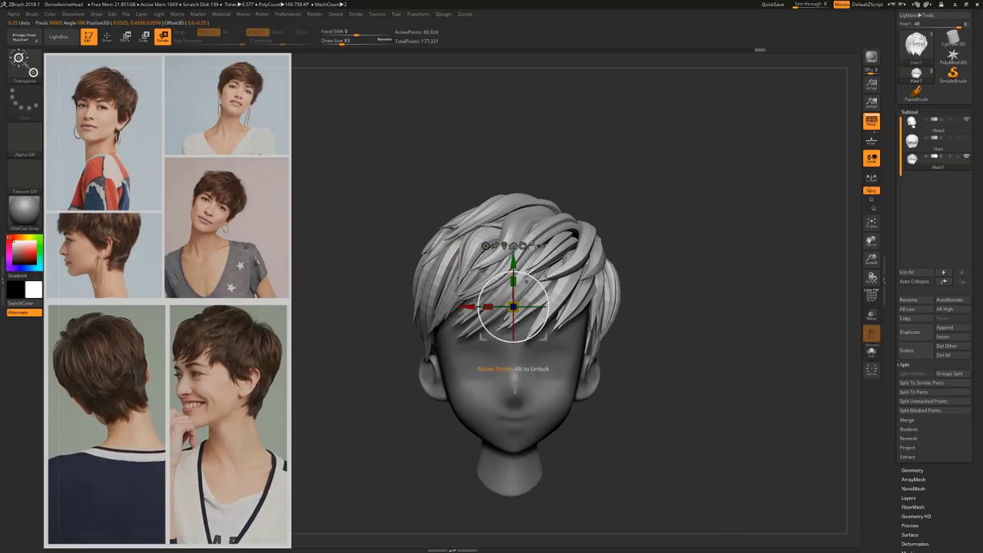
# Scale and shift the whole hair mesh with the gizmo for a closer fit on the head, and return to the Move brush
pyautogui.moveTo(749, 244); pyautogui.dragTo(619, 269)
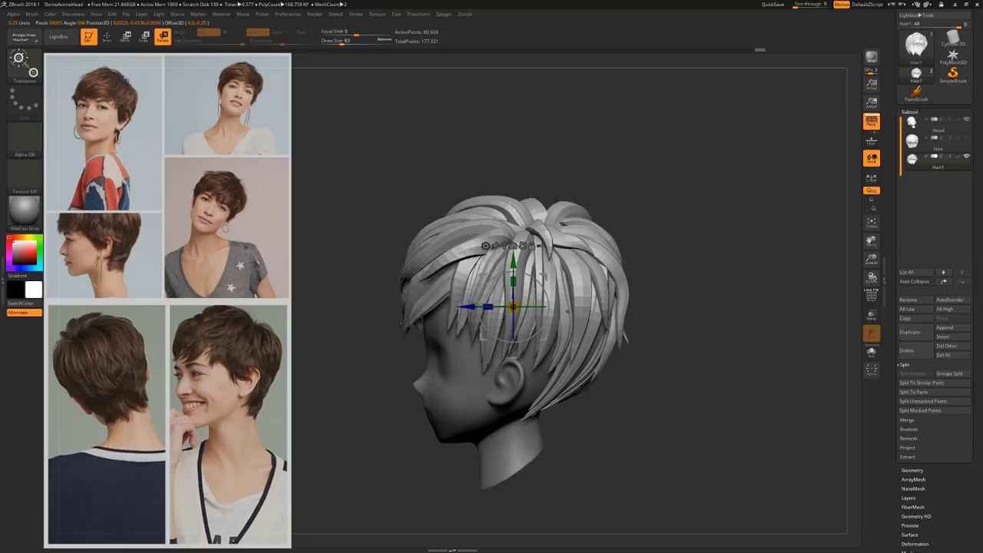
pyautogui.moveTo(665, 313); pyautogui.dragTo(791, 309)
pyautogui.moveTo(513, 306); pyautogui.dragTo(504, 307)
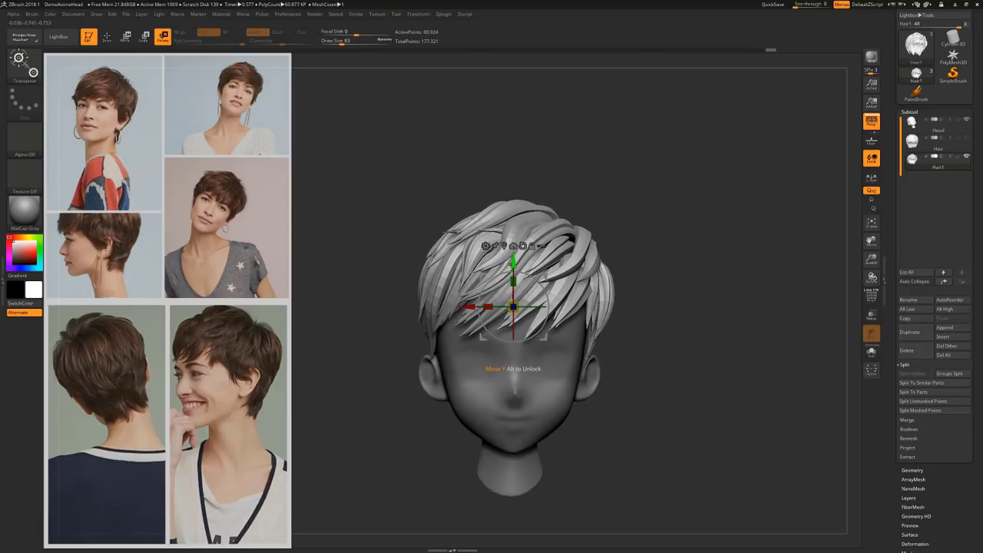
pyautogui.moveTo(513, 265); pyautogui.dragTo(513, 262)
pyautogui.moveTo(713, 306)
pyautogui.mouseDown()
pyautogui.moveTo(607, 285)
pyautogui.moveTo(698, 310)
pyautogui.mouseUp()
pyautogui.moveTo(515, 309); pyautogui.dragTo(521, 309)
pyautogui.moveTo(638, 335)
pyautogui.mouseDown()
pyautogui.moveTo(696, 343)
pyautogui.moveTo(687, 345)
pyautogui.moveTo(694, 336)
pyautogui.moveTo(689, 355)
pyautogui.moveTo(707, 345)
pyautogui.moveTo(710, 326)
pyautogui.moveTo(691, 338)
pyautogui.moveTo(704, 356)
pyautogui.moveTo(651, 325)
pyautogui.mouseUp()
pyautogui.press('q')
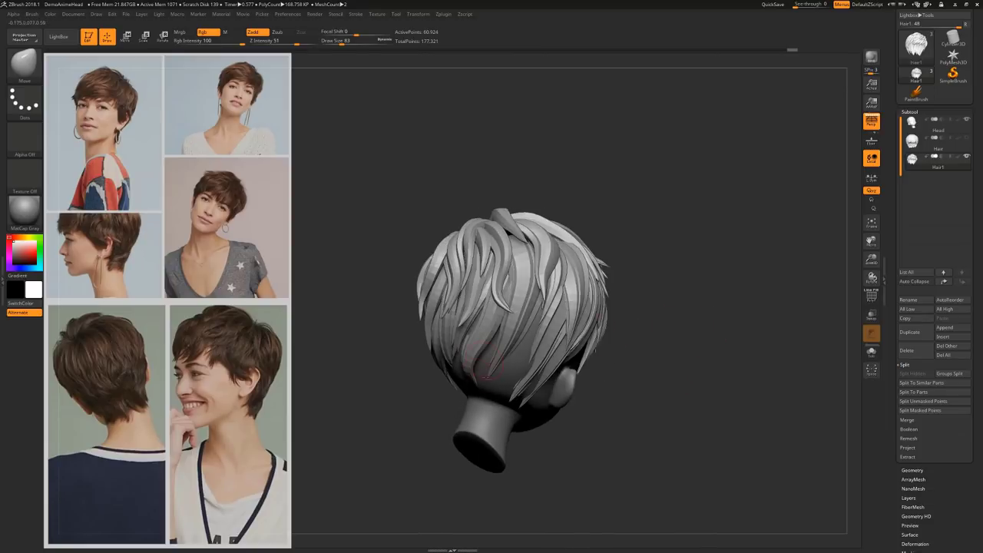
# Set the draw size to 239 and reshape the strands at the back of the head and nape
pyautogui.moveTo(571, 415); pyautogui.dragTo(588, 382)
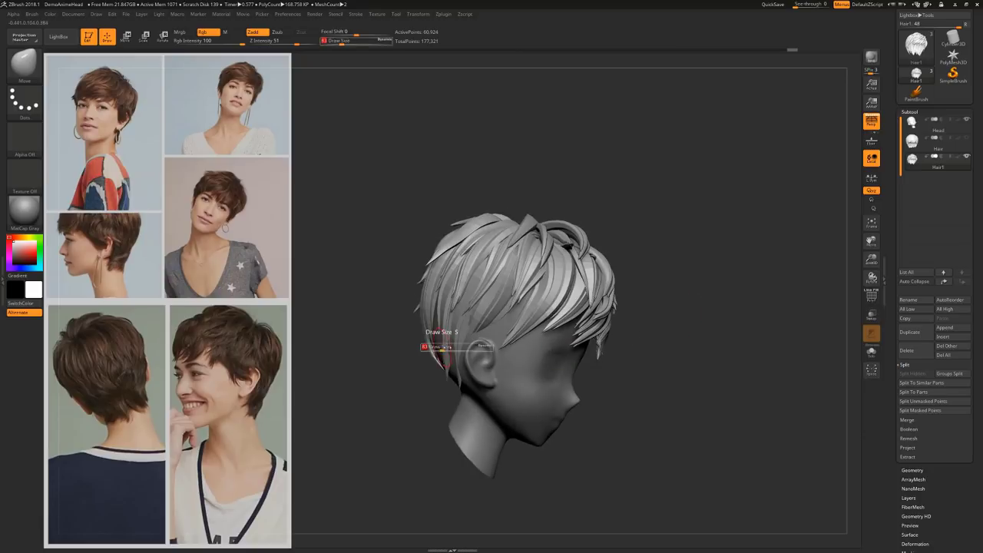
pyautogui.moveTo(445, 348); pyautogui.dragTo(455, 348)
pyautogui.moveTo(691, 331); pyautogui.dragTo(673, 329)
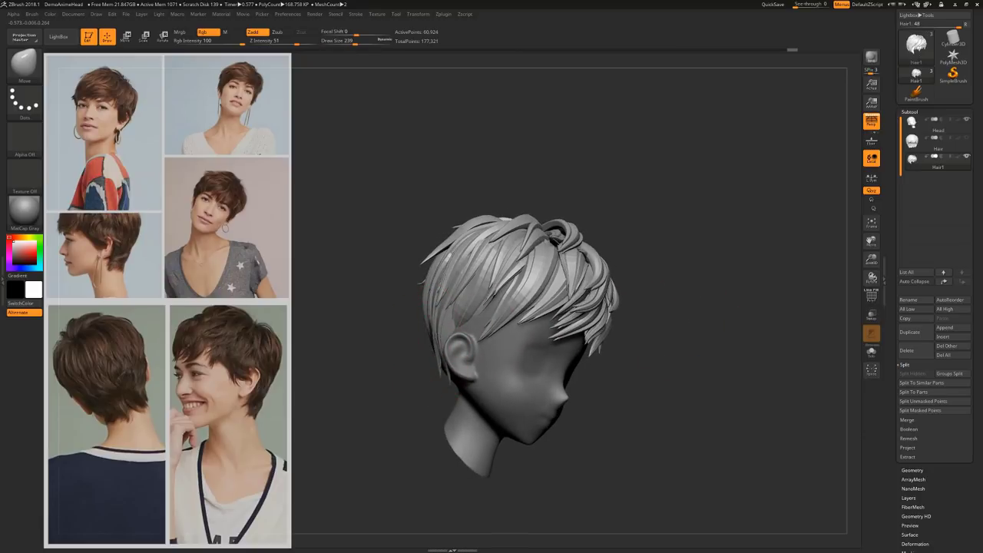
pyautogui.moveTo(675, 269); pyautogui.dragTo(468, 325)
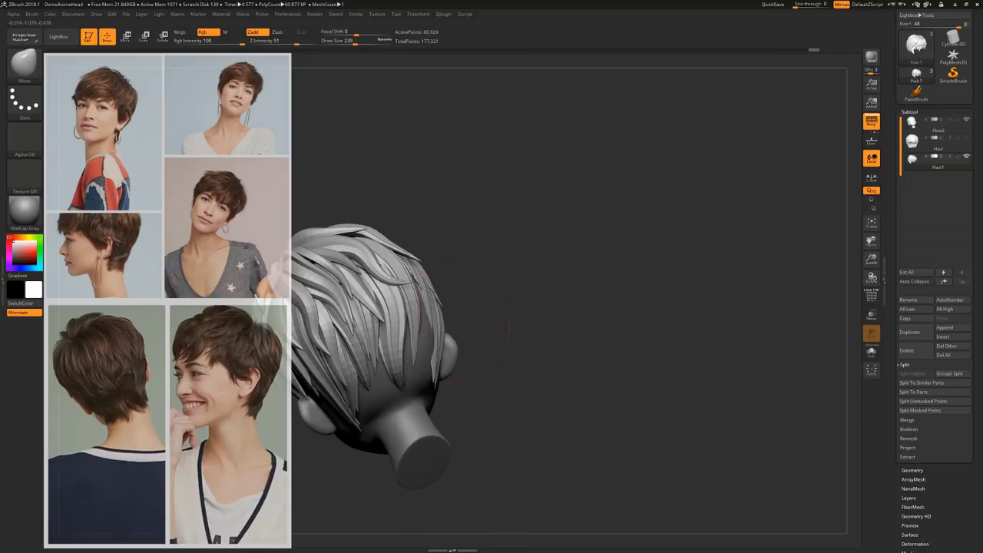
pyautogui.moveTo(629, 232)
pyautogui.mouseDown()
pyautogui.moveTo(507, 269)
pyautogui.moveTo(599, 269)
pyautogui.moveTo(660, 295)
pyautogui.moveTo(424, 261)
pyautogui.mouseUp()
pyautogui.moveTo(571, 269); pyautogui.dragTo(630, 327)
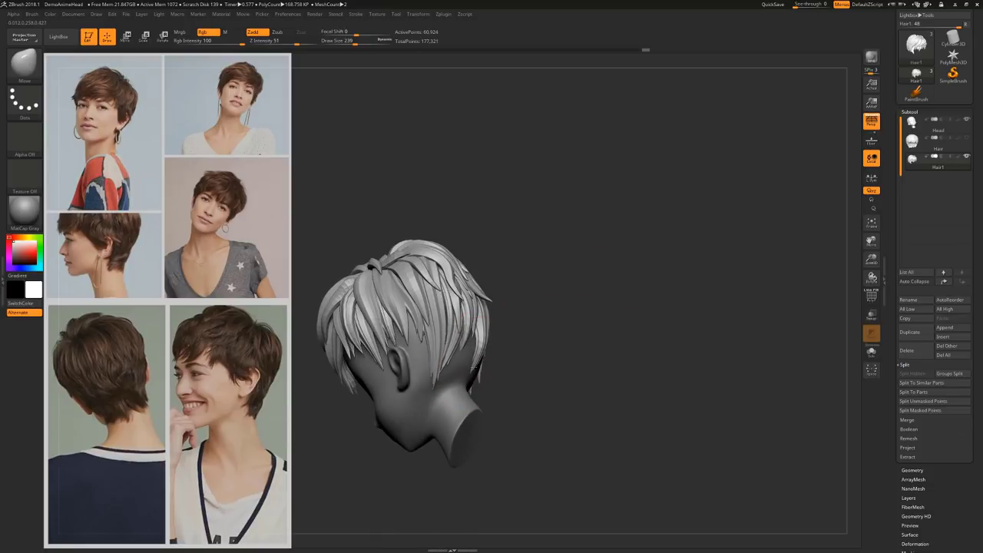
pyautogui.moveTo(567, 334)
pyautogui.mouseDown()
pyautogui.moveTo(595, 336)
pyautogui.moveTo(572, 335)
pyautogui.moveTo(590, 356)
pyautogui.moveTo(620, 362)
pyautogui.moveTo(624, 375)
pyautogui.moveTo(610, 387)
pyautogui.moveTo(564, 334)
pyautogui.mouseUp()
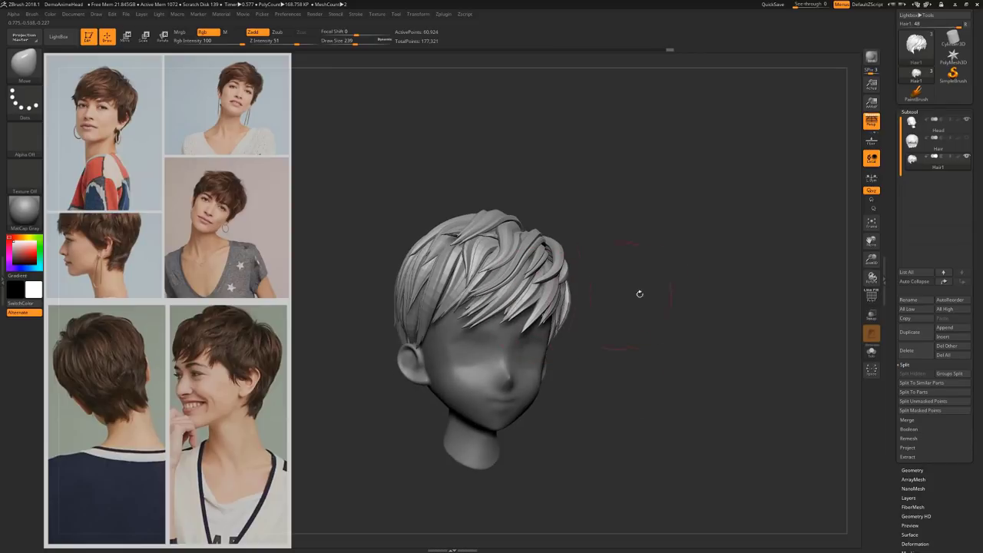
# Refine the strands behind the ear and along the side of the head with the Move brush
pyautogui.moveTo(639, 294); pyautogui.dragTo(525, 346)
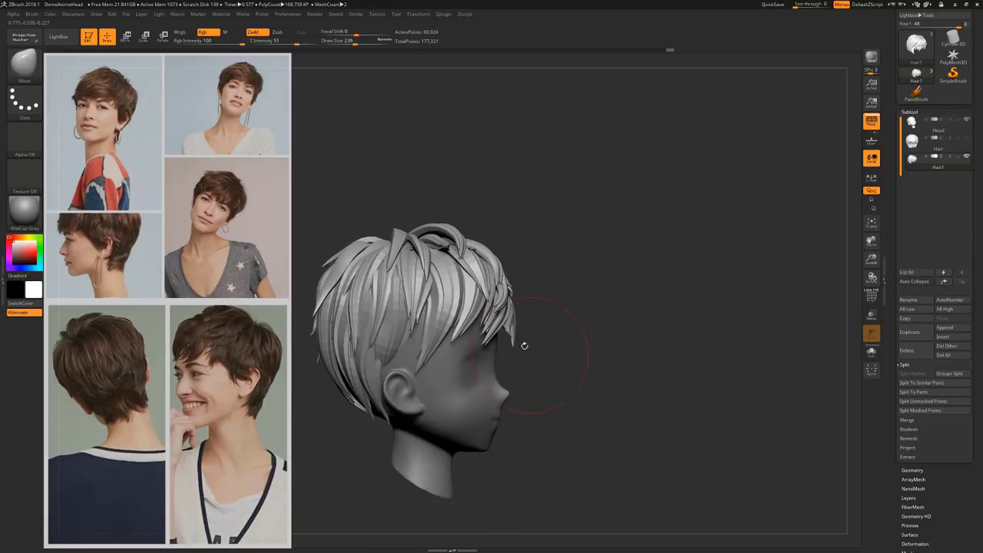
pyautogui.moveTo(627, 342); pyautogui.dragTo(620, 339)
pyautogui.moveTo(695, 311); pyautogui.dragTo(742, 337)
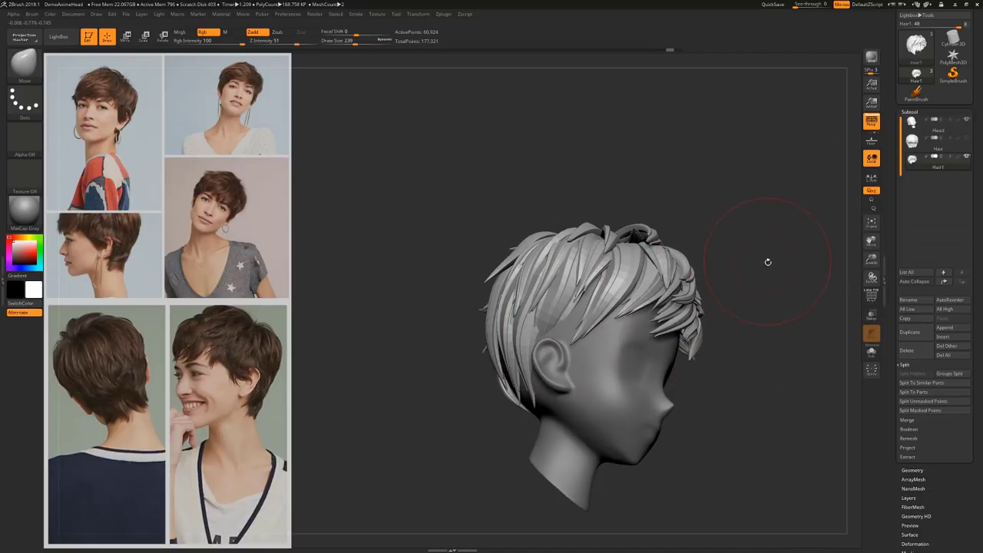
pyautogui.moveTo(768, 262); pyautogui.dragTo(563, 329)
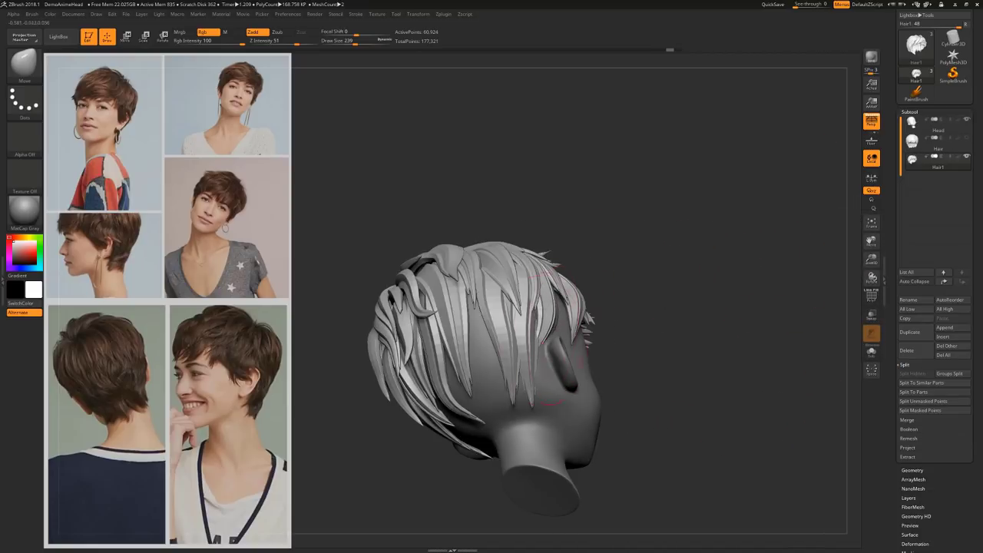
pyautogui.moveTo(706, 298); pyautogui.dragTo(557, 349)
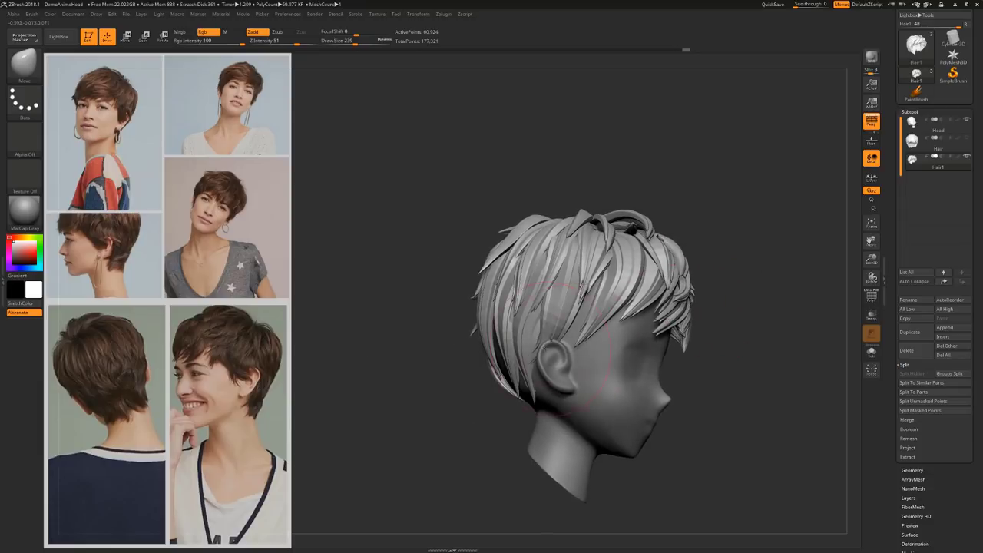
pyautogui.moveTo(781, 317); pyautogui.dragTo(549, 333)
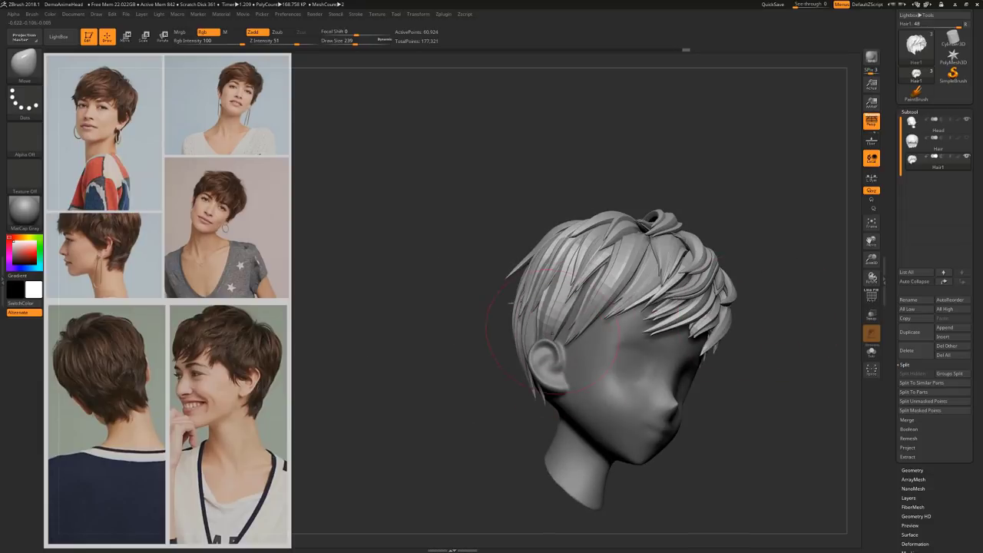
pyautogui.moveTo(746, 366); pyautogui.dragTo(582, 351)
pyautogui.moveTo(799, 307); pyautogui.dragTo(622, 345)
# Select the Head subtool, draw a Wide_cover2 curve strand down the back of the bare head, and show the Hair1 subtool again
pyautogui.keyDown('alt'); pyautogui.click(544, 399); pyautogui.keyUp('alt')
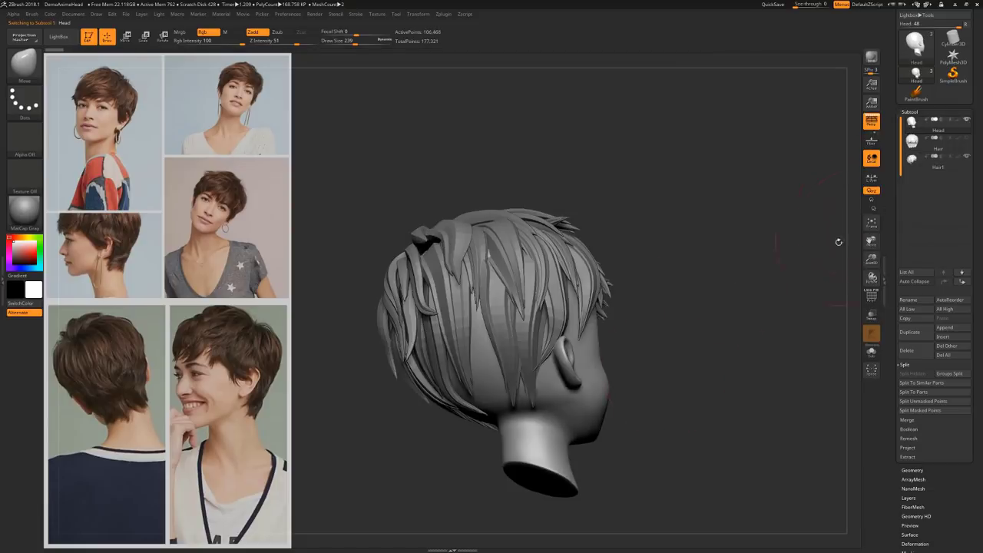
pyautogui.moveTo(839, 242)
pyautogui.mouseDown()
pyautogui.moveTo(675, 316)
pyautogui.moveTo(555, 305)
pyautogui.mouseUp()
pyautogui.press('1')
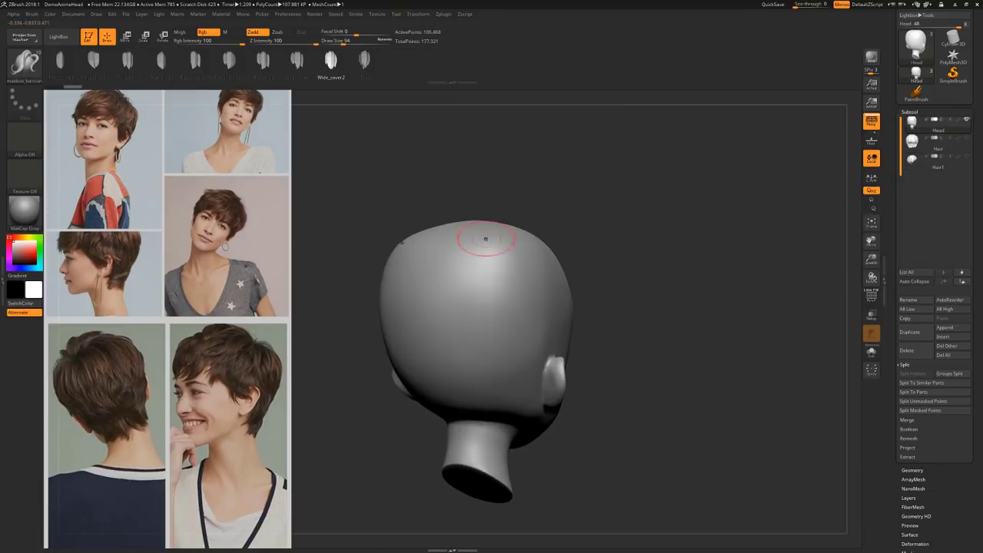
pyautogui.moveTo(485, 239); pyautogui.dragTo(503, 369)
pyautogui.moveTo(653, 250)
pyautogui.mouseDown()
pyautogui.moveTo(696, 254)
pyautogui.moveTo(538, 265)
pyautogui.moveTo(646, 202)
pyautogui.mouseUp()
pyautogui.click(967, 156)
pyautogui.moveTo(738, 330); pyautogui.dragTo(637, 323)
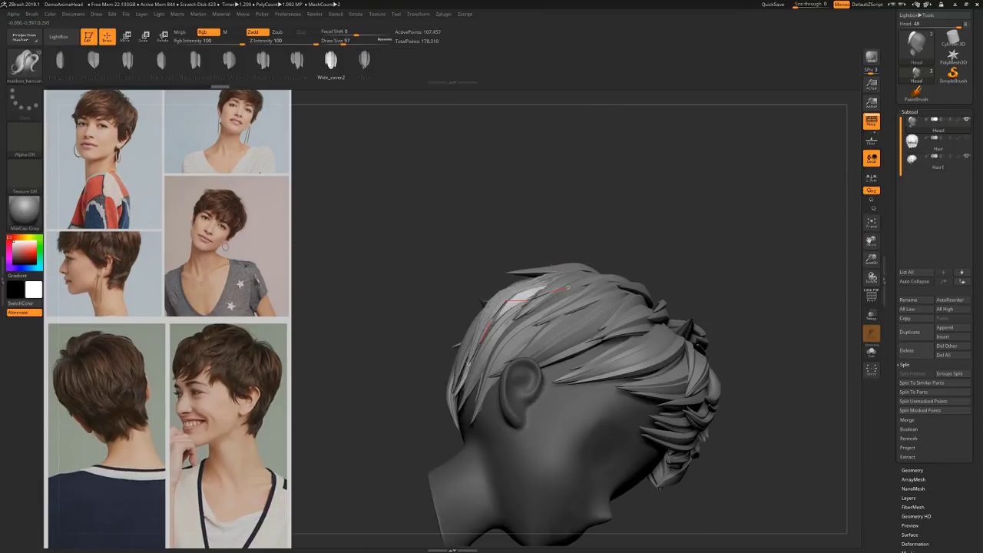
# Fill the gaps on the back of the head with further Wide_cover2 strands running from the crown to the nape
pyautogui.moveTo(653, 253); pyautogui.dragTo(737, 246)
pyautogui.moveTo(470, 238); pyautogui.dragTo(481, 340)
pyautogui.moveTo(706, 265)
pyautogui.mouseDown()
pyautogui.moveTo(656, 268)
pyautogui.moveTo(684, 250)
pyautogui.mouseUp()
pyautogui.moveTo(530, 246); pyautogui.dragTo(562, 307)
pyautogui.moveTo(691, 265); pyautogui.dragTo(637, 261)
pyautogui.moveTo(507, 269); pyautogui.dragTo(459, 384)
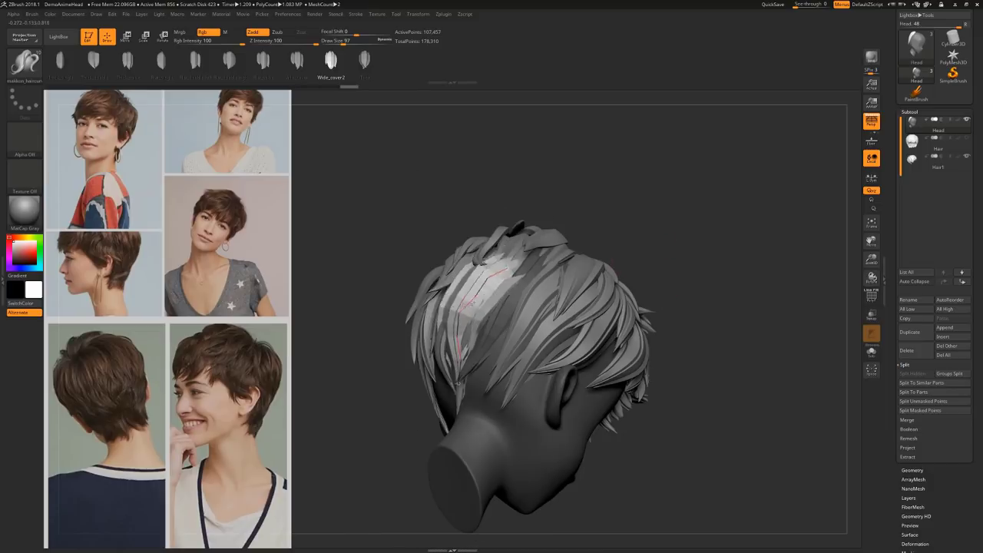
pyautogui.moveTo(675, 265)
pyautogui.mouseDown()
pyautogui.moveTo(714, 265)
pyautogui.moveTo(607, 261)
pyautogui.mouseUp()
pyautogui.press('w')
pyautogui.press('q')
pyautogui.moveTo(599, 308); pyautogui.dragTo(685, 316)
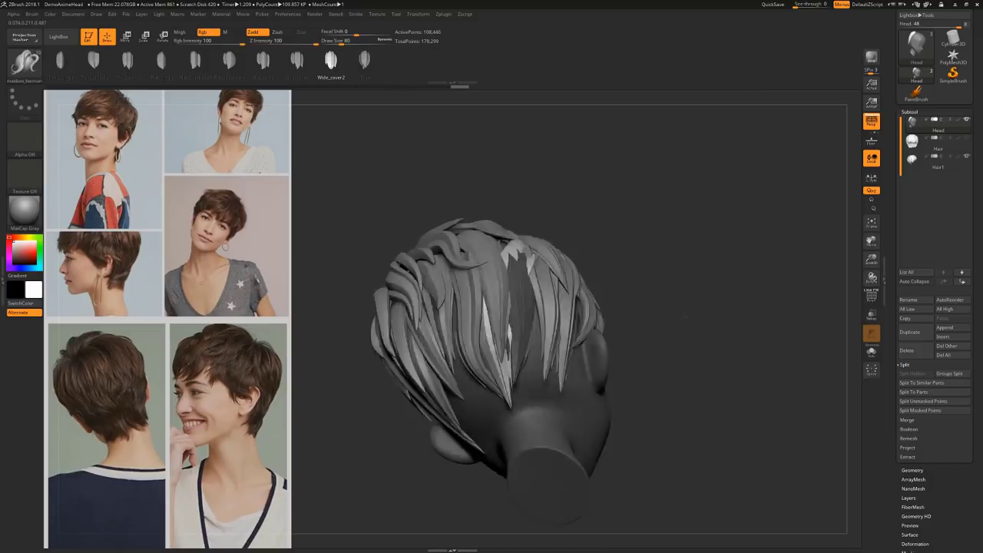
# Add Wide_cover1 strands to the back and side of the head and fit them with the Move brush
pyautogui.click(355, 14)
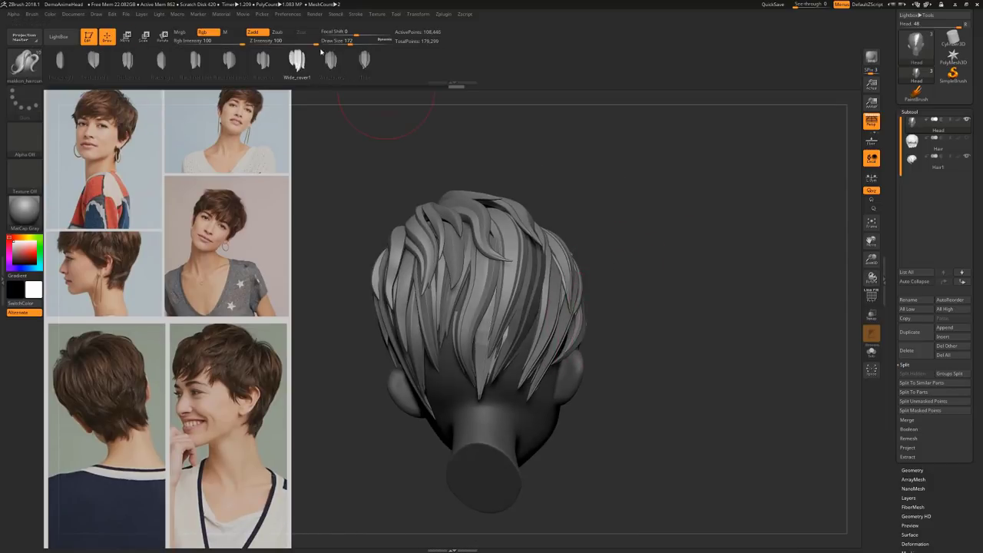
pyautogui.click(356, 14)
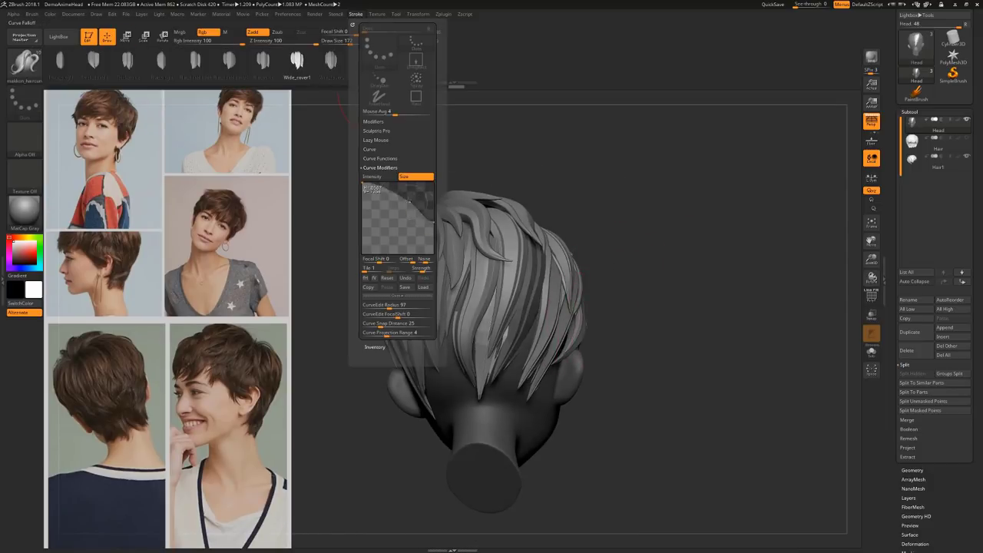
pyautogui.moveTo(661, 253)
pyautogui.mouseDown()
pyautogui.moveTo(679, 292)
pyautogui.moveTo(714, 261)
pyautogui.mouseUp()
pyautogui.press('w')
pyautogui.press('q')
pyautogui.moveTo(714, 308); pyautogui.dragTo(732, 224)
pyautogui.moveTo(722, 176); pyautogui.dragTo(775, 176)
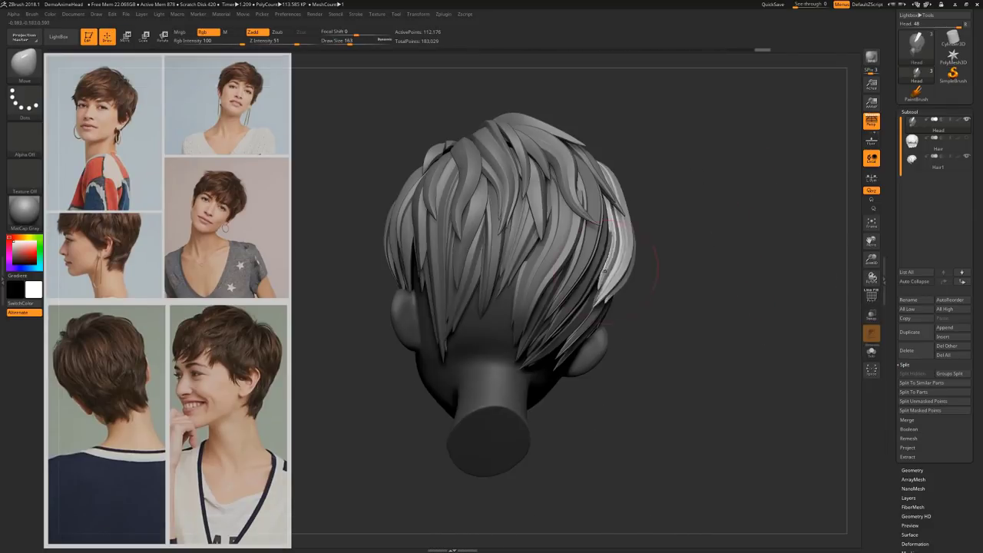
# Draw a layer of Flat_triple strands around the back of the head, with a draw size of 37 for the narrower ones
pyautogui.moveTo(507, 398)
pyautogui.mouseDown()
pyautogui.moveTo(566, 398)
pyautogui.moveTo(560, 461)
pyautogui.mouseUp()
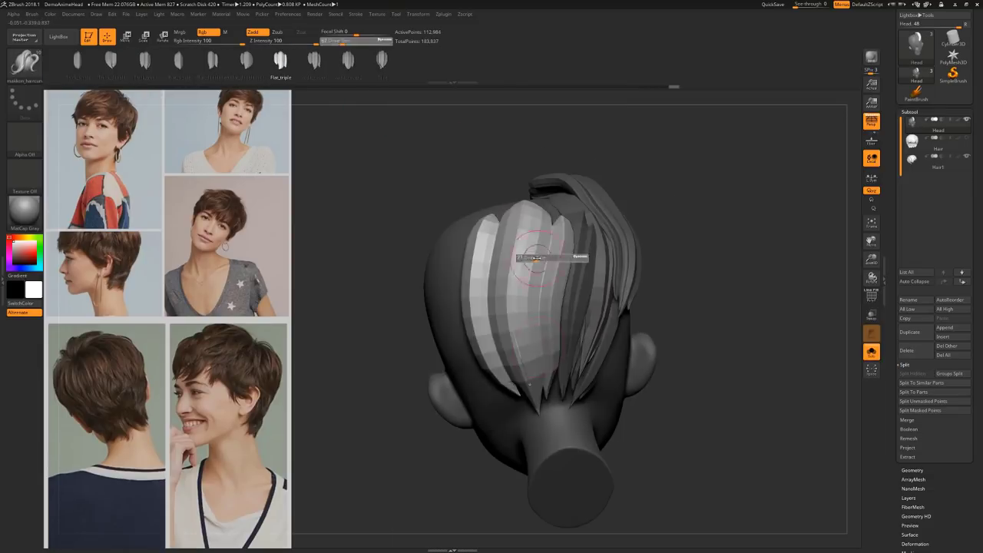
pyautogui.moveTo(668, 253)
pyautogui.mouseDown()
pyautogui.moveTo(659, 208)
pyautogui.moveTo(676, 230)
pyautogui.moveTo(729, 253)
pyautogui.mouseUp()
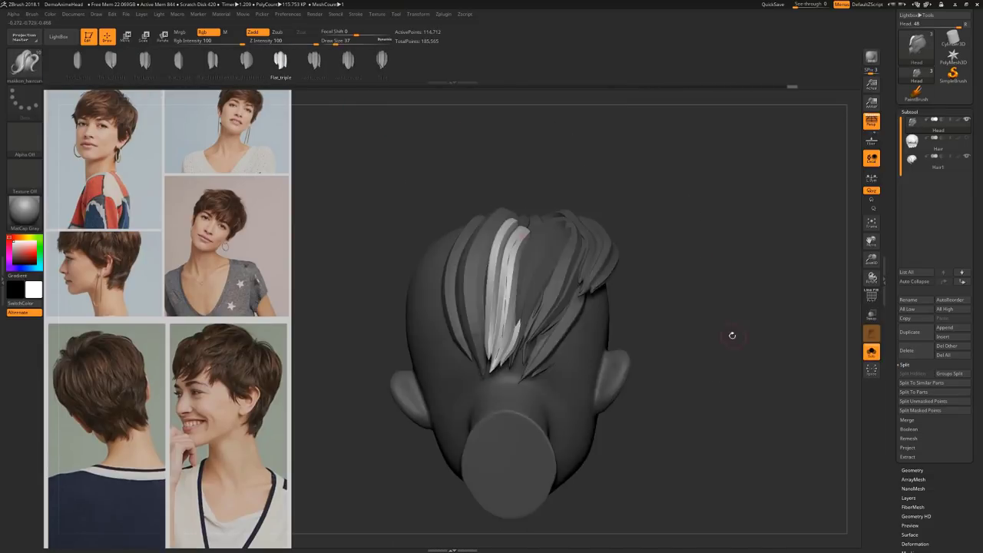
pyautogui.moveTo(731, 336); pyautogui.dragTo(670, 286)
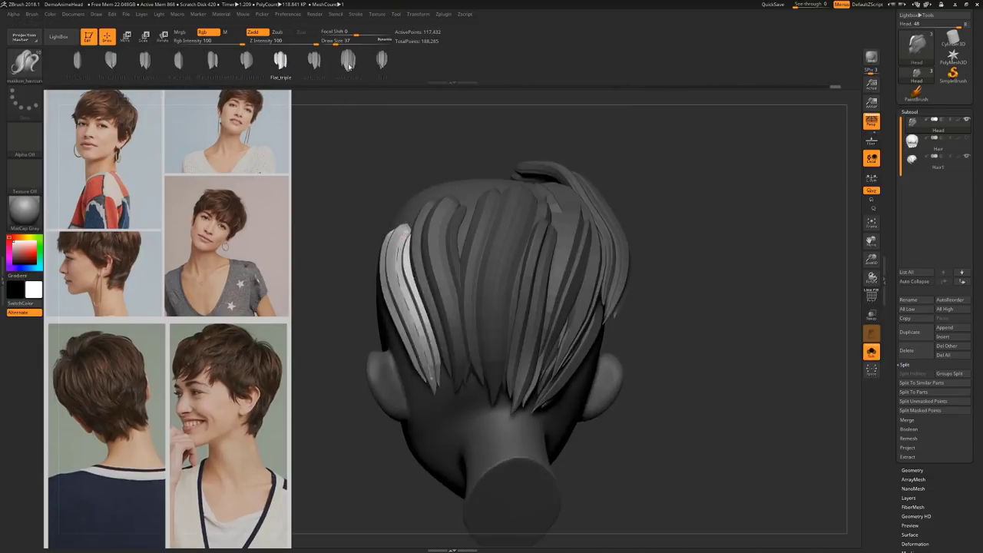
pyautogui.moveTo(660, 281)
pyautogui.mouseDown()
pyautogui.moveTo(586, 248)
pyautogui.moveTo(574, 214)
pyautogui.mouseUp()
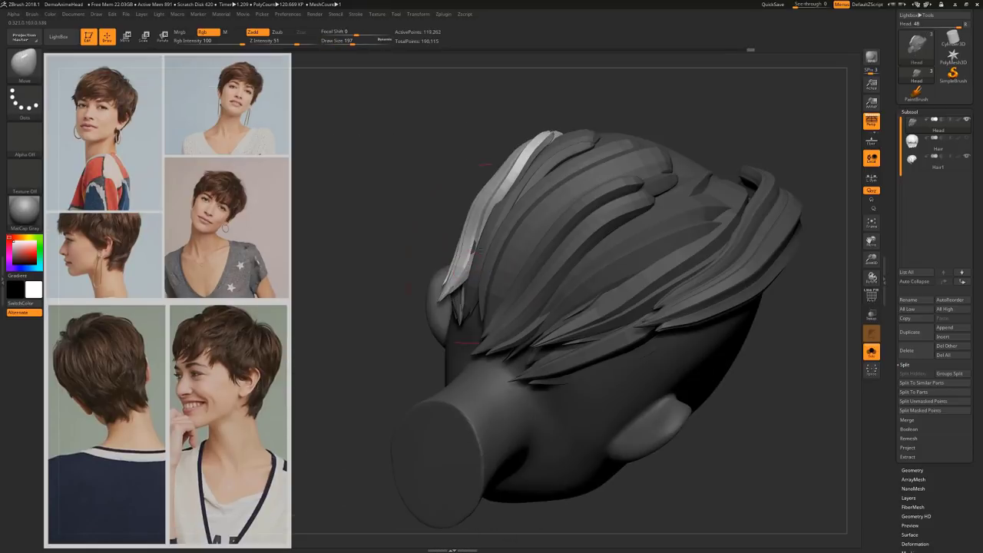
# Extend the under-layer behind the ears and along the nape with right and left Flat_double strands
pyautogui.press('b')
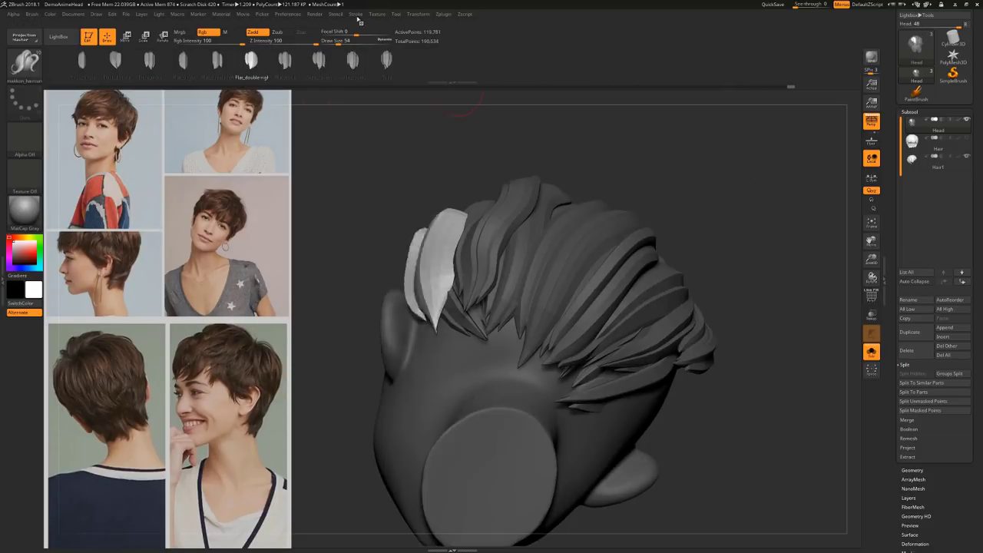
pyautogui.moveTo(584, 177); pyautogui.dragTo(660, 292)
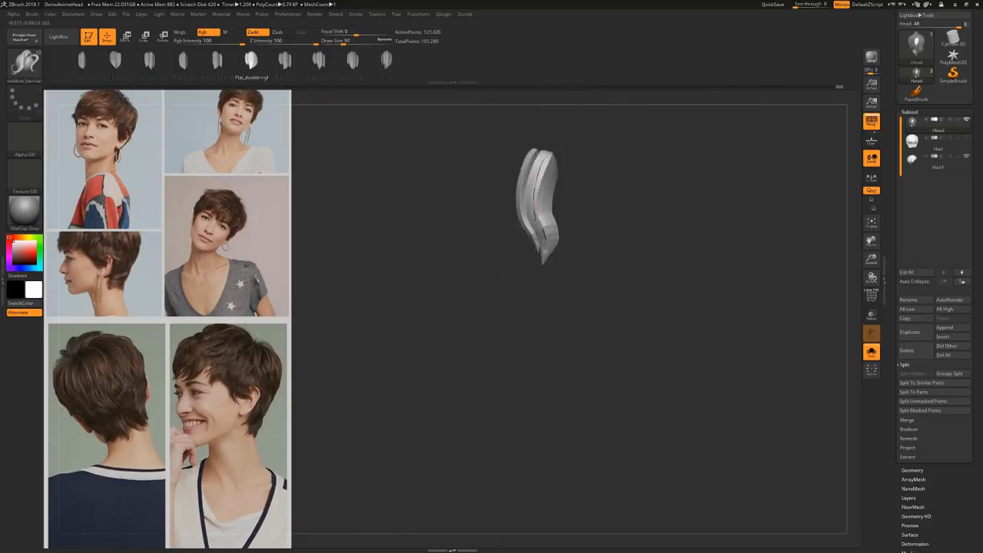
pyautogui.moveTo(659, 178); pyautogui.dragTo(757, 228)
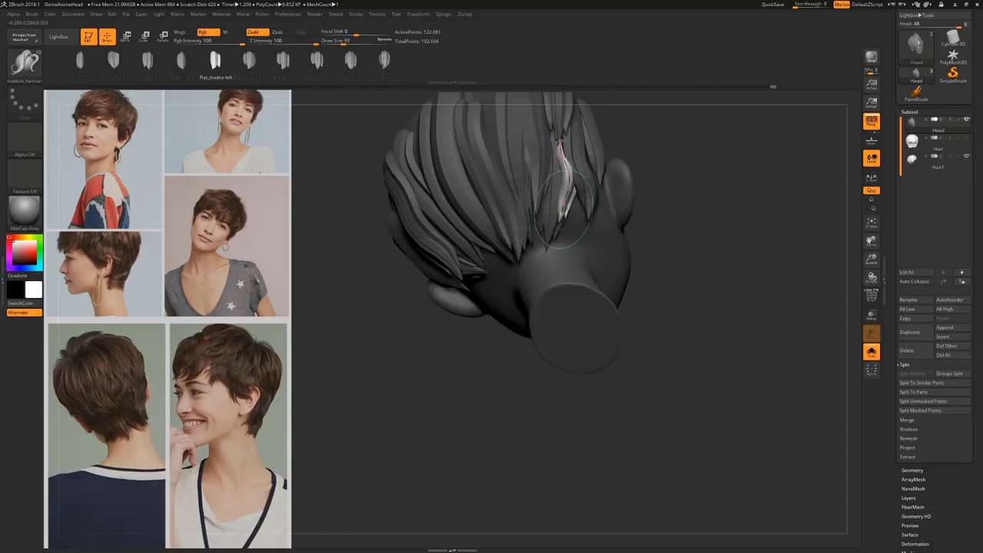
pyautogui.moveTo(565, 207); pyautogui.dragTo(691, 261)
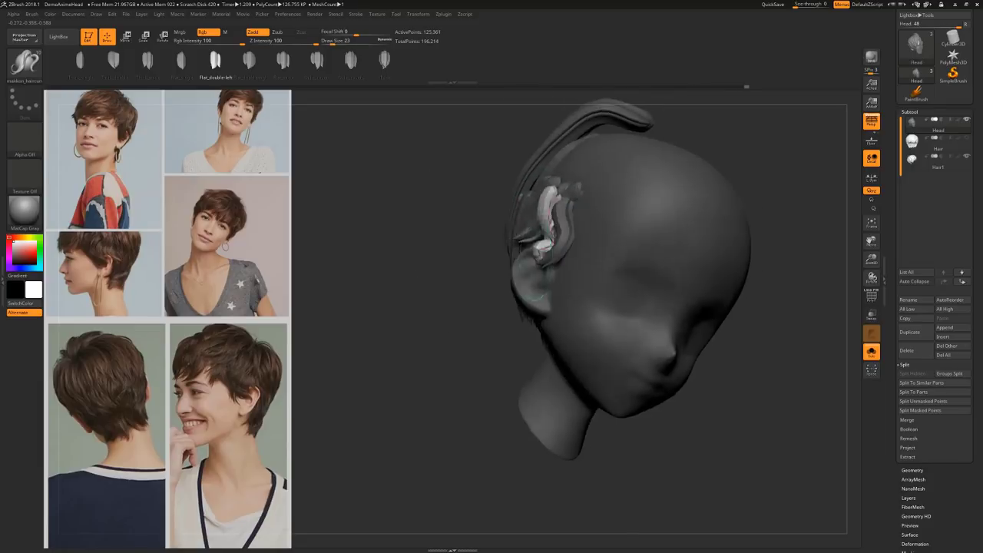
# Add small strands above and around the ear with the left Flat_double and Thick_triple curve brushes
pyautogui.press('space')
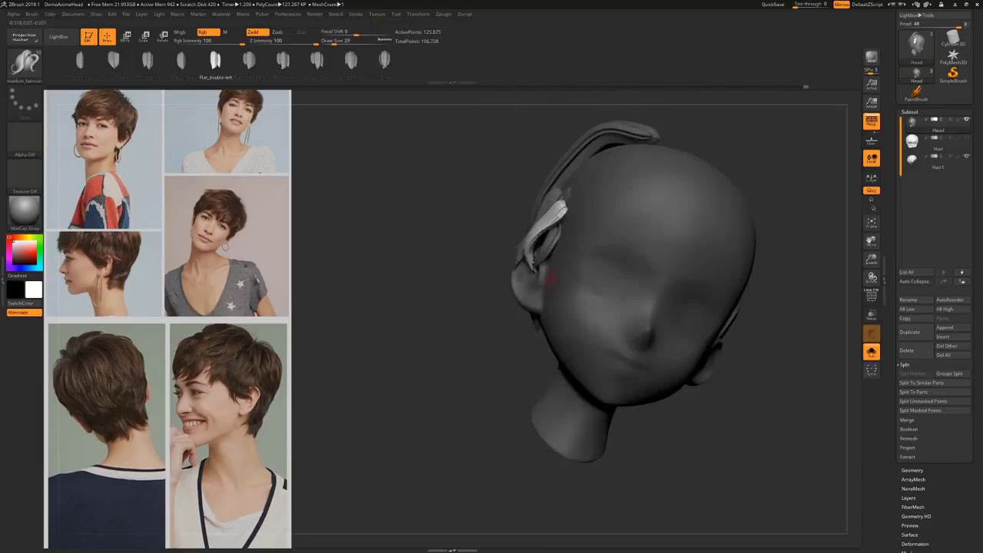
pyautogui.moveTo(637, 227); pyautogui.dragTo(709, 231)
pyautogui.moveTo(646, 266); pyautogui.dragTo(718, 269)
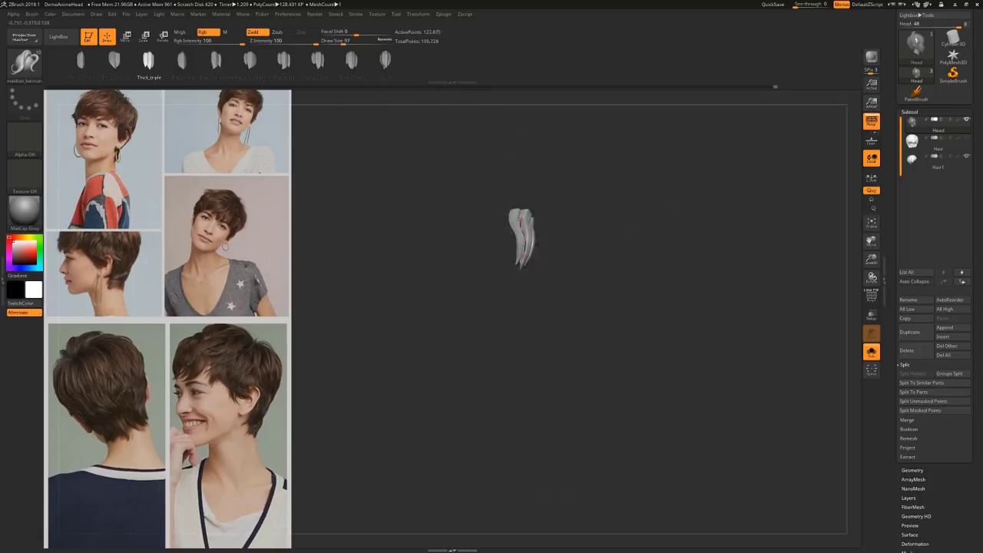
pyautogui.moveTo(511, 221); pyautogui.dragTo(539, 256)
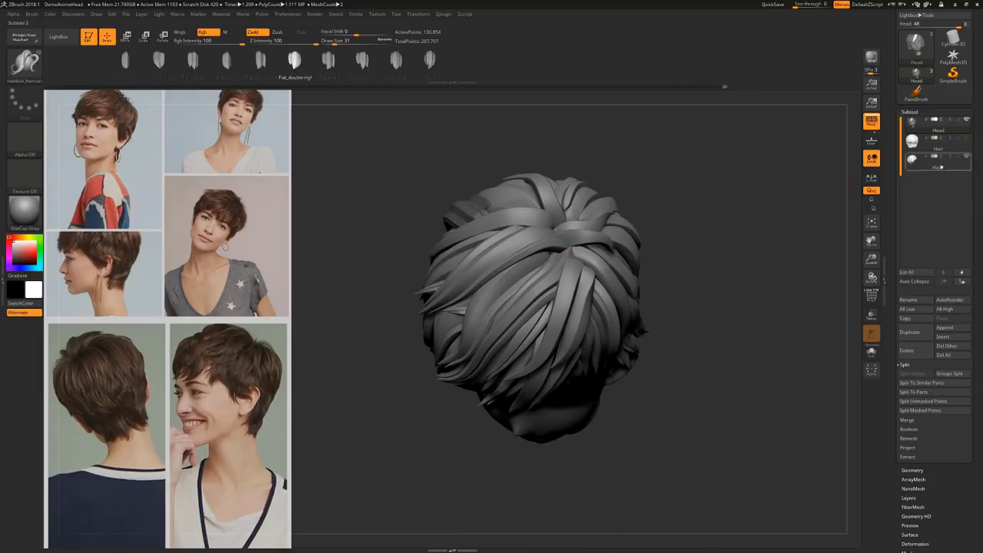
# Refine the Top hair and Btm hair strands around the back and side of the head with a large Move brush
pyautogui.keyDown('alt'); pyautogui.click(567, 242); pyautogui.keyUp('alt')
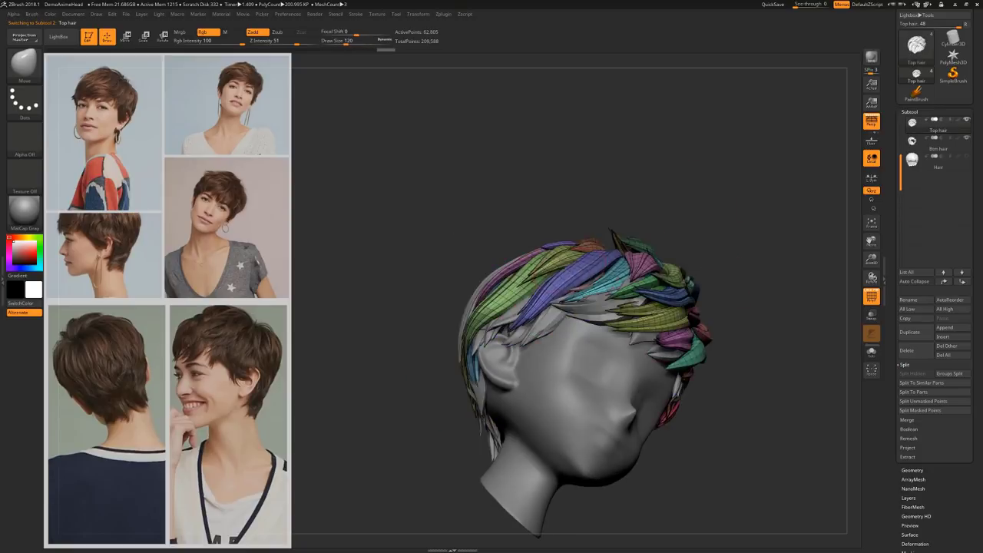
pyautogui.click(952, 146)
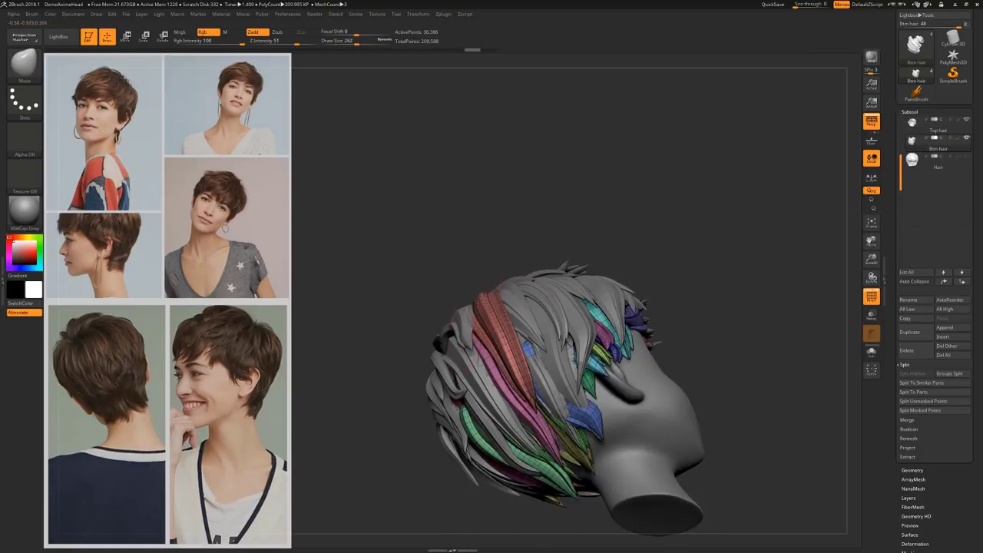
pyautogui.moveTo(699, 180); pyautogui.dragTo(509, 268)
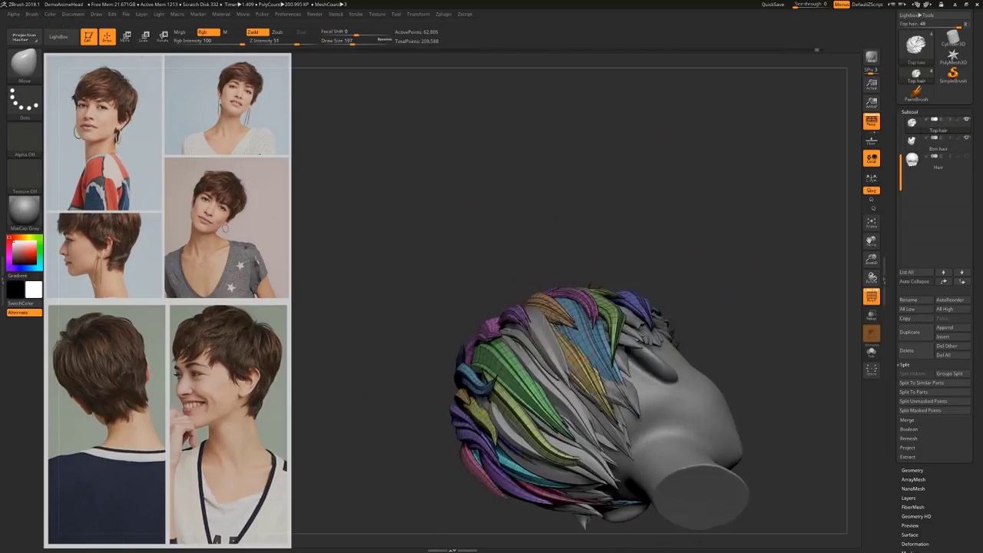
pyautogui.press('s')
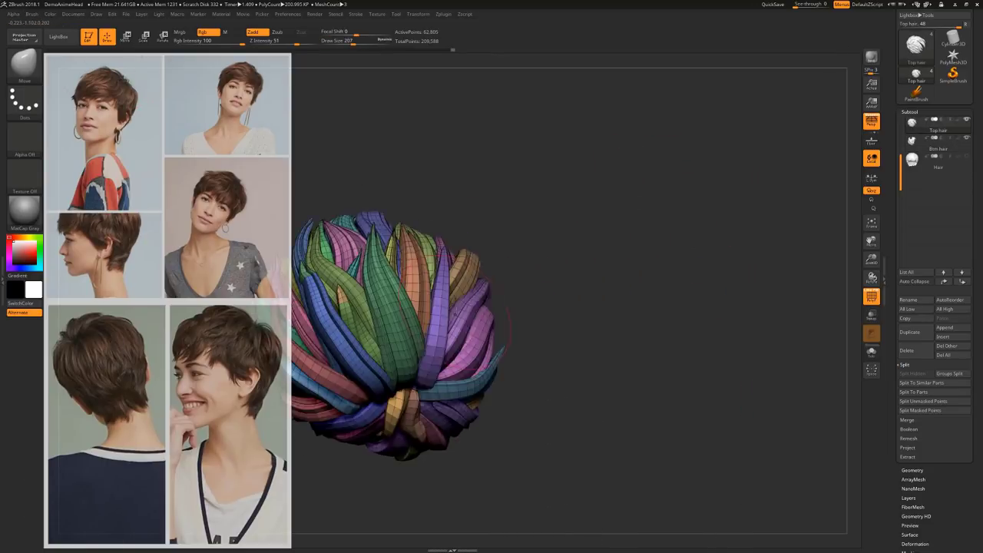
pyautogui.moveTo(594, 230); pyautogui.dragTo(562, 291)
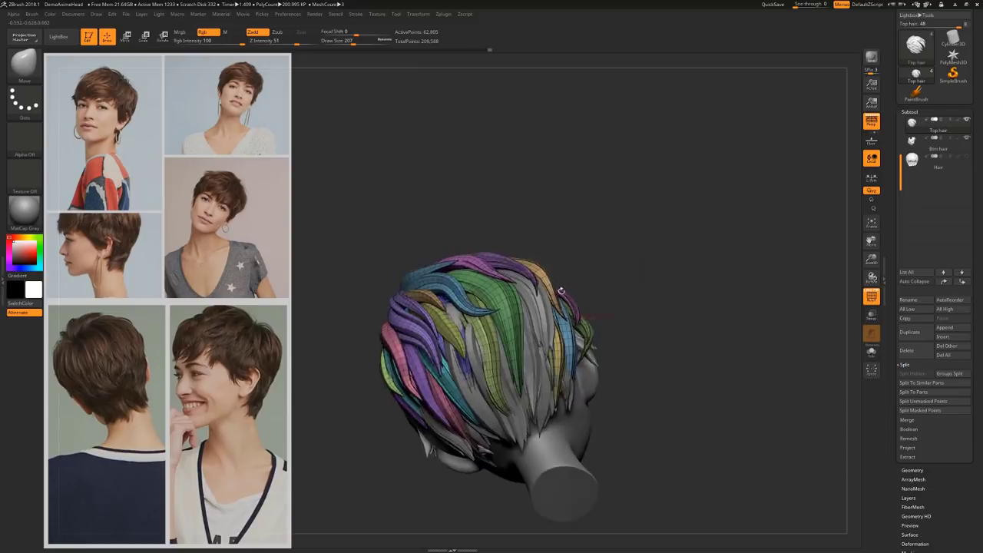
pyautogui.press('s')
pyautogui.moveTo(656, 297); pyautogui.dragTo(578, 278)
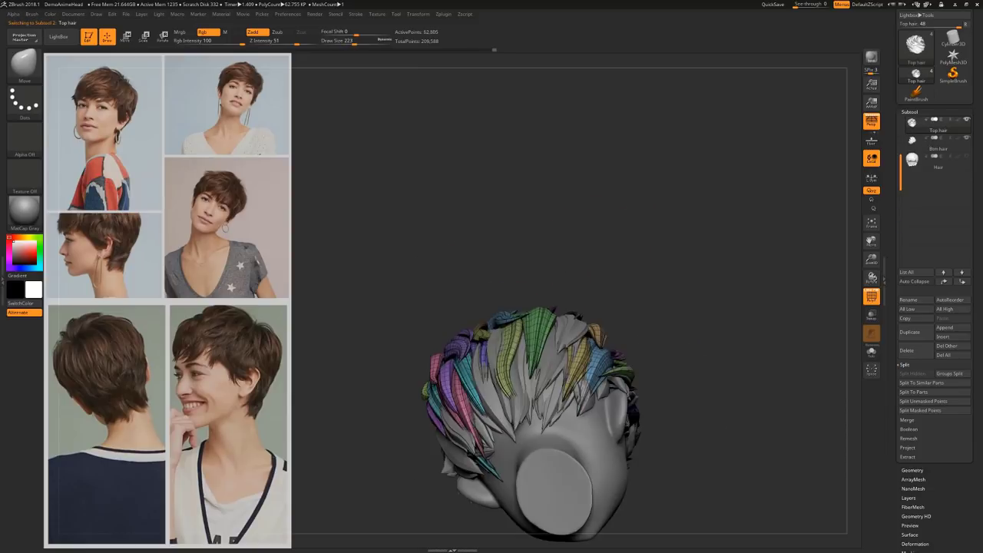
pyautogui.moveTo(614, 307); pyautogui.dragTo(573, 281)
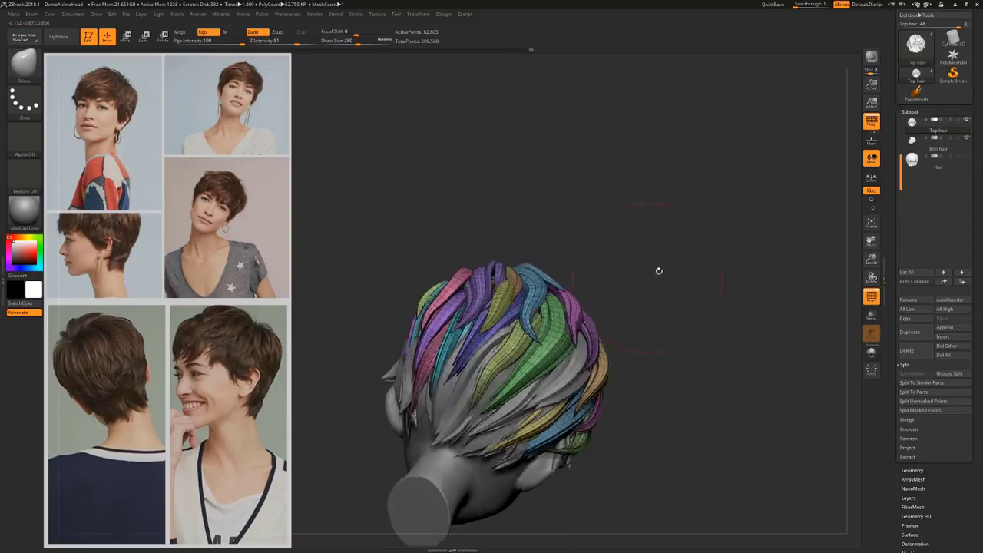
# Alternate between the Top hair and Btm hair subtools to adjust the overlapping strands on the back of the head
pyautogui.keyDown('alt'); pyautogui.click(487, 340); pyautogui.keyUp('alt')
pyautogui.moveTo(659, 271)
pyautogui.mouseDown()
pyautogui.moveTo(584, 307)
pyautogui.moveTo(653, 296)
pyautogui.moveTo(576, 307)
pyautogui.moveTo(606, 269)
pyautogui.mouseUp()
pyautogui.keyDown('alt'); pyautogui.click(491, 376); pyautogui.keyUp('alt')
pyautogui.keyDown('alt'); pyautogui.click(483, 367); pyautogui.keyUp('alt')
pyautogui.moveTo(653, 292)
pyautogui.mouseDown()
pyautogui.moveTo(591, 269)
pyautogui.moveTo(615, 269)
pyautogui.moveTo(622, 338)
pyautogui.moveTo(691, 292)
pyautogui.mouseUp()
pyautogui.keyDown('alt'); pyautogui.click(461, 407); pyautogui.keyUp('alt')
pyautogui.keyDown('alt'); pyautogui.click(500, 345); pyautogui.keyUp('alt')
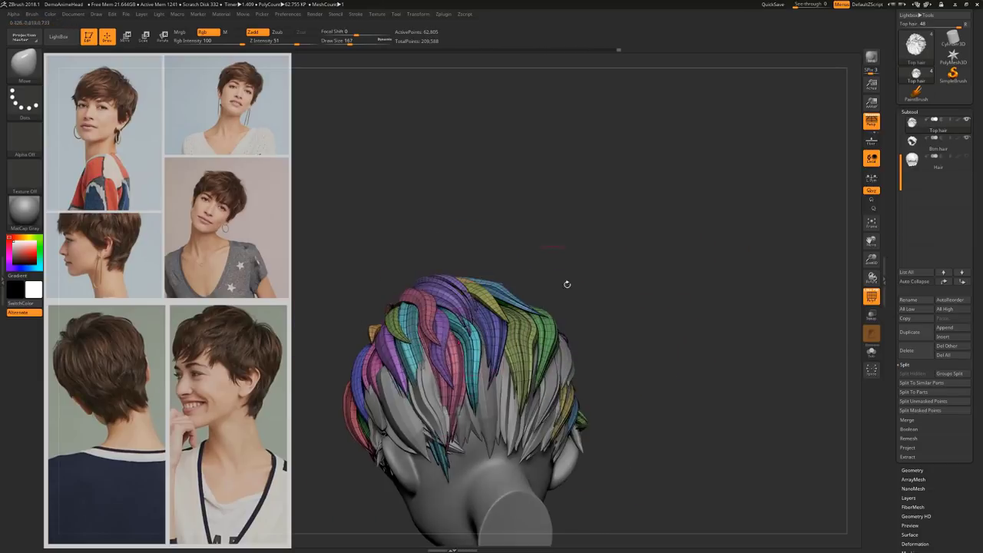
# Fit the Btm hair strands along the nape under the Top hair layer with the Move brush
pyautogui.moveTo(567, 285); pyautogui.dragTo(400, 268)
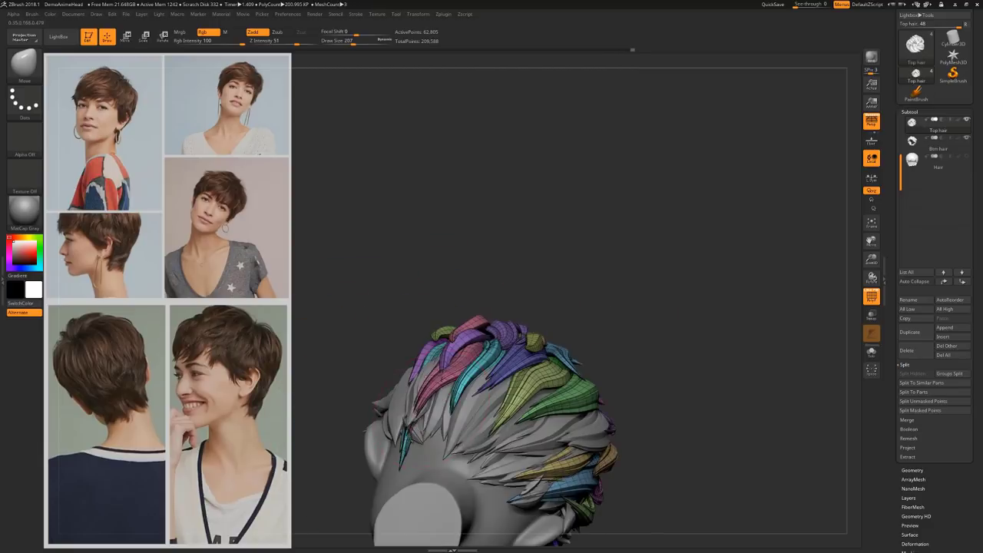
pyautogui.moveTo(583, 307)
pyautogui.mouseDown()
pyautogui.moveTo(668, 313)
pyautogui.moveTo(653, 292)
pyautogui.moveTo(730, 254)
pyautogui.mouseUp()
pyautogui.keyDown('alt'); pyautogui.click(530, 423); pyautogui.keyUp('alt')
pyautogui.keyDown('alt'); pyautogui.click(522, 307); pyautogui.keyUp('alt')
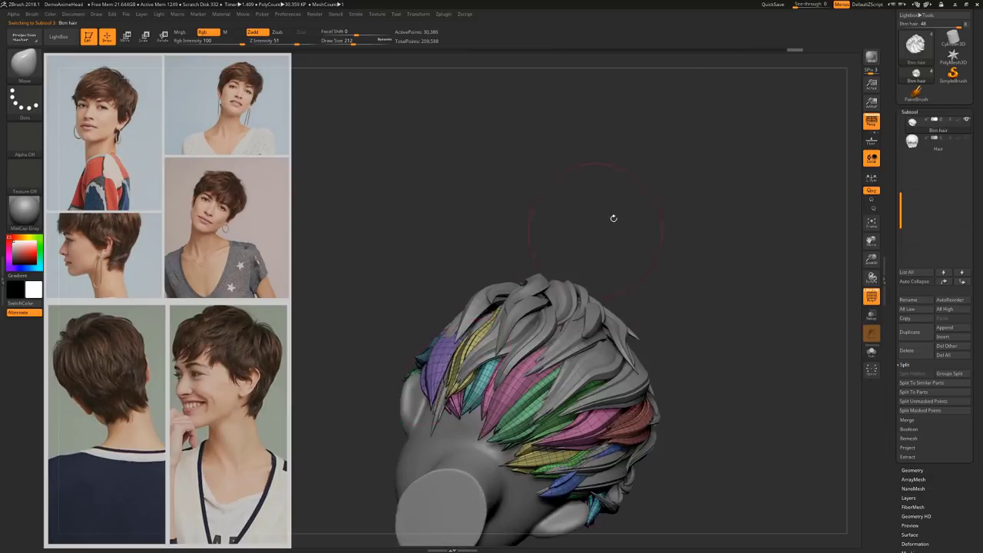
pyautogui.keyDown('alt'); pyautogui.click(513, 315); pyautogui.keyUp('alt')
# Adjust the Btm hair strands around the ear and temple, and return to the Top hair subtool
pyautogui.moveTo(614, 292)
pyautogui.mouseDown()
pyautogui.moveTo(538, 299)
pyautogui.moveTo(593, 237)
pyautogui.moveTo(540, 223)
pyautogui.moveTo(489, 268)
pyautogui.moveTo(566, 215)
pyautogui.moveTo(604, 208)
pyautogui.moveTo(568, 292)
pyautogui.moveTo(599, 222)
pyautogui.moveTo(553, 177)
pyautogui.mouseUp()
pyautogui.keyDown('alt'); pyautogui.click(469, 361); pyautogui.keyUp('alt')
pyautogui.keyDown('alt'); pyautogui.click(413, 302); pyautogui.keyUp('alt')
pyautogui.moveTo(599, 223)
pyautogui.mouseDown()
pyautogui.moveTo(572, 173)
pyautogui.moveTo(640, 190)
pyautogui.moveTo(572, 166)
pyautogui.mouseUp()
pyautogui.keyDown('alt'); pyautogui.click(454, 308); pyautogui.keyUp('alt')
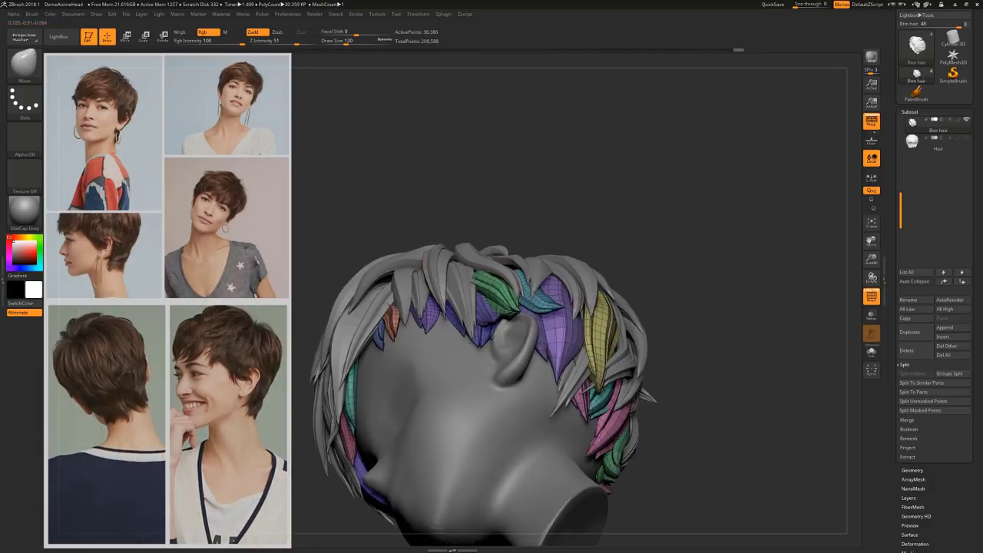
pyautogui.keyDown('alt'); pyautogui.click(430, 284); pyautogui.keyUp('alt')
pyautogui.moveTo(660, 208)
pyautogui.mouseDown()
pyautogui.moveTo(645, 177)
pyautogui.moveTo(687, 223)
pyautogui.moveTo(614, 168)
pyautogui.moveTo(676, 177)
pyautogui.moveTo(714, 272)
pyautogui.moveTo(691, 292)
pyautogui.mouseUp()
pyautogui.click(871, 351)
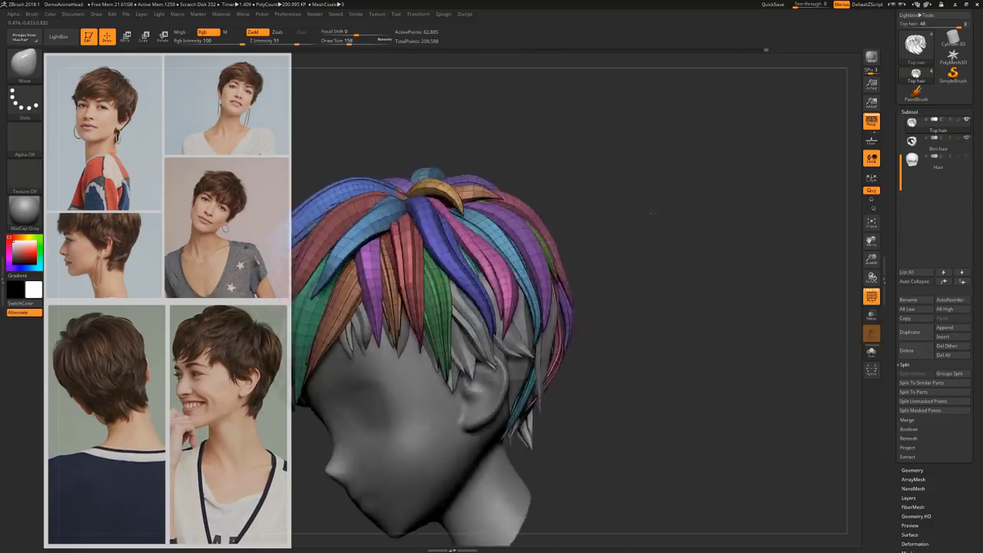
pyautogui.hotkey('shift', 'f')
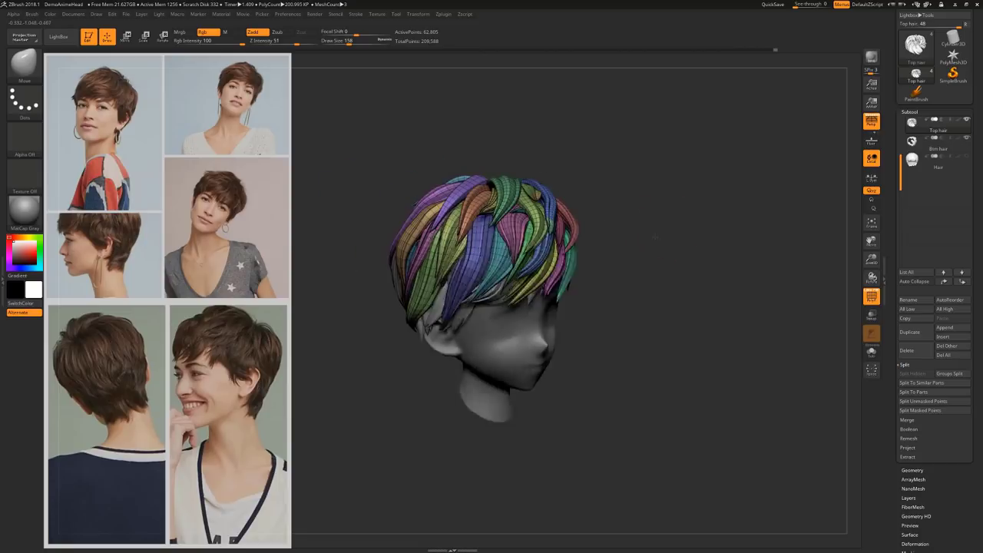
# Draw a Wide_cover1 strand at draw size 90 over the gap near the crown of the Top hair
pyautogui.press('b')
pyautogui.moveTo(655, 237); pyautogui.dragTo(645, 268)
pyautogui.moveTo(520, 192); pyautogui.dragTo(476, 238)
pyautogui.moveTo(707, 231); pyautogui.dragTo(737, 215)
pyautogui.moveTo(661, 230); pyautogui.dragTo(737, 223)
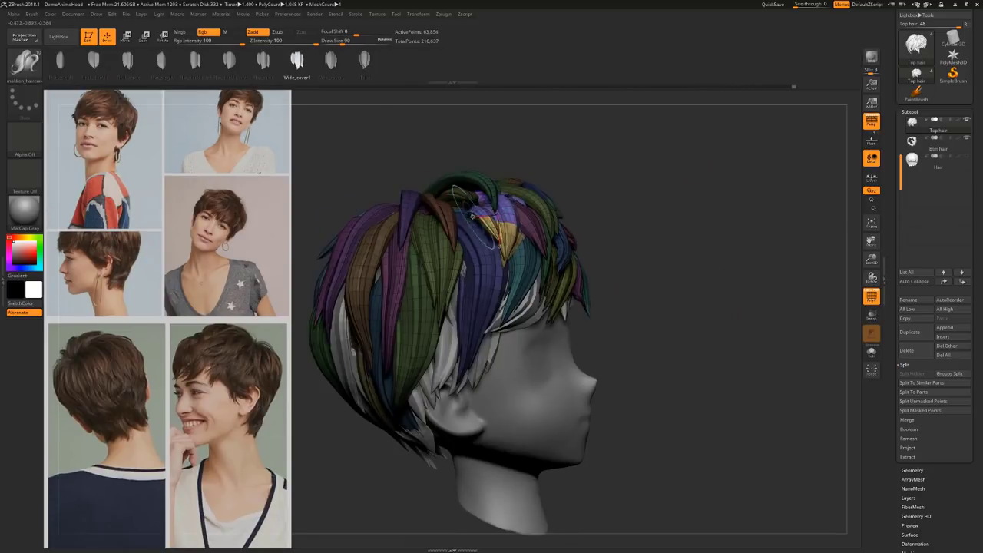
# Turn off the polyframe display and blend the new crown strand into the surrounding hair with the Move brush
pyautogui.hotkey('shift', 'f')
pyautogui.press('b')
pyautogui.press('m')
pyautogui.press('v')
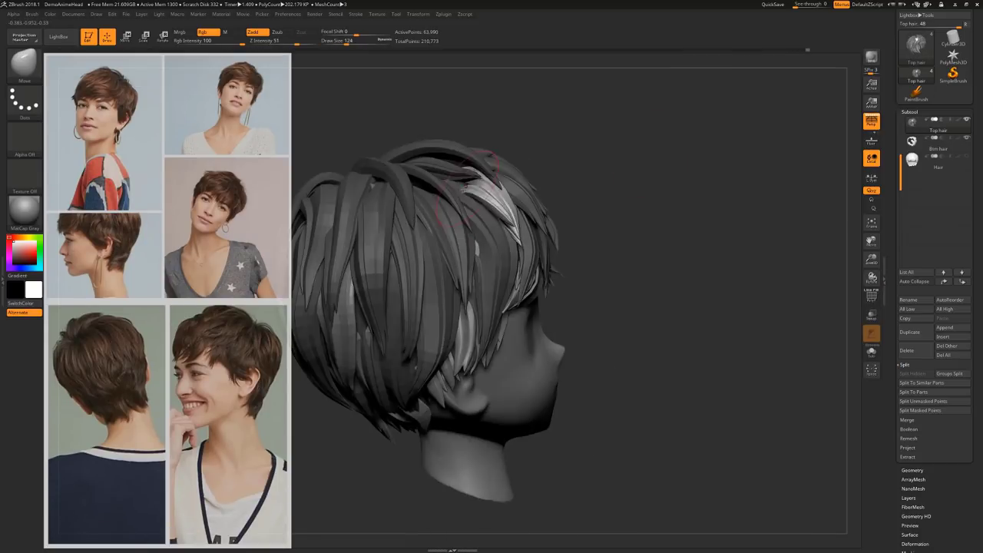
pyautogui.moveTo(645, 192)
pyautogui.mouseDown()
pyautogui.moveTo(638, 307)
pyautogui.moveTo(691, 192)
pyautogui.moveTo(629, 169)
pyautogui.mouseUp()
pyautogui.moveTo(530, 140)
pyautogui.mouseDown()
pyautogui.moveTo(611, 141)
pyautogui.moveTo(653, 184)
pyautogui.mouseUp()
pyautogui.moveTo(675, 230)
pyautogui.mouseDown()
pyautogui.moveTo(691, 223)
pyautogui.moveTo(637, 238)
pyautogui.moveTo(729, 222)
pyautogui.moveTo(698, 223)
pyautogui.mouseUp()
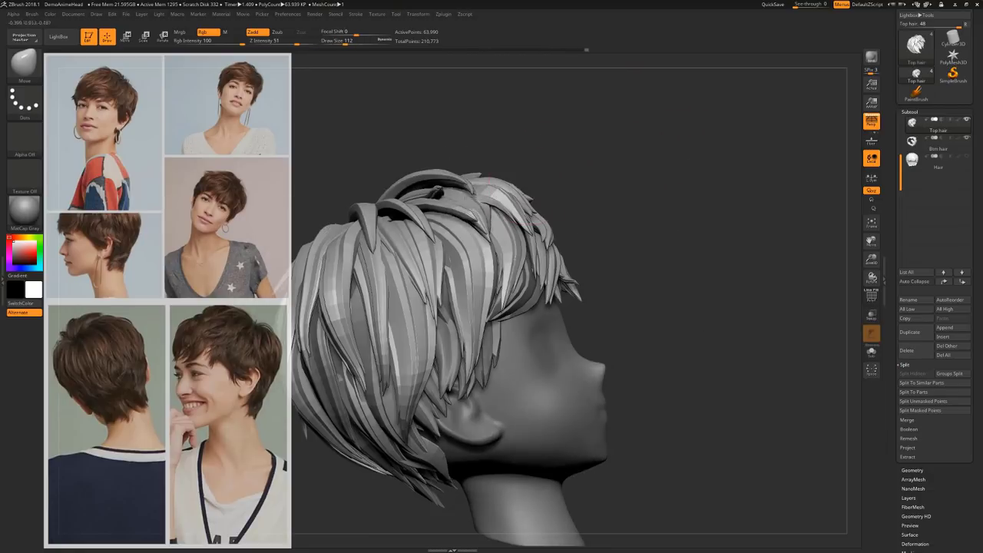
pyautogui.moveTo(529, 166); pyautogui.dragTo(672, 210)
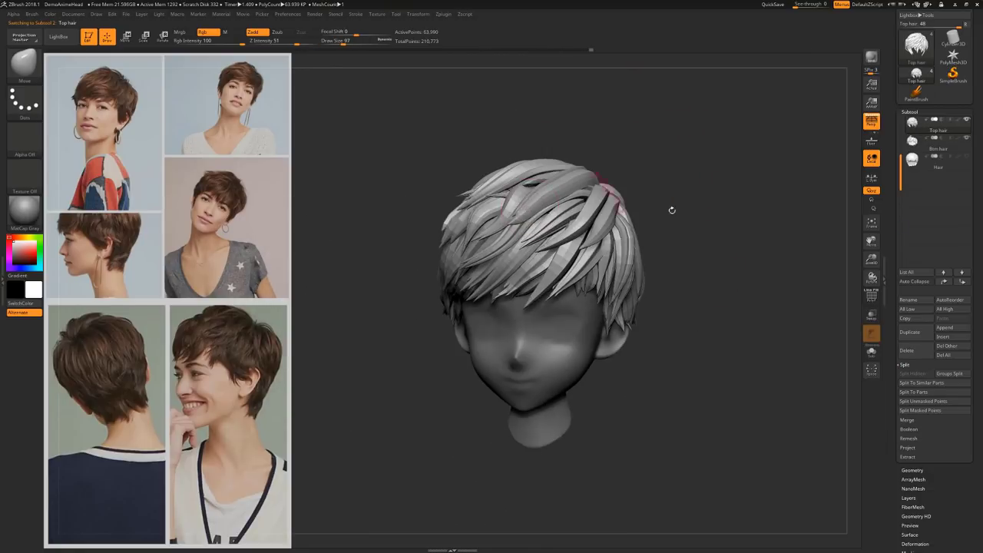
pyautogui.moveTo(677, 313); pyautogui.dragTo(694, 290)
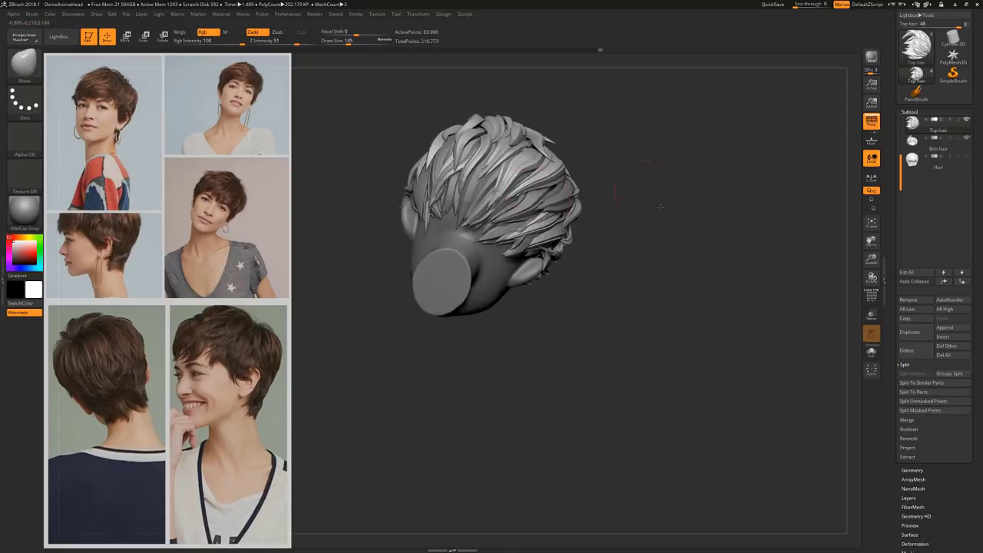
# Preview the hairstyle with dynamic subdivision smoothing and examine the strands from the back, side and front
pyautogui.moveTo(661, 207)
pyautogui.mouseDown()
pyautogui.moveTo(583, 223)
pyautogui.moveTo(612, 190)
pyautogui.moveTo(610, 223)
pyautogui.mouseUp()
pyautogui.press('b')
pyautogui.press('t')
pyautogui.press('d')
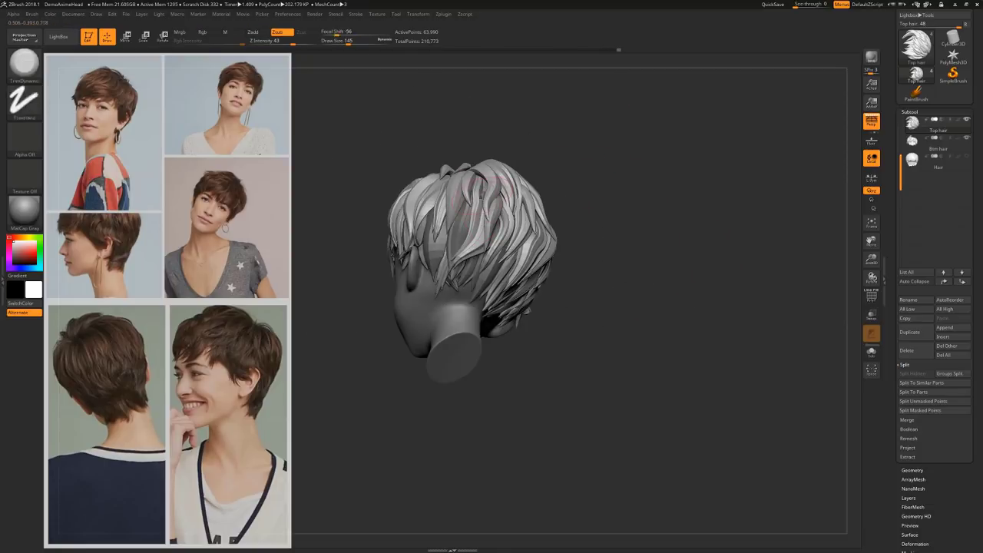
pyautogui.press('b')
pyautogui.press('m')
pyautogui.press('v')
pyautogui.moveTo(584, 182)
pyautogui.mouseDown()
pyautogui.moveTo(630, 158)
pyautogui.moveTo(580, 180)
pyautogui.mouseUp()
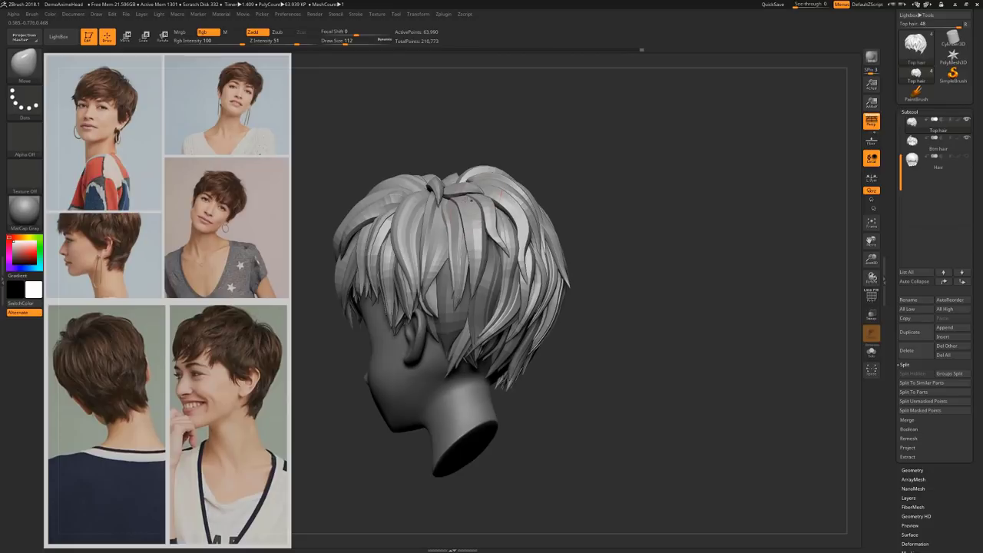
pyautogui.moveTo(615, 222)
pyautogui.mouseDown()
pyautogui.moveTo(637, 212)
pyautogui.moveTo(605, 202)
pyautogui.moveTo(618, 250)
pyautogui.moveTo(650, 199)
pyautogui.moveTo(722, 297)
pyautogui.moveTo(684, 377)
pyautogui.moveTo(678, 349)
pyautogui.mouseUp()
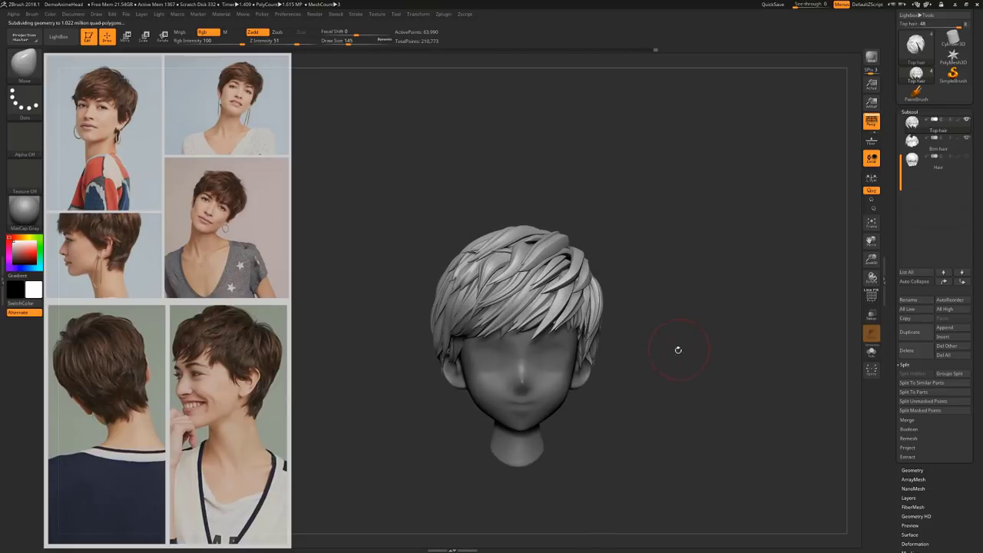
pyautogui.moveTo(677, 400); pyautogui.dragTo(737, 323)
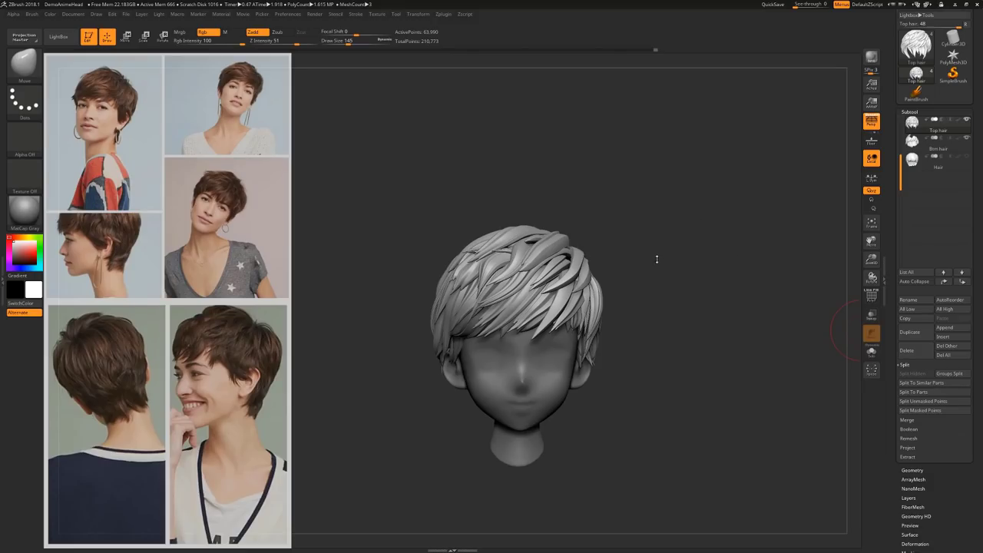
pyautogui.moveTo(663, 266); pyautogui.dragTo(615, 250)
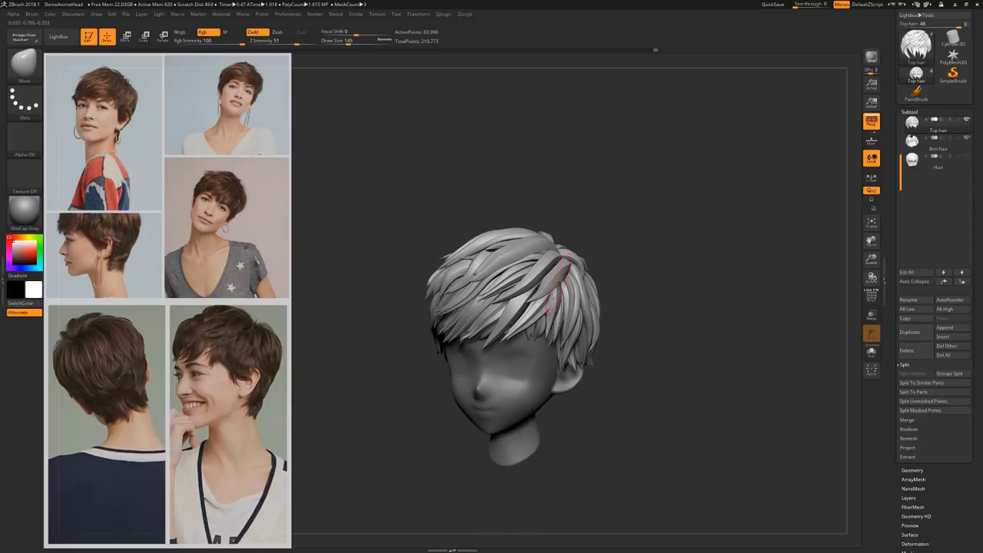
# Switch to the DE_HairTubes brush with the MultiThick B strand and inspect the hair for areas needing extra strands
pyautogui.press('b')
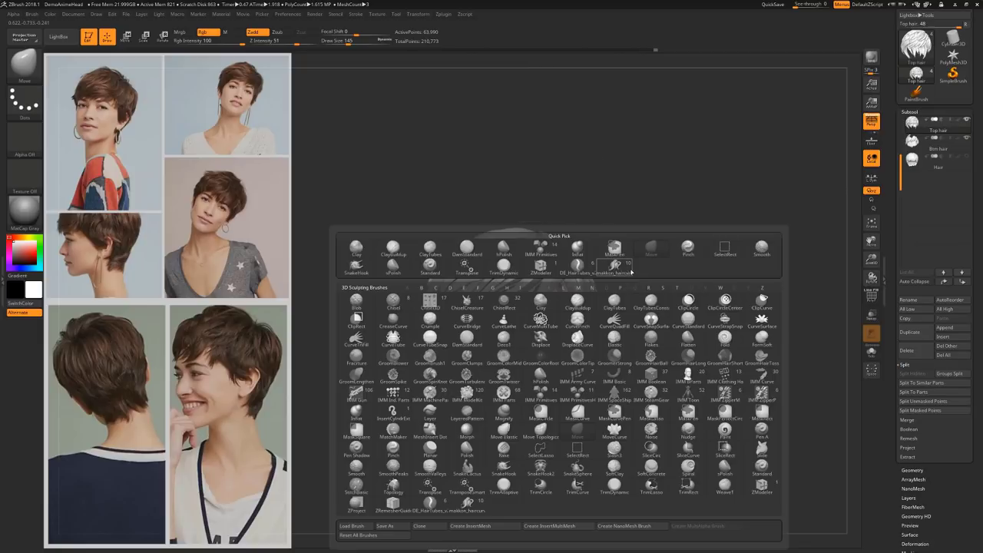
pyautogui.click(586, 272)
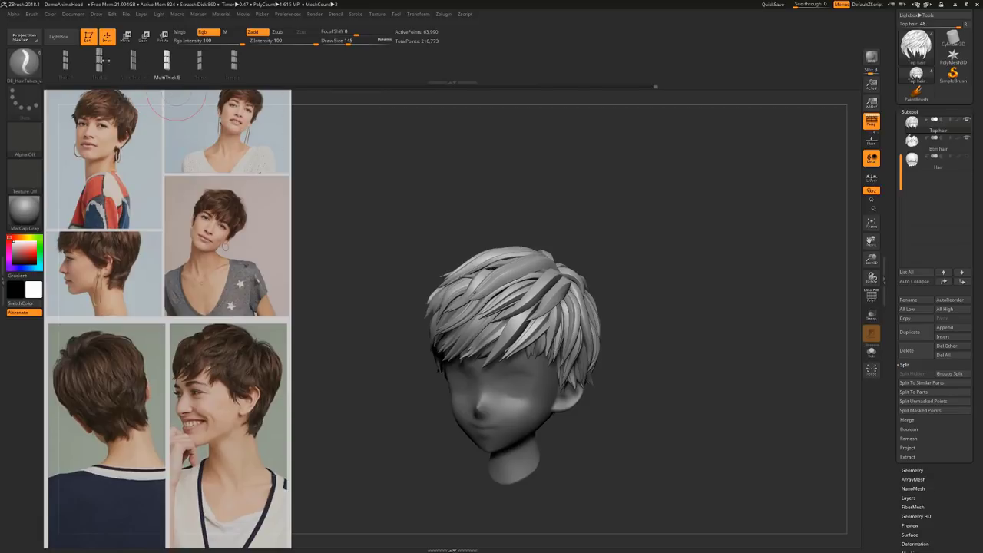
pyautogui.moveTo(663, 350); pyautogui.dragTo(852, 273)
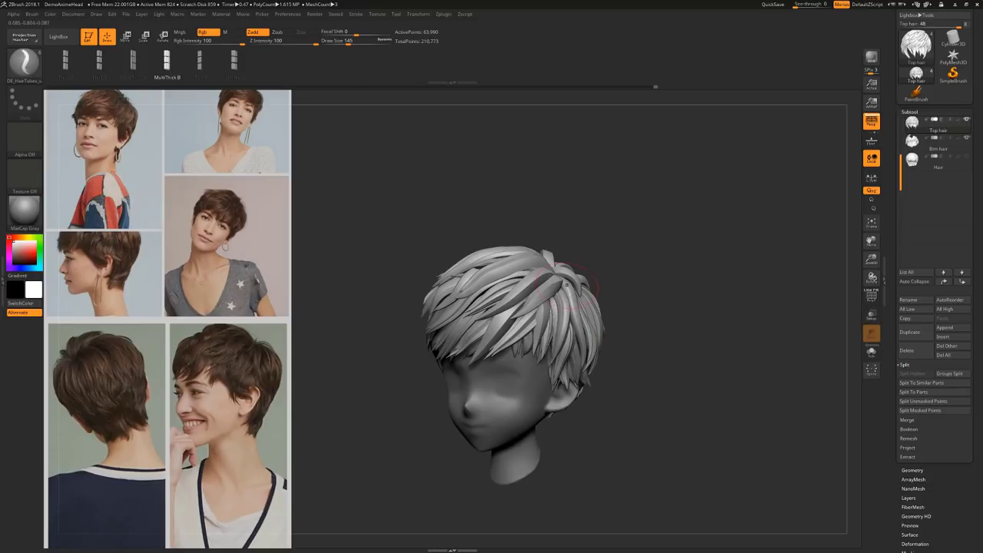
pyautogui.moveTo(665, 301)
pyautogui.mouseDown()
pyautogui.moveTo(669, 274)
pyautogui.moveTo(685, 292)
pyautogui.moveTo(667, 305)
pyautogui.moveTo(708, 304)
pyautogui.mouseUp()
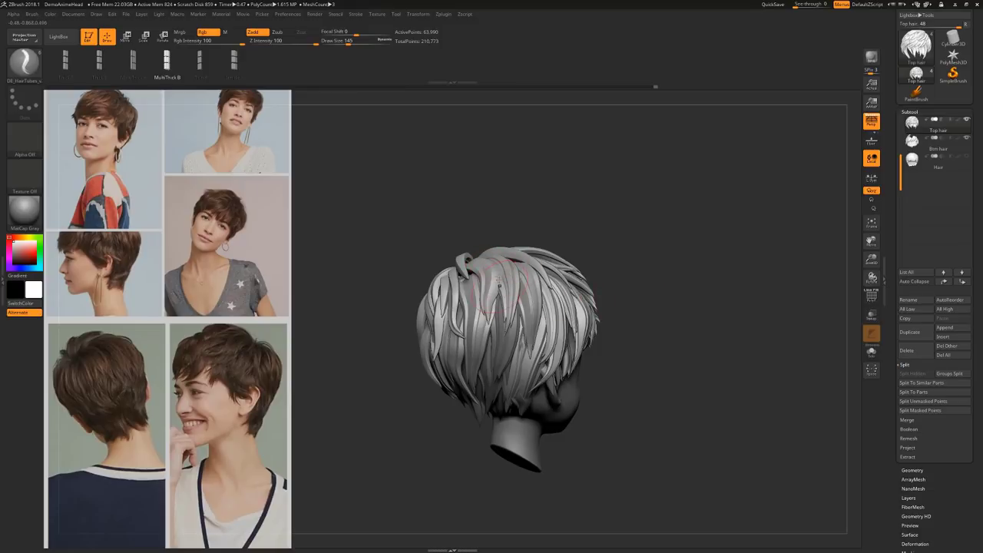
pyautogui.moveTo(635, 260); pyautogui.dragTo(672, 272)
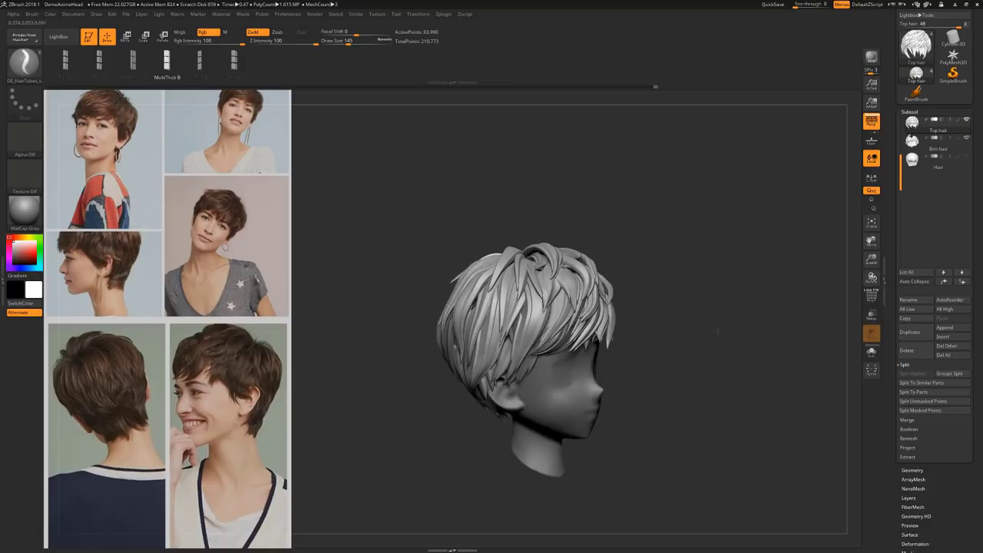
pyautogui.keyDown('alt'); pyautogui.moveTo(714, 326); pyautogui.dragTo(632, 317); pyautogui.keyUp('alt')
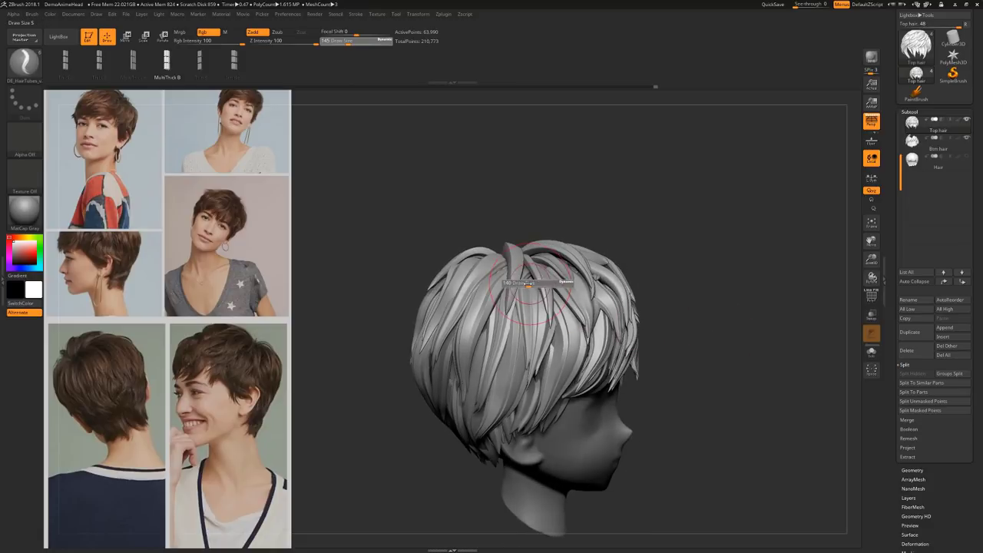
# Turn off dynamic subdivision on the Top hair and Btm hair subtools, and make Top hair active again
pyautogui.click(910, 470)
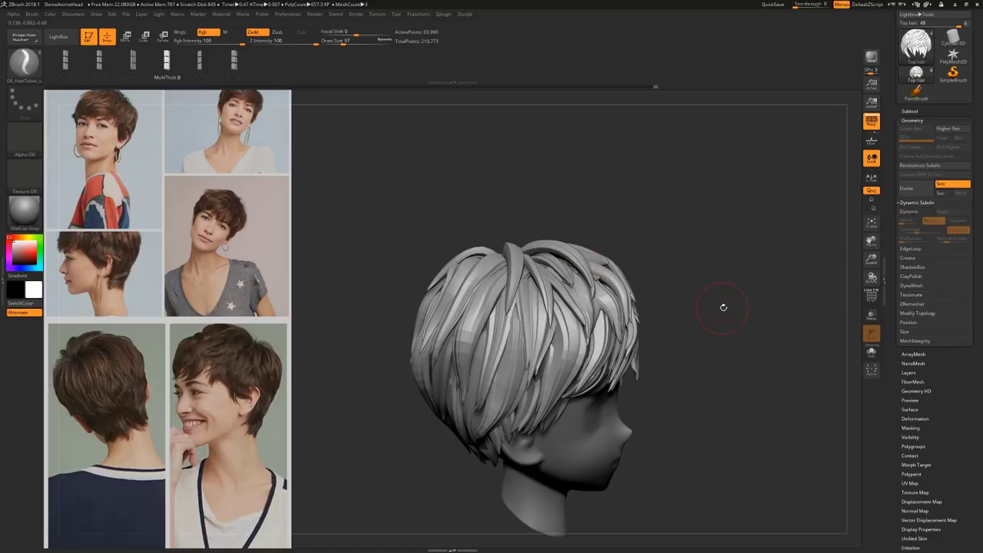
pyautogui.press('Down')
pyautogui.click(907, 212)
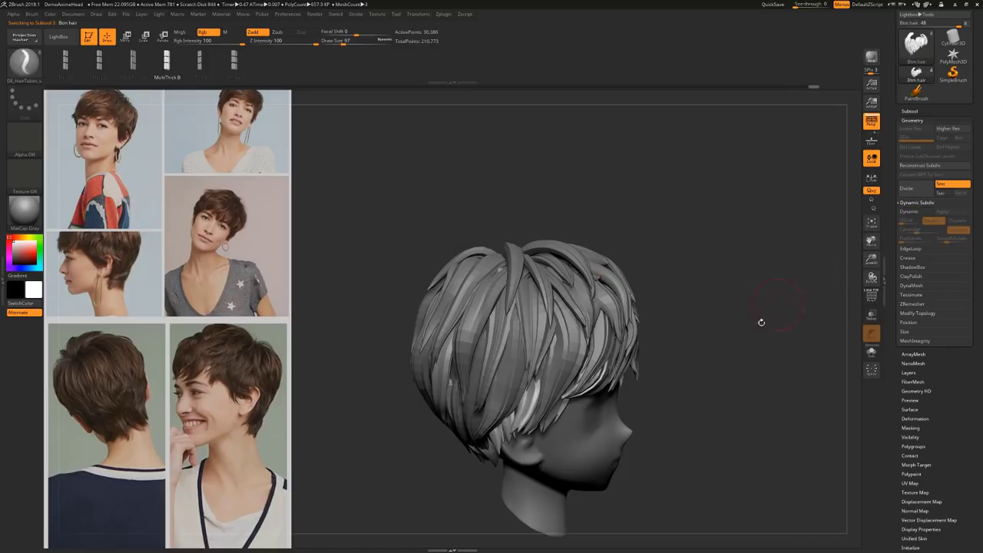
pyautogui.moveTo(761, 322); pyautogui.dragTo(615, 350)
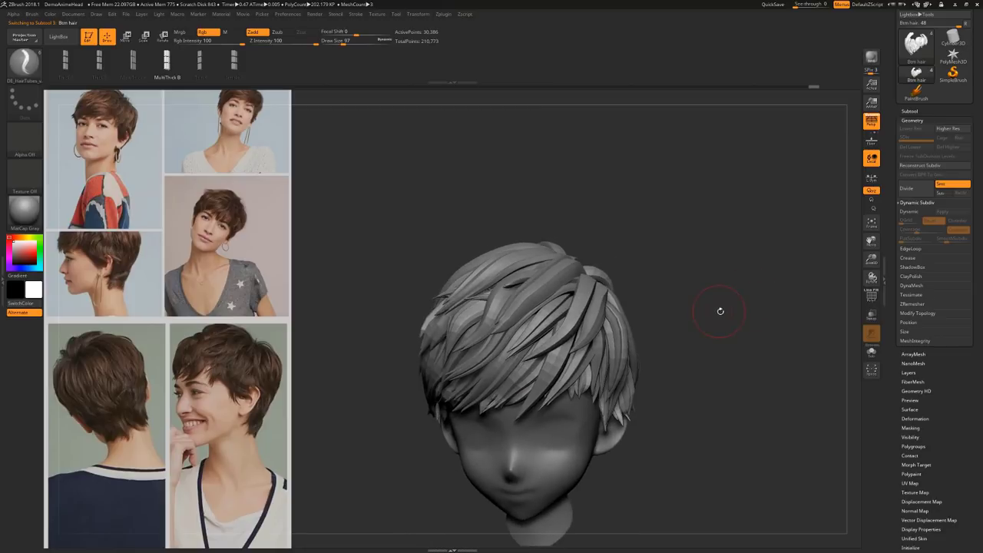
pyautogui.press('Up')
pyautogui.moveTo(721, 312); pyautogui.dragTo(741, 301)
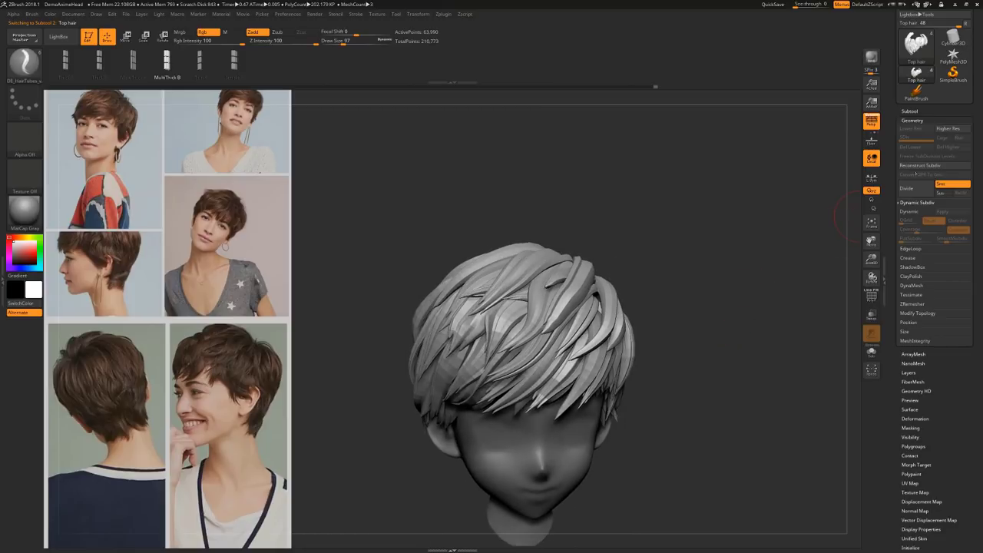
pyautogui.click(964, 111)
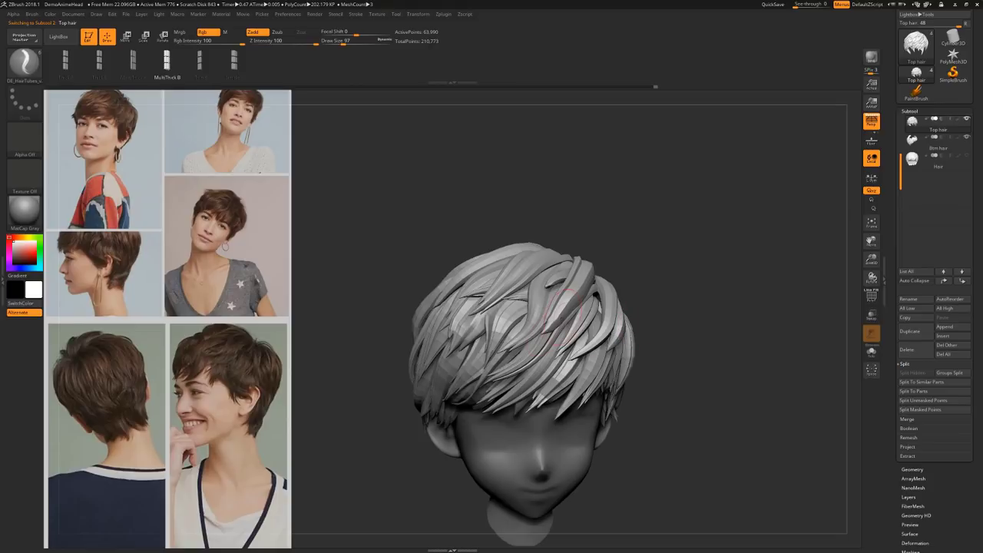
# Try a MultiThick B strand at draw size 65 running from the crown across the Top hair
pyautogui.moveTo(652, 292)
pyautogui.keyDown('shift'); pyautogui.mouseDown()
pyautogui.moveTo(664, 271)
pyautogui.moveTo(685, 286)
pyautogui.mouseUp(); pyautogui.keyUp('shift')
pyautogui.press('s')
pyautogui.moveTo(571, 282); pyautogui.dragTo(567, 282)
pyautogui.moveTo(668, 253); pyautogui.dragTo(648, 310)
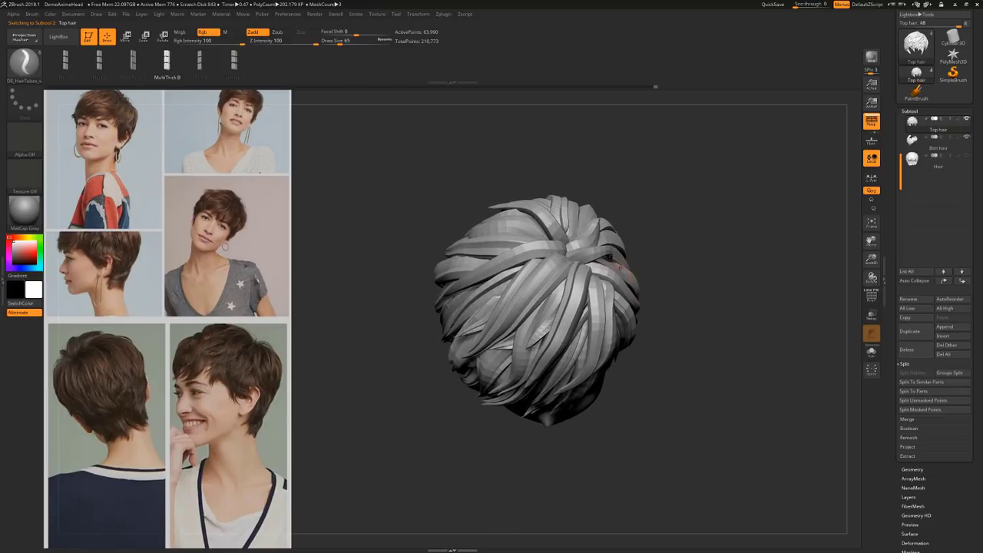
pyautogui.moveTo(453, 313); pyautogui.dragTo(453, 314)
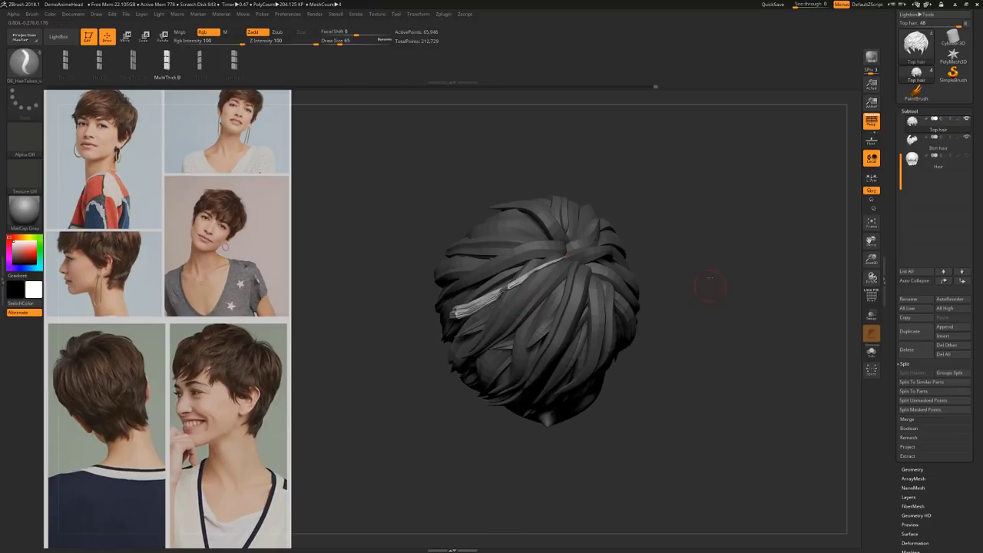
pyautogui.moveTo(708, 285)
pyautogui.mouseDown()
pyautogui.moveTo(728, 258)
pyautogui.moveTo(713, 290)
pyautogui.moveTo(717, 268)
pyautogui.moveTo(581, 274)
pyautogui.mouseUp()
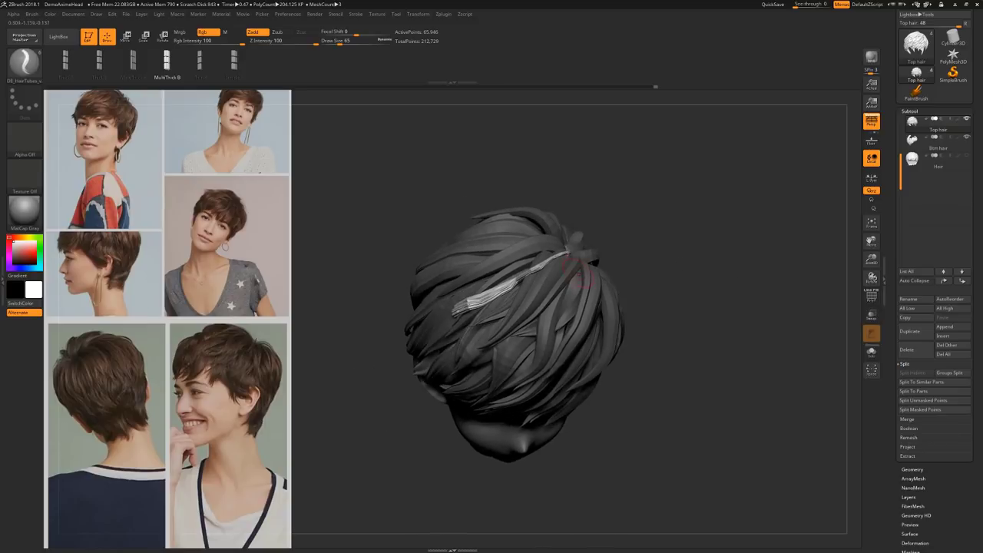
# Flip and reshape the curve falloff that controls strand size, and open the brush's depth settings
pyautogui.click(358, 15)
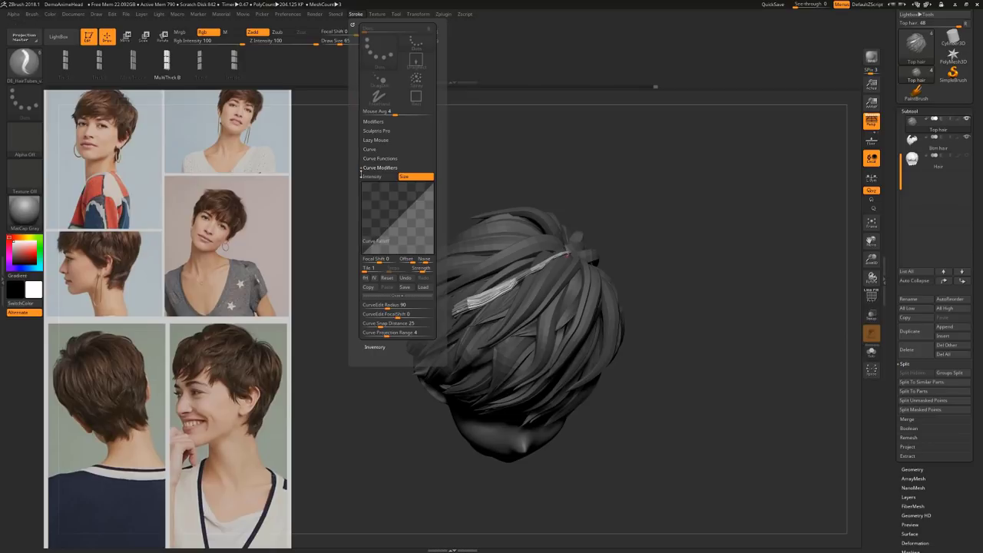
pyautogui.click(366, 278)
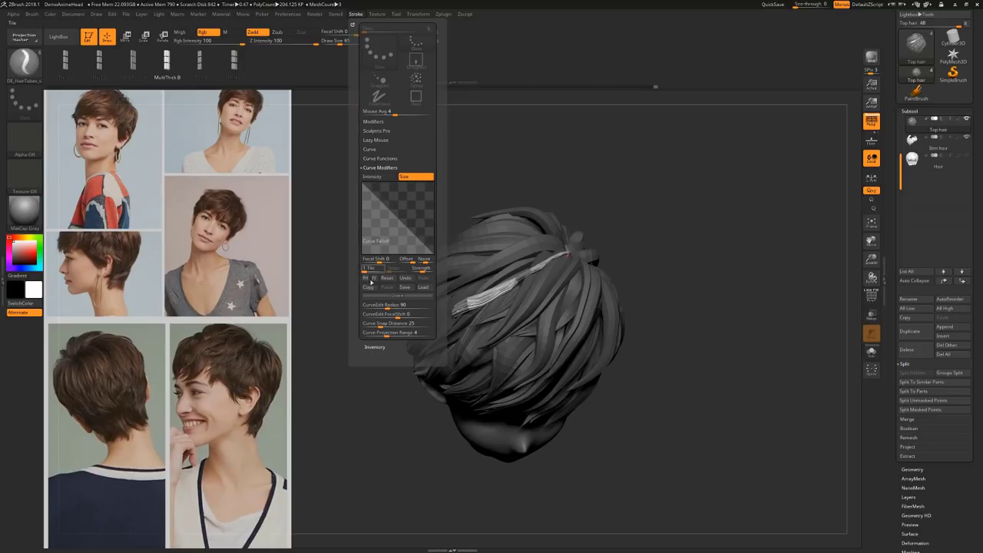
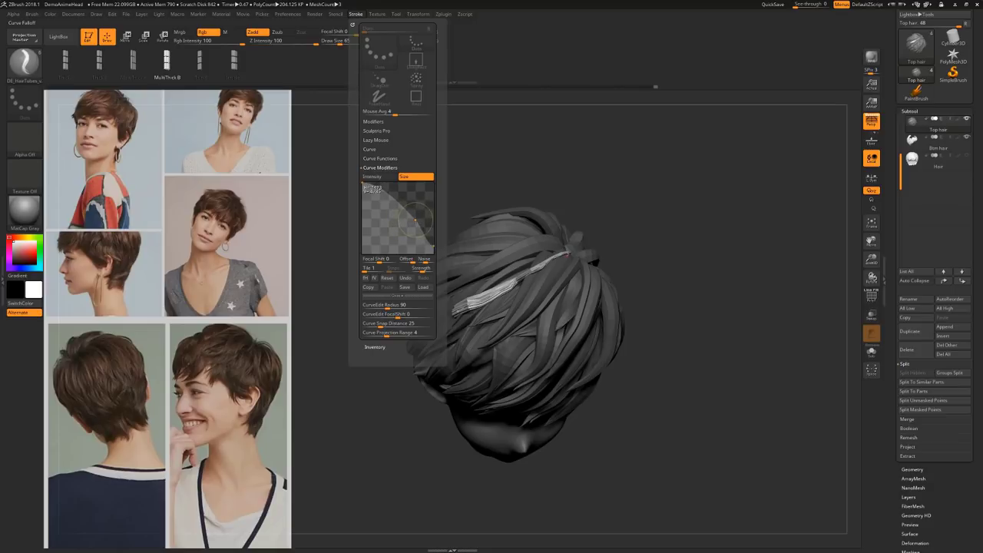
pyautogui.moveTo(653, 263); pyautogui.dragTo(623, 242)
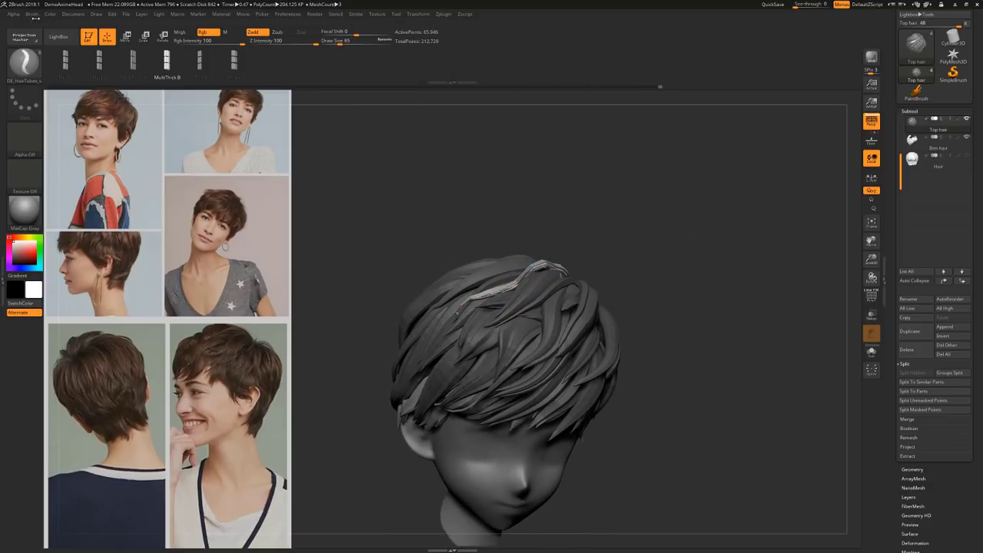
pyautogui.click(33, 15)
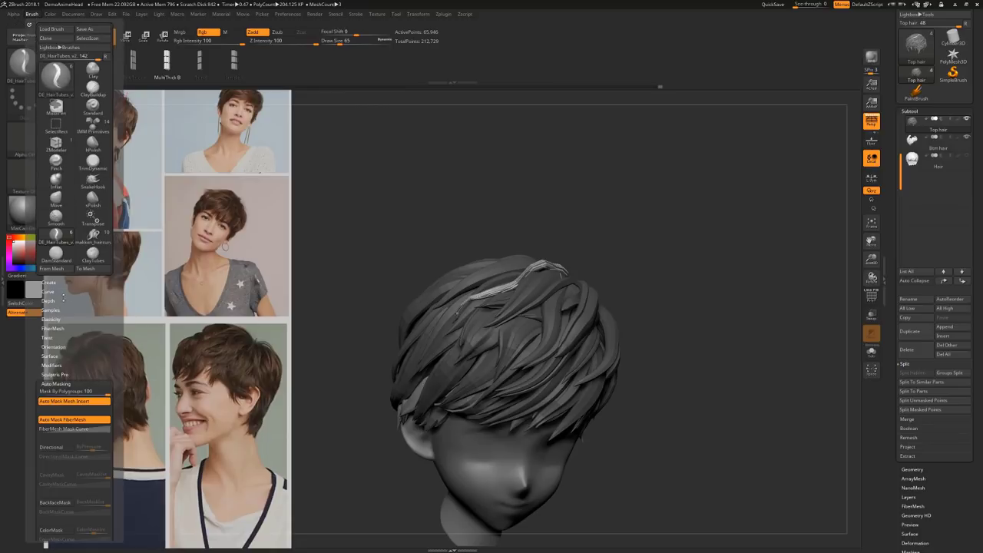
pyautogui.click(54, 300)
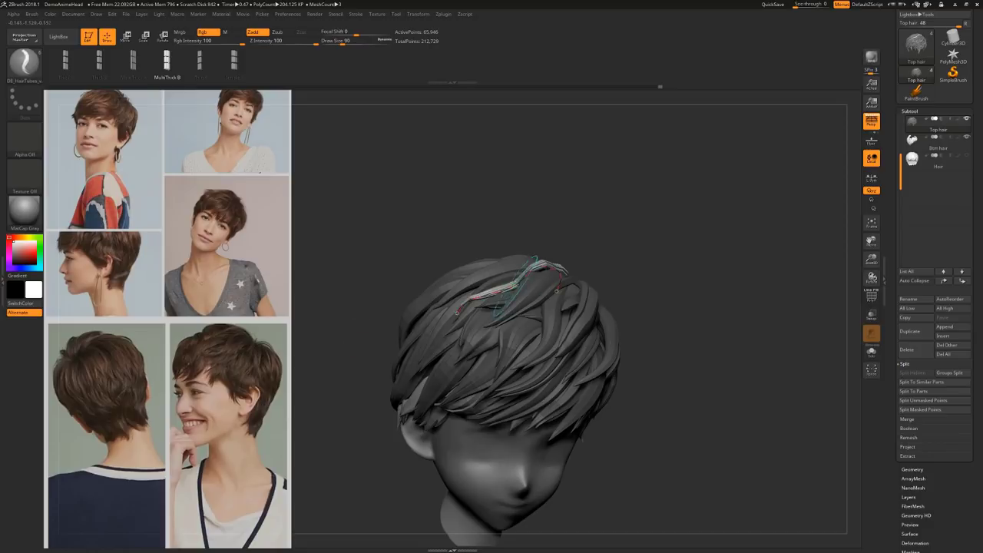
# Redraw the MultiThick B strand at draw size 90 from the crown down the back and refine its taper
pyautogui.moveTo(599, 271); pyautogui.dragTo(591, 261)
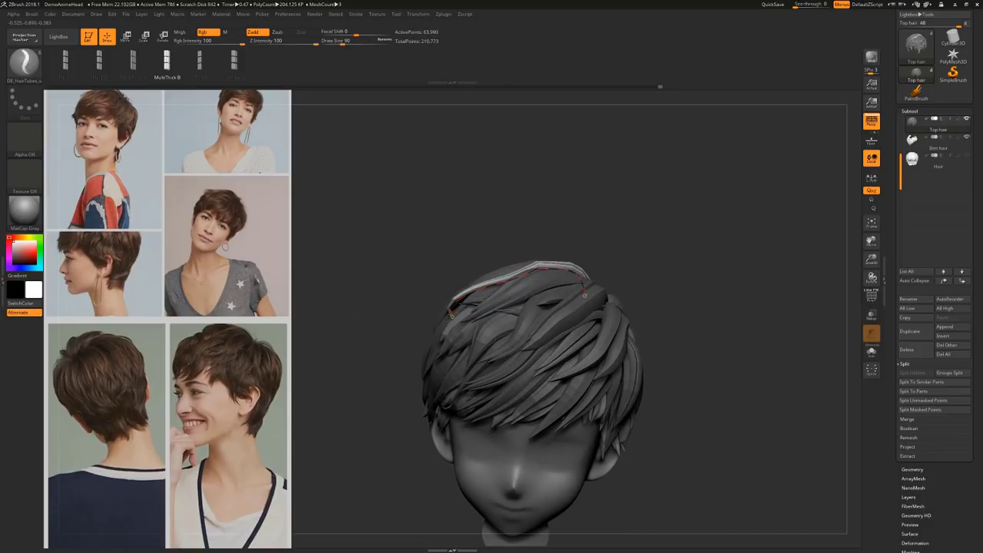
pyautogui.moveTo(657, 250)
pyautogui.mouseDown()
pyautogui.moveTo(698, 268)
pyautogui.moveTo(677, 291)
pyautogui.moveTo(537, 275)
pyautogui.mouseUp()
pyautogui.press('s')
pyautogui.click(504, 244)
pyautogui.moveTo(659, 281); pyautogui.dragTo(693, 287)
pyautogui.keyDown('alt'); pyautogui.moveTo(570, 266); pyautogui.dragTo(567, 303); pyautogui.keyUp('alt')
pyautogui.moveTo(652, 257); pyautogui.dragTo(660, 259)
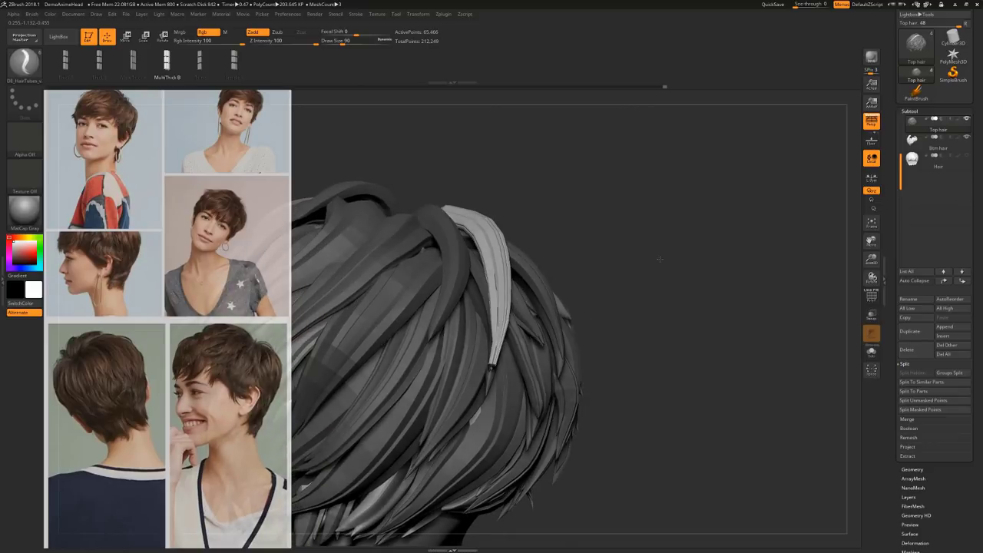
pyautogui.moveTo(359, 17)
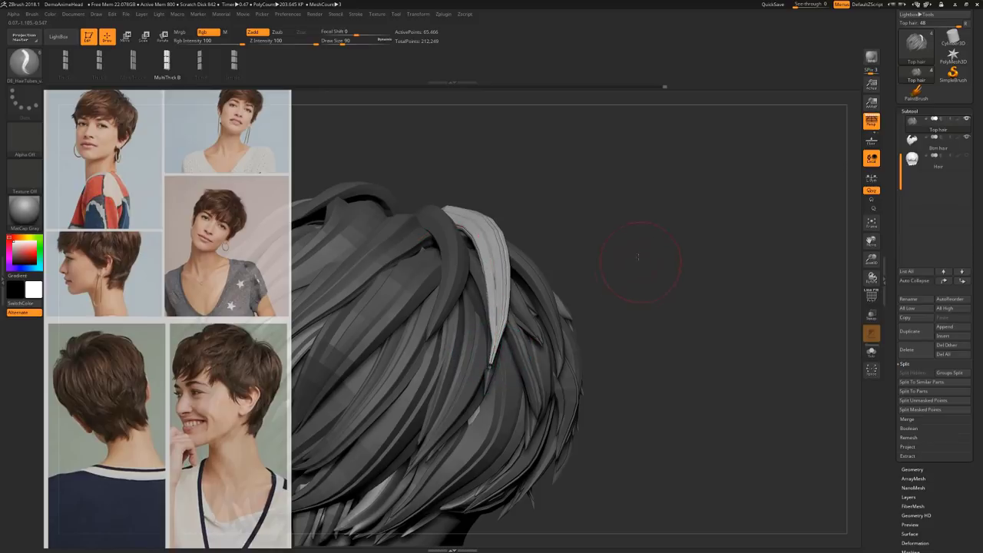
# Draw MultiThick B strands at draw size 90 side by side from the crown over the Top hair
pyautogui.moveTo(638, 257); pyautogui.dragTo(566, 332)
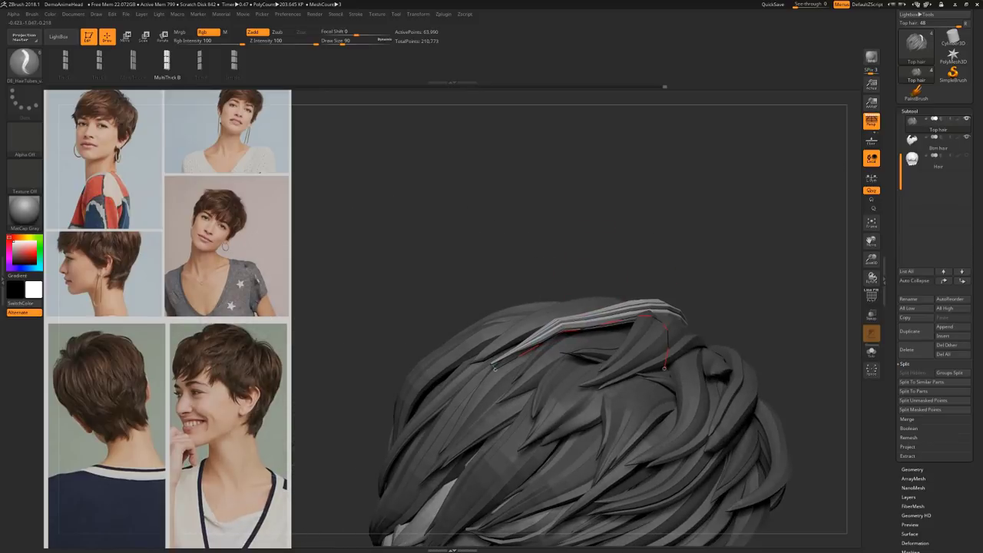
pyautogui.moveTo(730, 268)
pyautogui.mouseDown()
pyautogui.moveTo(709, 236)
pyautogui.moveTo(738, 253)
pyautogui.moveTo(695, 269)
pyautogui.moveTo(740, 269)
pyautogui.moveTo(722, 245)
pyautogui.mouseUp()
pyautogui.moveTo(632, 286); pyautogui.dragTo(612, 445)
pyautogui.moveTo(729, 246)
pyautogui.mouseDown()
pyautogui.moveTo(714, 257)
pyautogui.moveTo(725, 322)
pyautogui.mouseUp()
pyautogui.moveTo(585, 195); pyautogui.dragTo(624, 268)
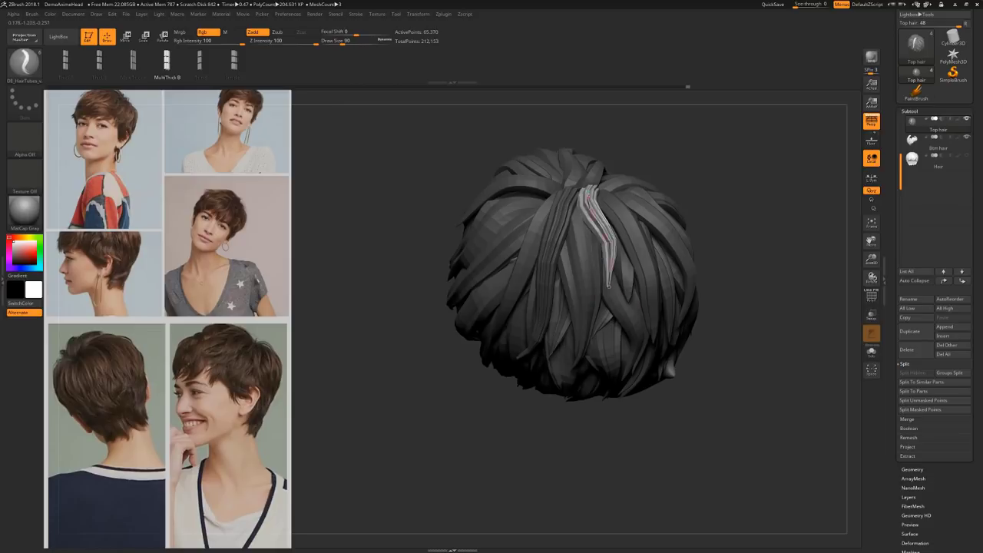
# Add smaller MultiThick B strands at draw size 74 along the side of the Top hair
pyautogui.moveTo(722, 265); pyautogui.dragTo(749, 223)
pyautogui.moveTo(515, 249)
pyautogui.mouseDown()
pyautogui.moveTo(521, 383)
pyautogui.moveTo(474, 248)
pyautogui.mouseUp()
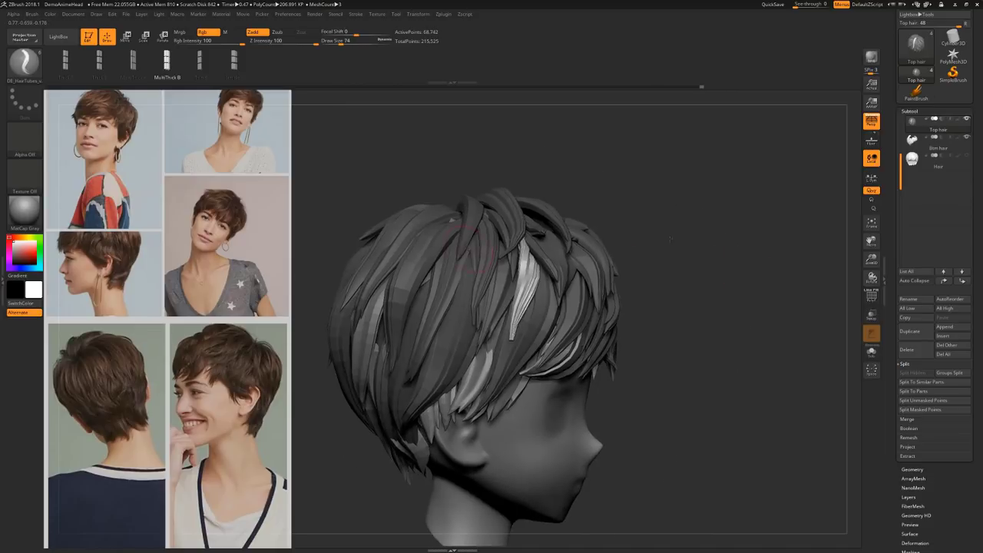
pyautogui.moveTo(463, 281); pyautogui.dragTo(472, 279)
pyautogui.moveTo(714, 269); pyautogui.dragTo(737, 258)
pyautogui.moveTo(627, 233); pyautogui.dragTo(470, 230)
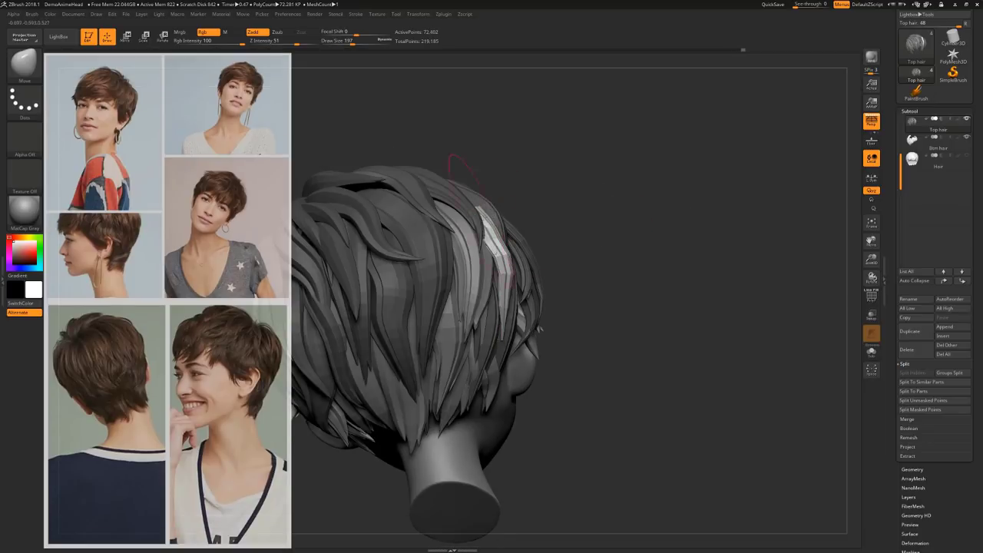
# Blend the new side strands into the surrounding hair with the Move brush at draw size 197, and clear the mask
pyautogui.click(23, 63)
pyautogui.press('m')
pyautogui.press('v')
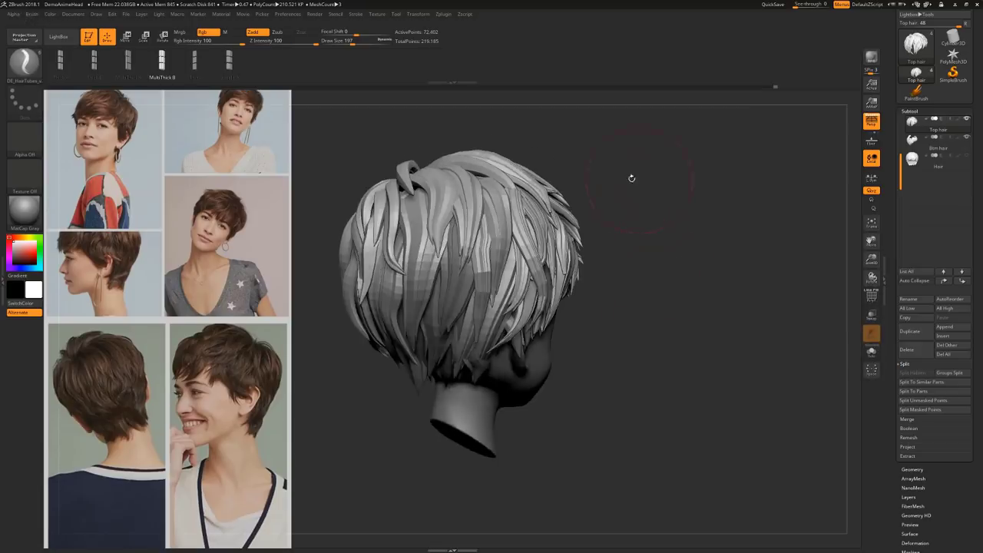
# Draw MultiThick A strands at draw sizes 77 and 97 from the crown down the side and back of the Top hair
pyautogui.moveTo(630, 176); pyautogui.dragTo(691, 361)
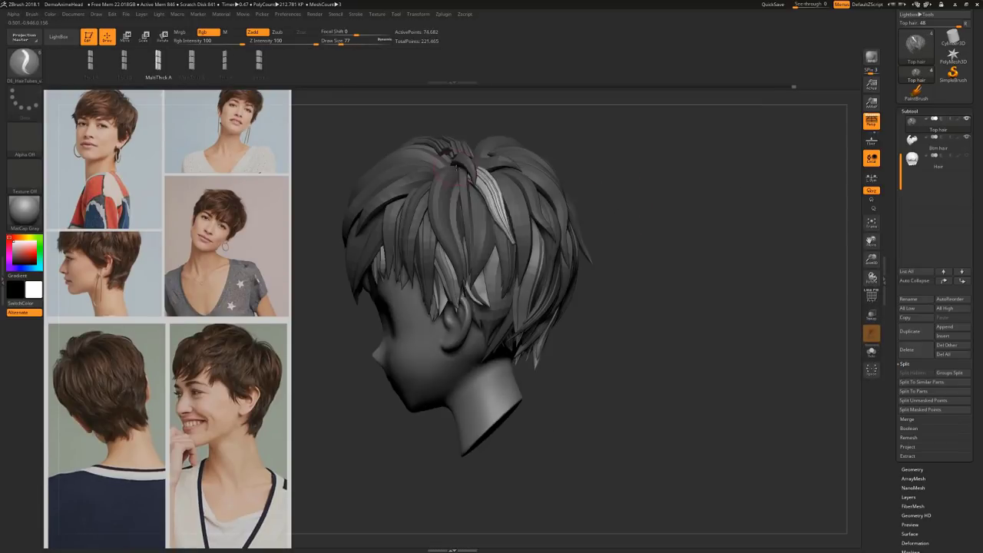
pyautogui.moveTo(691, 230)
pyautogui.mouseDown()
pyautogui.moveTo(697, 286)
pyautogui.moveTo(652, 330)
pyautogui.moveTo(678, 275)
pyautogui.moveTo(714, 281)
pyautogui.mouseUp()
pyautogui.moveTo(644, 280); pyautogui.dragTo(611, 277)
pyautogui.click(356, 14)
pyautogui.click(467, 257)
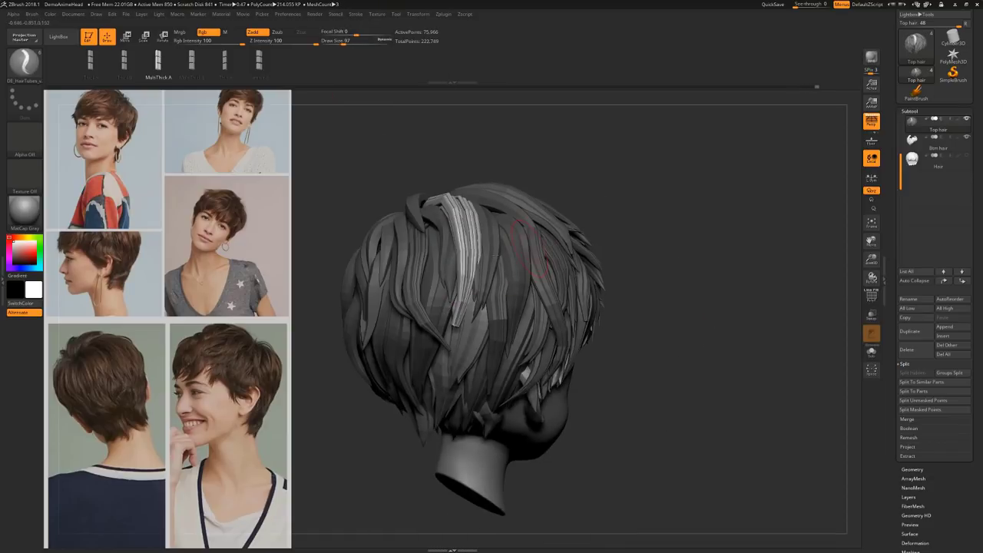
# Draw more MultiThick A strands at draw size 108 over the Top hair, working from several sides
pyautogui.click(356, 14)
pyautogui.moveTo(761, 377)
pyautogui.mouseDown()
pyautogui.moveTo(814, 364)
pyautogui.moveTo(765, 382)
pyautogui.moveTo(653, 361)
pyautogui.mouseUp()
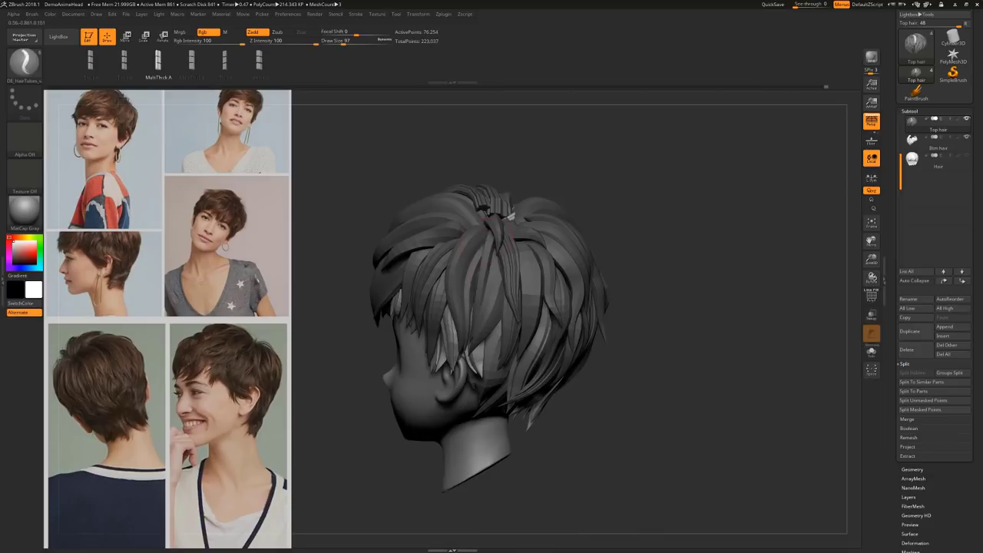
pyautogui.moveTo(642, 283)
pyautogui.mouseDown()
pyautogui.moveTo(650, 245)
pyautogui.moveTo(634, 291)
pyautogui.moveTo(604, 325)
pyautogui.moveTo(639, 313)
pyautogui.moveTo(639, 294)
pyautogui.mouseUp()
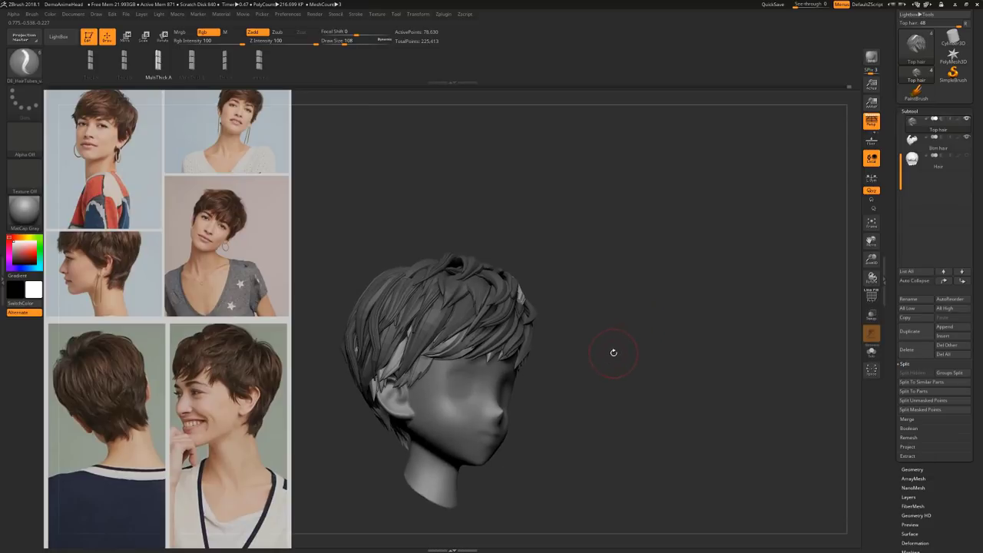
# Show the polygroup wireframe, isolate one multi-strand clump on the Top hair and invert the visibility to hide it
pyautogui.hotkey('shift', 'f')
pyautogui.moveTo(623, 327); pyautogui.dragTo(619, 345)
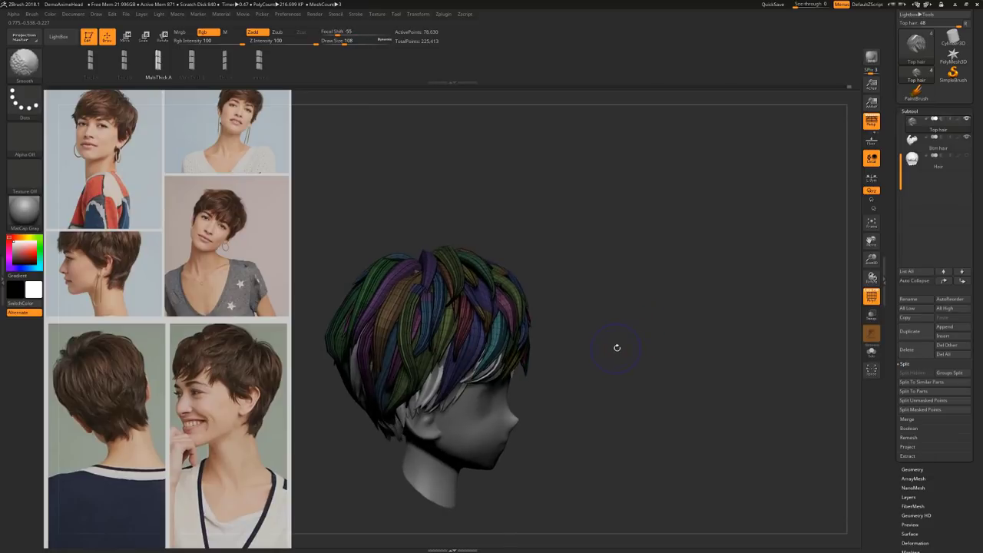
pyautogui.hotkey('shift', 'f')
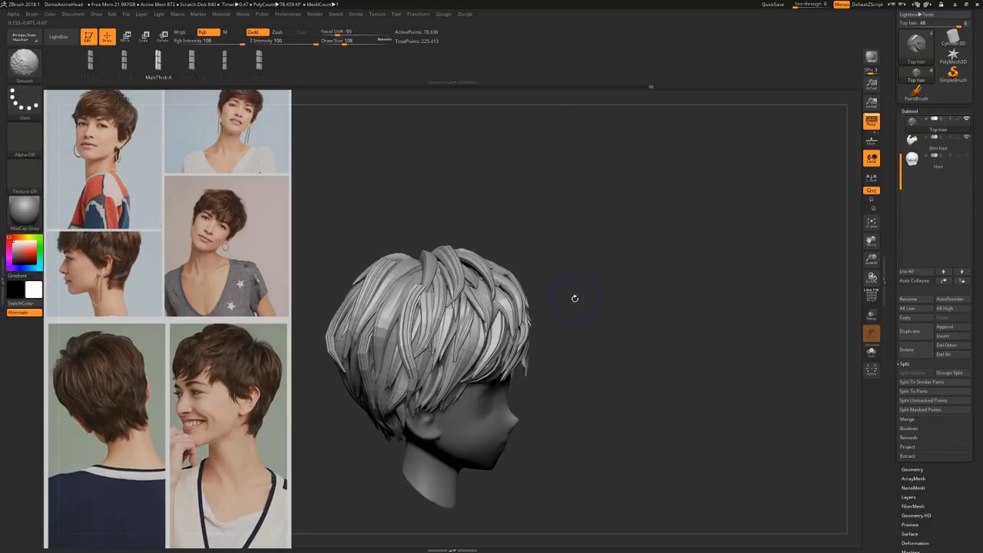
pyautogui.hotkey('shift', 'f')
pyautogui.press('s')
pyautogui.keyDown('ctrl'); pyautogui.keyDown('shift'); pyautogui.click(402, 314); pyautogui.keyUp('shift'); pyautogui.keyUp('ctrl')
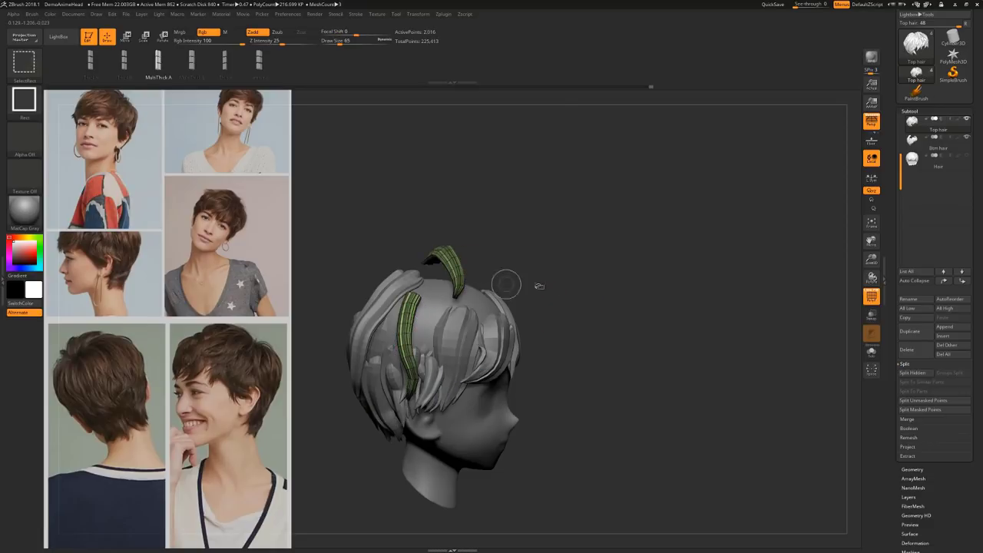
pyautogui.moveTo(609, 280)
pyautogui.mouseDown()
pyautogui.moveTo(649, 265)
pyautogui.moveTo(670, 304)
pyautogui.moveTo(690, 301)
pyautogui.mouseUp()
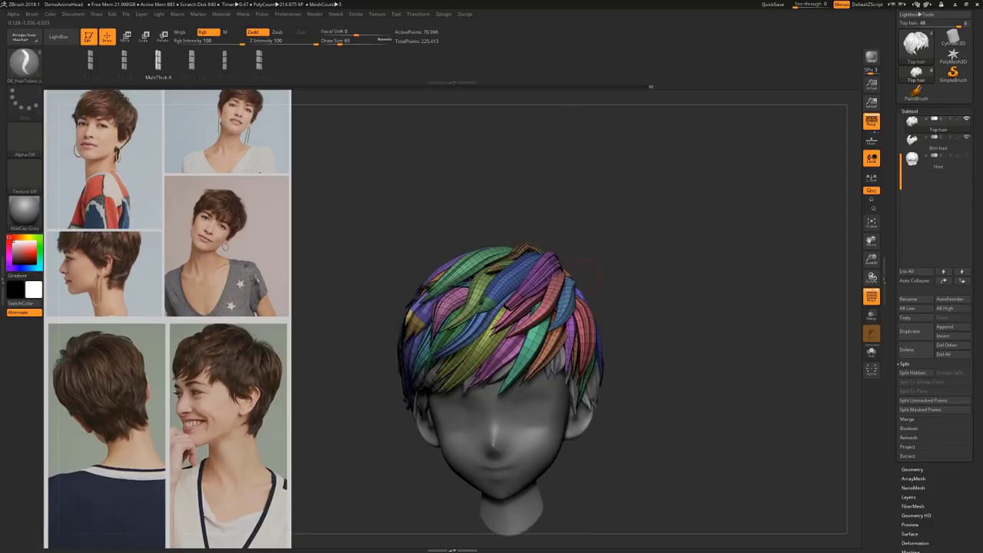
# Hide multi-strand detail clumps over the fringe of the Top hair, leaving the wide base locks visible
pyautogui.moveTo(674, 245); pyautogui.dragTo(593, 260)
pyautogui.keyDown('ctrl'); pyautogui.keyDown('shift'); pyautogui.click(507, 303); pyautogui.keyUp('shift'); pyautogui.keyUp('ctrl')
pyautogui.moveTo(720, 254); pyautogui.dragTo(735, 249)
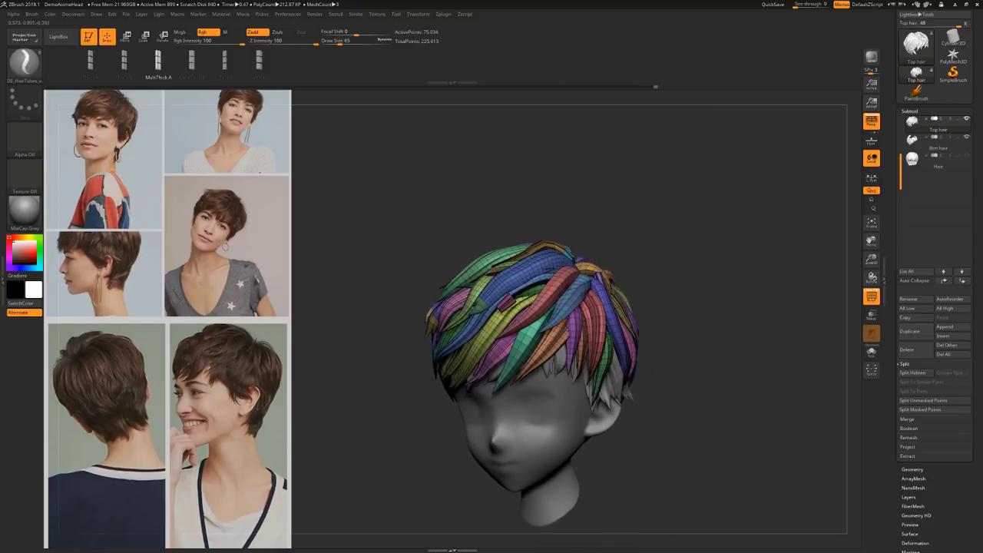
pyautogui.moveTo(680, 235)
pyautogui.mouseDown()
pyautogui.moveTo(724, 231)
pyautogui.moveTo(726, 253)
pyautogui.mouseUp()
pyautogui.press('s')
pyautogui.click(507, 308)
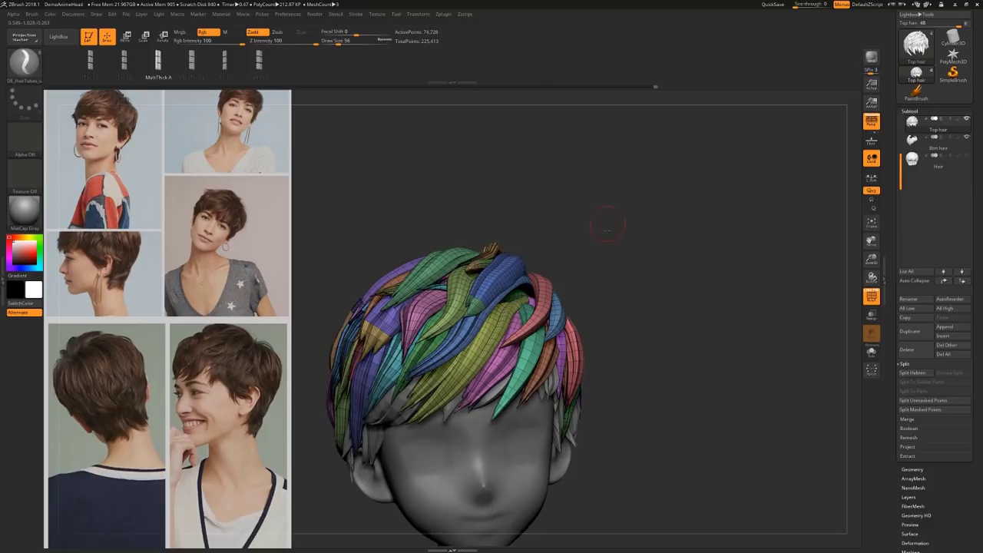
# Reduce the draw size to 29 and hide the narrow strand clumps in front of the crown
pyautogui.moveTo(608, 224); pyautogui.dragTo(604, 275)
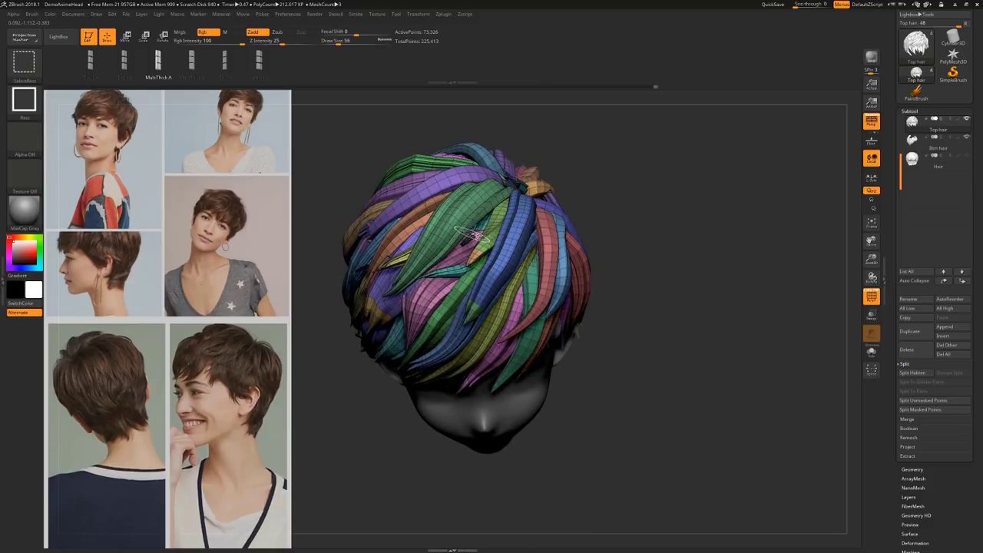
pyautogui.moveTo(691, 213); pyautogui.dragTo(694, 207)
pyautogui.keyDown('ctrl'); pyautogui.keyDown('shift'); pyautogui.click(693, 212); pyautogui.keyUp('shift'); pyautogui.keyUp('ctrl')
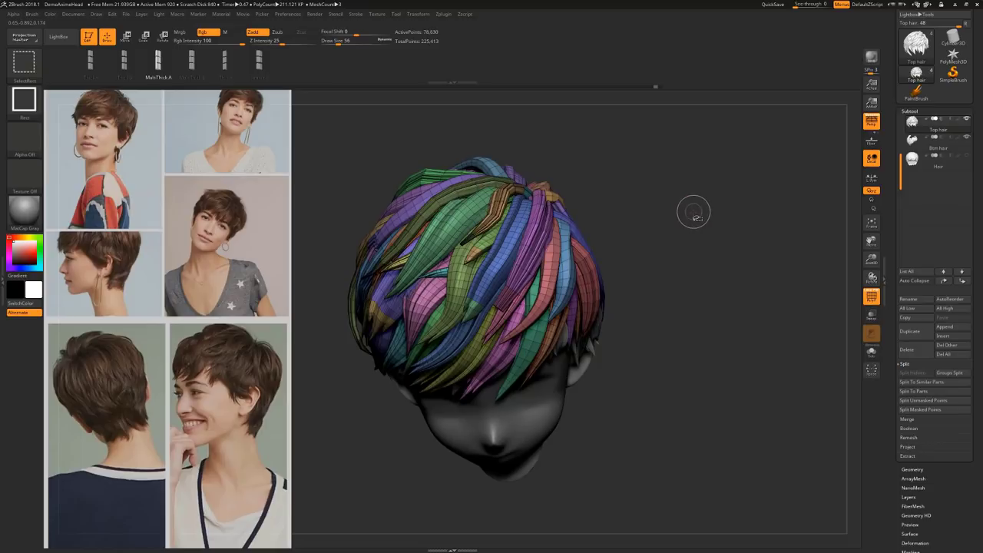
pyautogui.press('s')
pyautogui.click(472, 233)
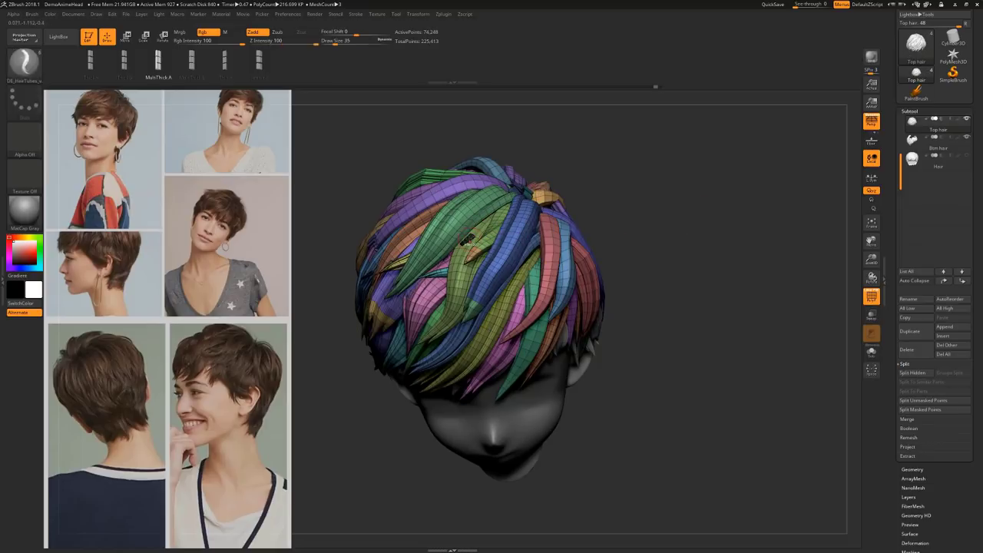
pyautogui.keyDown('ctrl'); pyautogui.keyDown('shift'); pyautogui.click(471, 239); pyautogui.keyUp('shift'); pyautogui.keyUp('ctrl')
pyautogui.press('s')
pyautogui.click(468, 239)
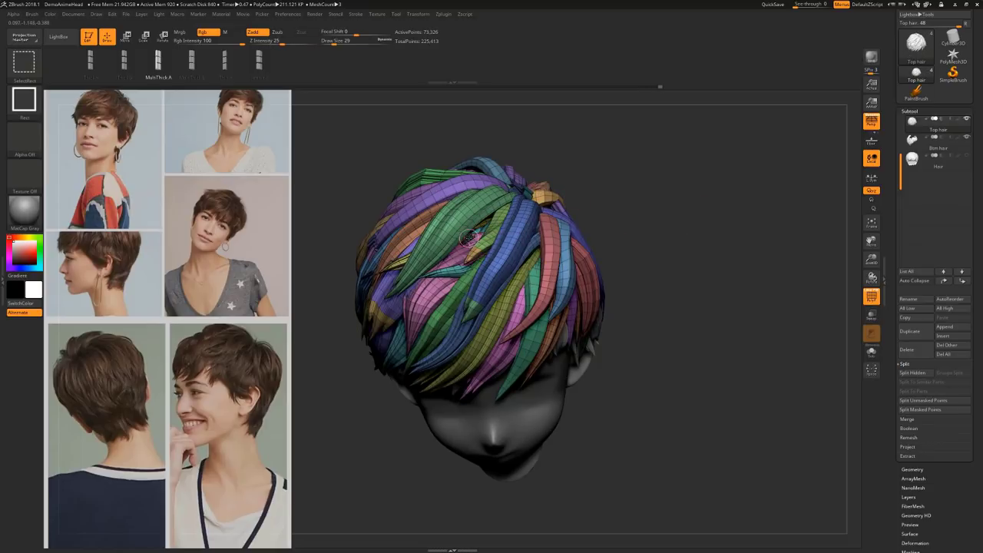
# Hide the multi-strand clumps around the crown and along the adjoining side of the Top hair
pyautogui.moveTo(471, 236); pyautogui.dragTo(430, 233, button='right')
pyautogui.keyDown('ctrl'); pyautogui.keyDown('shift'); pyautogui.click(549, 187); pyautogui.keyUp('shift'); pyautogui.keyUp('ctrl')
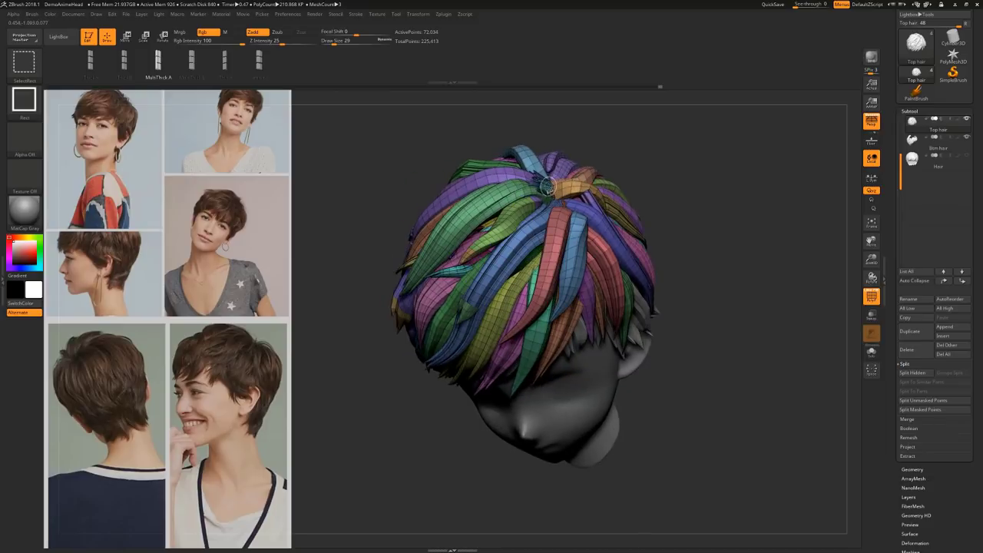
pyautogui.moveTo(711, 215); pyautogui.dragTo(739, 201)
pyautogui.keyDown('ctrl'); pyautogui.keyDown('shift'); pyautogui.click(555, 176); pyautogui.keyUp('shift'); pyautogui.keyUp('ctrl')
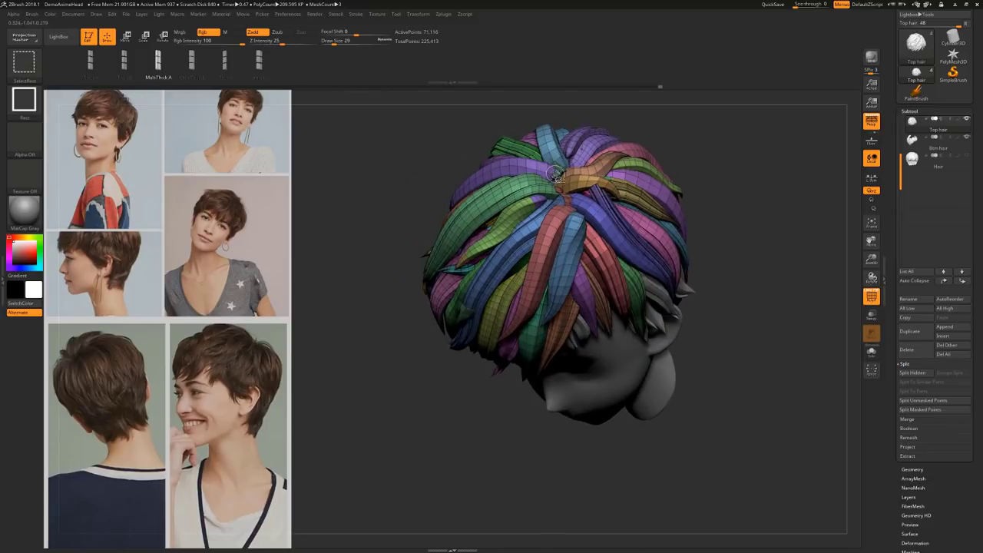
pyautogui.keyDown('ctrl'); pyautogui.keyDown('alt'); pyautogui.keyDown('shift'); pyautogui.click(606, 201); pyautogui.keyUp('shift'); pyautogui.keyUp('alt'); pyautogui.keyUp('ctrl')
pyautogui.moveTo(609, 209); pyautogui.dragTo(606, 267)
pyautogui.keyDown('ctrl'); pyautogui.keyDown('alt'); pyautogui.keyDown('shift'); pyautogui.click(607, 267); pyautogui.keyUp('shift'); pyautogui.keyUp('alt'); pyautogui.keyUp('ctrl')
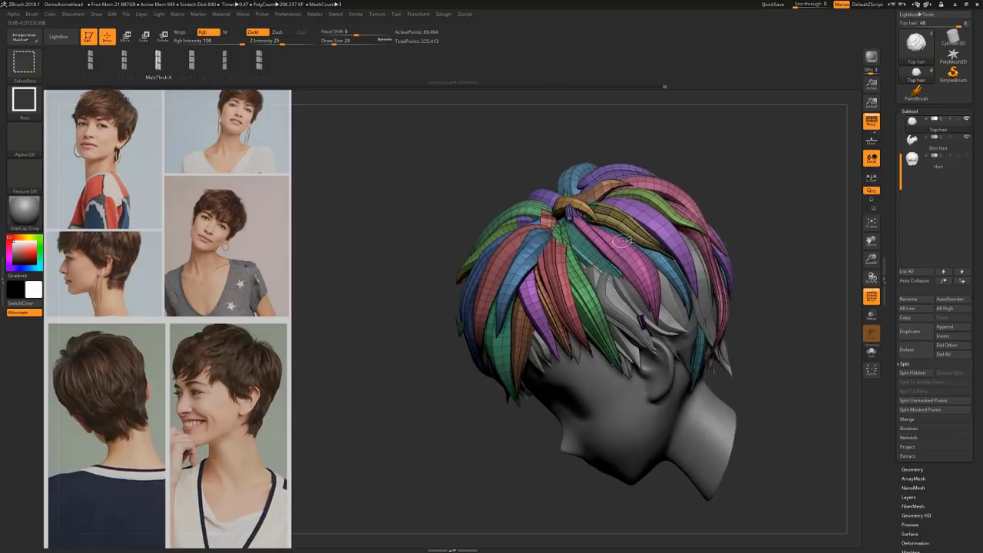
# Hide the detail clumps over the ear and down the back of the Top hair
pyautogui.moveTo(754, 213)
pyautogui.mouseDown()
pyautogui.moveTo(767, 217)
pyautogui.moveTo(749, 236)
pyautogui.moveTo(752, 283)
pyautogui.moveTo(768, 304)
pyautogui.moveTo(767, 342)
pyautogui.mouseUp()
pyautogui.keyDown('ctrl'); pyautogui.keyDown('alt'); pyautogui.keyDown('shift'); pyautogui.click(604, 249); pyautogui.keyUp('shift'); pyautogui.keyUp('alt'); pyautogui.keyUp('ctrl')
pyautogui.keyDown('ctrl'); pyautogui.keyDown('alt'); pyautogui.keyDown('shift'); pyautogui.click(519, 261); pyautogui.keyUp('shift'); pyautogui.keyUp('alt'); pyautogui.keyUp('ctrl')
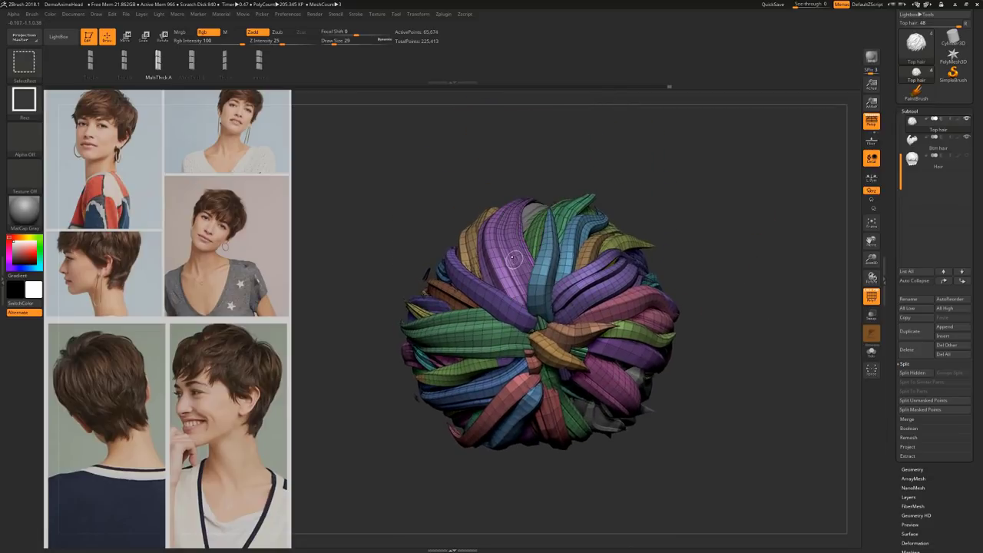
pyautogui.moveTo(719, 250)
pyautogui.mouseDown()
pyautogui.moveTo(748, 275)
pyautogui.moveTo(746, 291)
pyautogui.moveTo(700, 292)
pyautogui.moveTo(706, 311)
pyautogui.moveTo(729, 317)
pyautogui.moveTo(666, 306)
pyautogui.mouseUp()
pyautogui.hotkey('ctrl', 'shift')
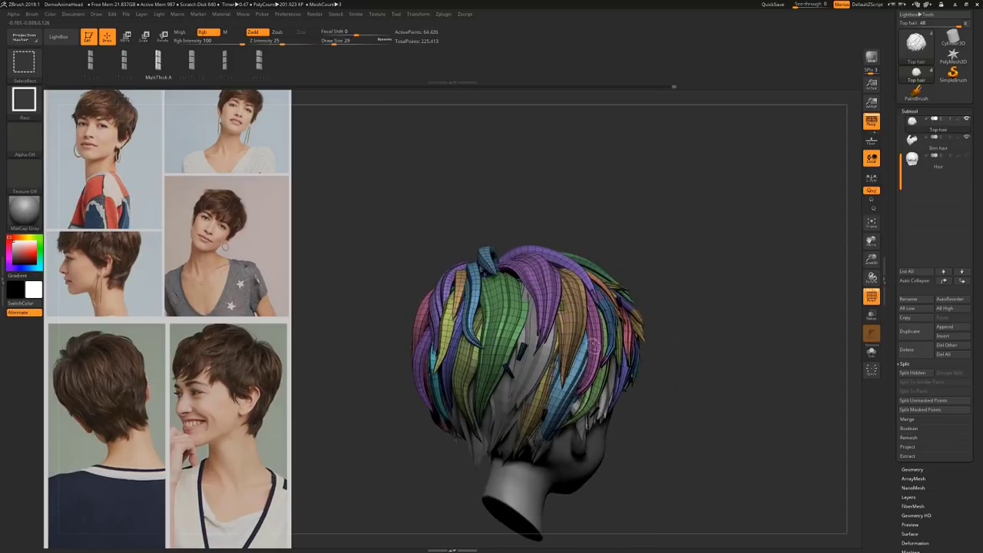
# Check the Top hair from the front and opposite side, hiding the remaining detail clumps there
pyautogui.moveTo(680, 350)
pyautogui.mouseDown()
pyautogui.moveTo(752, 353)
pyautogui.moveTo(713, 371)
pyautogui.moveTo(806, 370)
pyautogui.mouseUp()
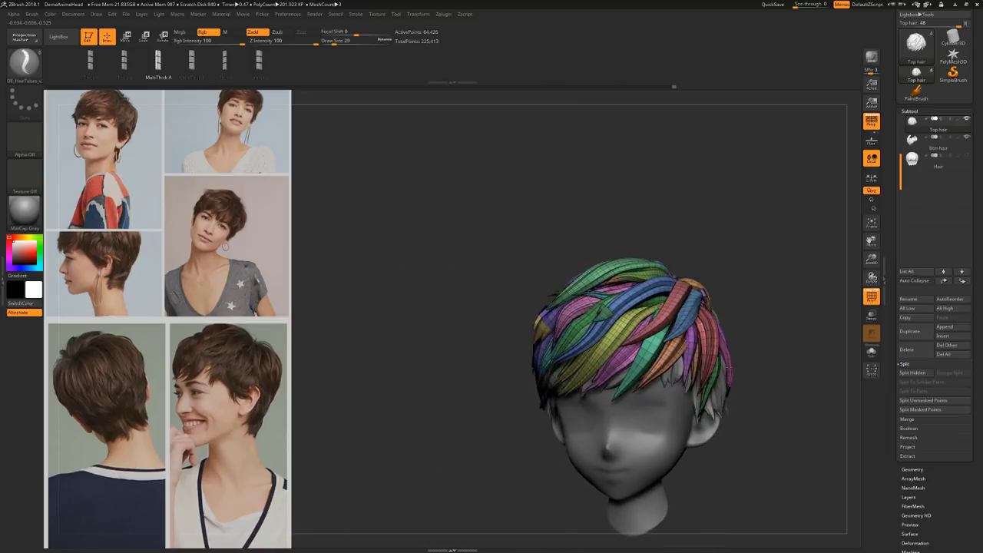
pyautogui.moveTo(730, 369); pyautogui.dragTo(768, 364)
pyautogui.moveTo(769, 275)
pyautogui.keyDown('alt'); pyautogui.mouseDown()
pyautogui.moveTo(673, 270)
pyautogui.moveTo(715, 282)
pyautogui.moveTo(714, 326)
pyautogui.mouseUp(); pyautogui.keyUp('alt')
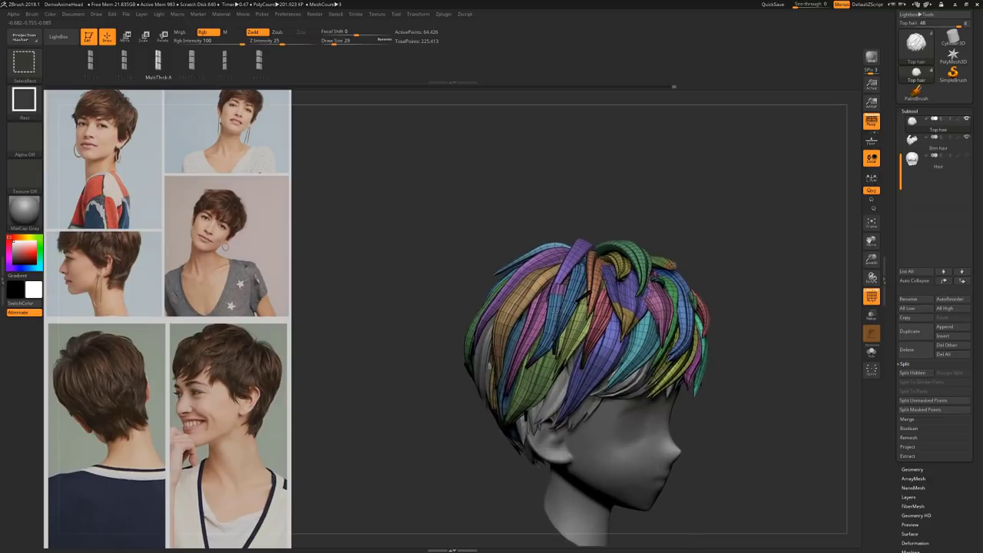
pyautogui.moveTo(742, 288); pyautogui.dragTo(597, 325)
pyautogui.moveTo(758, 278)
pyautogui.mouseDown()
pyautogui.moveTo(781, 279)
pyautogui.moveTo(737, 265)
pyautogui.mouseUp()
pyautogui.moveTo(768, 276)
pyautogui.mouseDown()
pyautogui.moveTo(726, 279)
pyautogui.moveTo(766, 270)
pyautogui.mouseUp()
pyautogui.hotkey('ctrl', 'shift')
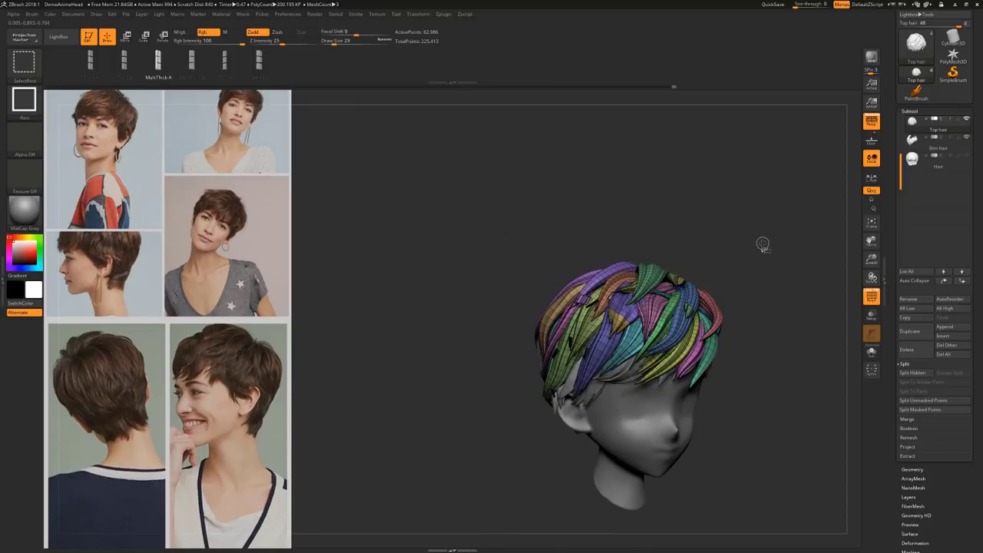
# Invert the visibility to show only the detail clumps, and hide stray locks at the front and side
pyautogui.keyDown('ctrl'); pyautogui.keyDown('shift'); pyautogui.moveTo(756, 182); pyautogui.dragTo(744, 281); pyautogui.keyUp('shift'); pyautogui.keyUp('ctrl')
pyautogui.hotkey('ctrl', 'shift')
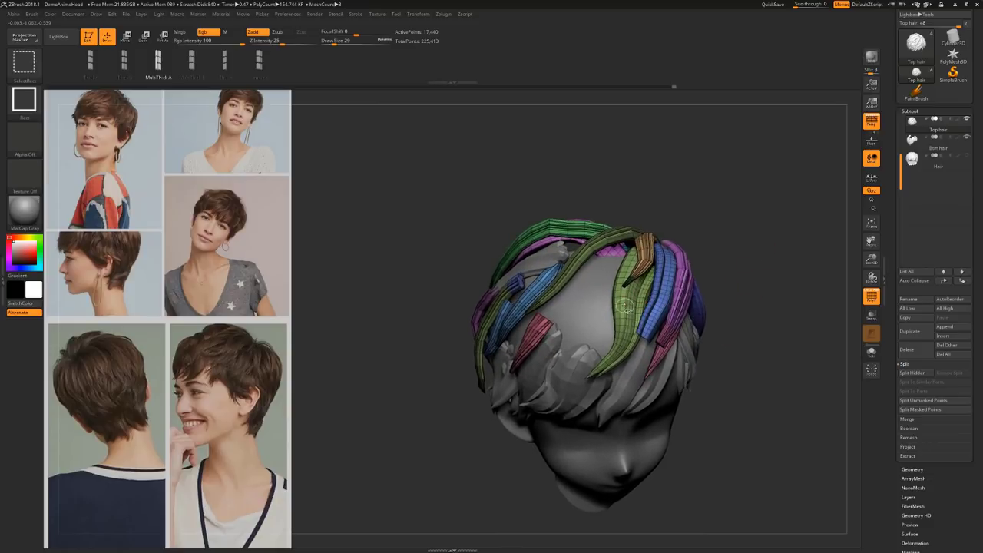
pyautogui.keyDown('ctrl'); pyautogui.keyDown('shift'); pyautogui.click(680, 284); pyautogui.keyUp('shift'); pyautogui.keyUp('ctrl')
pyautogui.moveTo(729, 263)
pyautogui.mouseDown()
pyautogui.moveTo(771, 241)
pyautogui.moveTo(781, 247)
pyautogui.moveTo(742, 292)
pyautogui.moveTo(693, 285)
pyautogui.moveTo(739, 243)
pyautogui.moveTo(722, 280)
pyautogui.mouseUp()
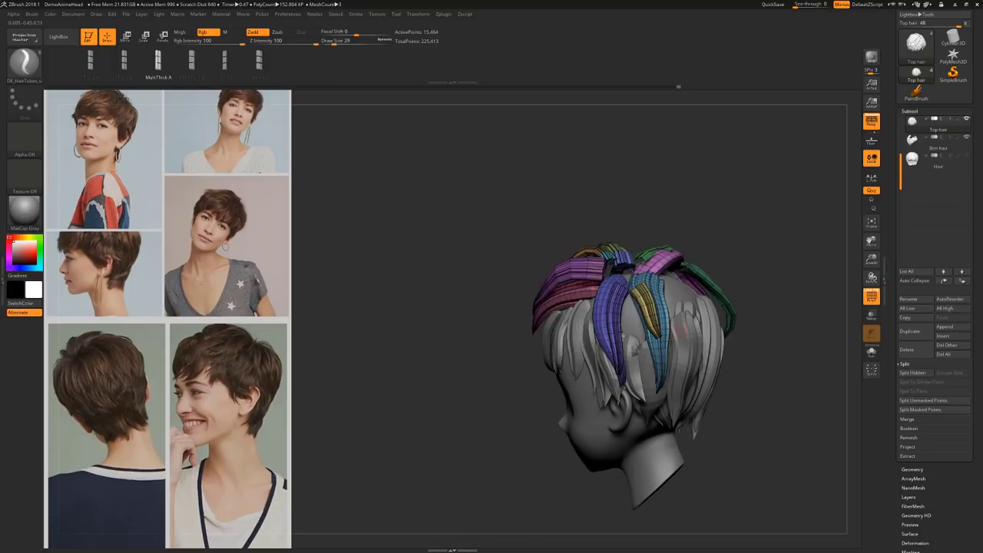
pyautogui.keyDown('ctrl'); pyautogui.keyDown('shift'); pyautogui.click(660, 354); pyautogui.keyUp('shift'); pyautogui.keyUp('ctrl')
pyautogui.keyDown('ctrl'); pyautogui.keyDown('shift'); pyautogui.click(617, 324); pyautogui.keyUp('shift'); pyautogui.keyUp('ctrl')
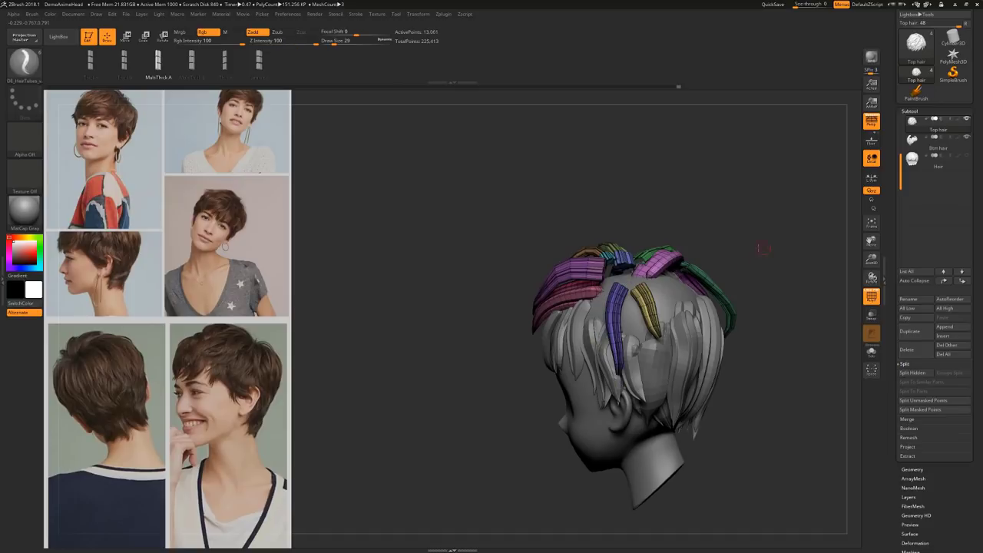
# Hide the unwanted locks still mixed in with the detail clumps at the crown and back
pyautogui.moveTo(764, 248); pyautogui.dragTo(708, 313)
pyautogui.keyDown('ctrl'); pyautogui.keyDown('shift'); pyautogui.click(674, 262); pyautogui.keyUp('shift'); pyautogui.keyUp('ctrl')
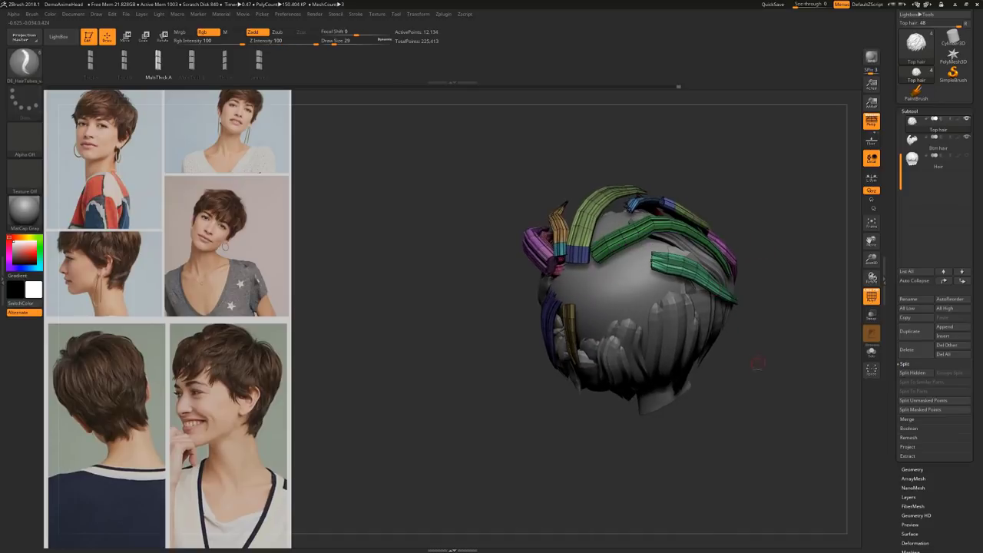
pyautogui.moveTo(757, 363); pyautogui.dragTo(808, 329)
pyautogui.keyDown('ctrl'); pyautogui.keyDown('shift'); pyautogui.click(677, 271); pyautogui.keyUp('shift'); pyautogui.keyUp('ctrl')
pyautogui.moveTo(724, 257); pyautogui.dragTo(743, 342)
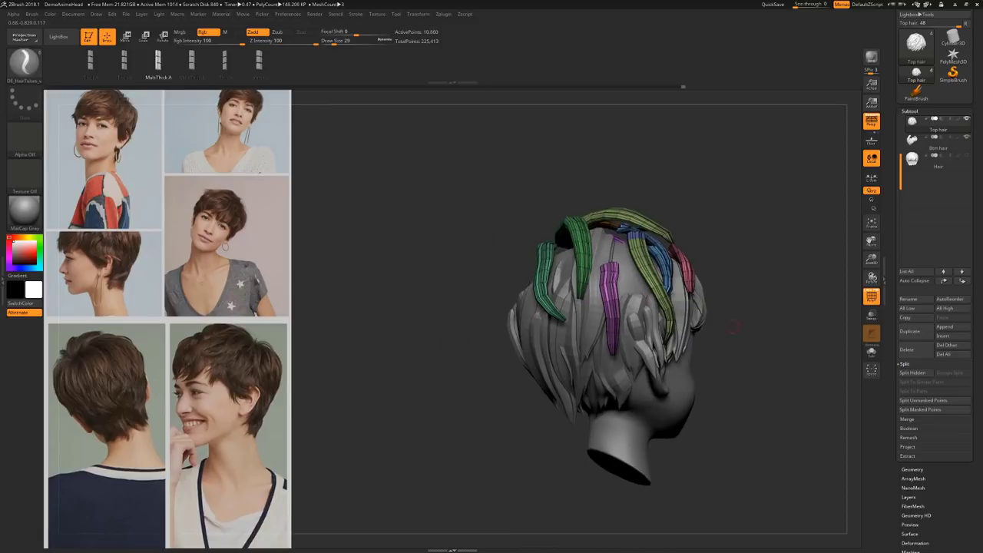
pyautogui.moveTo(720, 190); pyautogui.dragTo(730, 234)
# Apply Grow All visibility so every partly hidden detail strand is shown in full, and inspect them around the head
pyautogui.scroll(-5, 958, 455)
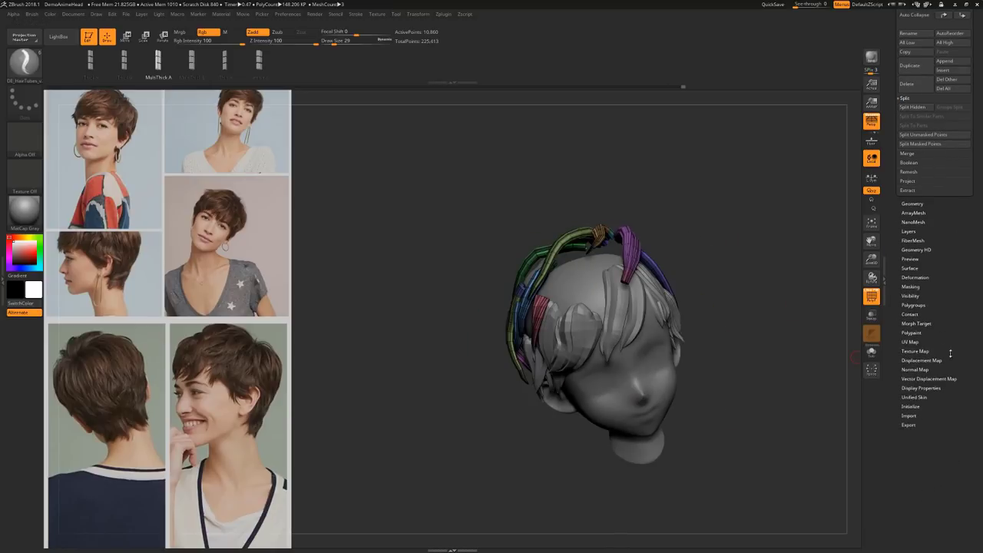
pyautogui.click(912, 295)
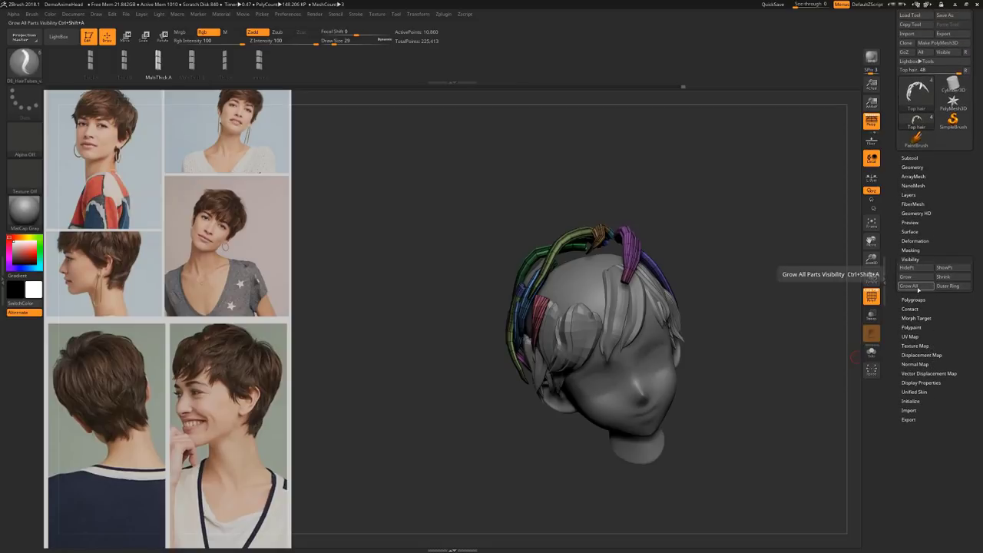
pyautogui.click(919, 287)
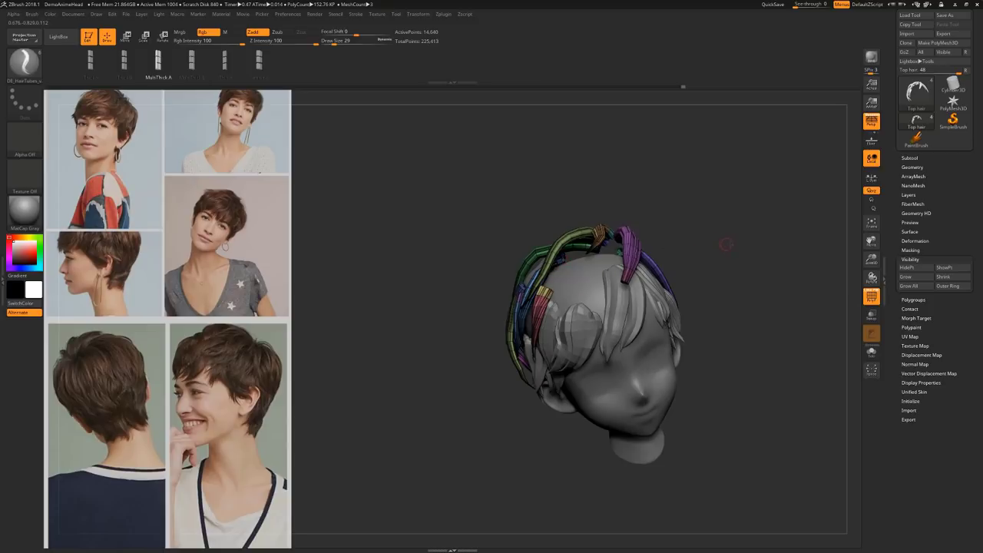
pyautogui.moveTo(726, 244); pyautogui.dragTo(658, 284)
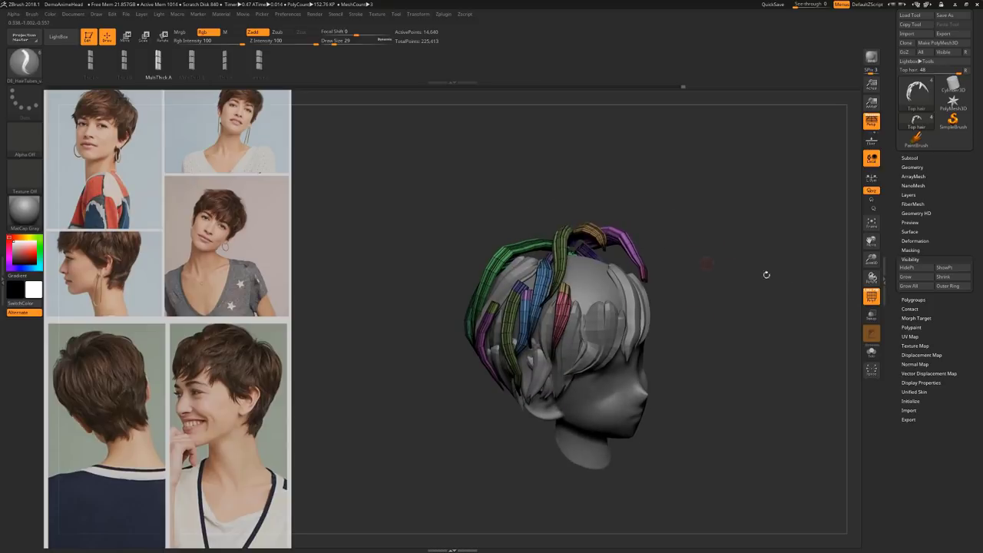
pyautogui.click(911, 286)
pyautogui.moveTo(736, 328); pyautogui.dragTo(712, 315)
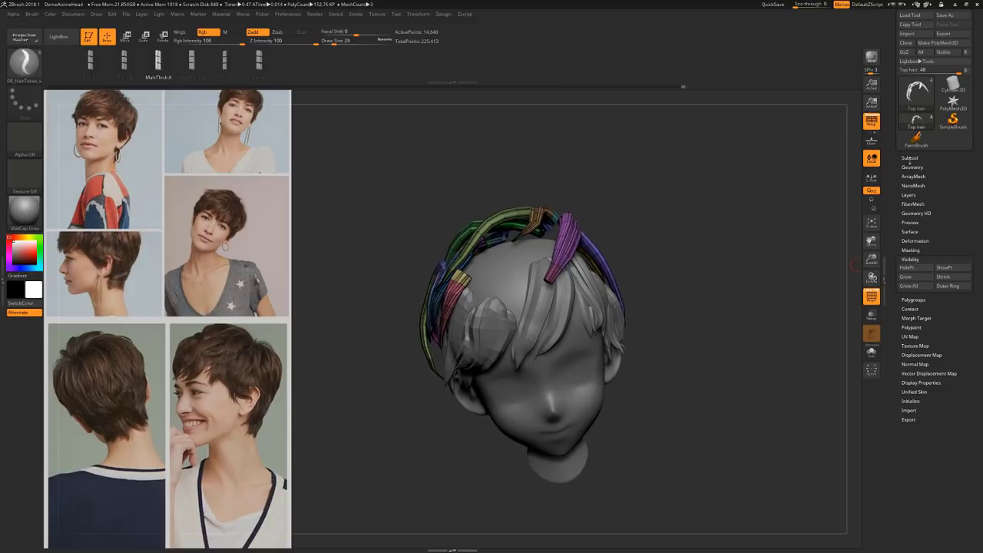
# Split the hidden part of the Top hair into its own subtool and rename the visible strands' subtool DE hair
pyautogui.click(910, 159)
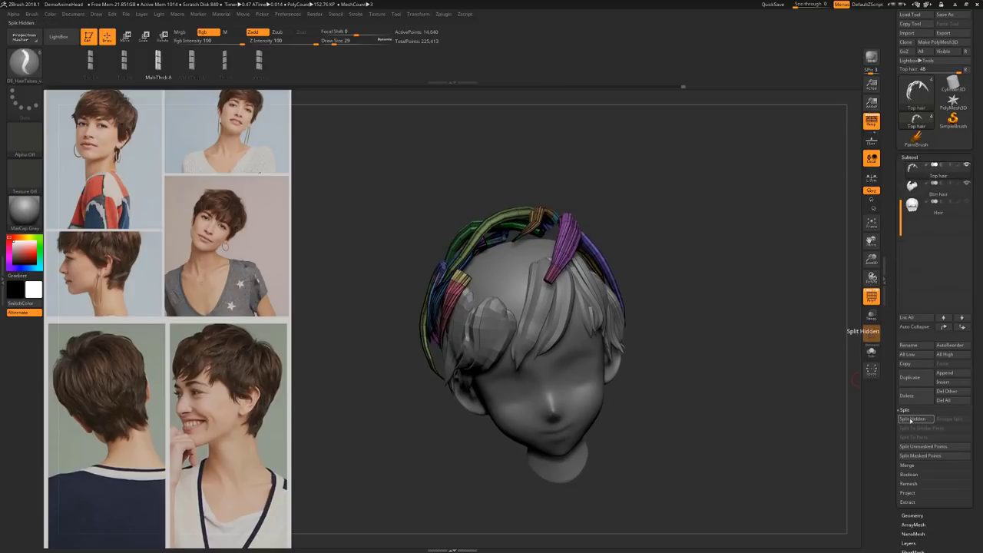
pyautogui.click(912, 419)
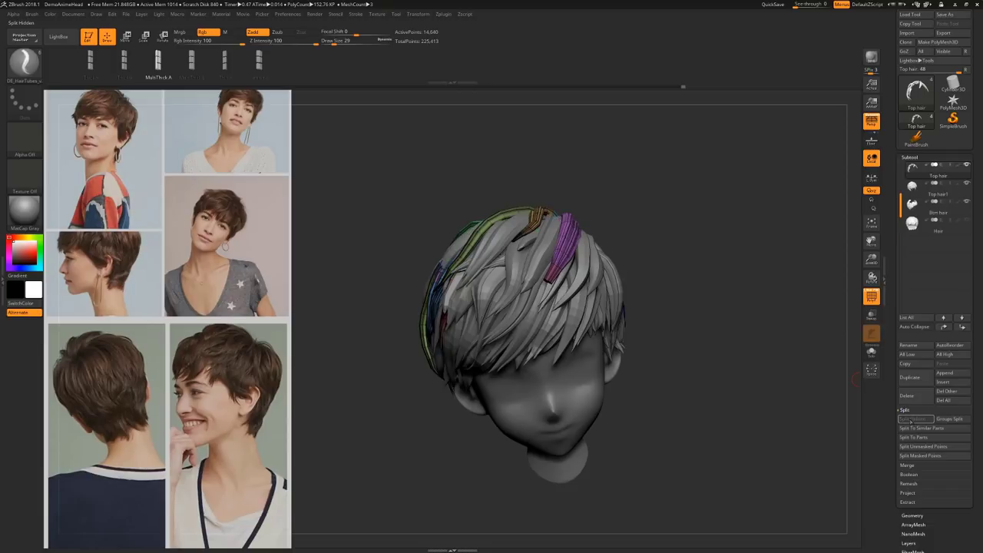
pyautogui.click(913, 345)
pyautogui.write('DE hair')
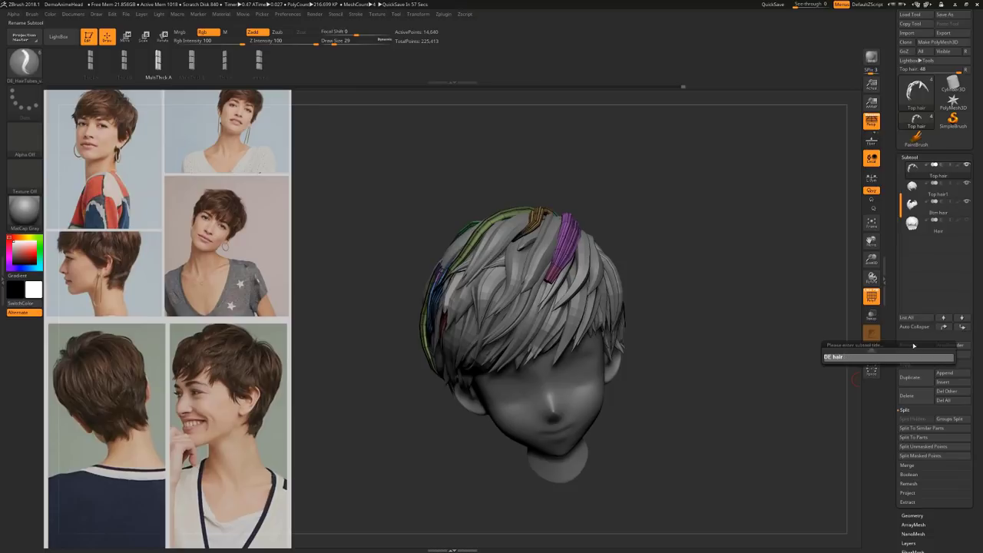
pyautogui.press('Return')
pyautogui.scroll(-5, 936, 404)
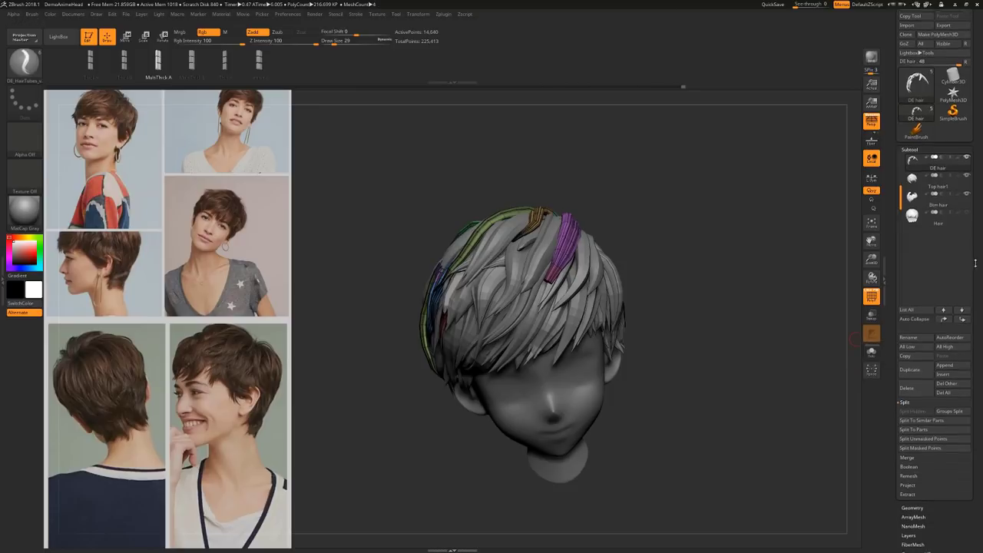
pyautogui.scroll(-3, 935, 403)
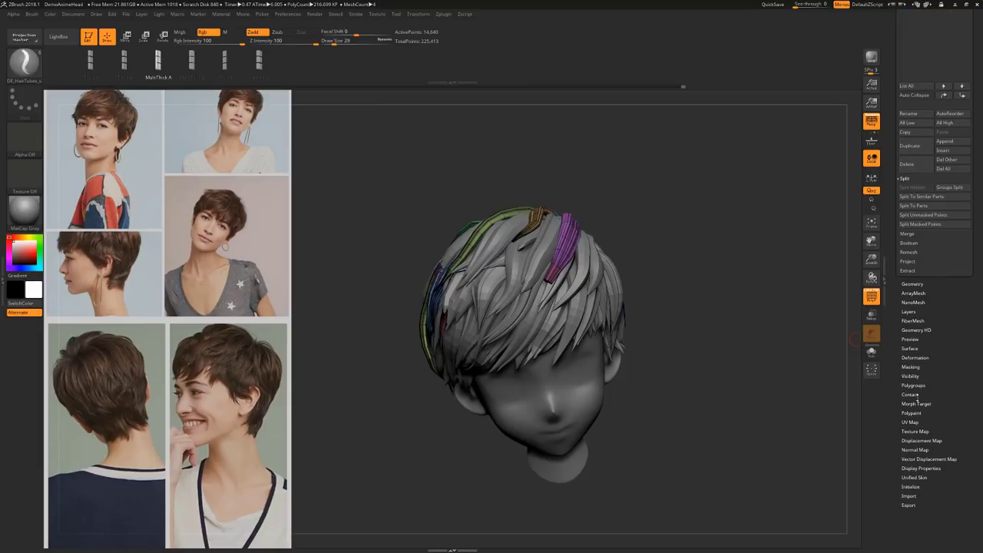
# Give each strand of the DE hair subtool its own polygroup with Auto Groups and inspect the result around the head
pyautogui.click(913, 385)
pyautogui.scroll(-3, 921, 230)
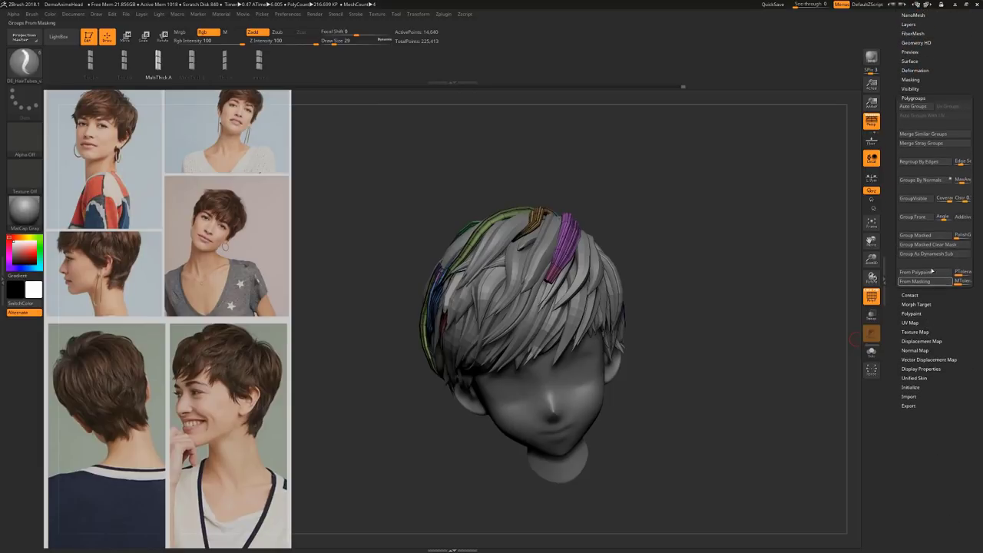
pyautogui.click(914, 106)
pyautogui.moveTo(708, 262); pyautogui.dragTo(703, 288)
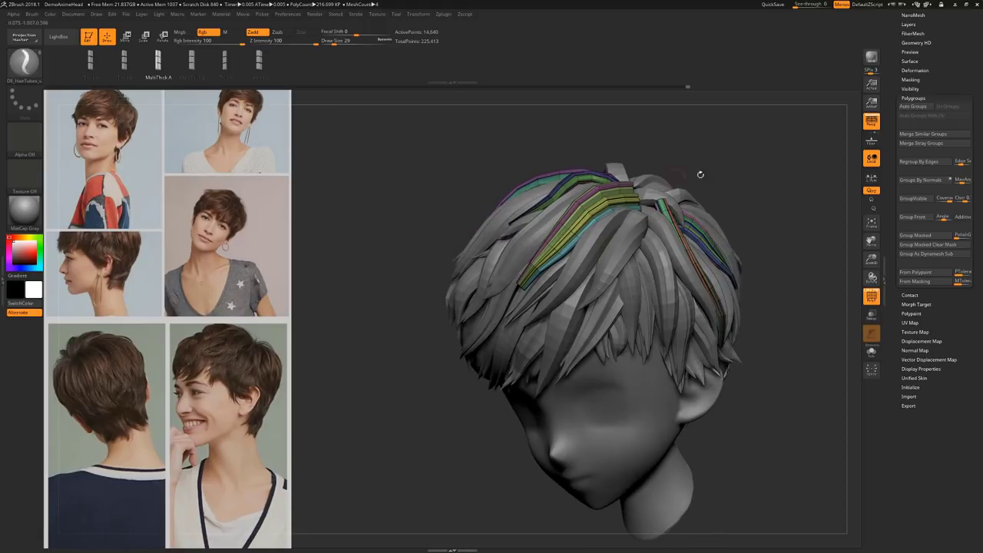
pyautogui.moveTo(701, 175)
pyautogui.mouseDown()
pyautogui.moveTo(714, 214)
pyautogui.moveTo(602, 186)
pyautogui.mouseUp()
pyautogui.moveTo(689, 218); pyautogui.dragTo(702, 259)
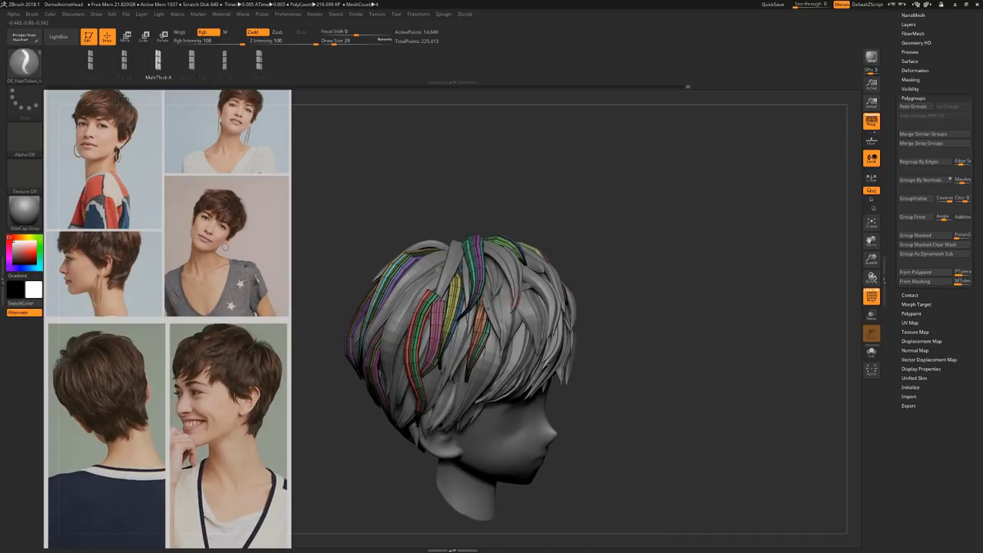
# Hide the polyframe and switch to the Move brush with Mask By Polygroups at 0 for the DE hair subtool
pyautogui.scroll(10, 967, 201)
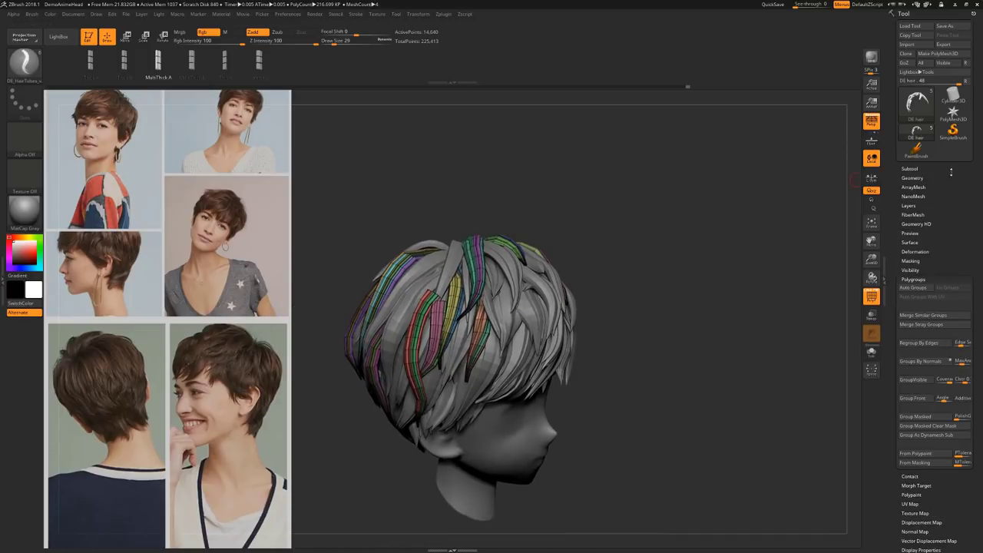
pyautogui.moveTo(901, 218); pyautogui.dragTo(906, 165)
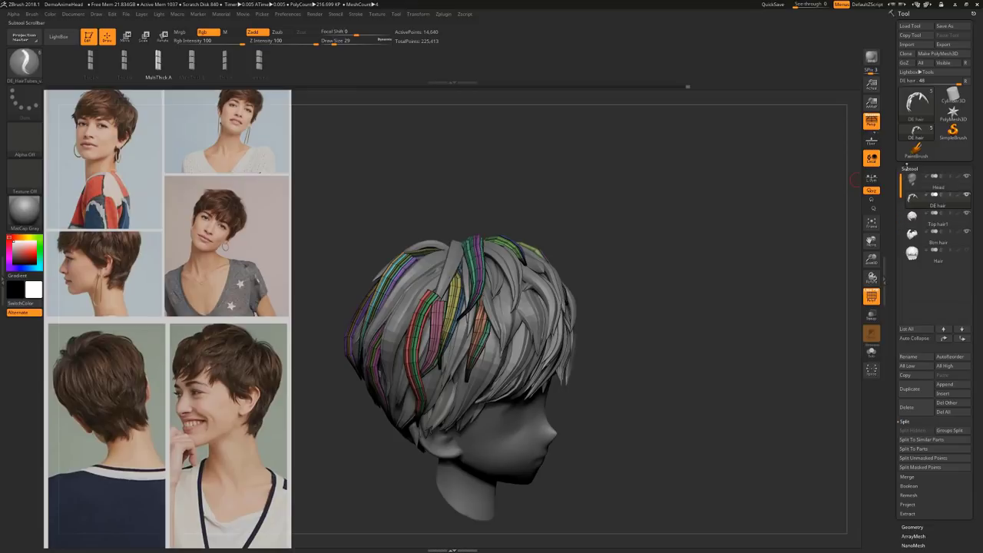
pyautogui.moveTo(692, 300); pyautogui.dragTo(690, 265)
pyautogui.hotkey('shift', 'f')
pyautogui.press('b')
pyautogui.press('m')
pyautogui.press('v')
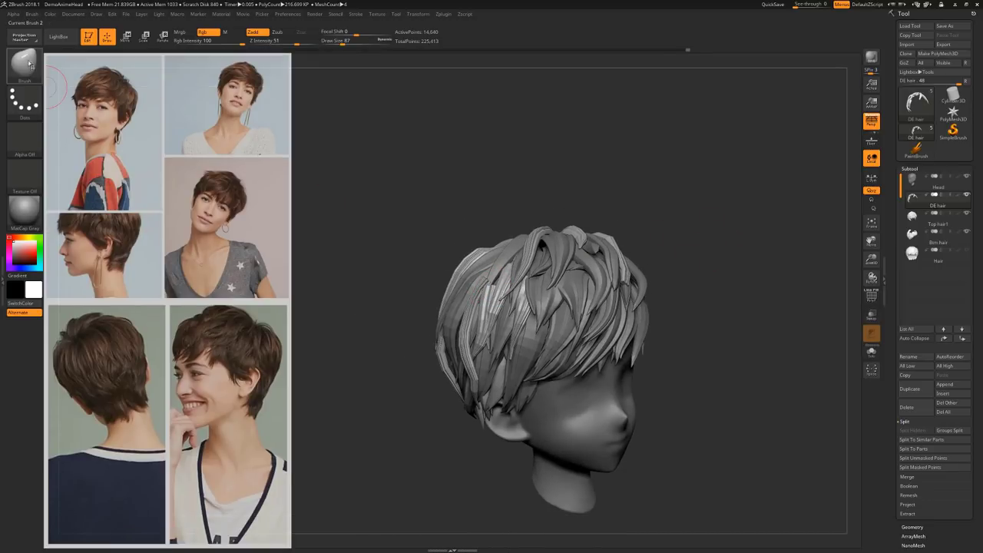
pyautogui.click(29, 15)
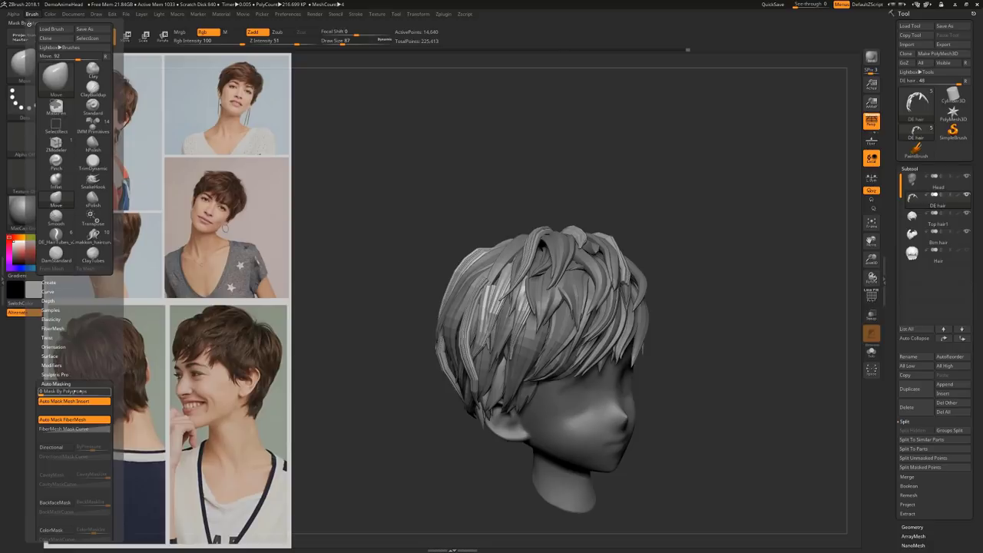
# Adjust the DE hair detail strands at the back and side of the head with the Move brush at draw size 124
pyautogui.moveTo(407, 275)
pyautogui.mouseDown()
pyautogui.moveTo(666, 182)
pyautogui.moveTo(684, 197)
pyautogui.moveTo(655, 256)
pyautogui.moveTo(726, 233)
pyautogui.moveTo(763, 182)
pyautogui.moveTo(729, 223)
pyautogui.moveTo(725, 258)
pyautogui.moveTo(639, 342)
pyautogui.mouseUp()
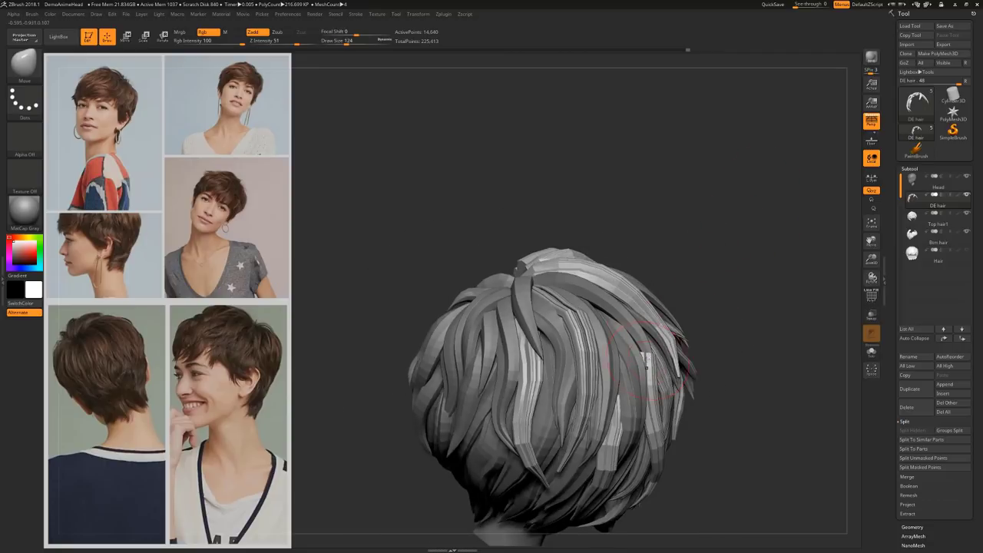
pyautogui.moveTo(743, 287)
pyautogui.mouseDown()
pyautogui.moveTo(791, 296)
pyautogui.moveTo(786, 347)
pyautogui.mouseUp()
pyautogui.moveTo(752, 172); pyautogui.dragTo(606, 334)
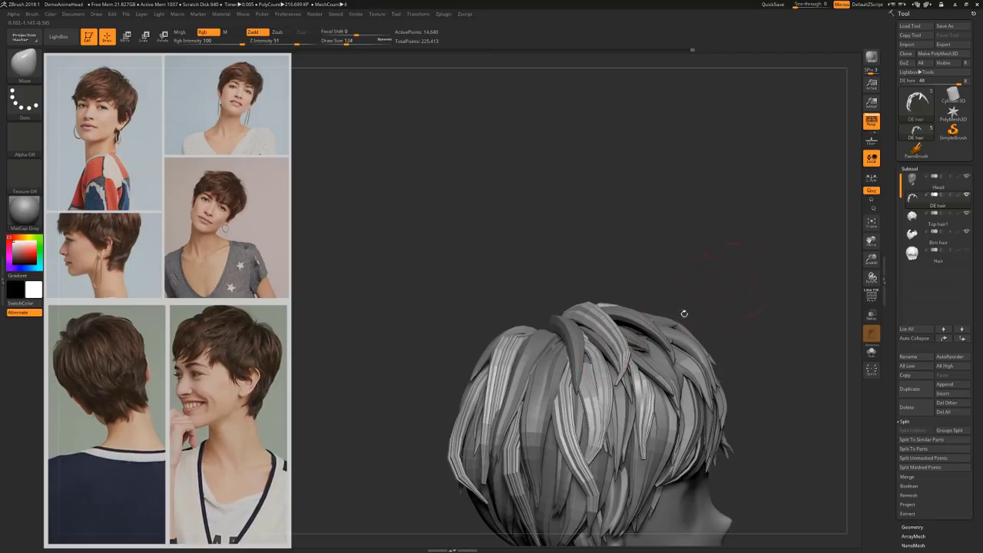
pyautogui.moveTo(726, 289); pyautogui.dragTo(633, 321)
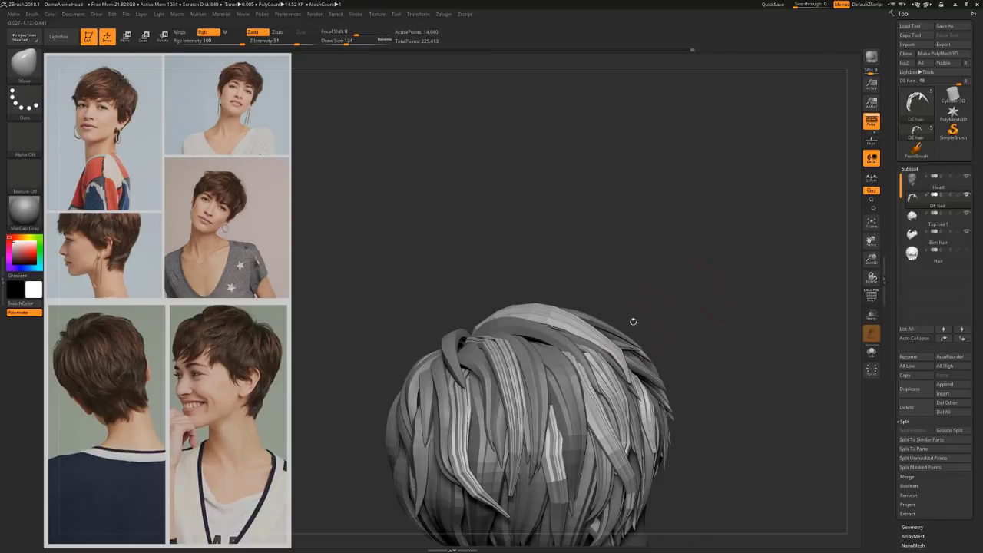
# Make Top hair1 the active subtool and set the Move brush to draw size 128 with Mask By Polygroups at 100
pyautogui.keyDown('alt'); pyautogui.click(551, 339); pyautogui.keyUp('alt')
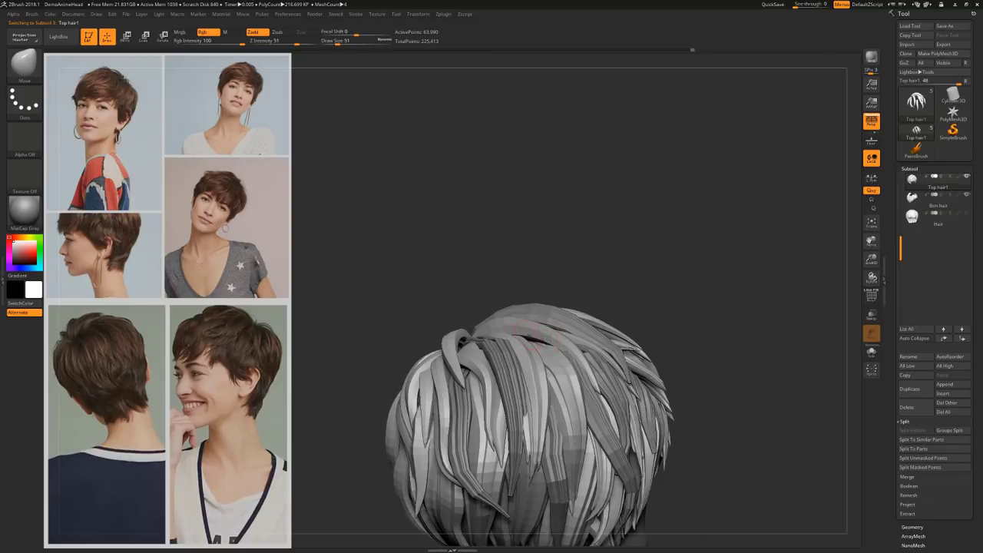
pyautogui.press('s')
pyautogui.moveTo(552, 339); pyautogui.dragTo(560, 338)
pyautogui.moveTo(756, 258); pyautogui.dragTo(695, 295)
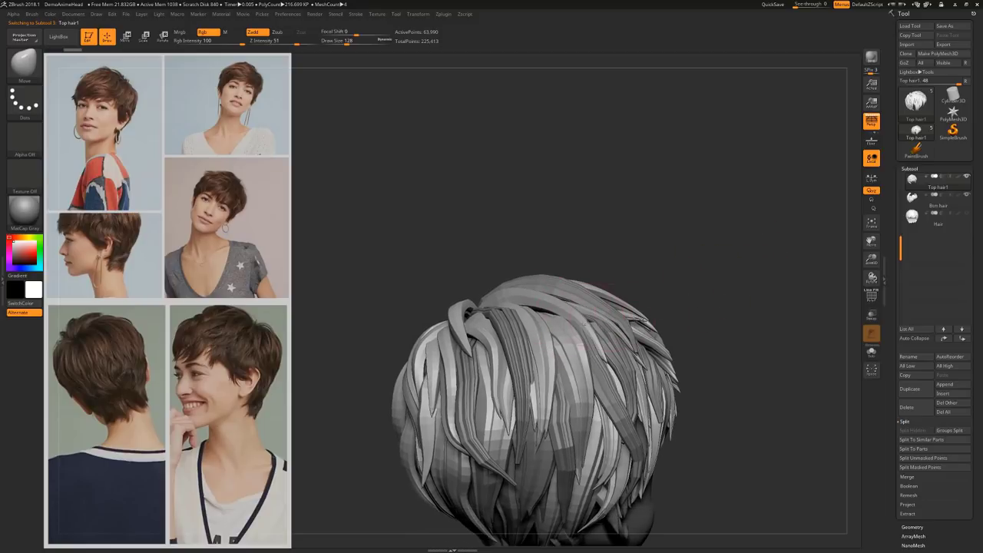
pyautogui.click(32, 14)
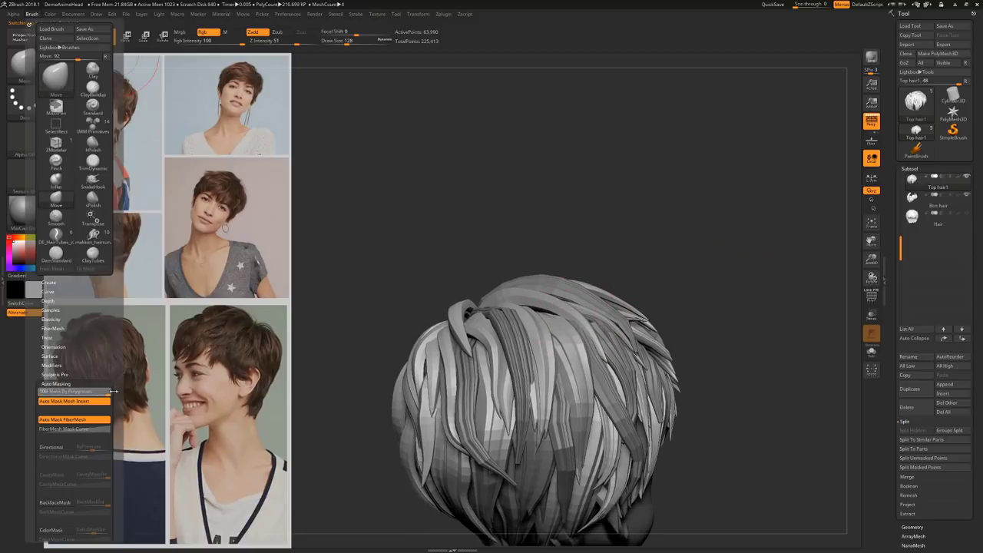
# Reshape the Top hair1 locks around the detail strands at the back of the head, reducing the draw size to 68
pyautogui.moveTo(724, 279); pyautogui.dragTo(596, 338)
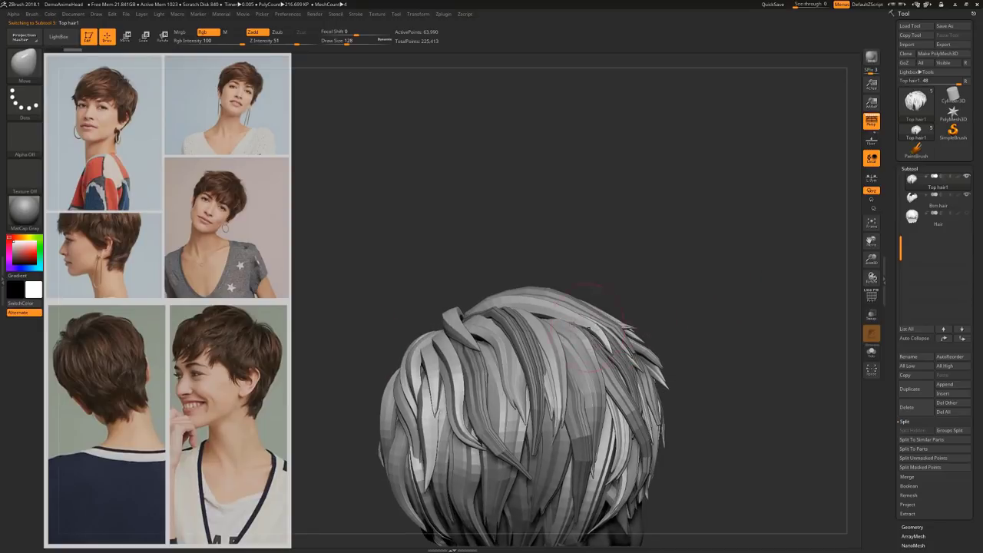
pyautogui.moveTo(718, 295)
pyautogui.mouseDown()
pyautogui.moveTo(580, 321)
pyautogui.moveTo(580, 340)
pyautogui.moveTo(598, 340)
pyautogui.moveTo(710, 314)
pyautogui.moveTo(572, 351)
pyautogui.mouseUp()
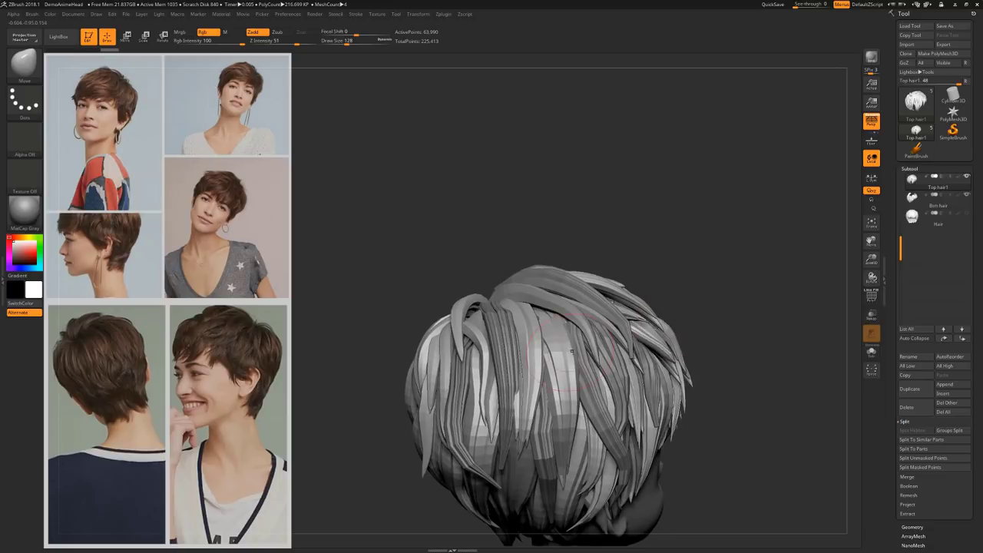
pyautogui.press('[')
pyautogui.press('[')
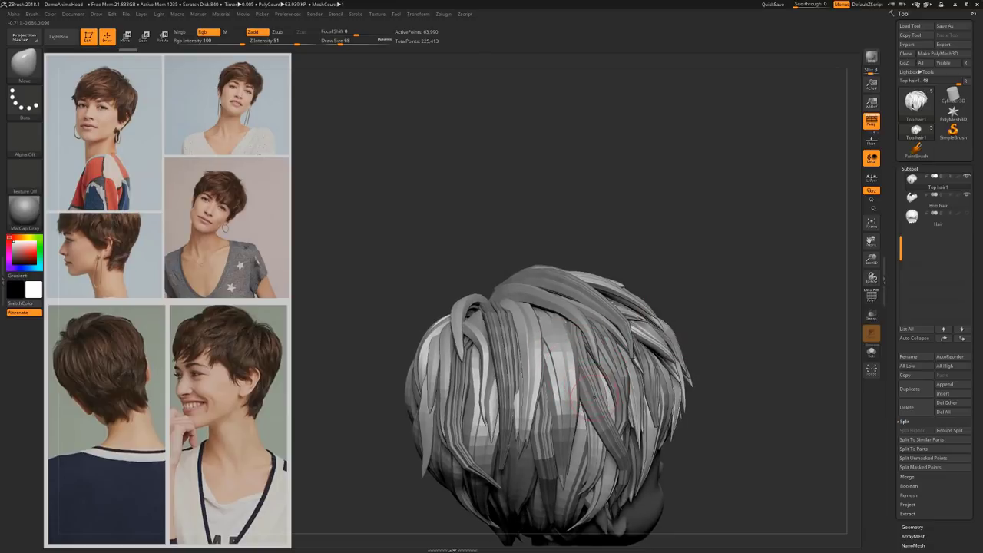
# Return to the DE hair subtool and nudge its detail strands at the back with the Move brush at draw size 104
pyautogui.click(32, 14)
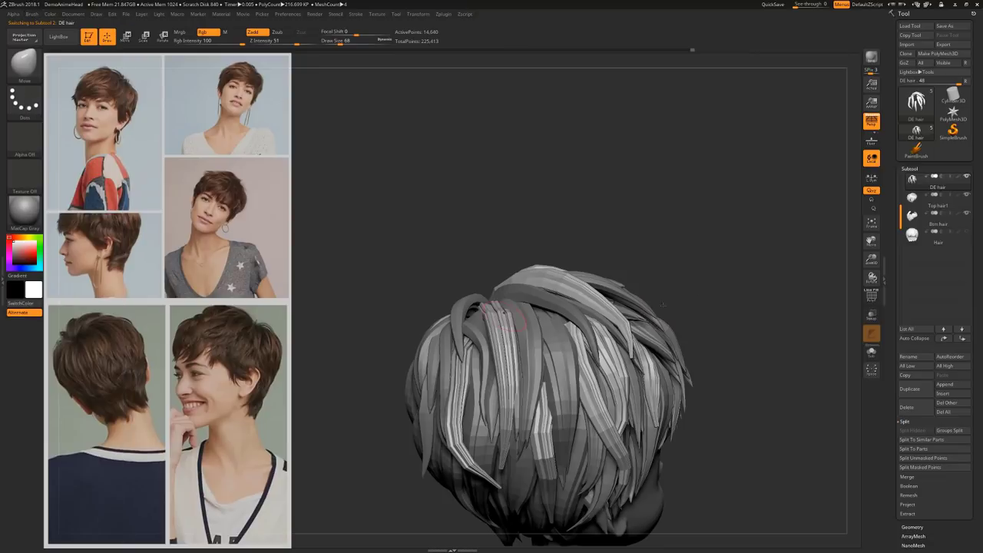
pyautogui.moveTo(687, 307); pyautogui.dragTo(707, 297)
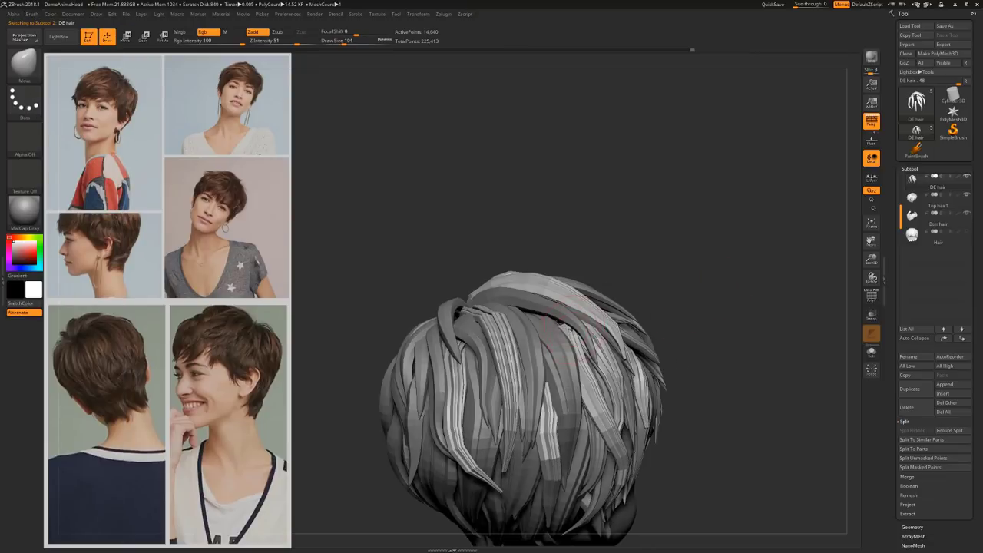
pyautogui.moveTo(653, 285); pyautogui.dragTo(553, 388)
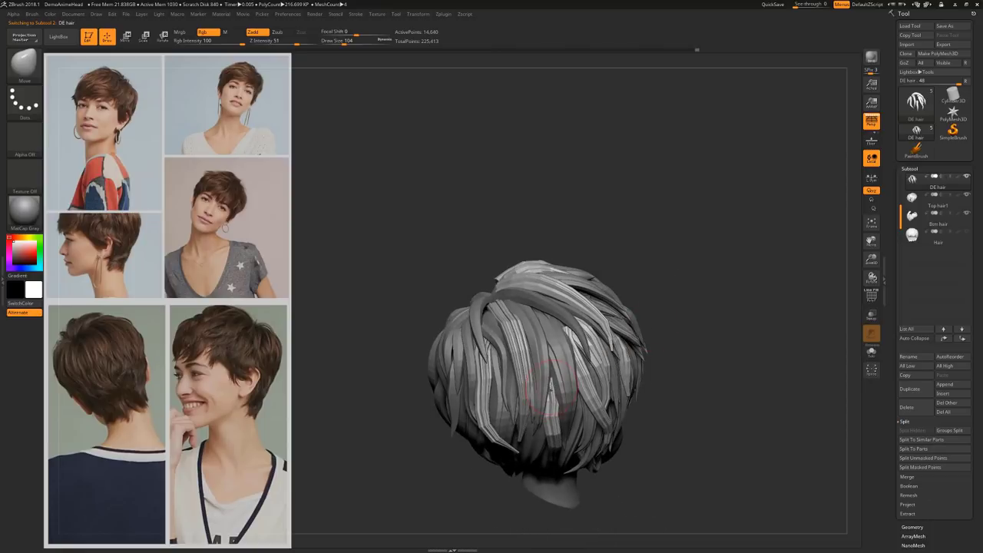
pyautogui.moveTo(700, 285); pyautogui.dragTo(712, 254)
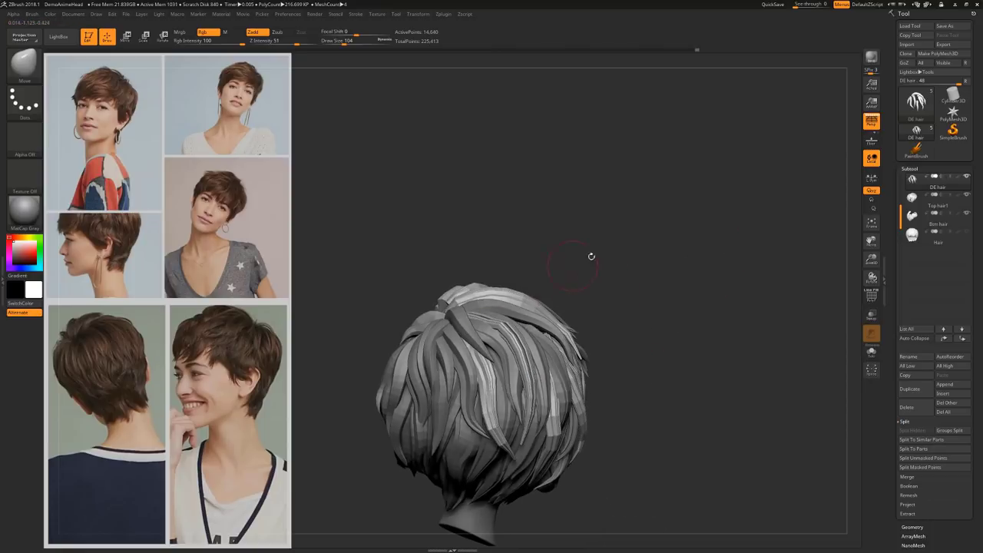
# Pull the DE hair clumps at the back and side into the surrounding hair with the Move brush at draw size 140
pyautogui.moveTo(591, 257)
pyautogui.keyDown('alt'); pyautogui.mouseDown()
pyautogui.moveTo(642, 244)
pyautogui.moveTo(602, 281)
pyautogui.mouseUp(); pyautogui.keyUp('alt')
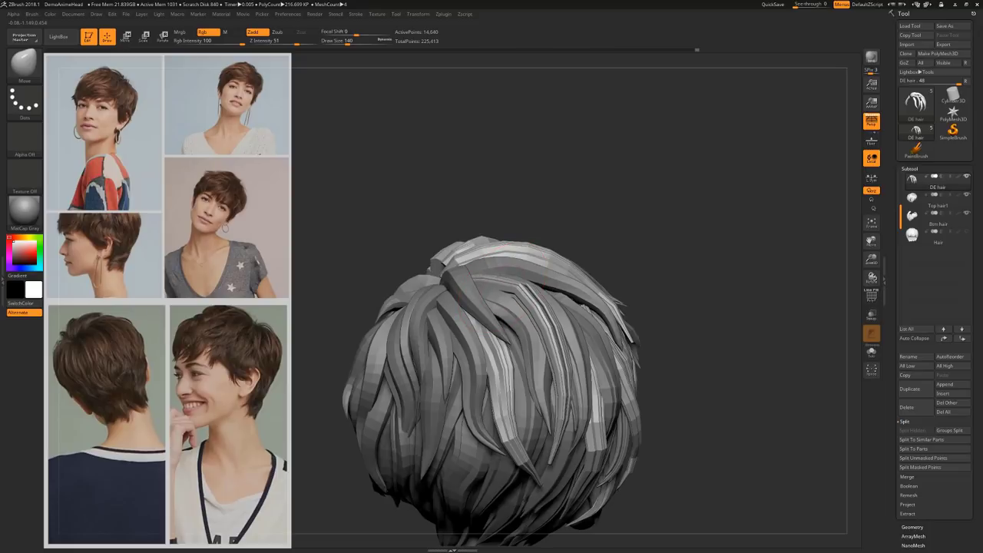
pyautogui.moveTo(523, 285); pyautogui.dragTo(490, 279)
pyautogui.moveTo(680, 238)
pyautogui.keyDown('alt'); pyautogui.mouseDown()
pyautogui.moveTo(652, 238)
pyautogui.moveTo(528, 351)
pyautogui.mouseUp(); pyautogui.keyUp('alt')
pyautogui.moveTo(459, 392); pyautogui.dragTo(464, 374)
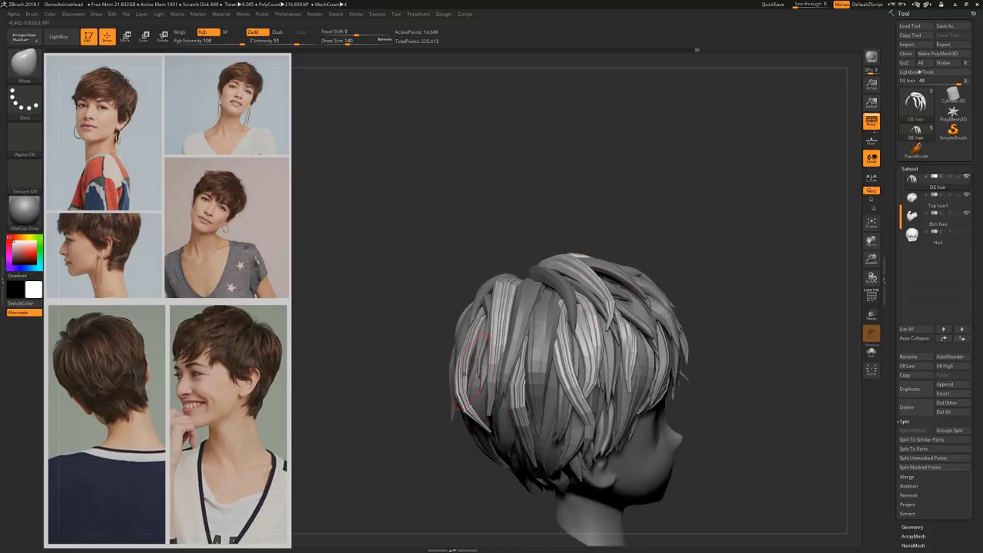
pyautogui.moveTo(709, 236); pyautogui.dragTo(695, 239)
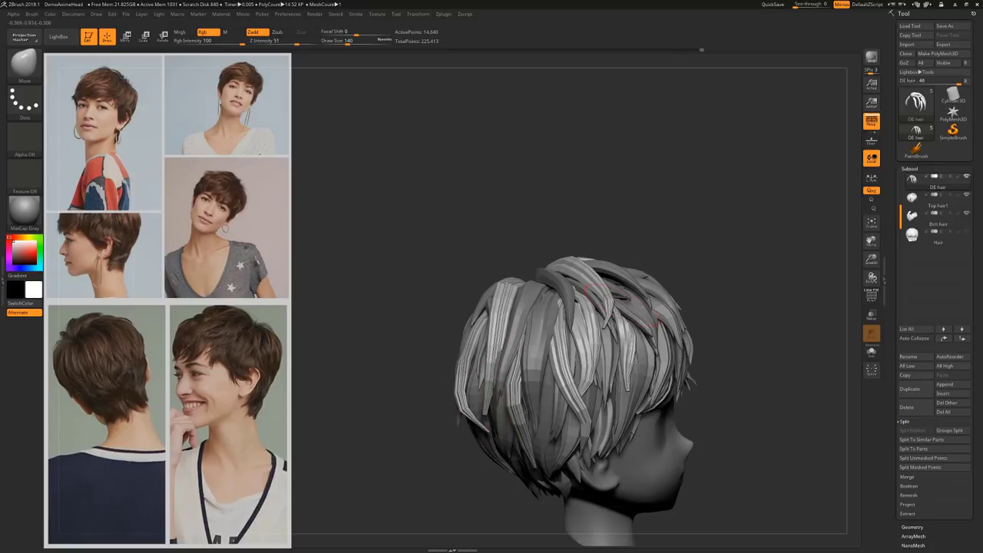
pyautogui.moveTo(623, 306); pyautogui.dragTo(592, 328)
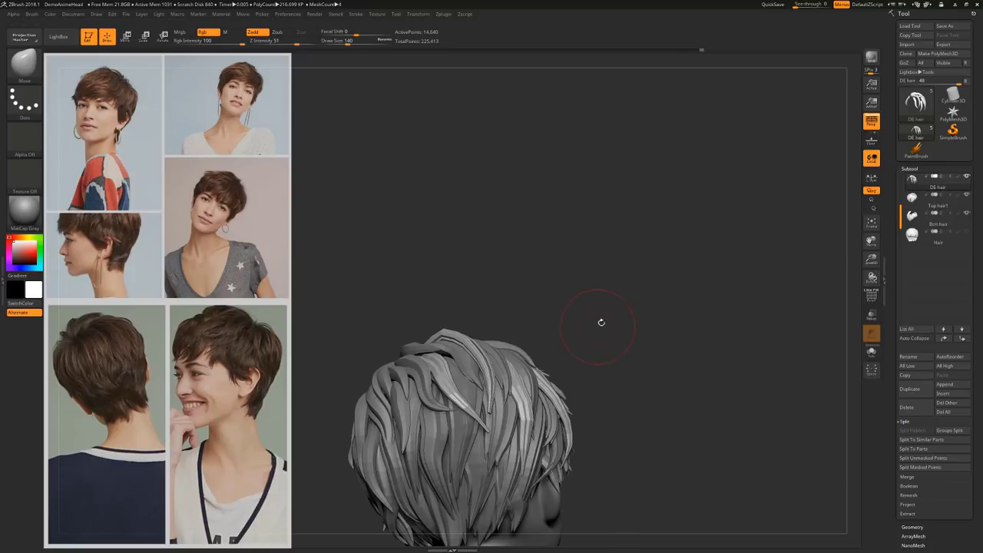
# Adjust the roots of the DE hair strands where they meet at the crown, reducing the draw size to 74
pyautogui.moveTo(631, 298); pyautogui.dragTo(665, 285)
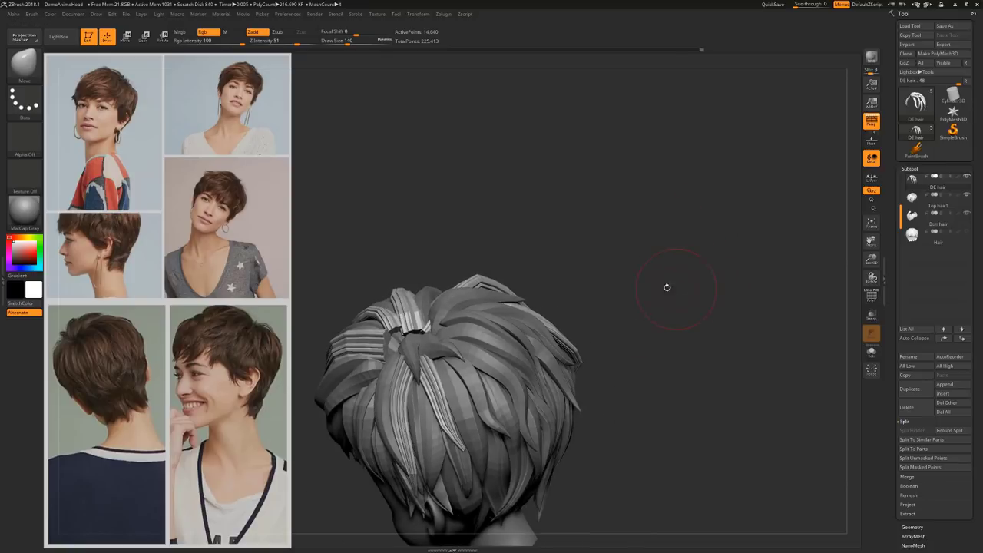
pyautogui.moveTo(561, 225)
pyautogui.keyDown('alt'); pyautogui.mouseDown()
pyautogui.moveTo(662, 210)
pyautogui.moveTo(677, 235)
pyautogui.moveTo(677, 268)
pyautogui.mouseUp(); pyautogui.keyUp('alt')
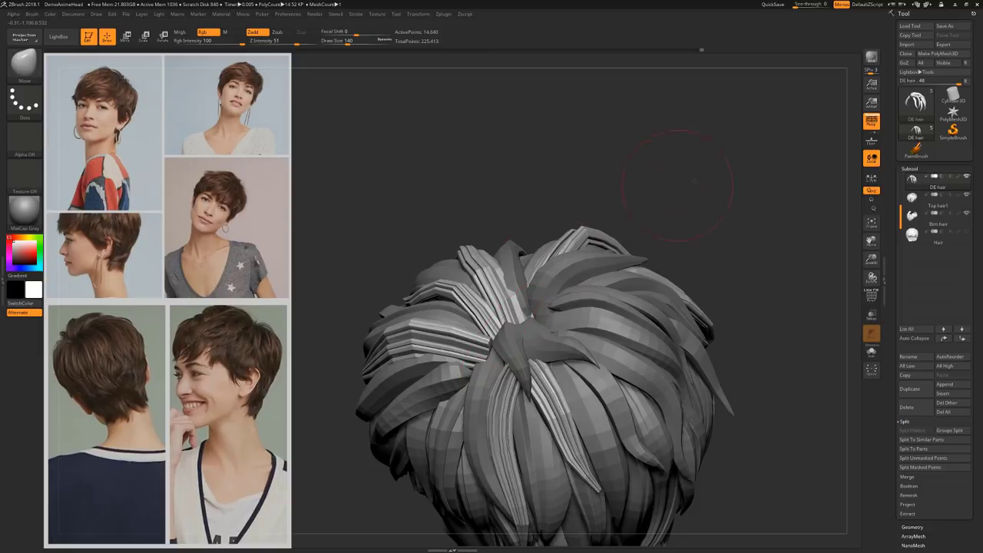
pyautogui.moveTo(678, 184); pyautogui.dragTo(522, 372)
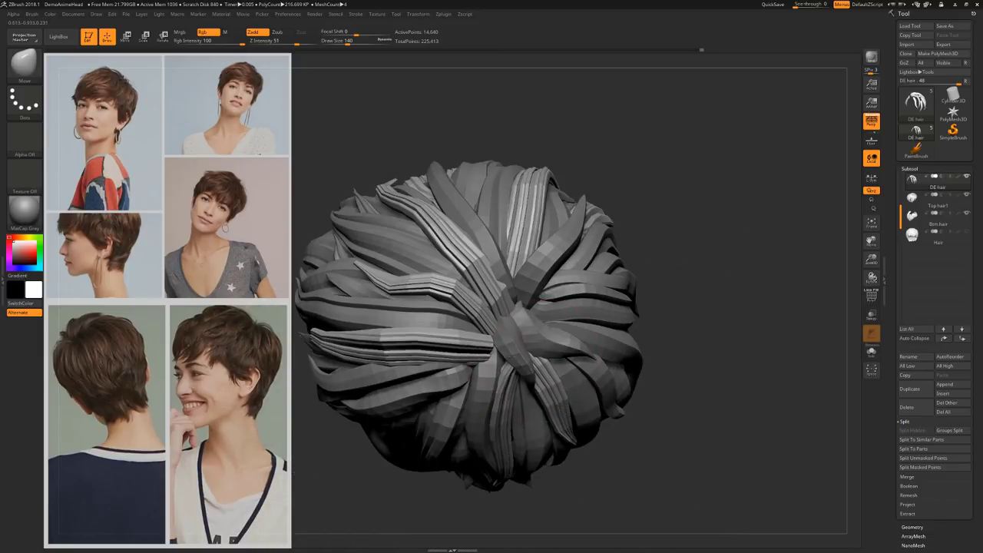
pyautogui.moveTo(669, 228); pyautogui.dragTo(662, 167)
pyautogui.press('s')
pyautogui.moveTo(515, 350); pyautogui.dragTo(503, 351)
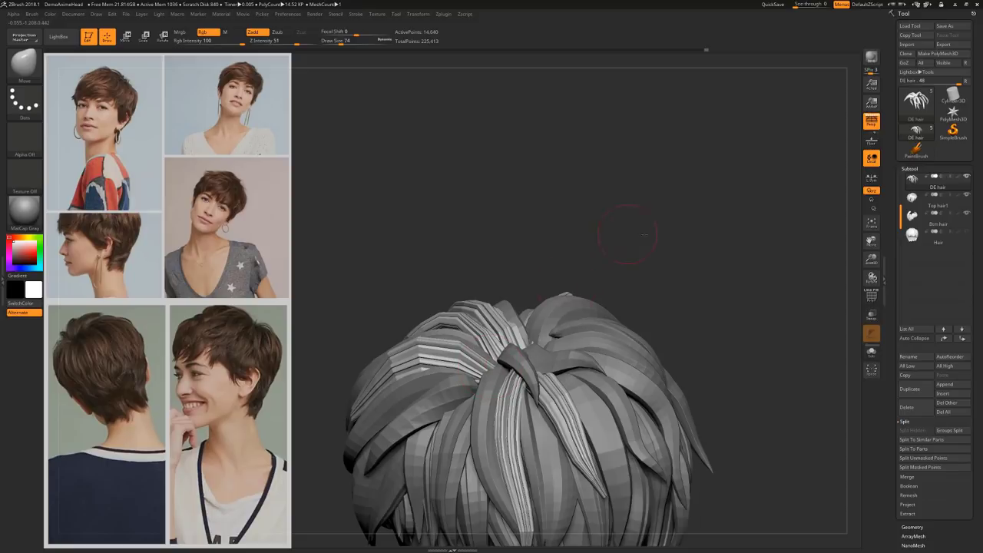
# Reposition the DE hair strands on the opposite side and front of the head with the Move brush at draw size 136
pyautogui.moveTo(644, 234); pyautogui.dragTo(518, 314)
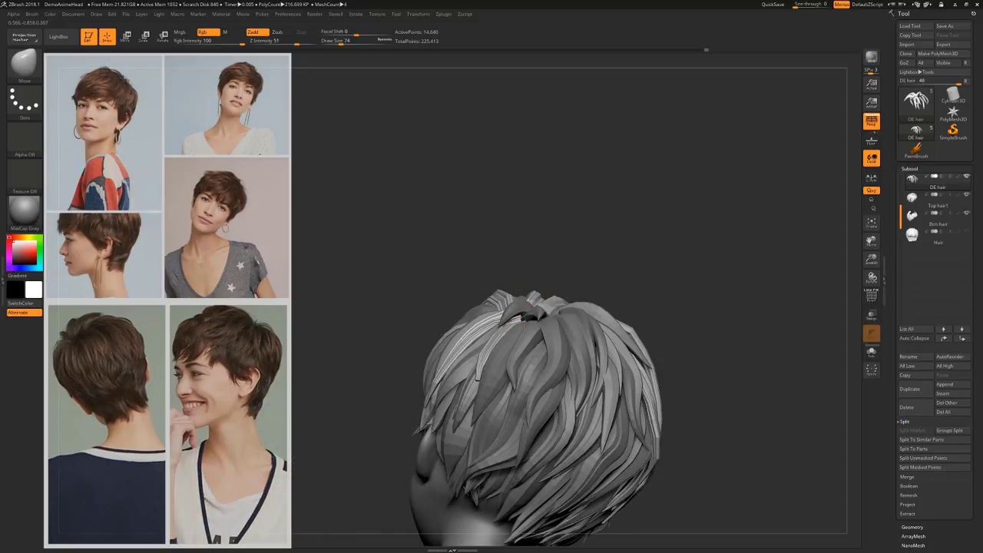
pyautogui.press(']')
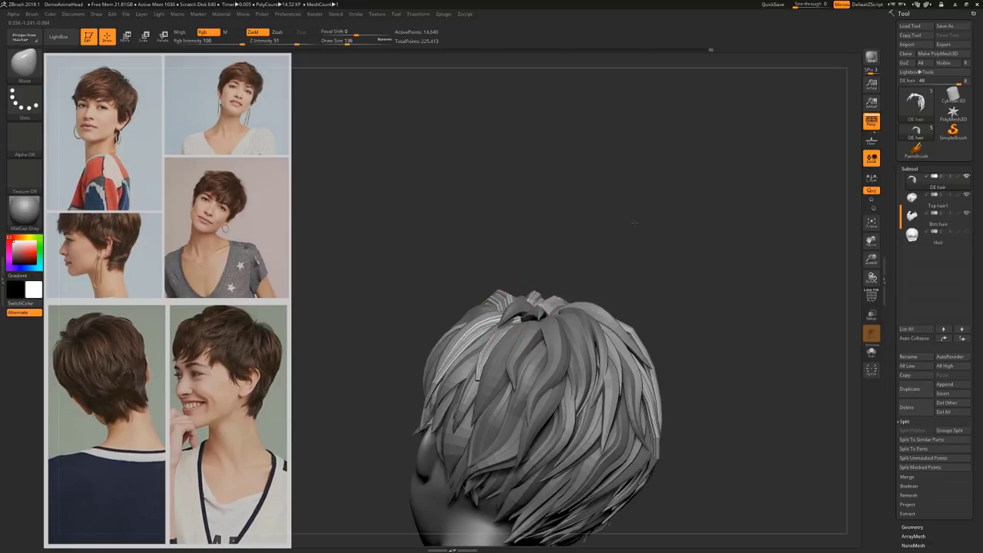
pyautogui.moveTo(634, 223); pyautogui.dragTo(588, 298)
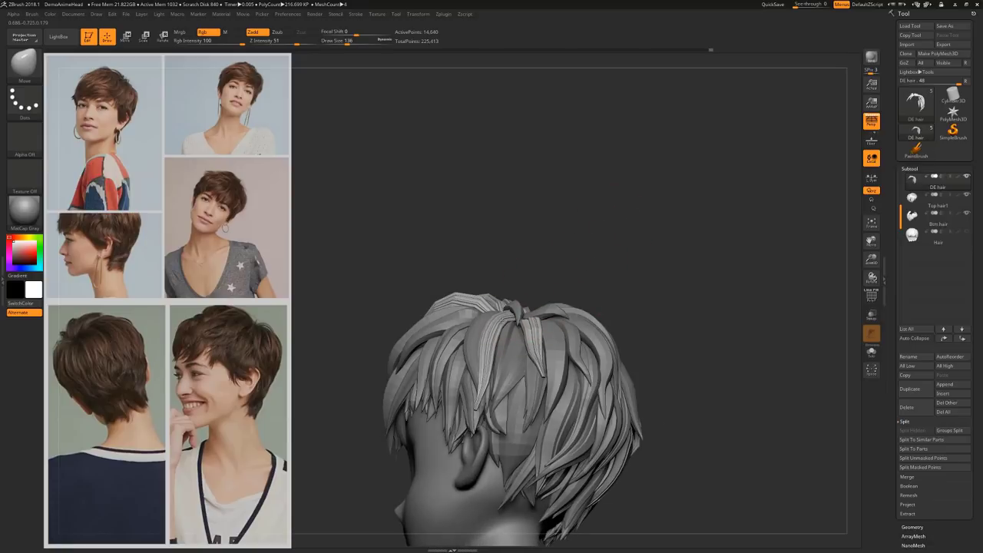
pyautogui.moveTo(633, 262)
pyautogui.mouseDown()
pyautogui.moveTo(654, 282)
pyautogui.moveTo(643, 290)
pyautogui.moveTo(604, 281)
pyautogui.moveTo(486, 319)
pyautogui.moveTo(461, 348)
pyautogui.mouseUp()
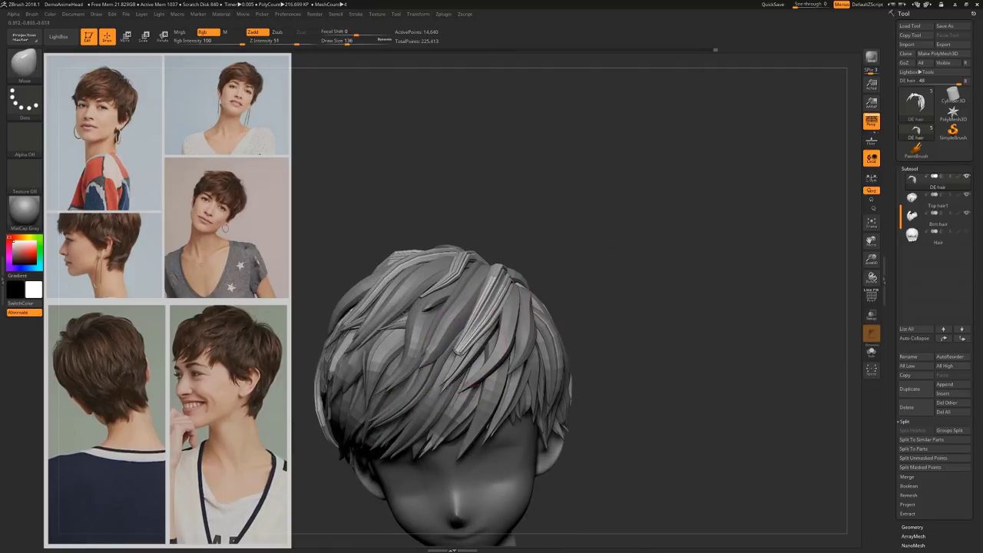
# Refine the flow of the DE hair strands over the top of the head, enlarging the Move brush to draw size 172
pyautogui.moveTo(656, 273)
pyautogui.mouseDown()
pyautogui.moveTo(681, 272)
pyautogui.moveTo(660, 273)
pyautogui.moveTo(676, 292)
pyautogui.moveTo(621, 256)
pyautogui.moveTo(668, 257)
pyautogui.moveTo(673, 247)
pyautogui.moveTo(599, 292)
pyautogui.mouseUp()
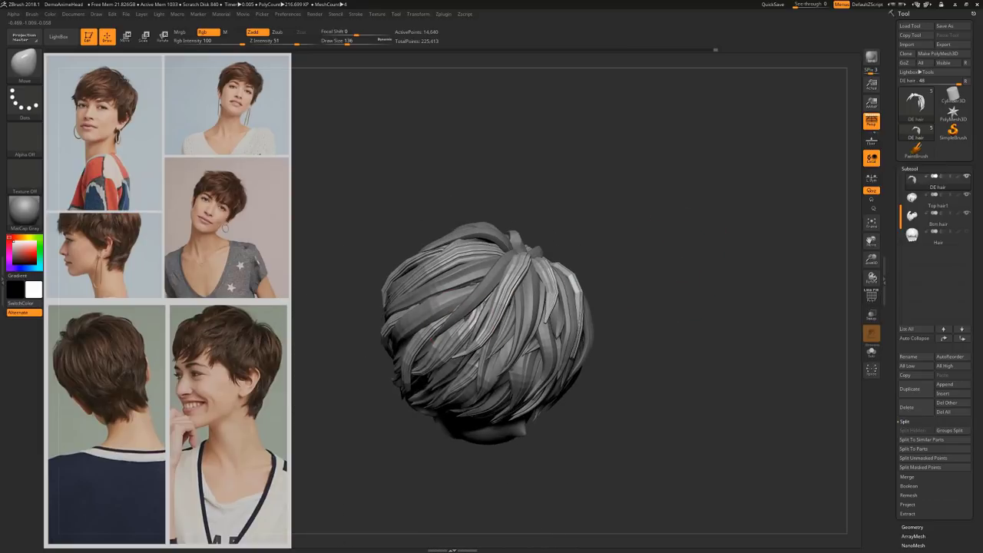
pyautogui.moveTo(660, 239); pyautogui.dragTo(506, 306)
pyautogui.moveTo(505, 237); pyautogui.dragTo(672, 278)
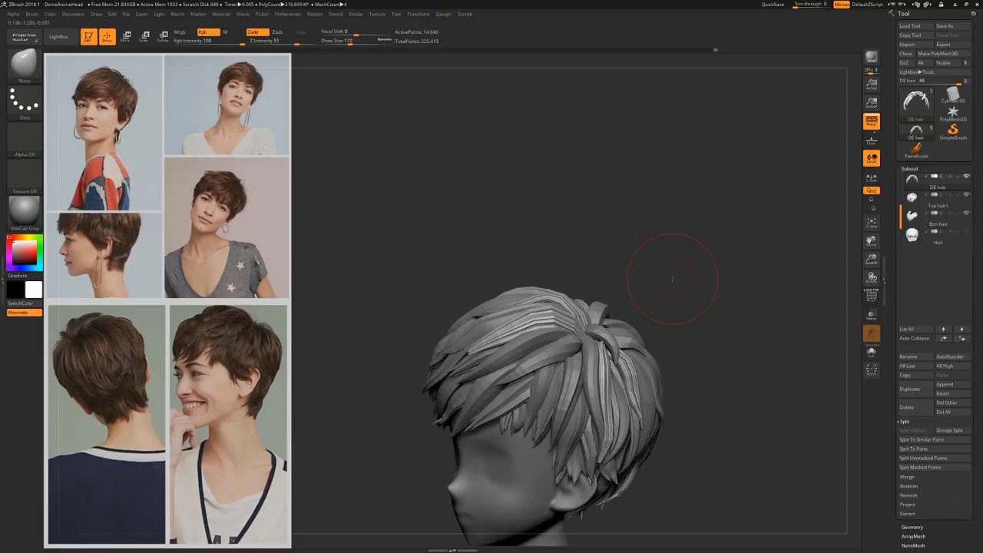
# Subdivide the Top hair1 and Btm hair subtools one more level each
pyautogui.click(952, 202)
pyautogui.scroll(-1, 954, 202)
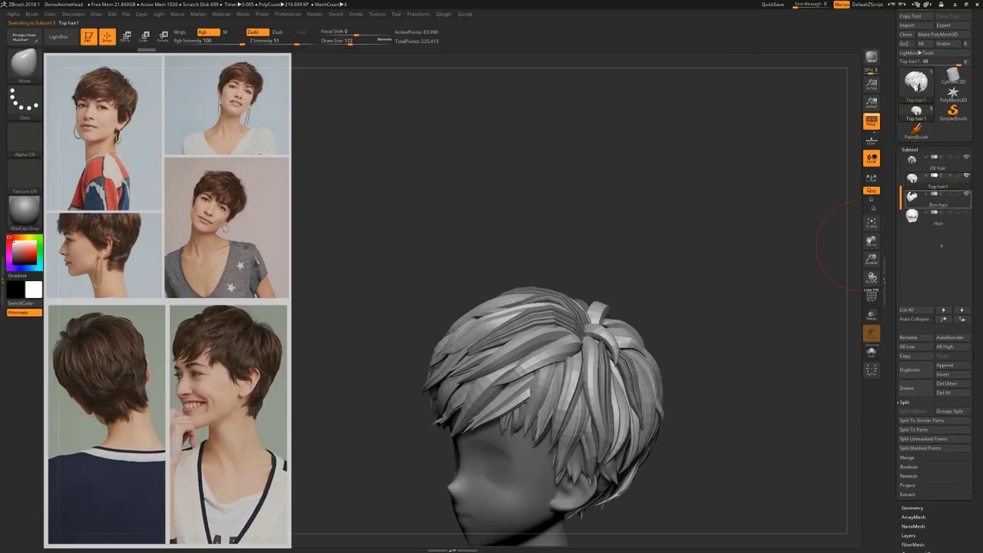
pyautogui.scroll(-2, 913, 483)
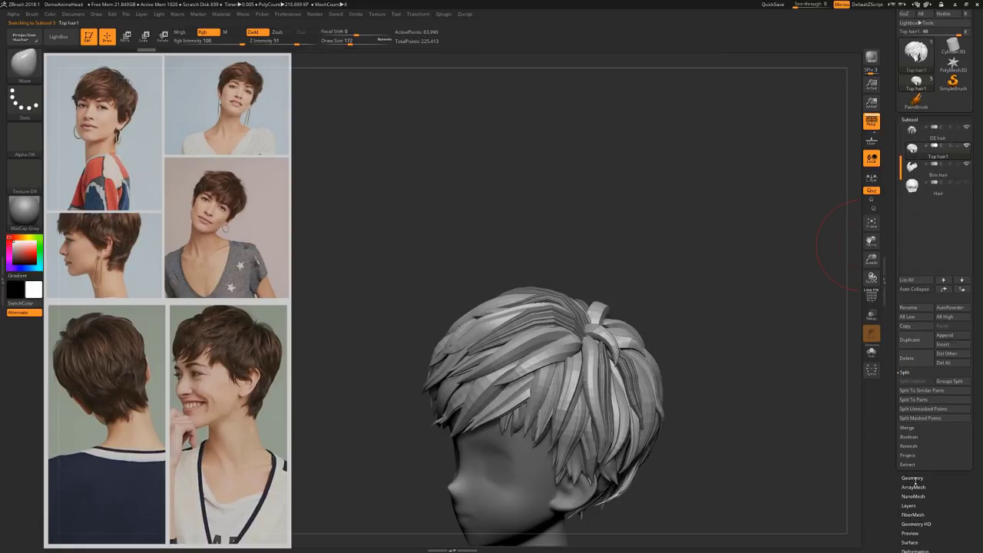
pyautogui.hotkey('ctrl', 'd')
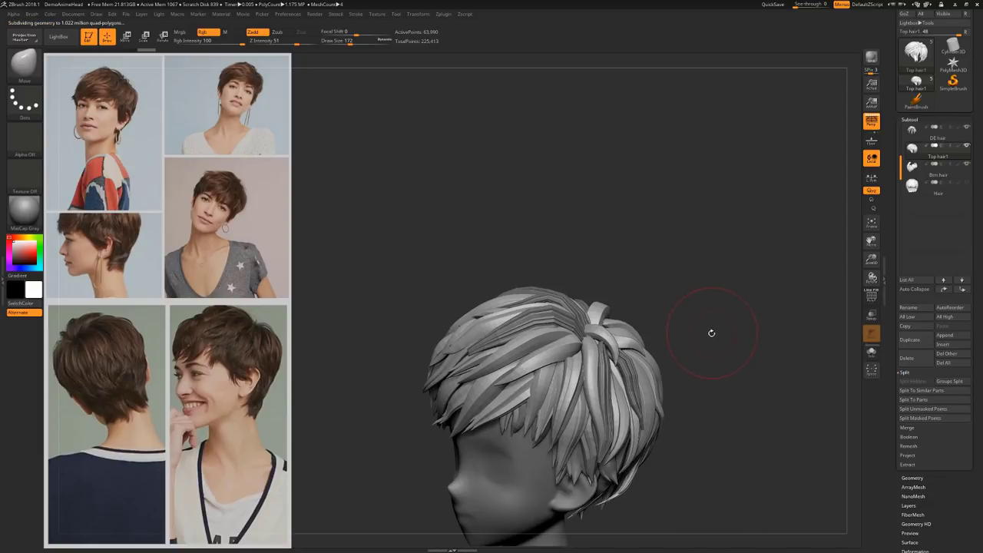
pyautogui.press('Down')
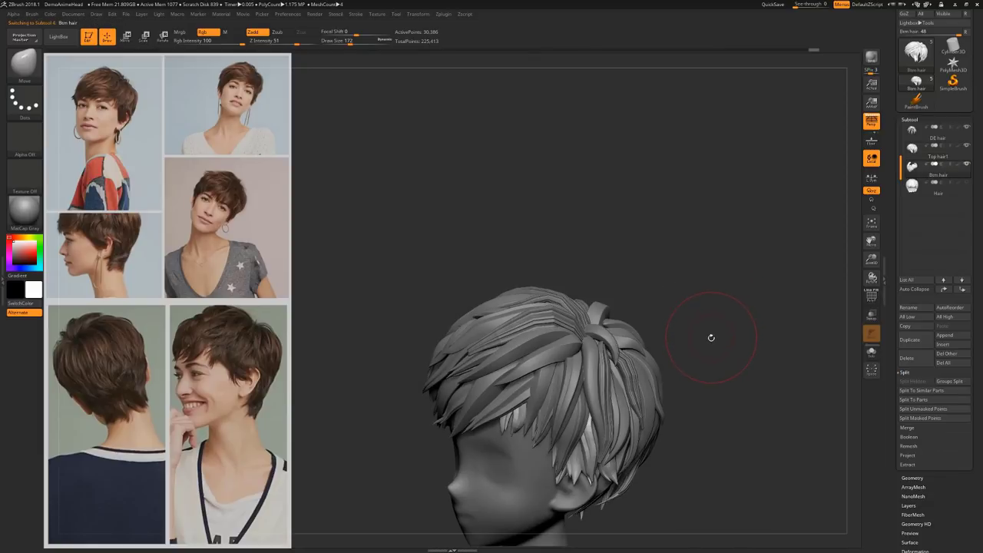
pyautogui.moveTo(711, 338); pyautogui.dragTo(738, 353)
# Make the DE hair subtool active with polygroup wireframe display on and reduce the Move brush to draw size 97
pyautogui.keyDown('alt'); pyautogui.click(574, 329); pyautogui.keyUp('alt')
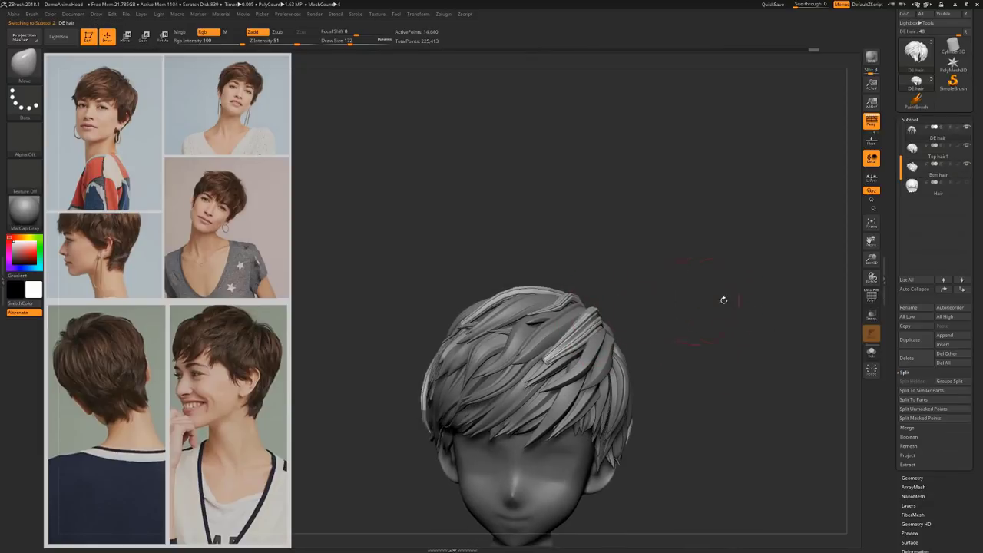
pyautogui.moveTo(715, 322); pyautogui.dragTo(511, 269)
pyautogui.click(31, 14)
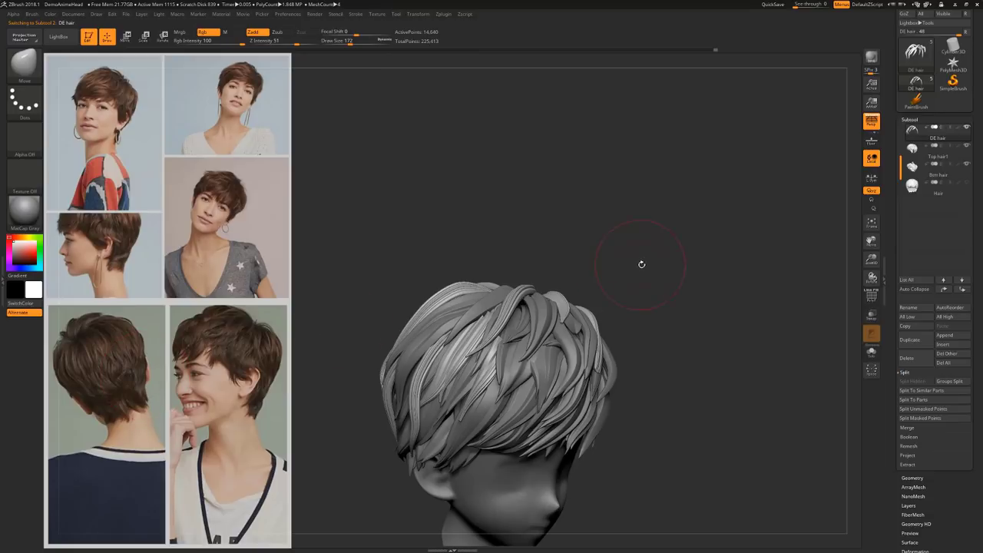
pyautogui.moveTo(641, 263); pyautogui.dragTo(624, 295)
pyautogui.press('[')
pyautogui.press('[')
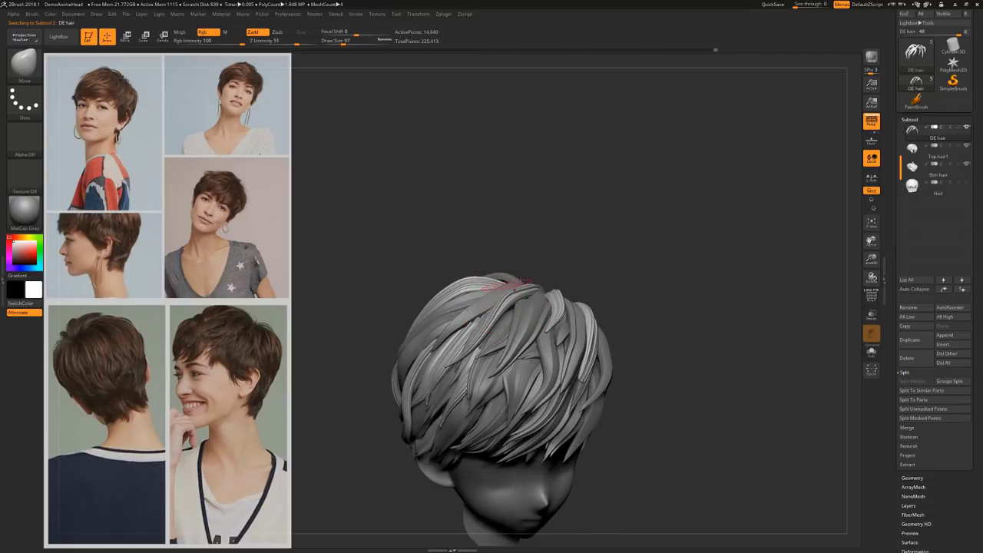
pyautogui.moveTo(640, 262)
pyautogui.mouseDown()
pyautogui.moveTo(632, 268)
pyautogui.moveTo(713, 278)
pyautogui.moveTo(712, 235)
pyautogui.moveTo(709, 255)
pyautogui.mouseUp()
pyautogui.hotkey('shift', 'f')
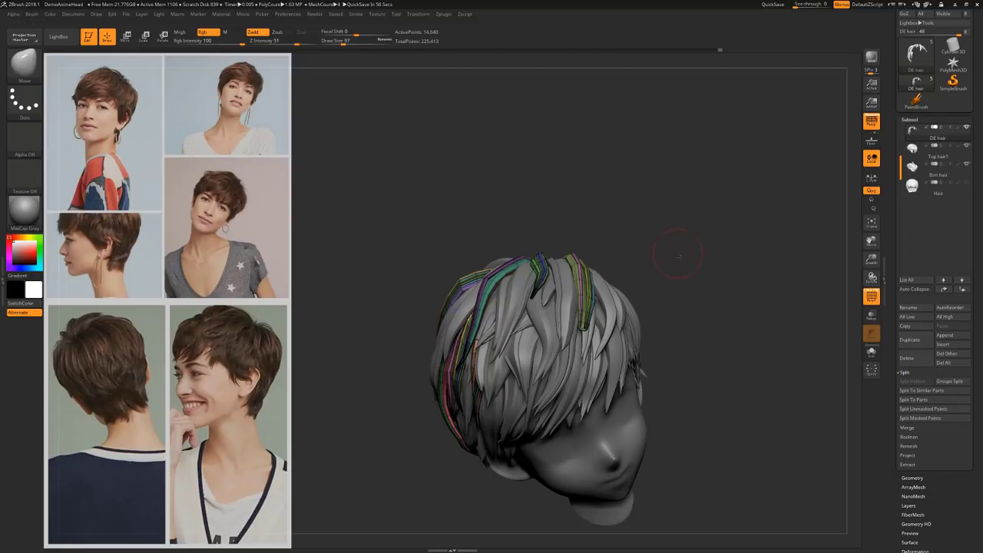
pyautogui.keyDown('alt'); pyautogui.moveTo(678, 256); pyautogui.dragTo(686, 304); pyautogui.keyUp('alt')
pyautogui.moveTo(727, 240); pyautogui.dragTo(748, 295)
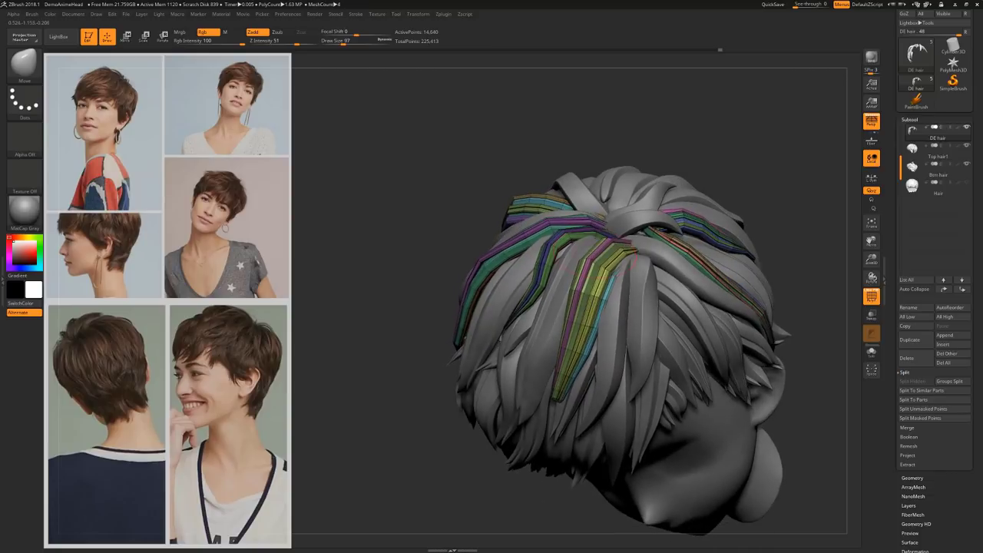
# Spread the thin strands of the green DE hair clump below the crown with the Move brush at draw size 97
pyautogui.moveTo(590, 265); pyautogui.dragTo(584, 260)
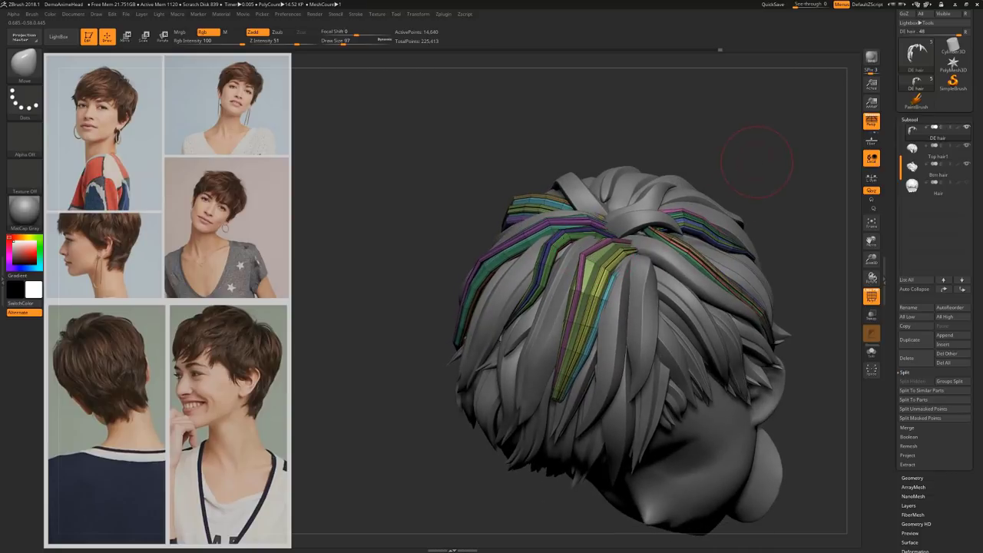
pyautogui.moveTo(756, 162); pyautogui.dragTo(220, 153)
pyautogui.moveTo(770, 204); pyautogui.dragTo(741, 207)
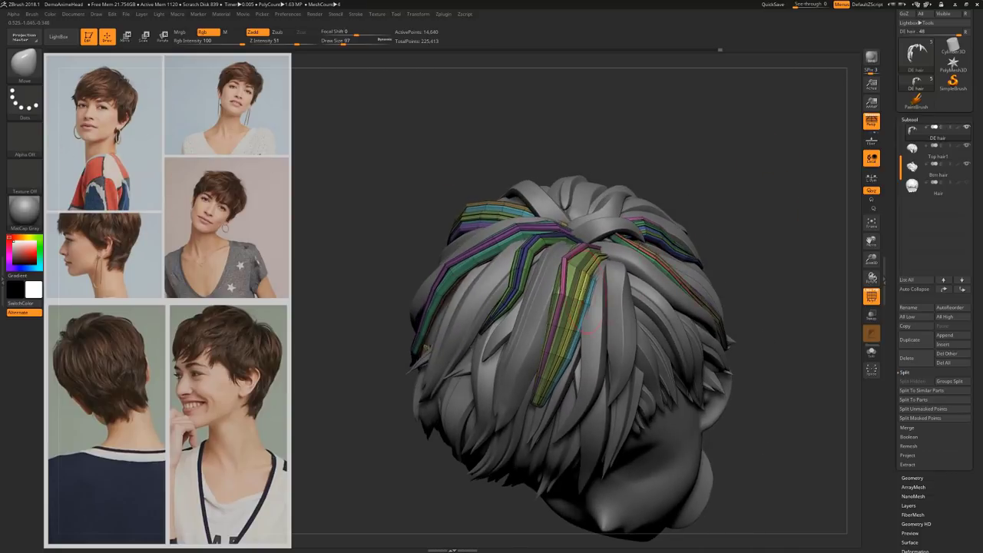
pyautogui.moveTo(590, 294); pyautogui.dragTo(582, 287)
pyautogui.hotkey('ctrl', 'z')
pyautogui.moveTo(776, 250); pyautogui.dragTo(772, 184)
pyautogui.moveTo(576, 314); pyautogui.dragTo(591, 308)
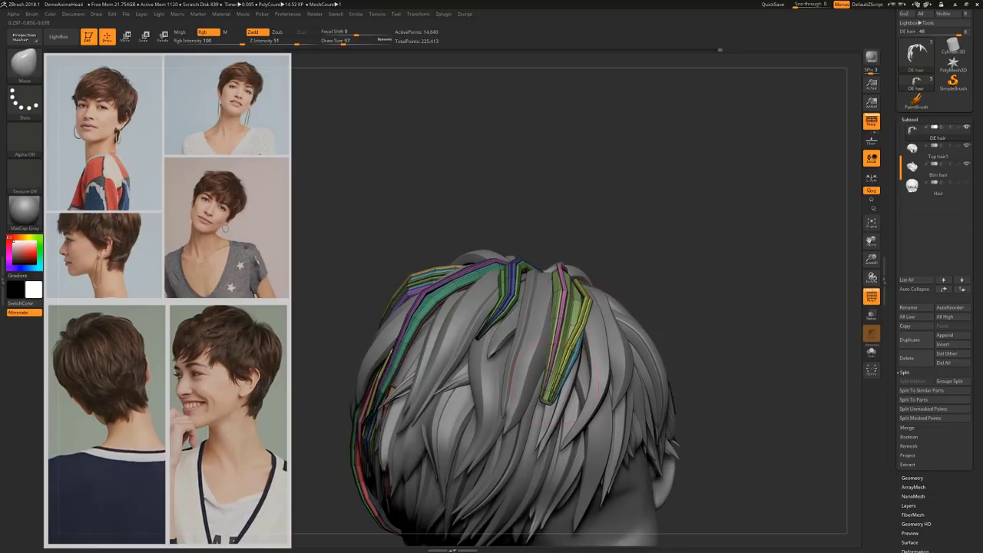
pyautogui.moveTo(552, 389); pyautogui.dragTo(570, 388)
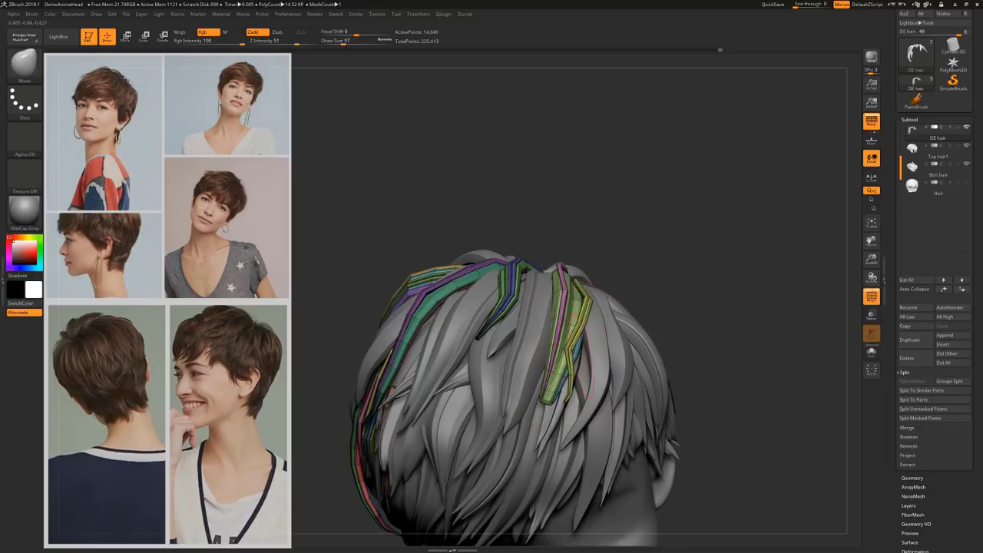
pyautogui.moveTo(555, 343); pyautogui.dragTo(569, 337)
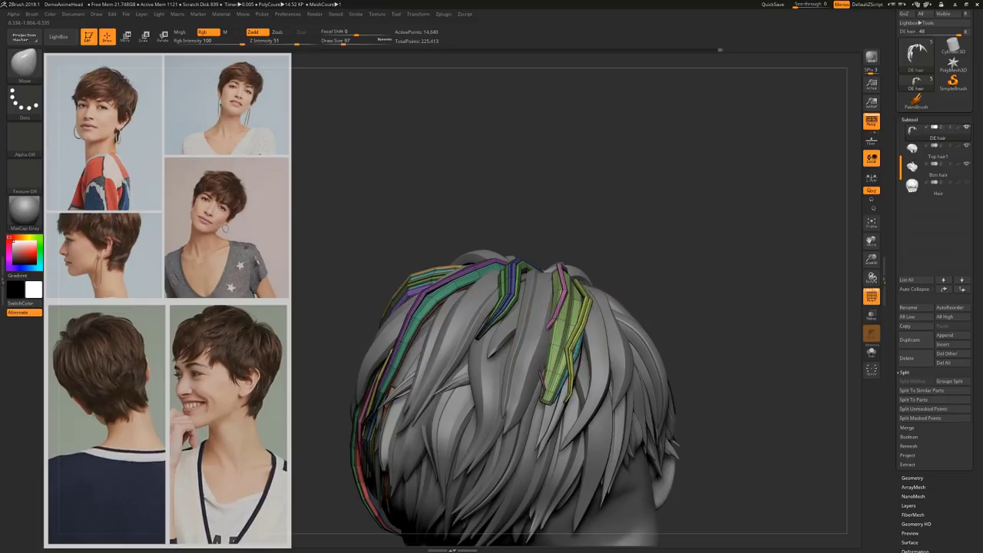
pyautogui.hotkey('ctrl', 'z')
# Pull the purple outer strand away from the green clump, enlarging the Move brush to draw size 116
pyautogui.moveTo(714, 275); pyautogui.dragTo(660, 276)
pyautogui.press(']')
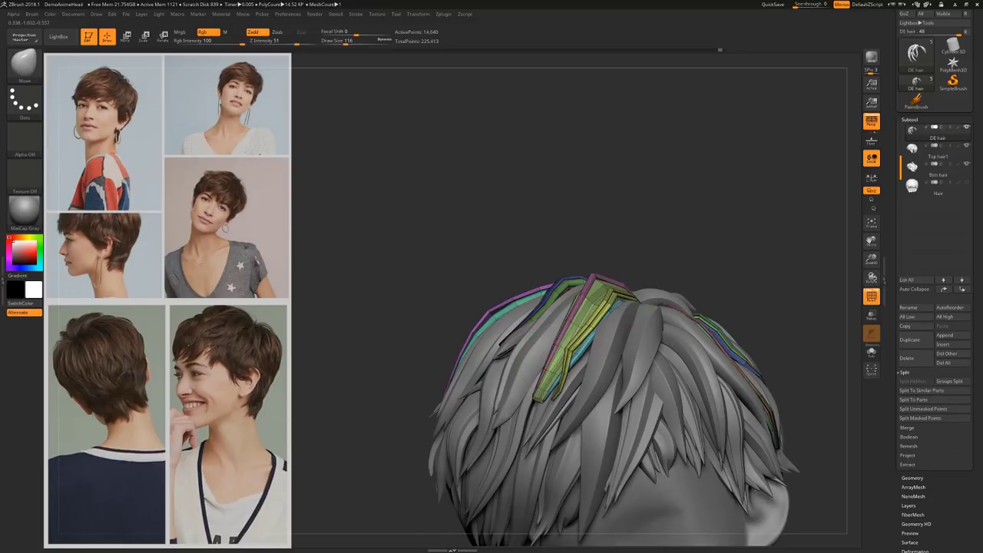
pyautogui.moveTo(543, 340); pyautogui.dragTo(524, 343)
pyautogui.moveTo(698, 224); pyautogui.dragTo(576, 307)
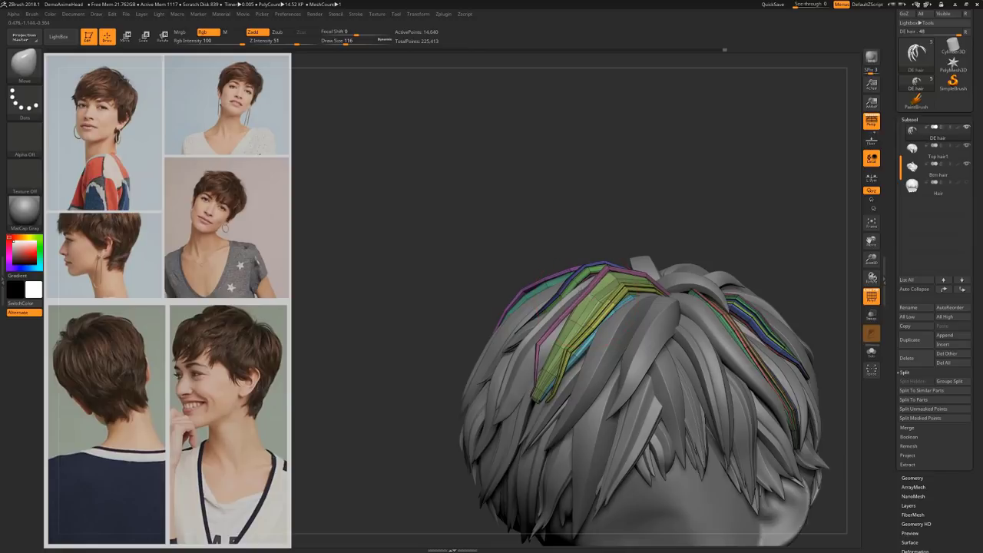
pyautogui.moveTo(724, 214); pyautogui.dragTo(530, 390)
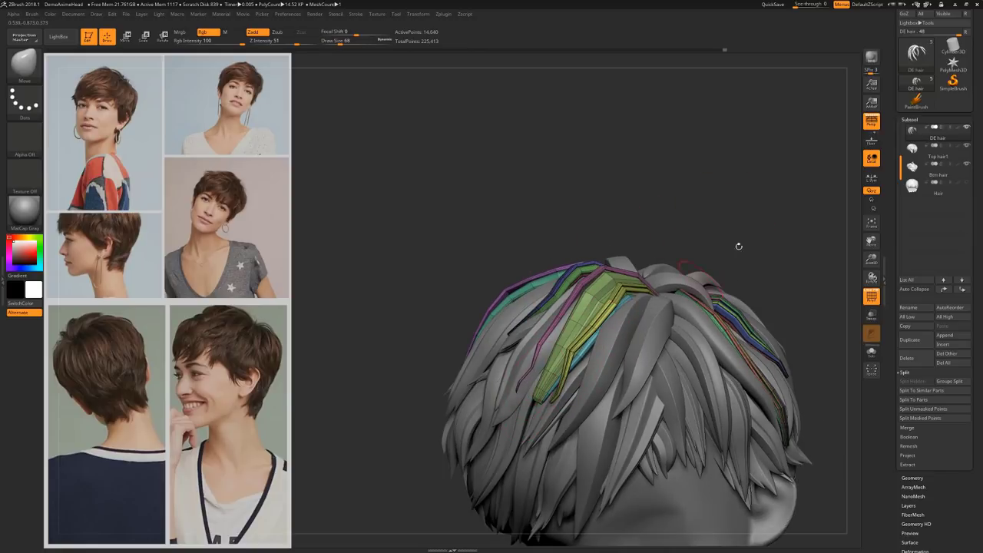
pyautogui.moveTo(739, 246); pyautogui.dragTo(605, 363)
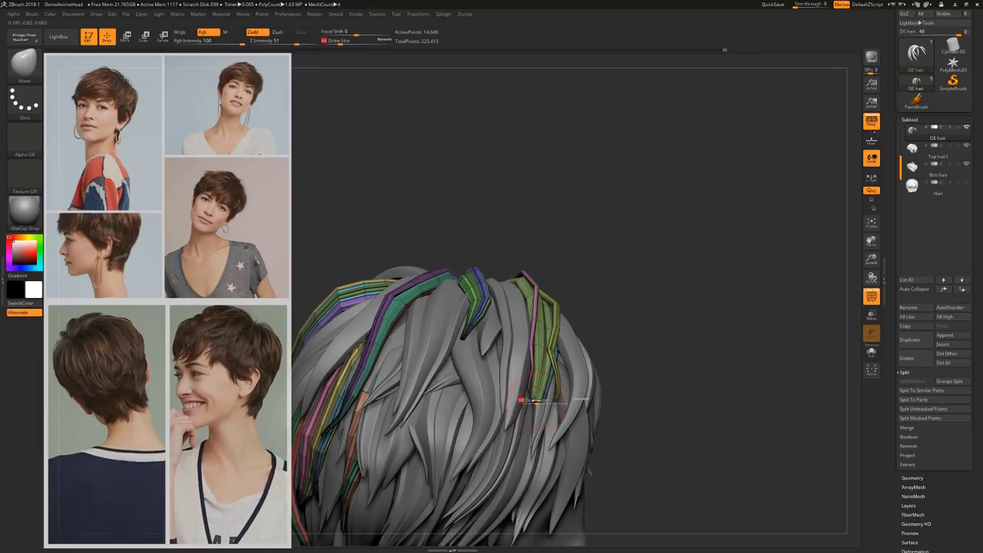
# Narrow the tips of the green clump's strands with the Pinch brush at draw size 77
pyautogui.moveTo(718, 306); pyautogui.dragTo(638, 323)
pyautogui.press('b')
pyautogui.click(705, 252)
pyautogui.press('s')
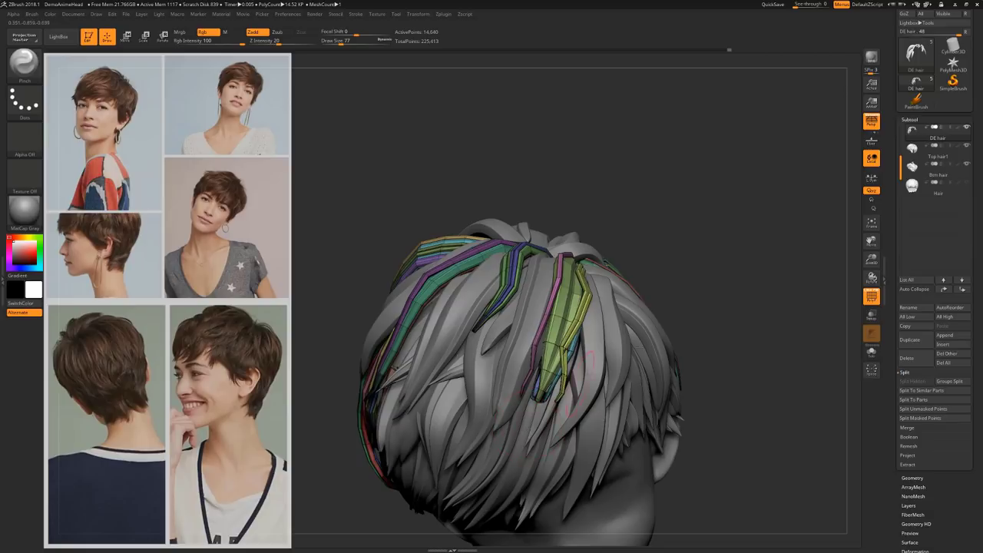
pyautogui.moveTo(715, 281)
pyautogui.mouseDown()
pyautogui.moveTo(733, 257)
pyautogui.moveTo(701, 264)
pyautogui.mouseUp()
# Switch back to the Move brush and extend the blue strand's tip below the green clump at draw size 77
pyautogui.press('b')
pyautogui.press('m')
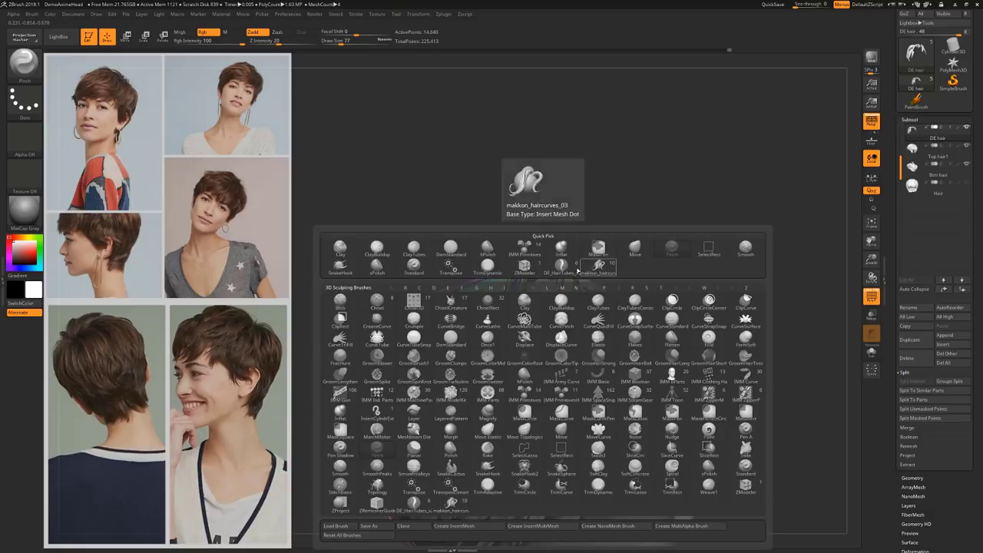
pyautogui.press('v')
pyautogui.moveTo(682, 249); pyautogui.dragTo(630, 253)
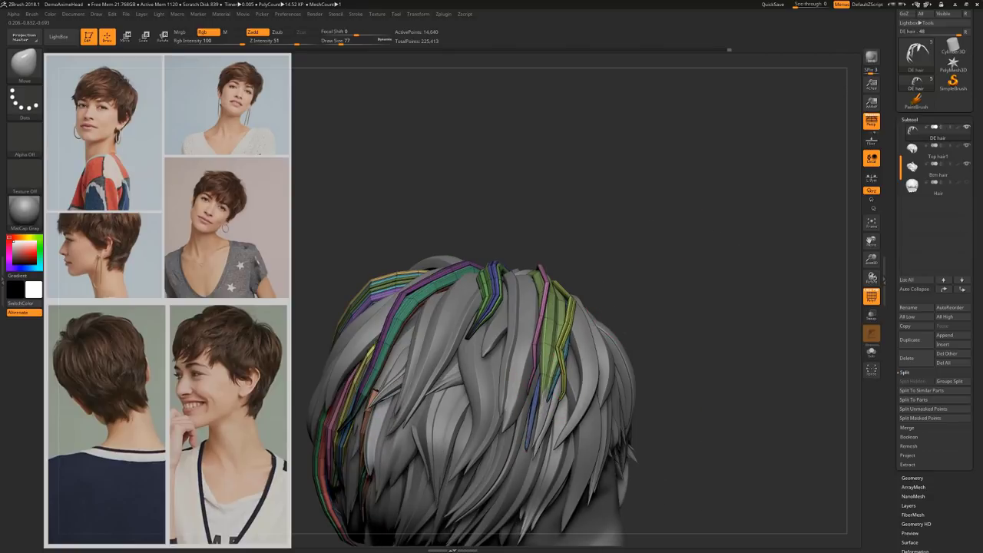
pyautogui.moveTo(686, 297); pyautogui.dragTo(569, 396)
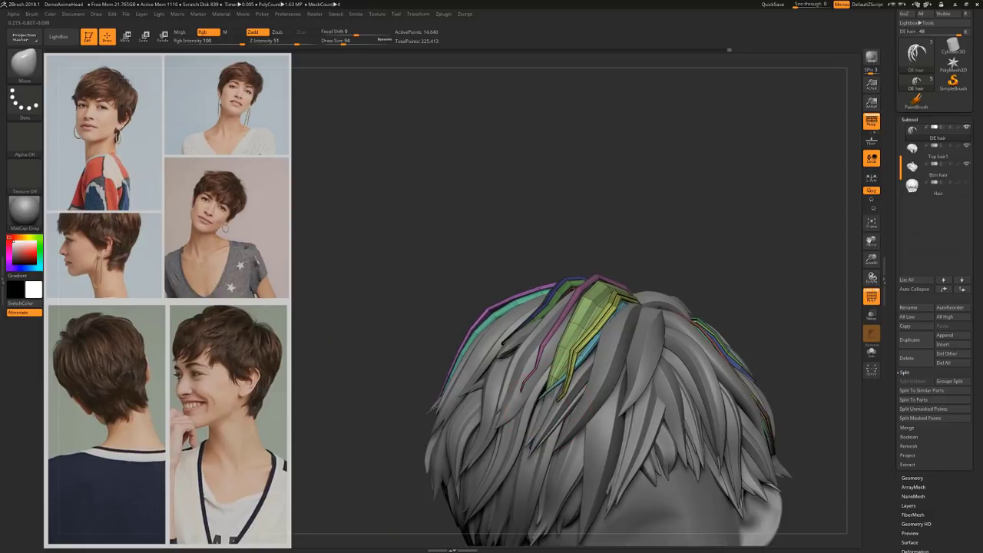
# Nudge the roots and lengths of the DE hair clumps around the crown with the Move brush at draw size 94
pyautogui.moveTo(734, 282)
pyautogui.mouseDown()
pyautogui.moveTo(653, 265)
pyautogui.moveTo(738, 307)
pyautogui.mouseUp()
pyautogui.moveTo(541, 273); pyautogui.dragTo(547, 268)
pyautogui.moveTo(699, 269)
pyautogui.mouseDown()
pyautogui.moveTo(737, 257)
pyautogui.moveTo(715, 265)
pyautogui.mouseUp()
pyautogui.moveTo(559, 290); pyautogui.dragTo(566, 285)
pyautogui.moveTo(461, 315)
pyautogui.mouseDown()
pyautogui.moveTo(663, 281)
pyautogui.moveTo(492, 322)
pyautogui.mouseUp()
pyautogui.moveTo(579, 261)
pyautogui.mouseDown()
pyautogui.moveTo(695, 278)
pyautogui.moveTo(691, 322)
pyautogui.mouseUp()
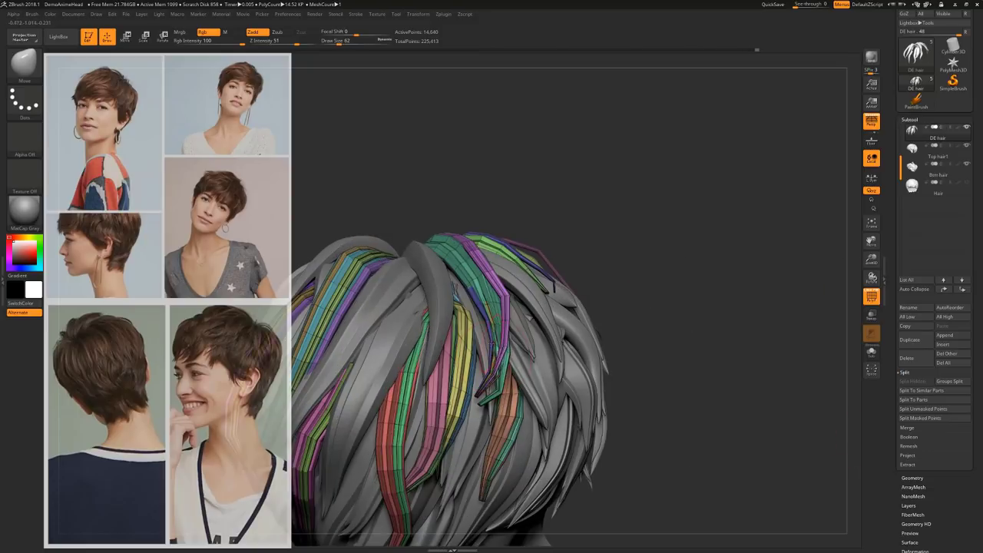
# Reshape the teal and purple strands near the crown at draw size 90, and turn off the polygroup wireframe
pyautogui.moveTo(715, 292)
pyautogui.mouseDown()
pyautogui.moveTo(660, 254)
pyautogui.moveTo(756, 254)
pyautogui.mouseUp()
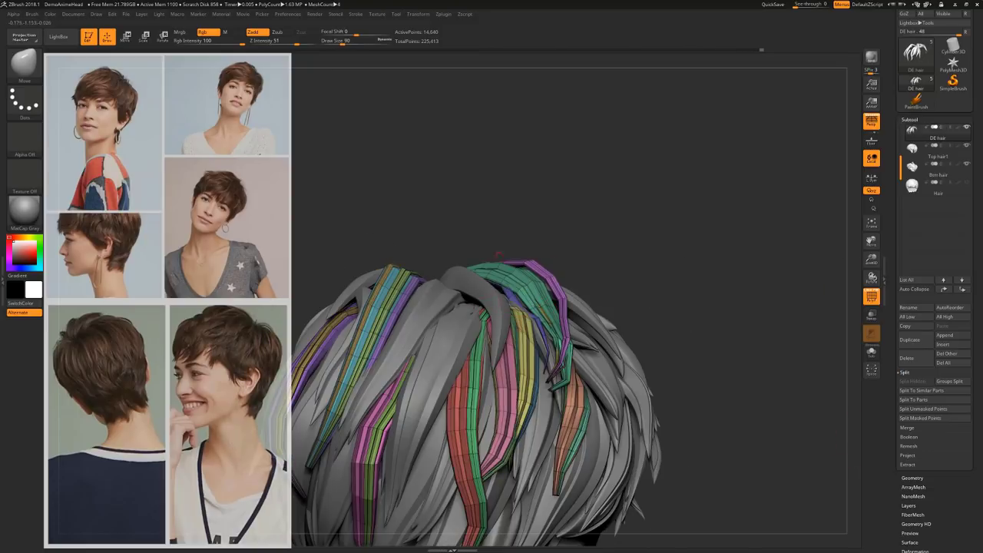
pyautogui.moveTo(492, 291); pyautogui.dragTo(499, 284)
pyautogui.moveTo(714, 261)
pyautogui.mouseDown()
pyautogui.moveTo(643, 244)
pyautogui.moveTo(569, 337)
pyautogui.moveTo(572, 257)
pyautogui.mouseUp()
pyautogui.moveTo(584, 369); pyautogui.dragTo(588, 269)
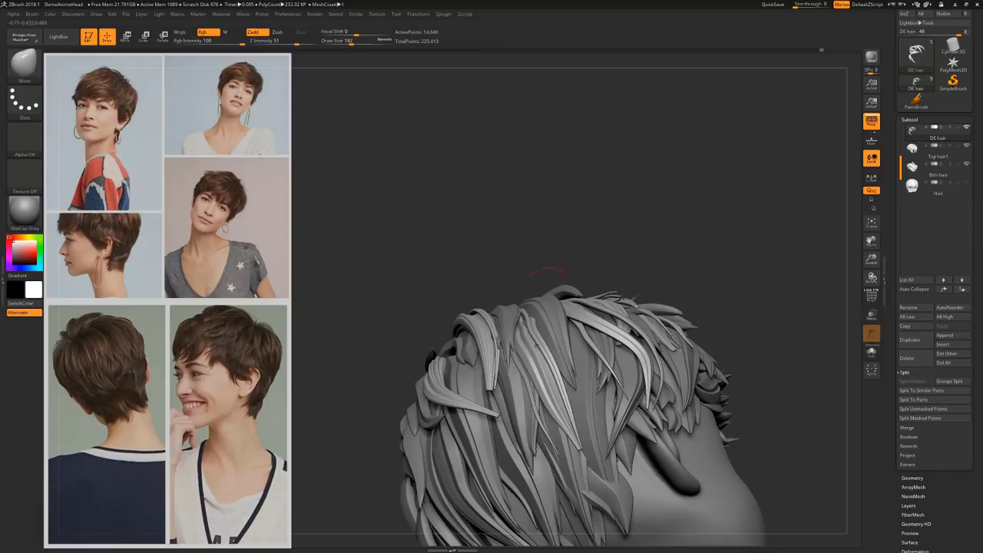
pyautogui.moveTo(566, 381); pyautogui.dragTo(569, 408, button='right')
# Reposition the larger DE hair strands across the side and crown with the Move brush, starting at draw size 182
pyautogui.moveTo(507, 288)
pyautogui.mouseDown()
pyautogui.moveTo(577, 175)
pyautogui.moveTo(624, 229)
pyautogui.mouseUp()
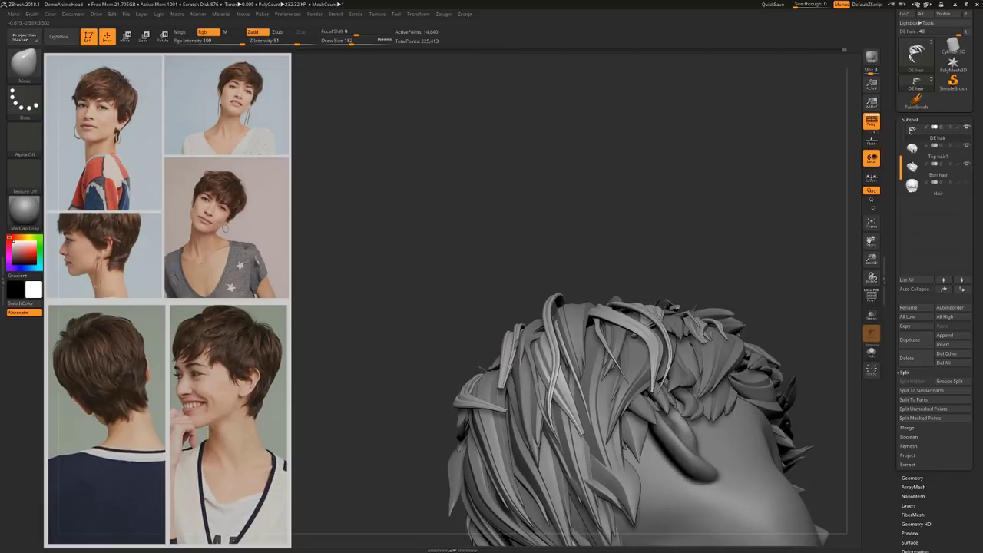
pyautogui.moveTo(547, 269); pyautogui.dragTo(474, 285)
pyautogui.moveTo(538, 269)
pyautogui.mouseDown()
pyautogui.moveTo(572, 230)
pyautogui.moveTo(580, 265)
pyautogui.moveTo(629, 269)
pyautogui.mouseUp()
pyautogui.moveTo(553, 338)
pyautogui.mouseDown()
pyautogui.moveTo(530, 307)
pyautogui.moveTo(591, 269)
pyautogui.moveTo(500, 263)
pyautogui.mouseUp()
pyautogui.moveTo(599, 254); pyautogui.dragTo(630, 284)
pyautogui.moveTo(491, 292)
pyautogui.mouseDown()
pyautogui.moveTo(477, 321)
pyautogui.moveTo(638, 244)
pyautogui.moveTo(697, 230)
pyautogui.moveTo(614, 276)
pyautogui.mouseUp()
pyautogui.moveTo(538, 399); pyautogui.dragTo(511, 430)
pyautogui.moveTo(637, 315); pyautogui.dragTo(530, 315)
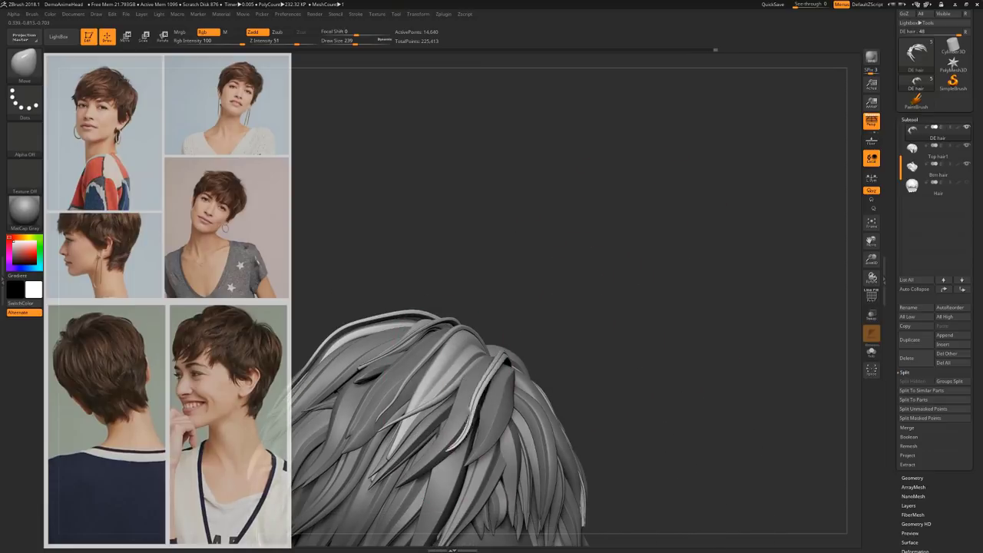
# Loosen the DE hair clump above the ear and the strands over the forehead, enlarging the draw size to 239
pyautogui.moveTo(400, 380)
pyautogui.mouseDown()
pyautogui.moveTo(537, 322)
pyautogui.moveTo(605, 261)
pyautogui.moveTo(674, 287)
pyautogui.moveTo(655, 200)
pyautogui.moveTo(698, 259)
pyautogui.moveTo(645, 255)
pyautogui.mouseUp()
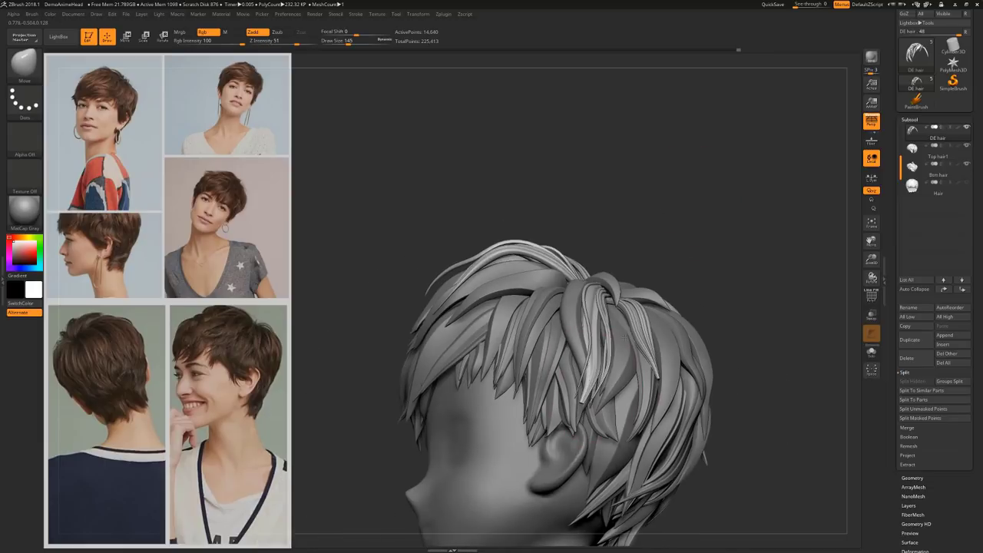
pyautogui.keyDown('alt'); pyautogui.moveTo(692, 230); pyautogui.dragTo(675, 276); pyautogui.keyUp('alt')
pyautogui.moveTo(757, 230)
pyautogui.mouseDown()
pyautogui.moveTo(744, 211)
pyautogui.moveTo(737, 268)
pyautogui.moveTo(737, 228)
pyautogui.moveTo(683, 261)
pyautogui.mouseUp()
pyautogui.moveTo(748, 314); pyautogui.dragTo(630, 300)
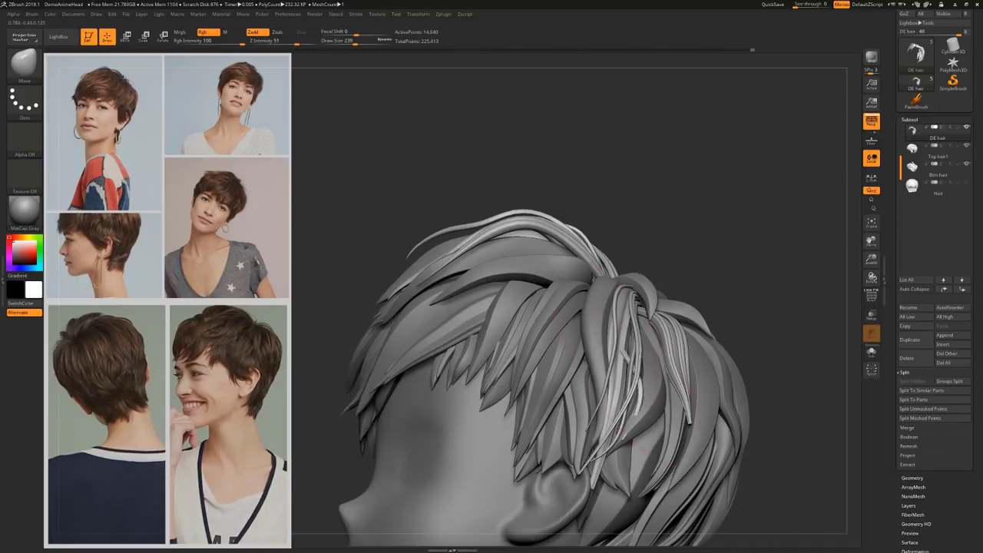
# Arrange the DE hair strands falling from the crown behind the ear with the Move brush at draw size 239
pyautogui.moveTo(714, 289)
pyautogui.mouseDown()
pyautogui.moveTo(742, 254)
pyautogui.moveTo(755, 300)
pyautogui.moveTo(716, 276)
pyautogui.moveTo(676, 296)
pyautogui.moveTo(722, 288)
pyautogui.mouseUp()
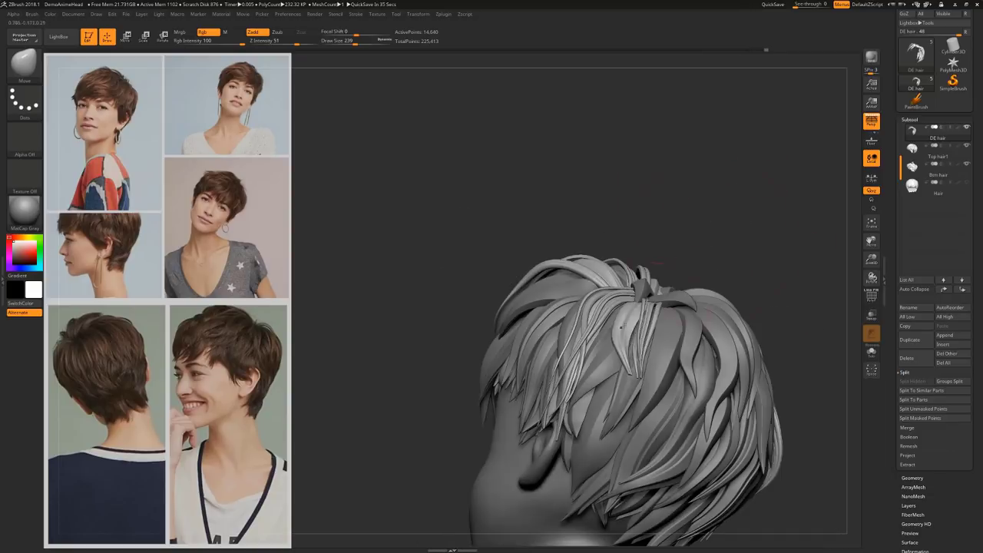
pyautogui.moveTo(620, 325)
pyautogui.mouseDown()
pyautogui.moveTo(660, 311)
pyautogui.moveTo(701, 321)
pyautogui.mouseUp()
pyautogui.moveTo(695, 407); pyautogui.dragTo(693, 317)
pyautogui.moveTo(722, 453); pyautogui.dragTo(780, 476)
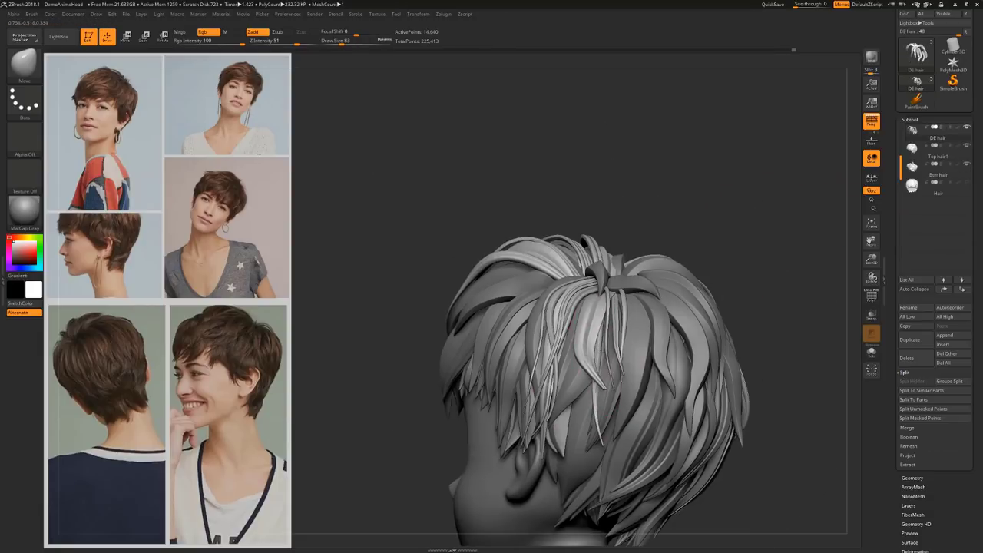
# Bend the individual DE hair strand tips behind the ear, varying the Move brush draw size between 51 and 112
pyautogui.moveTo(599, 344); pyautogui.dragTo(612, 350, button='right')
pyautogui.press('[')
pyautogui.press('[')
pyautogui.press('[')
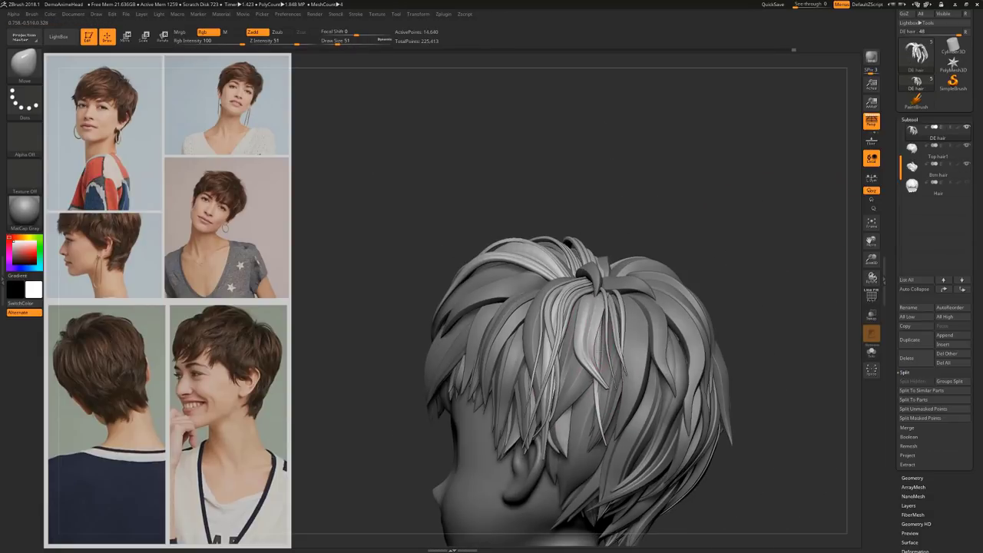
pyautogui.press('b')
pyautogui.press('m')
pyautogui.press('v')
pyautogui.moveTo(577, 436)
pyautogui.mouseDown(button='right')
pyautogui.moveTo(653, 430)
pyautogui.moveTo(599, 423)
pyautogui.mouseUp(button='right')
pyautogui.moveTo(626, 423); pyautogui.dragTo(613, 430)
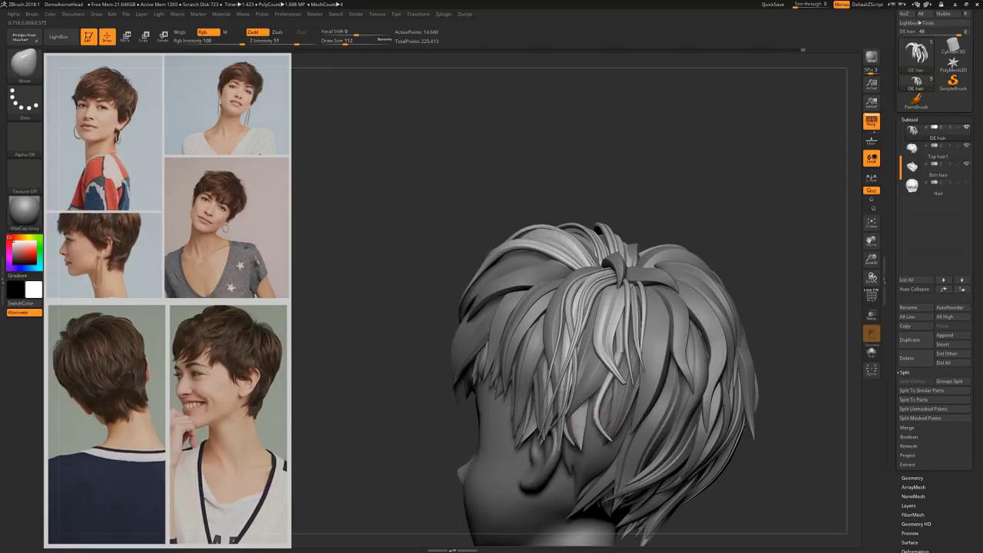
# Thicken the thin DE hair strands above the ear with the Inflat brush at draw size 149
pyautogui.moveTo(613, 402)
pyautogui.mouseDown(button='right')
pyautogui.moveTo(606, 376)
pyautogui.moveTo(669, 275)
pyautogui.moveTo(630, 288)
pyautogui.moveTo(691, 299)
pyautogui.mouseUp(button='right')
pyautogui.press(']')
pyautogui.press(']')
pyautogui.press(']')
pyautogui.press(']')
pyautogui.moveTo(578, 303)
pyautogui.mouseDown(button='right')
pyautogui.moveTo(703, 319)
pyautogui.moveTo(579, 327)
pyautogui.mouseUp(button='right')
pyautogui.keyDown('alt'); pyautogui.click(630, 323); pyautogui.keyUp('alt')
pyautogui.keyDown('alt'); pyautogui.click(593, 338); pyautogui.keyUp('alt')
pyautogui.press('[')
pyautogui.press('b')
pyautogui.press('i')
pyautogui.press('n')
pyautogui.moveTo(734, 232); pyautogui.dragTo(803, 239)
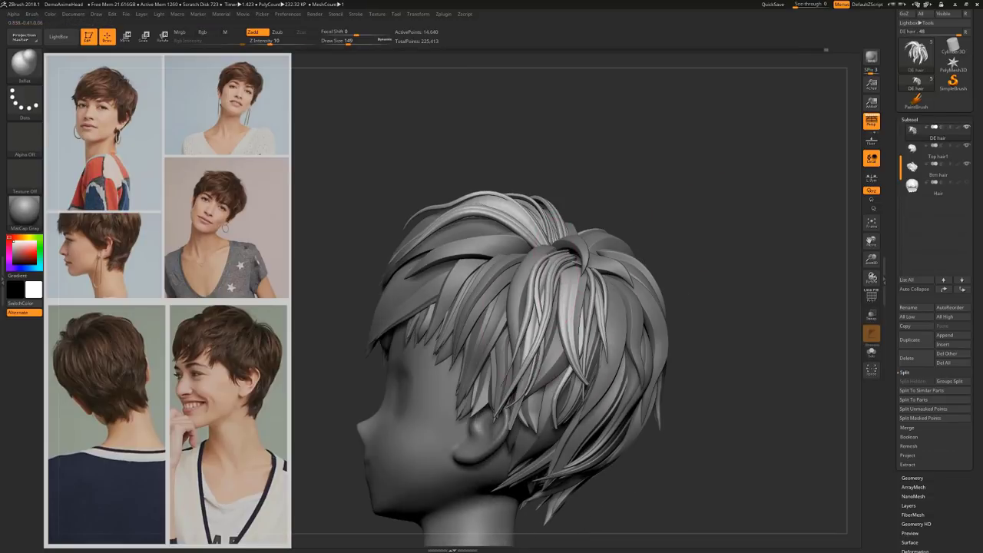
pyautogui.moveTo(559, 219); pyautogui.dragTo(638, 230)
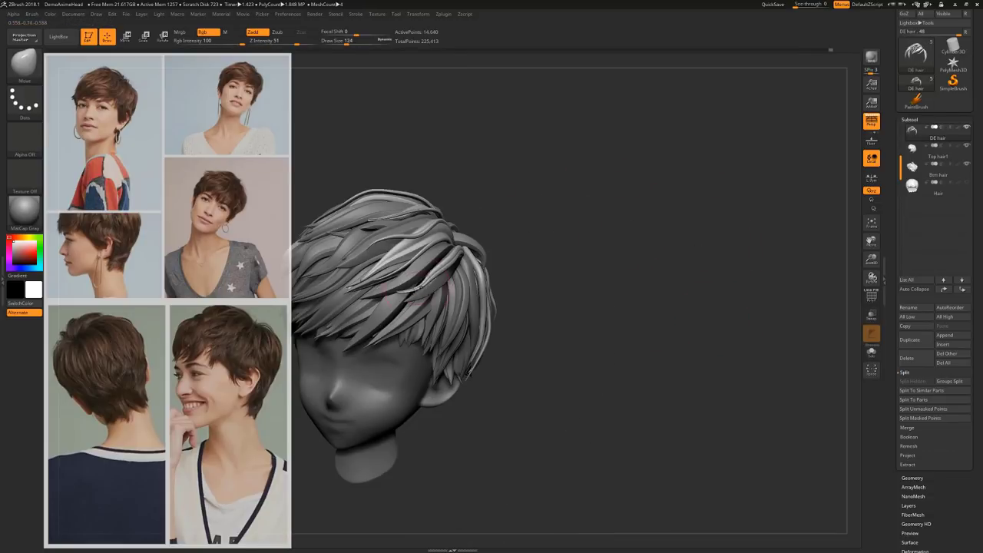
# Readjust the DE hair strands around the ear, back and crown with the Move brush, varying the draw size between 116 and 197
pyautogui.moveTo(584, 196)
pyautogui.mouseDown()
pyautogui.moveTo(514, 192)
pyautogui.moveTo(591, 204)
pyautogui.moveTo(665, 239)
pyautogui.moveTo(641, 265)
pyautogui.mouseUp()
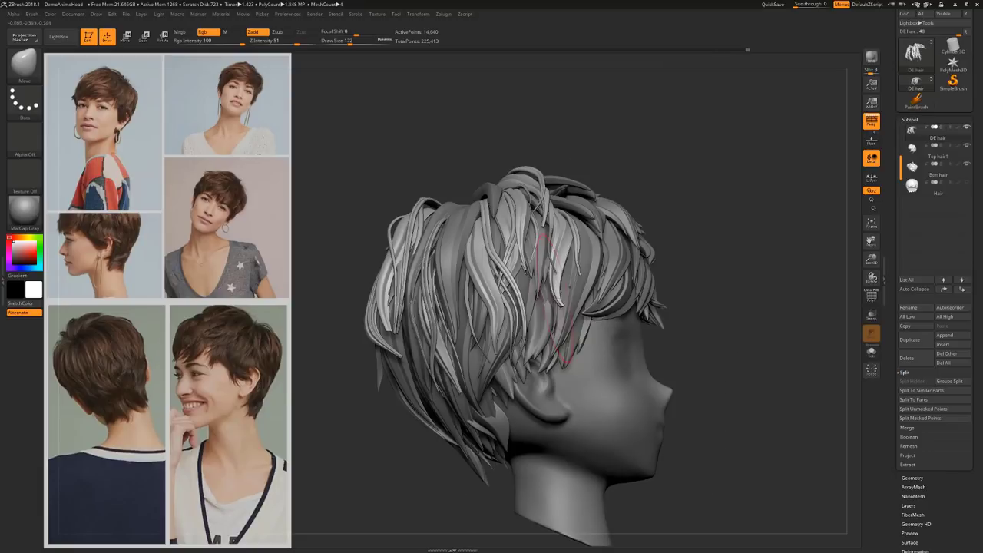
pyautogui.press('b')
pyautogui.click(720, 287)
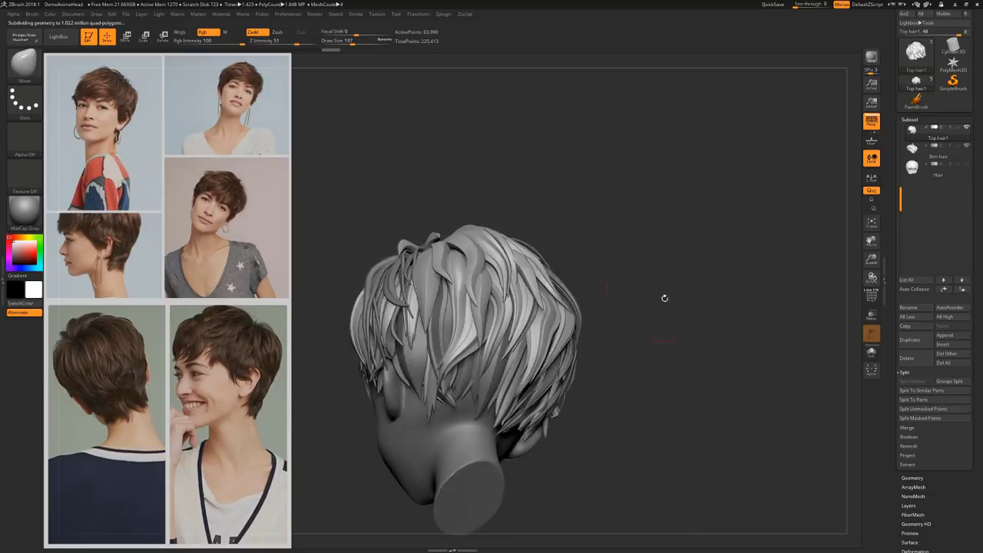
pyautogui.moveTo(664, 298); pyautogui.dragTo(594, 193)
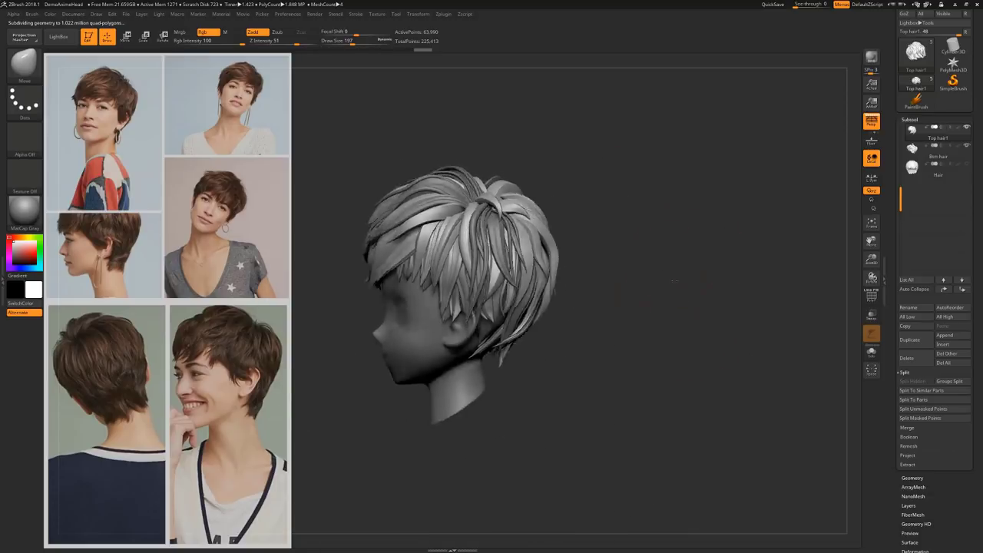
pyautogui.moveTo(674, 281); pyautogui.dragTo(657, 246)
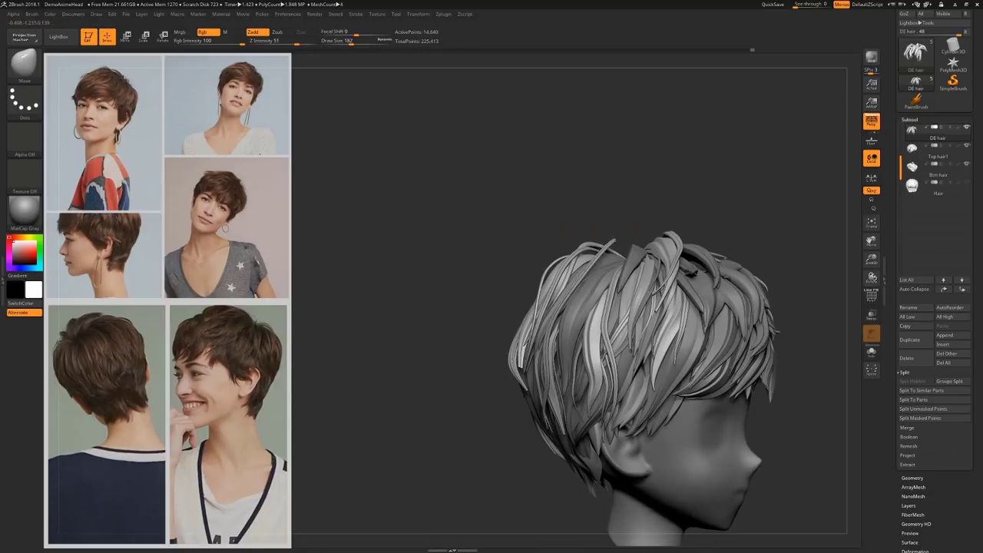
pyautogui.moveTo(655, 232)
pyautogui.mouseDown()
pyautogui.moveTo(649, 224)
pyautogui.moveTo(553, 238)
pyautogui.mouseUp()
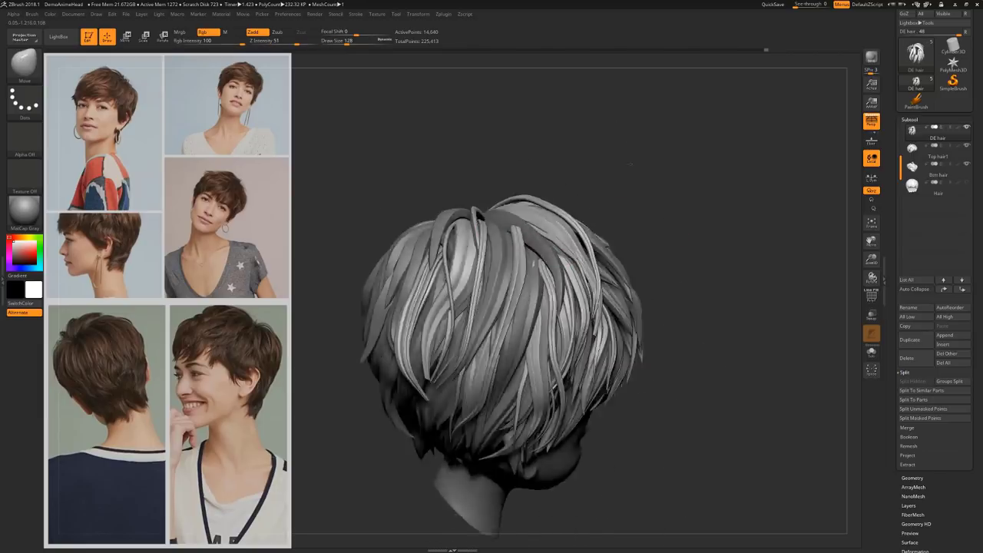
pyautogui.keyDown('alt'); pyautogui.moveTo(611, 201); pyautogui.dragTo(519, 215); pyautogui.keyUp('alt')
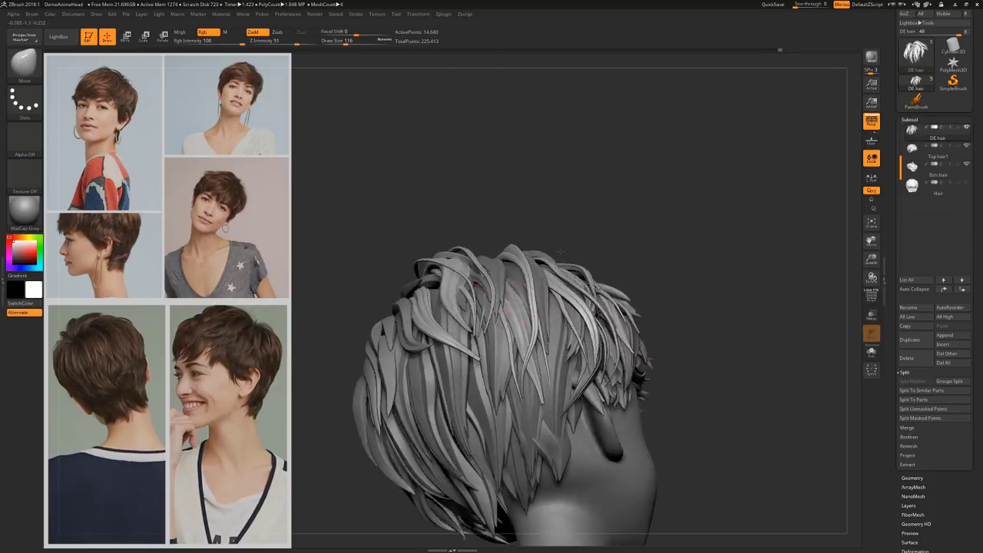
pyautogui.keyDown('alt'); pyautogui.click(489, 239); pyautogui.keyUp('alt')
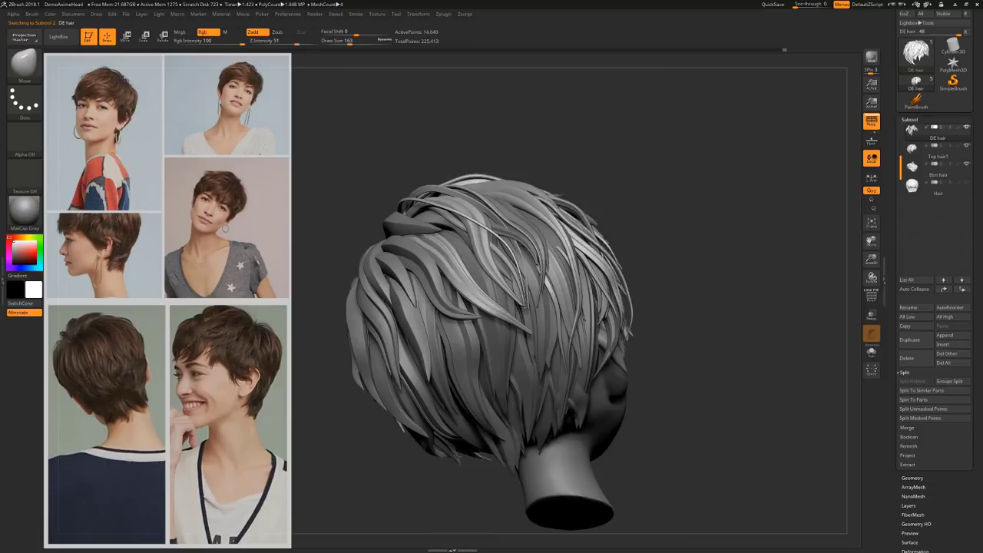
# Lay further DE hair strands over the back of the head below the crown
pyautogui.moveTo(671, 185)
pyautogui.mouseDown()
pyautogui.moveTo(555, 236)
pyautogui.moveTo(664, 209)
pyautogui.moveTo(599, 227)
pyautogui.moveTo(626, 242)
pyautogui.moveTo(649, 235)
pyautogui.mouseUp()
pyautogui.press('b')
pyautogui.click(639, 248)
pyautogui.moveTo(498, 270); pyautogui.dragTo(463, 352)
pyautogui.moveTo(566, 301); pyautogui.dragTo(507, 284)
# Add a Simple A hair tube strand at the crown with draw size 25 and position it with the Move brush
pyautogui.press('b')
pyautogui.press('b')
pyautogui.click(229, 61)
pyautogui.moveTo(612, 123); pyautogui.dragTo(614, 171)
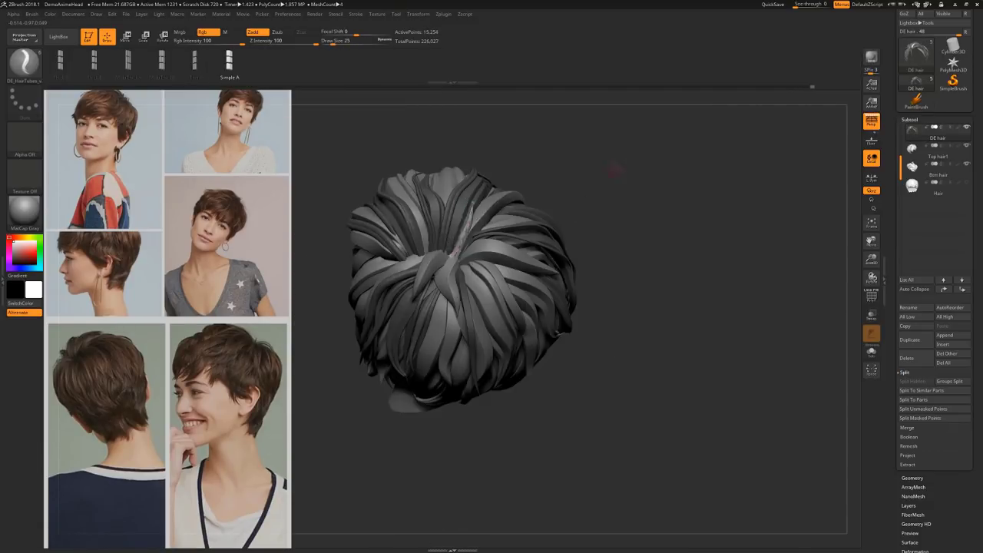
pyautogui.press('b')
pyautogui.press('m')
pyautogui.press('v')
pyautogui.moveTo(599, 430); pyautogui.dragTo(643, 379)
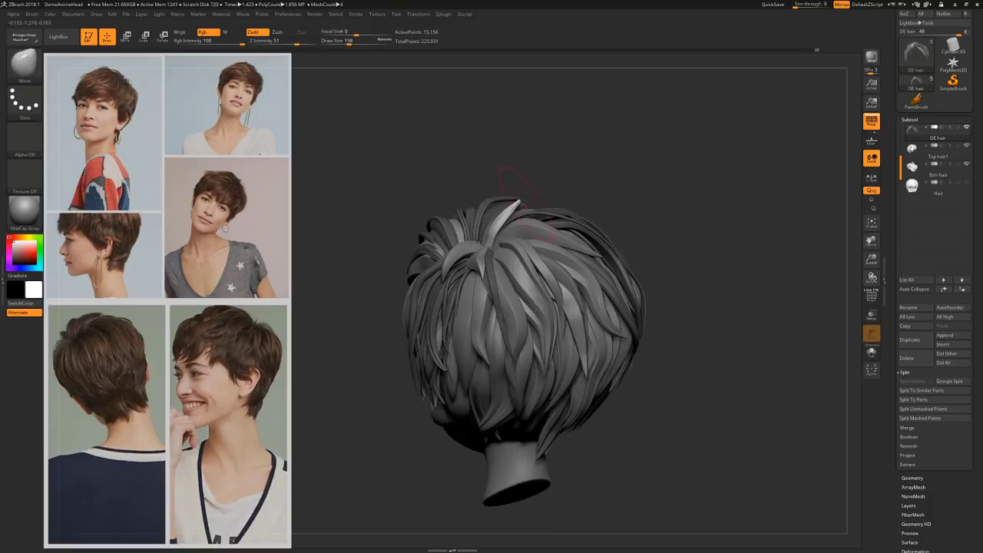
# Draw several Thin A hair tube strands across the back of the crown at draw size 33
pyautogui.press('b')
pyautogui.press('d')
pyautogui.press('h')
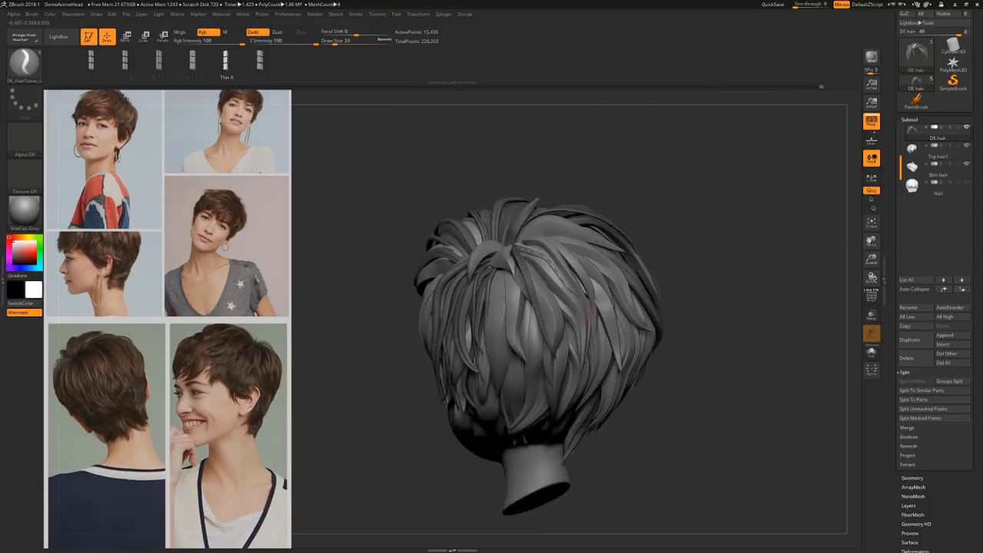
pyautogui.moveTo(576, 204); pyautogui.dragTo(592, 307)
pyautogui.moveTo(478, 202); pyautogui.dragTo(544, 234)
pyautogui.moveTo(684, 338)
pyautogui.mouseDown()
pyautogui.moveTo(676, 238)
pyautogui.moveTo(645, 230)
pyautogui.moveTo(683, 337)
pyautogui.mouseUp()
pyautogui.moveTo(476, 203); pyautogui.dragTo(522, 202)
pyautogui.moveTo(684, 338); pyautogui.dragTo(668, 238)
pyautogui.moveTo(497, 219); pyautogui.dragTo(507, 192)
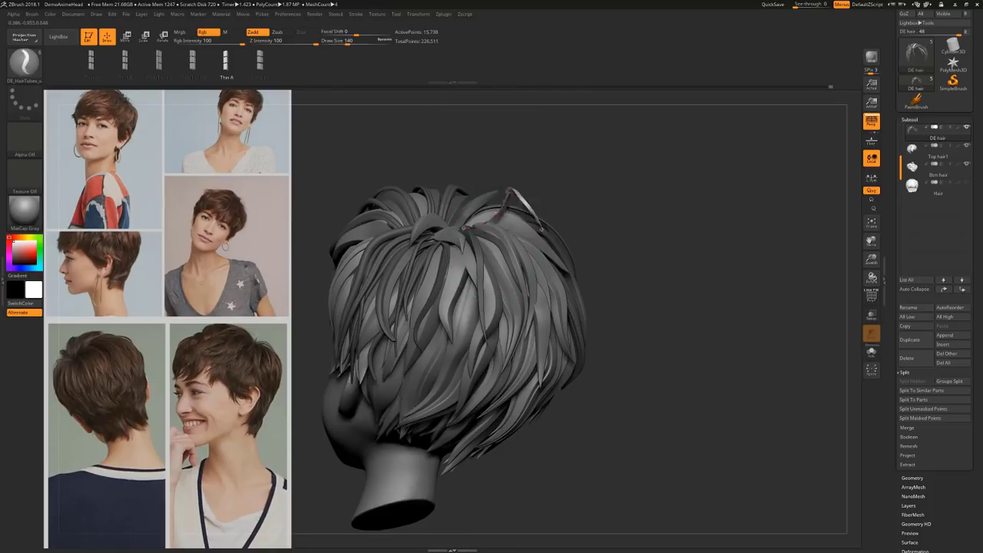
# Settle the new thin strands at the crown into the hair with the Move brush
pyautogui.moveTo(677, 286)
pyautogui.mouseDown()
pyautogui.moveTo(662, 338)
pyautogui.moveTo(637, 269)
pyautogui.moveTo(596, 207)
pyautogui.moveTo(655, 252)
pyautogui.mouseUp()
pyautogui.press('b')
pyautogui.press('m')
pyautogui.press('v')
pyautogui.press('1')
# Draw Simple A hair tube strands across the fringe and temple at draw sizes 35 and 54
pyautogui.moveTo(346, 138); pyautogui.dragTo(412, 174)
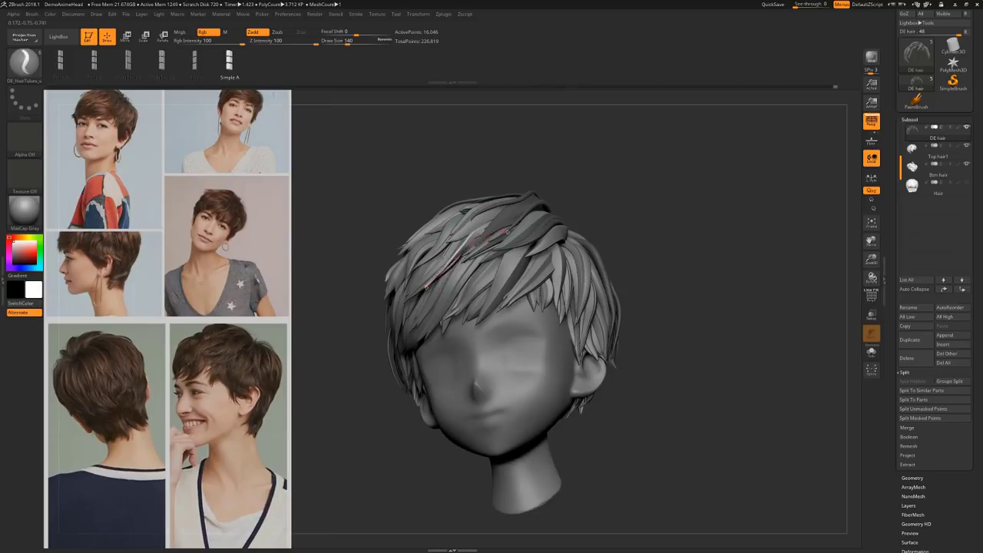
pyautogui.moveTo(334, 308); pyautogui.dragTo(384, 311)
pyautogui.moveTo(515, 238); pyautogui.dragTo(455, 293)
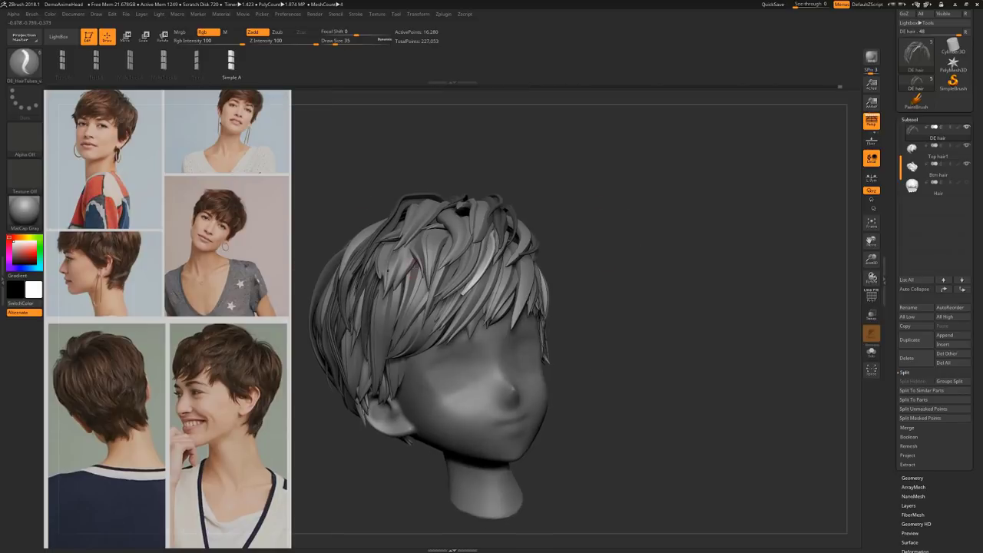
pyautogui.moveTo(607, 231)
pyautogui.mouseDown()
pyautogui.moveTo(591, 307)
pyautogui.moveTo(606, 223)
pyautogui.mouseUp()
pyautogui.press('s')
pyautogui.moveTo(427, 310); pyautogui.dragTo(434, 310)
pyautogui.moveTo(569, 230)
pyautogui.mouseDown()
pyautogui.moveTo(522, 220)
pyautogui.moveTo(568, 231)
pyautogui.mouseUp()
pyautogui.moveTo(430, 284); pyautogui.dragTo(382, 342)
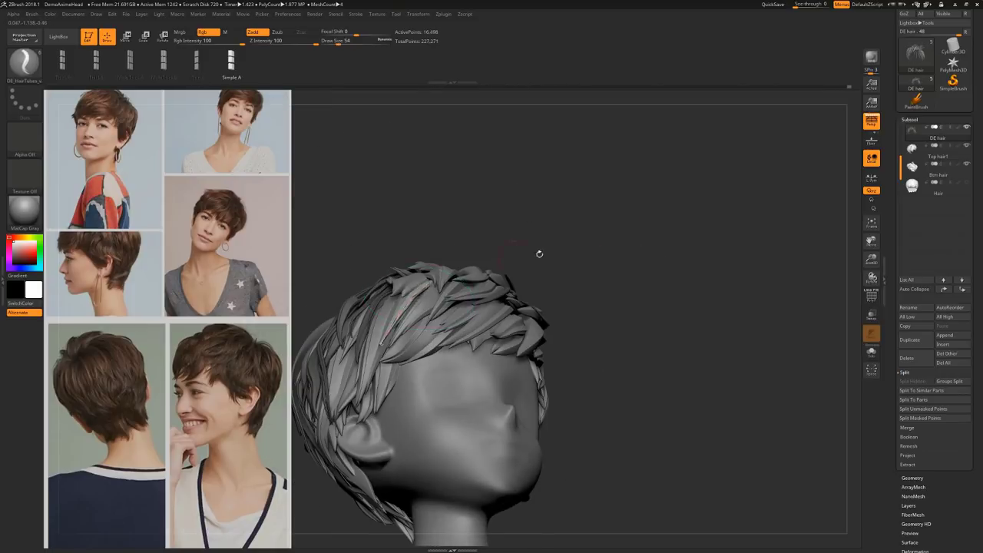
# Nudge the new fringe and temple strands into place with the Move brush at draw sizes 77 and 108
pyautogui.moveTo(539, 253)
pyautogui.mouseDown()
pyautogui.moveTo(476, 269)
pyautogui.moveTo(576, 246)
pyautogui.mouseUp()
pyautogui.press('b')
pyautogui.press('m')
pyautogui.press('v')
pyautogui.press('b')
pyautogui.press('b')
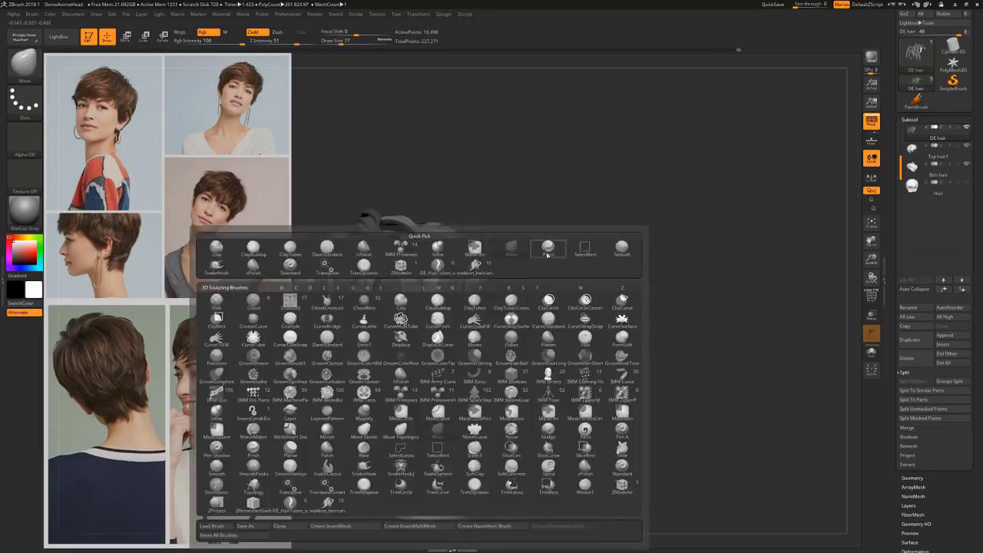
pyautogui.press('m')
pyautogui.press('v')
pyautogui.moveTo(586, 289)
pyautogui.mouseDown()
pyautogui.moveTo(530, 296)
pyautogui.moveTo(603, 292)
pyautogui.mouseUp()
pyautogui.press(']')
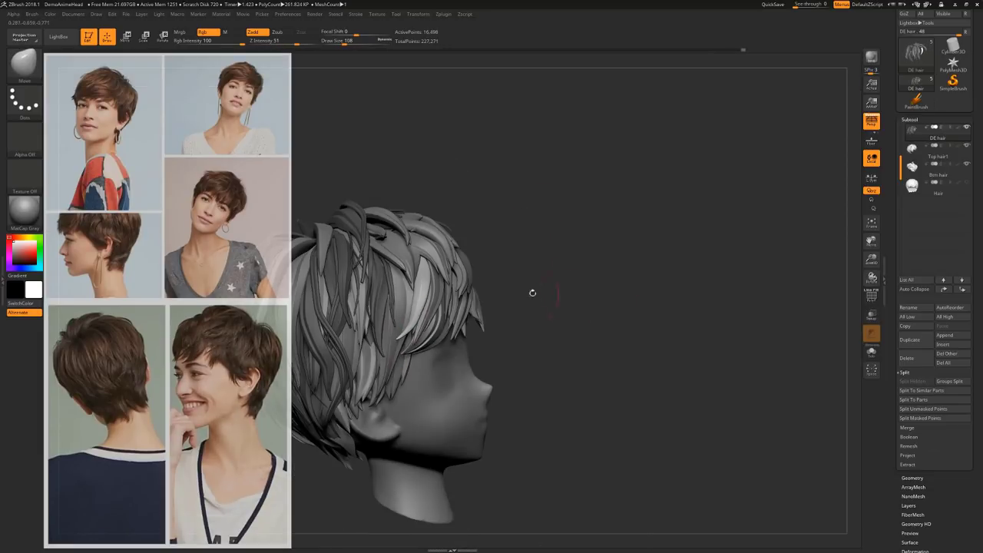
# Rework the DE hair strands above the forehead and temple with a larger brush, up to draw size 149
pyautogui.press(']')
pyautogui.moveTo(533, 292); pyautogui.dragTo(615, 215)
pyautogui.press('s')
pyautogui.moveTo(444, 294); pyautogui.dragTo(432, 294)
pyautogui.press('b')
pyautogui.press('p')
pyautogui.press('i')
pyautogui.moveTo(511, 238)
pyautogui.mouseDown()
pyautogui.moveTo(563, 231)
pyautogui.moveTo(649, 253)
pyautogui.mouseUp()
pyautogui.keyDown('alt'); pyautogui.moveTo(649, 253); pyautogui.dragTo(651, 312); pyautogui.keyUp('alt')
pyautogui.moveTo(651, 201); pyautogui.dragTo(584, 176)
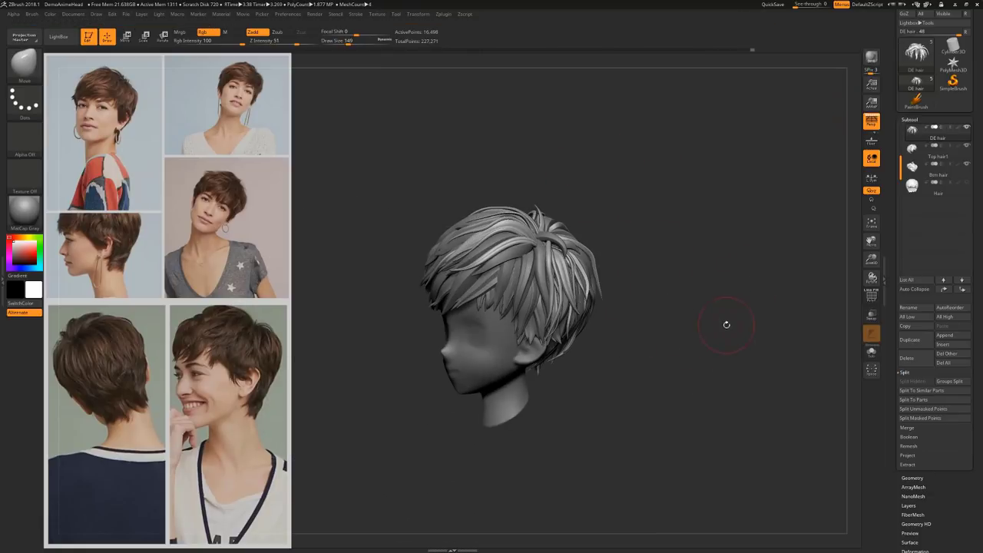
# Reselect the DE hair strands and refine them along the top of the head with the Inflat and Move brushes
pyautogui.click(912, 478)
pyautogui.moveTo(678, 328); pyautogui.dragTo(749, 284)
pyautogui.click(924, 119)
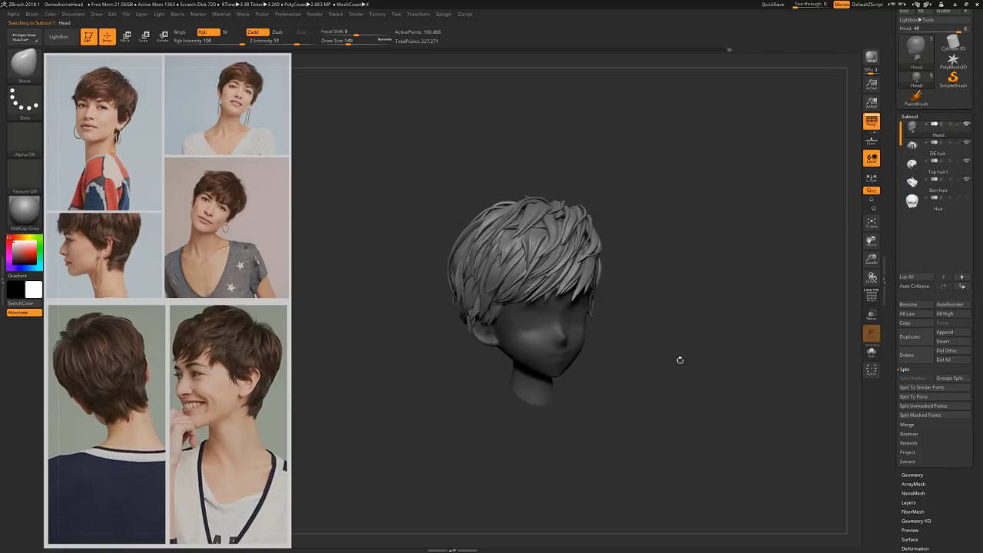
pyautogui.keyDown('alt'); pyautogui.click(511, 257); pyautogui.keyUp('alt')
pyautogui.moveTo(680, 360)
pyautogui.mouseDown()
pyautogui.moveTo(663, 215)
pyautogui.moveTo(571, 251)
pyautogui.moveTo(608, 258)
pyautogui.moveTo(649, 242)
pyautogui.moveTo(607, 246)
pyautogui.moveTo(703, 265)
pyautogui.moveTo(684, 330)
pyautogui.moveTo(653, 265)
pyautogui.moveTo(706, 288)
pyautogui.mouseUp()
pyautogui.press('b')
pyautogui.press('i')
pyautogui.press('n')
pyautogui.press('b')
pyautogui.press('m')
pyautogui.press('v')
pyautogui.moveTo(490, 221); pyautogui.dragTo(507, 239)
pyautogui.moveTo(595, 297); pyautogui.dragTo(703, 314)
# Hide a DE hair strand at the back of the head by its polygroup and enlarge the Move brush for the remaining strands
pyautogui.hotkey('shift', 'f')
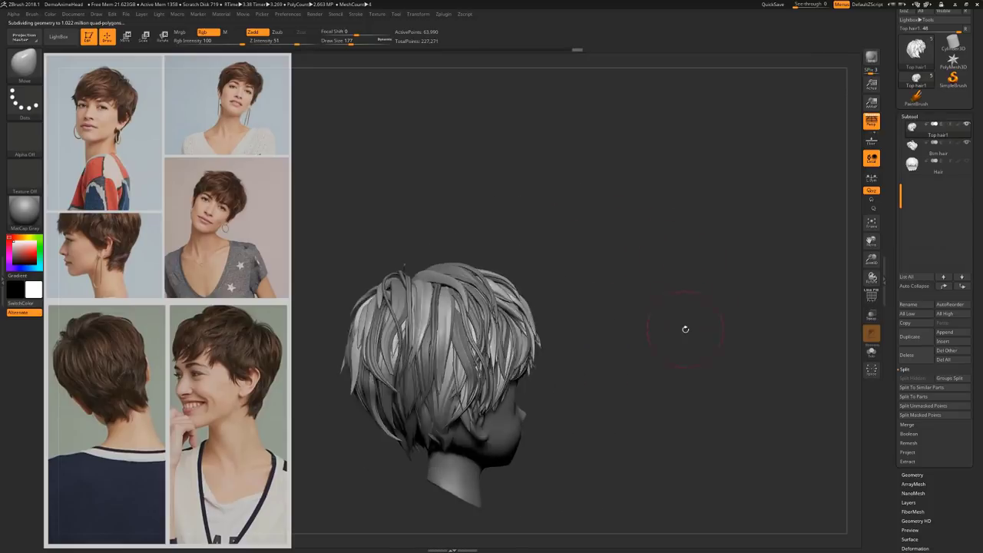
pyautogui.moveTo(585, 271)
pyautogui.mouseDown()
pyautogui.moveTo(628, 288)
pyautogui.moveTo(691, 277)
pyautogui.moveTo(685, 337)
pyautogui.moveTo(741, 323)
pyautogui.moveTo(749, 357)
pyautogui.mouseUp()
pyautogui.keyDown('ctrl'); pyautogui.keyDown('shift'); pyautogui.click(463, 303); pyautogui.keyUp('shift'); pyautogui.keyUp('ctrl')
pyautogui.press(']')
pyautogui.press(']')
pyautogui.press(']')
pyautogui.press(']')
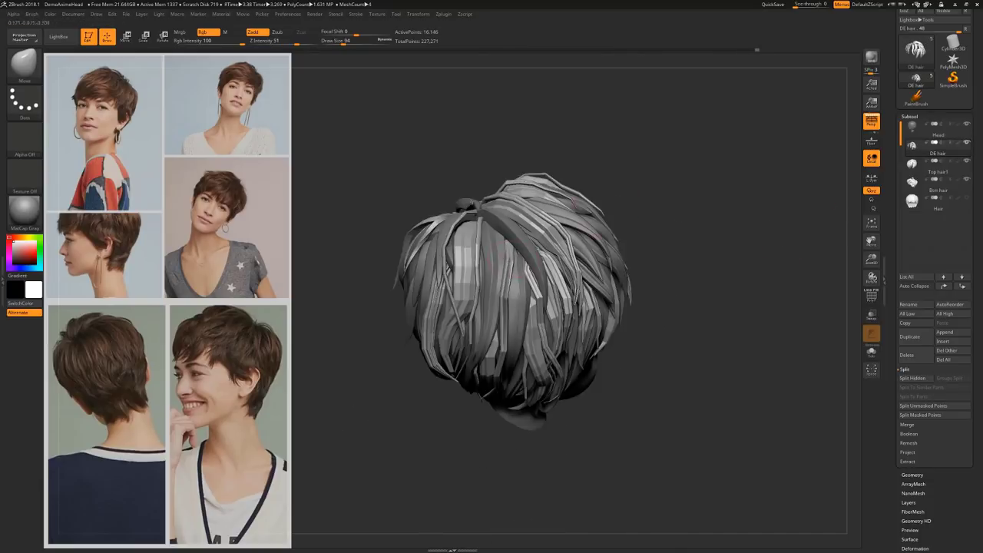
pyautogui.moveTo(691, 307); pyautogui.dragTo(653, 330)
# Draw Thick_single hair strands falling from the crown over the back of the head at draw size 44
pyautogui.press('b')
pyautogui.click(513, 252)
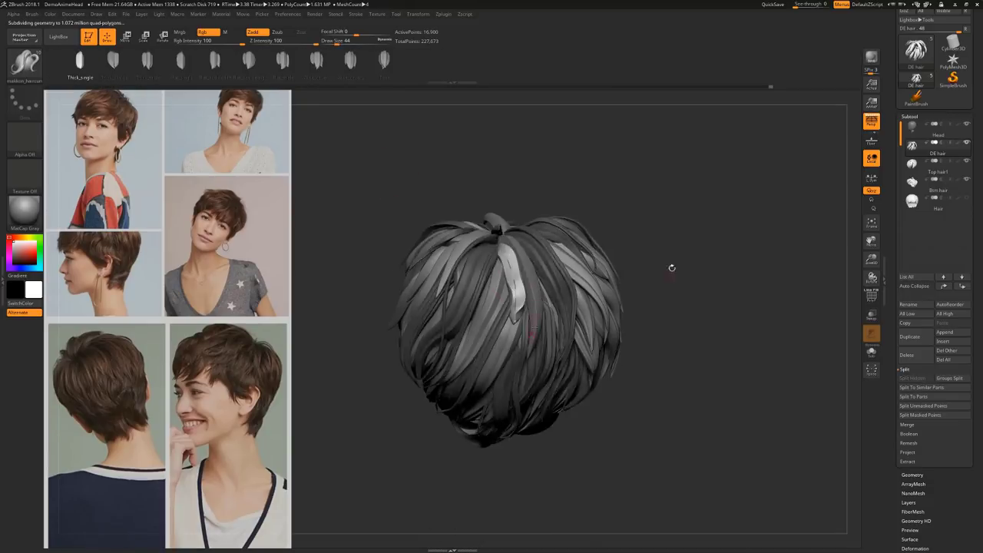
pyautogui.moveTo(671, 265); pyautogui.dragTo(695, 280)
pyautogui.moveTo(530, 207); pyautogui.dragTo(577, 270)
pyautogui.moveTo(661, 253)
pyautogui.mouseDown()
pyautogui.moveTo(726, 261)
pyautogui.moveTo(711, 307)
pyautogui.moveTo(722, 269)
pyautogui.moveTo(668, 265)
pyautogui.mouseUp()
pyautogui.moveTo(548, 235); pyautogui.dragTo(559, 280)
pyautogui.moveTo(596, 235); pyautogui.dragTo(567, 252)
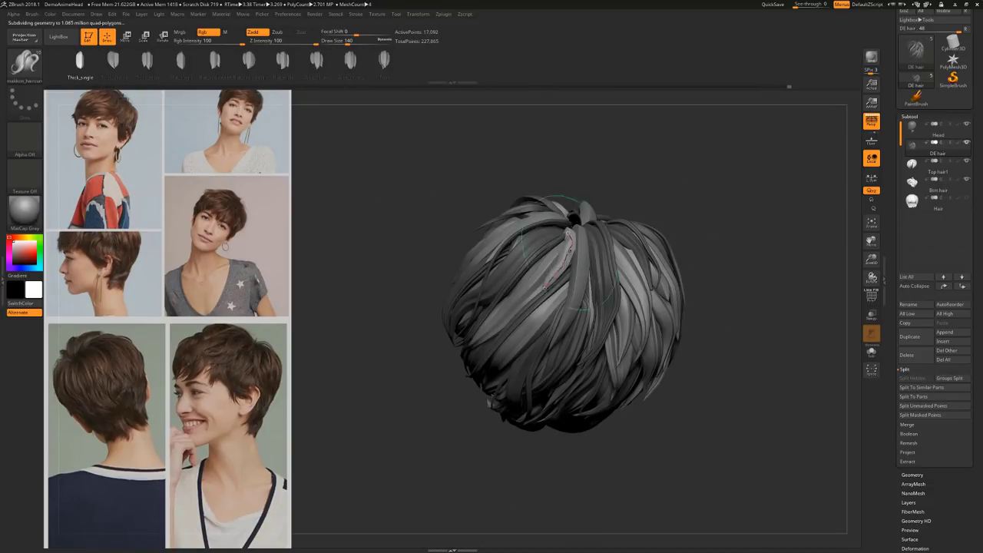
pyautogui.moveTo(542, 286); pyautogui.dragTo(532, 303)
# Blend the thick strands below the crown into the surrounding hair with the Move brush
pyautogui.click(356, 13)
pyautogui.press('b')
pyautogui.press('m')
pyautogui.press('v')
pyautogui.moveTo(666, 202); pyautogui.dragTo(684, 233)
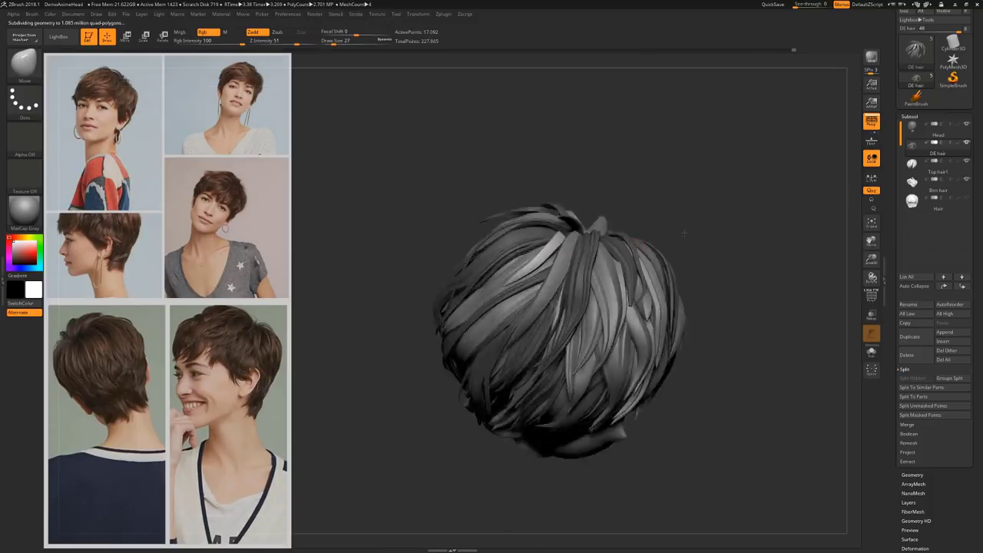
pyautogui.moveTo(616, 201)
pyautogui.mouseDown()
pyautogui.moveTo(593, 212)
pyautogui.moveTo(686, 314)
pyautogui.mouseUp()
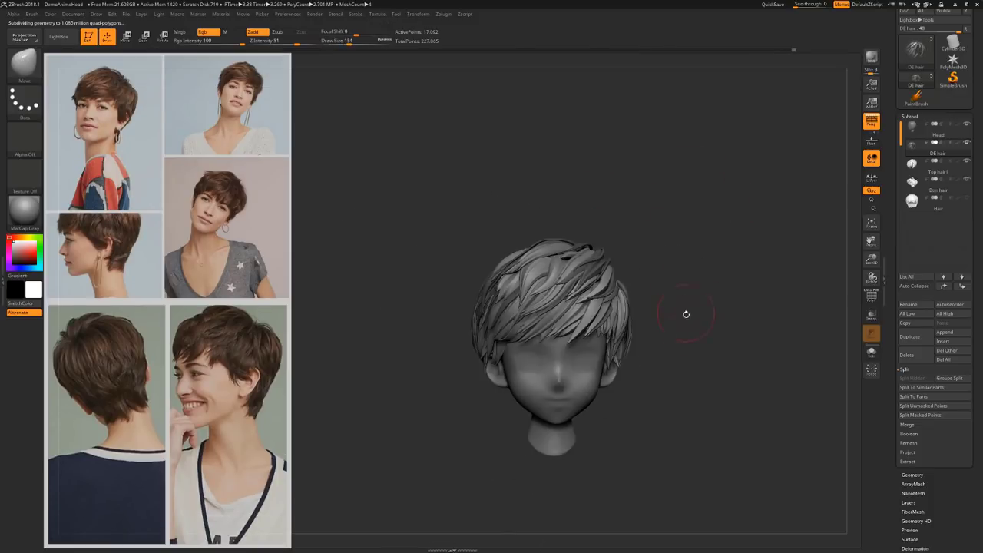
# Set a new draw size and draw two more DE hair strands over the top and side of the head
pyautogui.moveTo(780, 325); pyautogui.dragTo(729, 384)
pyautogui.press('s')
pyautogui.click(537, 316)
pyautogui.press('b')
pyautogui.press('m')
pyautogui.moveTo(548, 324); pyautogui.dragTo(589, 342)
pyautogui.moveTo(715, 337)
pyautogui.mouseDown()
pyautogui.moveTo(695, 289)
pyautogui.moveTo(733, 275)
pyautogui.moveTo(757, 230)
pyautogui.mouseUp()
pyautogui.moveTo(576, 278); pyautogui.dragTo(626, 322)
# Shape the raised strand behind the crown with the Move brush at draw size 193
pyautogui.press('b')
pyautogui.press('m')
pyautogui.press('v')
pyautogui.moveTo(722, 308); pyautogui.dragTo(741, 269)
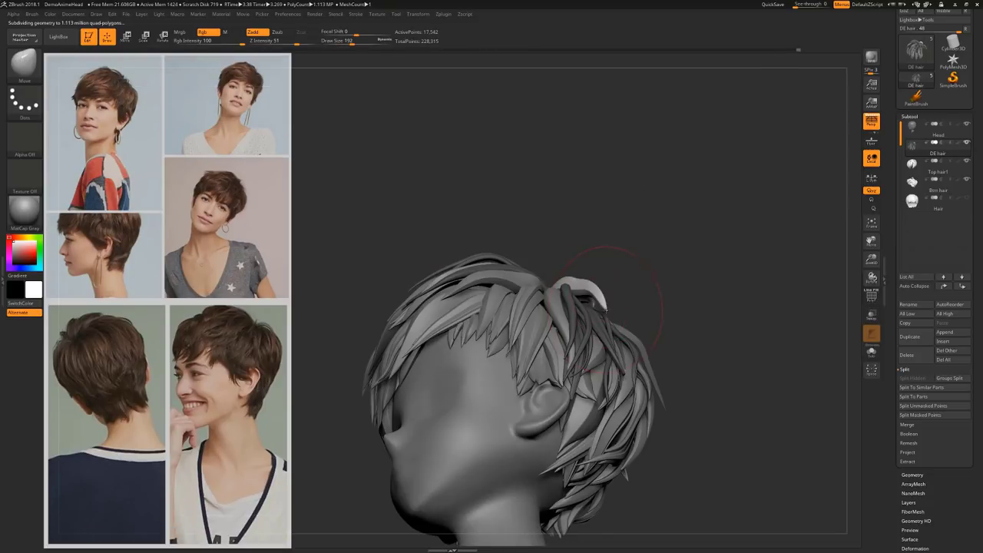
pyautogui.click(32, 14)
pyautogui.moveTo(737, 308)
pyautogui.mouseDown()
pyautogui.moveTo(691, 253)
pyautogui.moveTo(739, 237)
pyautogui.moveTo(729, 399)
pyautogui.moveTo(691, 300)
pyautogui.moveTo(768, 392)
pyautogui.moveTo(775, 307)
pyautogui.moveTo(730, 376)
pyautogui.moveTo(699, 307)
pyautogui.moveTo(756, 384)
pyautogui.moveTo(733, 307)
pyautogui.moveTo(710, 376)
pyautogui.moveTo(756, 361)
pyautogui.moveTo(768, 307)
pyautogui.mouseUp()
# Switch between the Top hair1 and DE hair subtools and render a preview of the hairstyle
pyautogui.keyDown('alt'); pyautogui.click(602, 261); pyautogui.keyUp('alt')
pyautogui.keyDown('alt'); pyautogui.click(598, 261); pyautogui.keyUp('alt')
pyautogui.keyDown('alt'); pyautogui.click(634, 249); pyautogui.keyUp('alt')
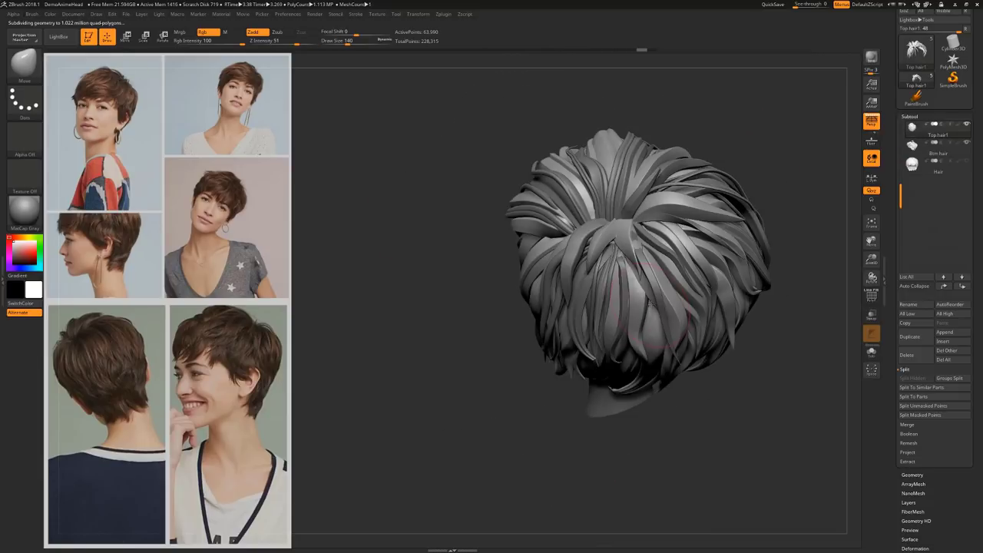
pyautogui.keyDown('alt'); pyautogui.click(636, 244); pyautogui.keyUp('alt')
pyautogui.moveTo(769, 143); pyautogui.dragTo(747, 327)
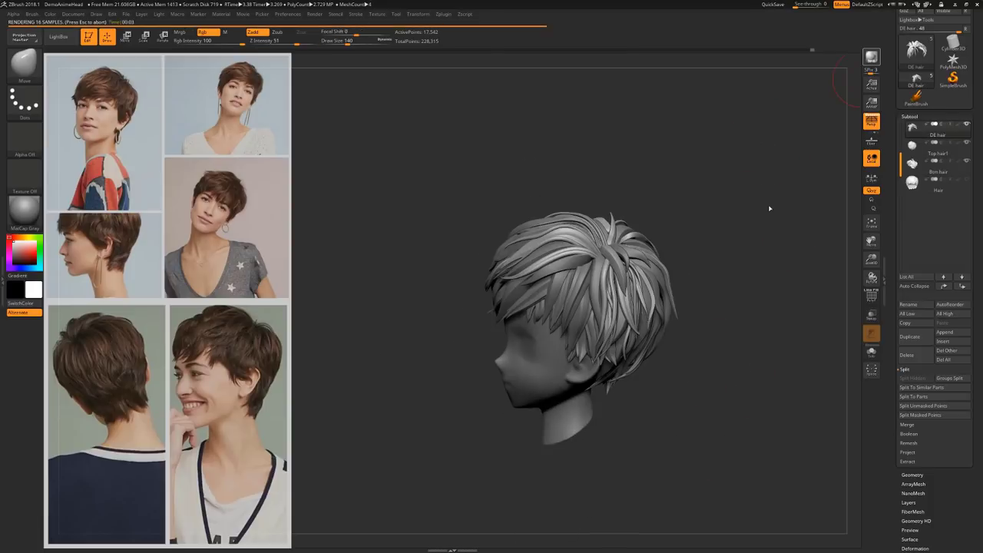
# Adjust the draw size and refine the DE hair strands around the crown with the Move and Inflat brushes
pyautogui.moveTo(774, 428); pyautogui.dragTo(825, 419)
pyautogui.press('s')
pyautogui.moveTo(694, 306); pyautogui.dragTo(686, 305)
pyautogui.press('b')
pyautogui.press('m')
pyautogui.press('v')
pyautogui.moveTo(749, 147)
pyautogui.mouseDown()
pyautogui.moveTo(772, 153)
pyautogui.moveTo(730, 144)
pyautogui.moveTo(756, 153)
pyautogui.moveTo(768, 177)
pyautogui.moveTo(737, 165)
pyautogui.moveTo(741, 123)
pyautogui.moveTo(711, 176)
pyautogui.moveTo(730, 172)
pyautogui.moveTo(676, 150)
pyautogui.moveTo(726, 158)
pyautogui.moveTo(741, 183)
pyautogui.moveTo(722, 184)
pyautogui.mouseUp()
pyautogui.press('b')
pyautogui.press('i')
pyautogui.press('n')
# Isolate a DE hair strand near the crown, split the hidden part into its own subtool and hide the isolated piece
pyautogui.keyDown('ctrl'); pyautogui.keyDown('shift'); pyautogui.click(647, 231); pyautogui.keyUp('shift'); pyautogui.keyUp('ctrl')
pyautogui.click(914, 381)
pyautogui.click(937, 147)
pyautogui.click(967, 123)
# Isolate another strand in the split DE hair, invert the visibility, split off the hidden part and hide the leftover subtool
pyautogui.keyDown('ctrl'); pyautogui.keyDown('shift'); pyautogui.click(612, 265); pyautogui.keyUp('shift'); pyautogui.keyUp('ctrl')
pyautogui.keyDown('ctrl'); pyautogui.keyDown('shift'); pyautogui.moveTo(742, 245); pyautogui.dragTo(753, 255); pyautogui.keyUp('shift'); pyautogui.keyUp('ctrl')
pyautogui.moveTo(753, 245)
pyautogui.mouseDown()
pyautogui.moveTo(722, 240)
pyautogui.moveTo(757, 237)
pyautogui.moveTo(711, 246)
pyautogui.moveTo(737, 249)
pyautogui.moveTo(703, 304)
pyautogui.moveTo(698, 293)
pyautogui.moveTo(700, 317)
pyautogui.mouseUp()
pyautogui.click(917, 379)
pyautogui.click(937, 166)
pyautogui.click(967, 143)
pyautogui.hotkey('shift', 'f')
# Split one more strand off the DE hair at the top of the head with Split Hidden and hide its subtool
pyautogui.keyDown('ctrl'); pyautogui.keyDown('shift'); pyautogui.click(586, 223); pyautogui.keyUp('shift'); pyautogui.keyUp('ctrl')
pyautogui.click(914, 379)
pyautogui.click(937, 147)
pyautogui.click(967, 124)
pyautogui.hotkey('shift', 'f')
pyautogui.moveTo(502, 154); pyautogui.dragTo(505, 166)
pyautogui.moveTo(691, 308); pyautogui.dragTo(691, 238)
# Delete the leftover subtools split off from the DE hair
pyautogui.click(937, 129)
pyautogui.click(906, 357)
pyautogui.click(903, 362)
pyautogui.click(906, 356)
# Examine the finished hairstyle from all sides and go through the DE hair 2_1, Top hair1 and Btm hair subtools
pyautogui.keyDown('alt'); pyautogui.click(548, 365); pyautogui.keyUp('alt')
pyautogui.moveTo(766, 349)
pyautogui.mouseDown()
pyautogui.moveTo(756, 356)
pyautogui.moveTo(769, 354)
pyautogui.mouseUp()
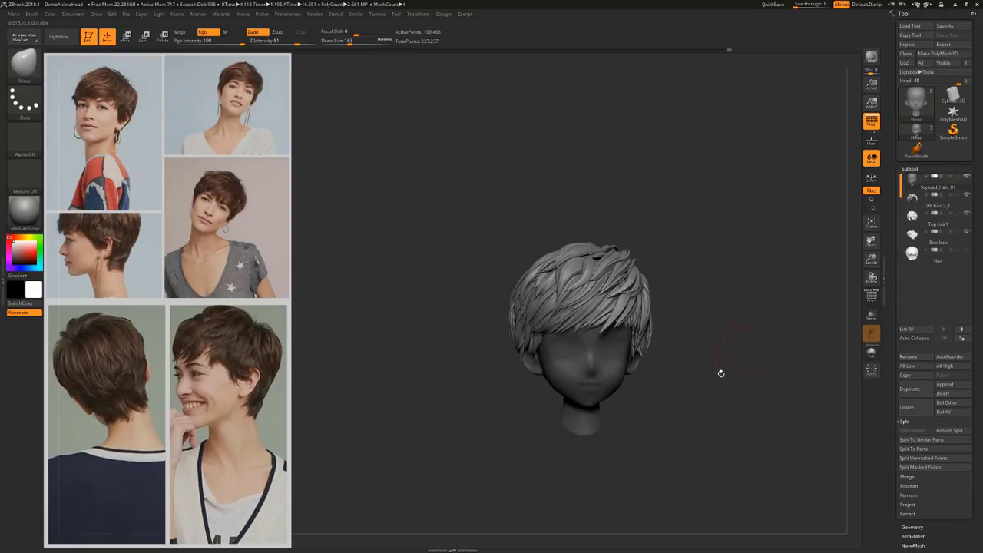
pyautogui.moveTo(721, 303); pyautogui.dragTo(586, 277)
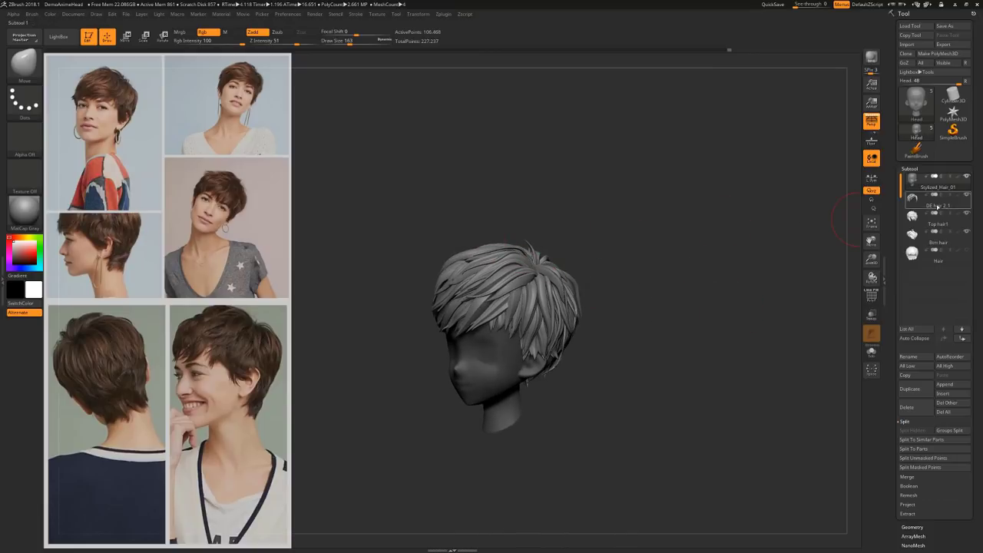
pyautogui.moveTo(634, 252)
pyautogui.keyDown('alt'); pyautogui.mouseDown()
pyautogui.moveTo(647, 286)
pyautogui.moveTo(670, 265)
pyautogui.moveTo(611, 211)
pyautogui.moveTo(727, 248)
pyautogui.moveTo(713, 262)
pyautogui.moveTo(762, 246)
pyautogui.mouseUp(); pyautogui.keyUp('alt')
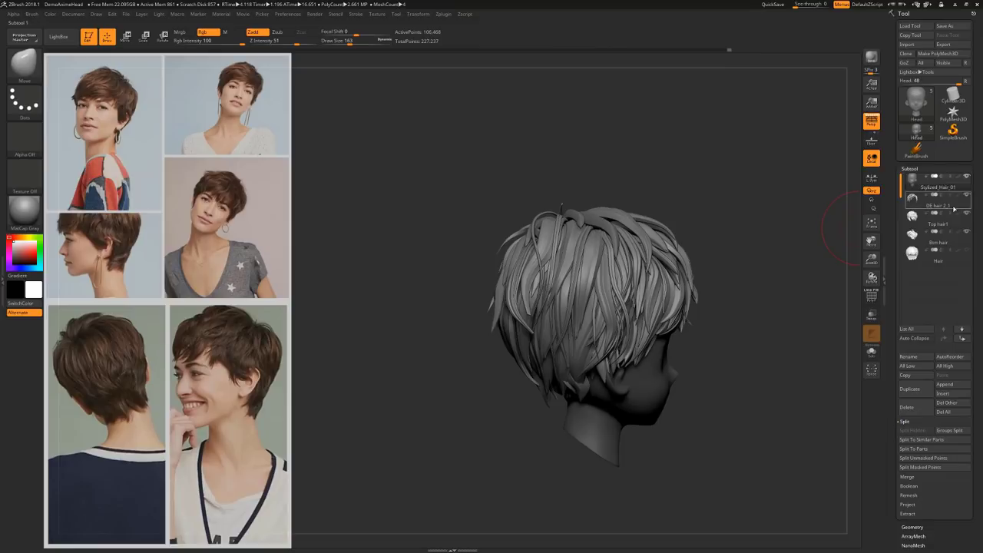
pyautogui.moveTo(952, 207)
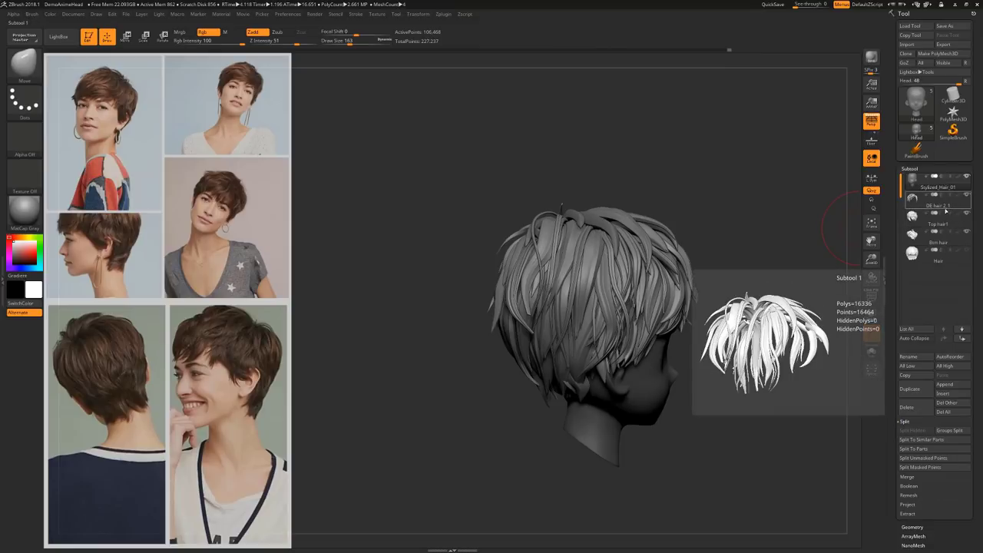
pyautogui.click(940, 219)
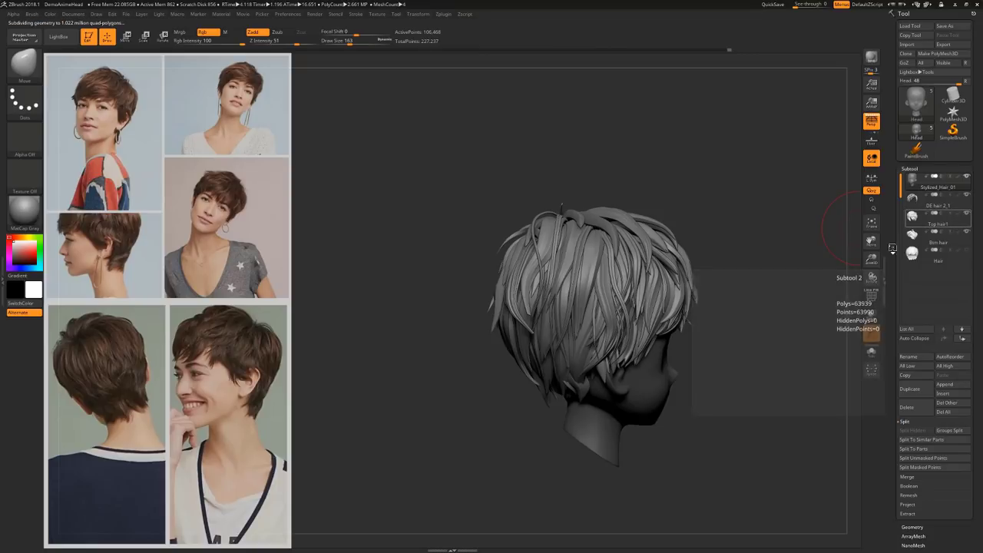
pyautogui.click(931, 248)
pyautogui.moveTo(768, 305); pyautogui.dragTo(646, 285)
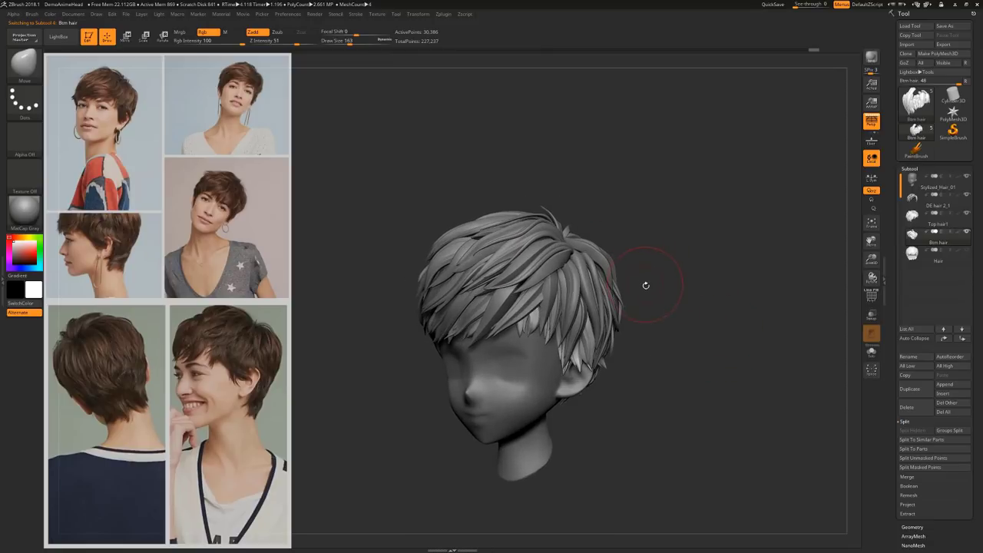
pyautogui.moveTo(699, 257)
pyautogui.mouseDown()
pyautogui.moveTo(711, 253)
pyautogui.moveTo(676, 337)
pyautogui.mouseUp()
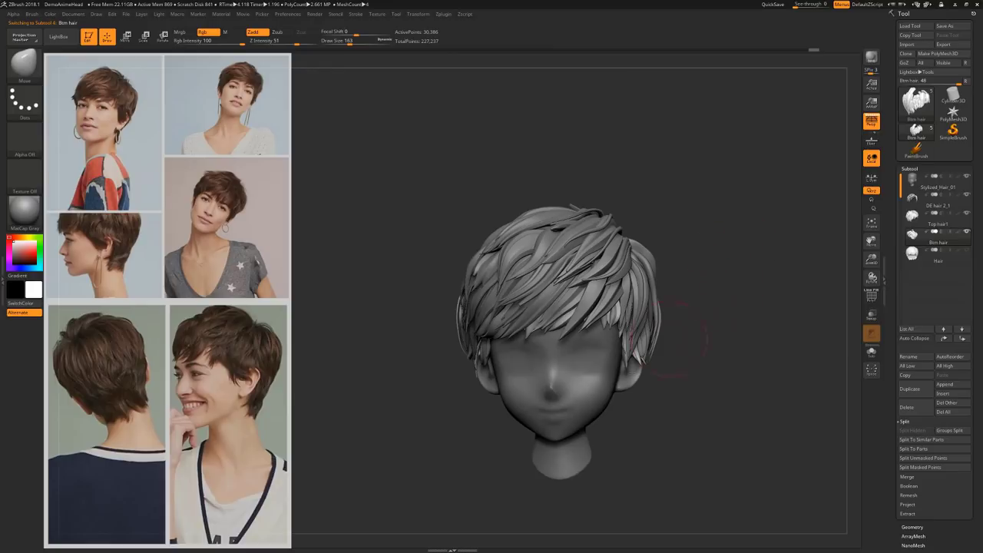